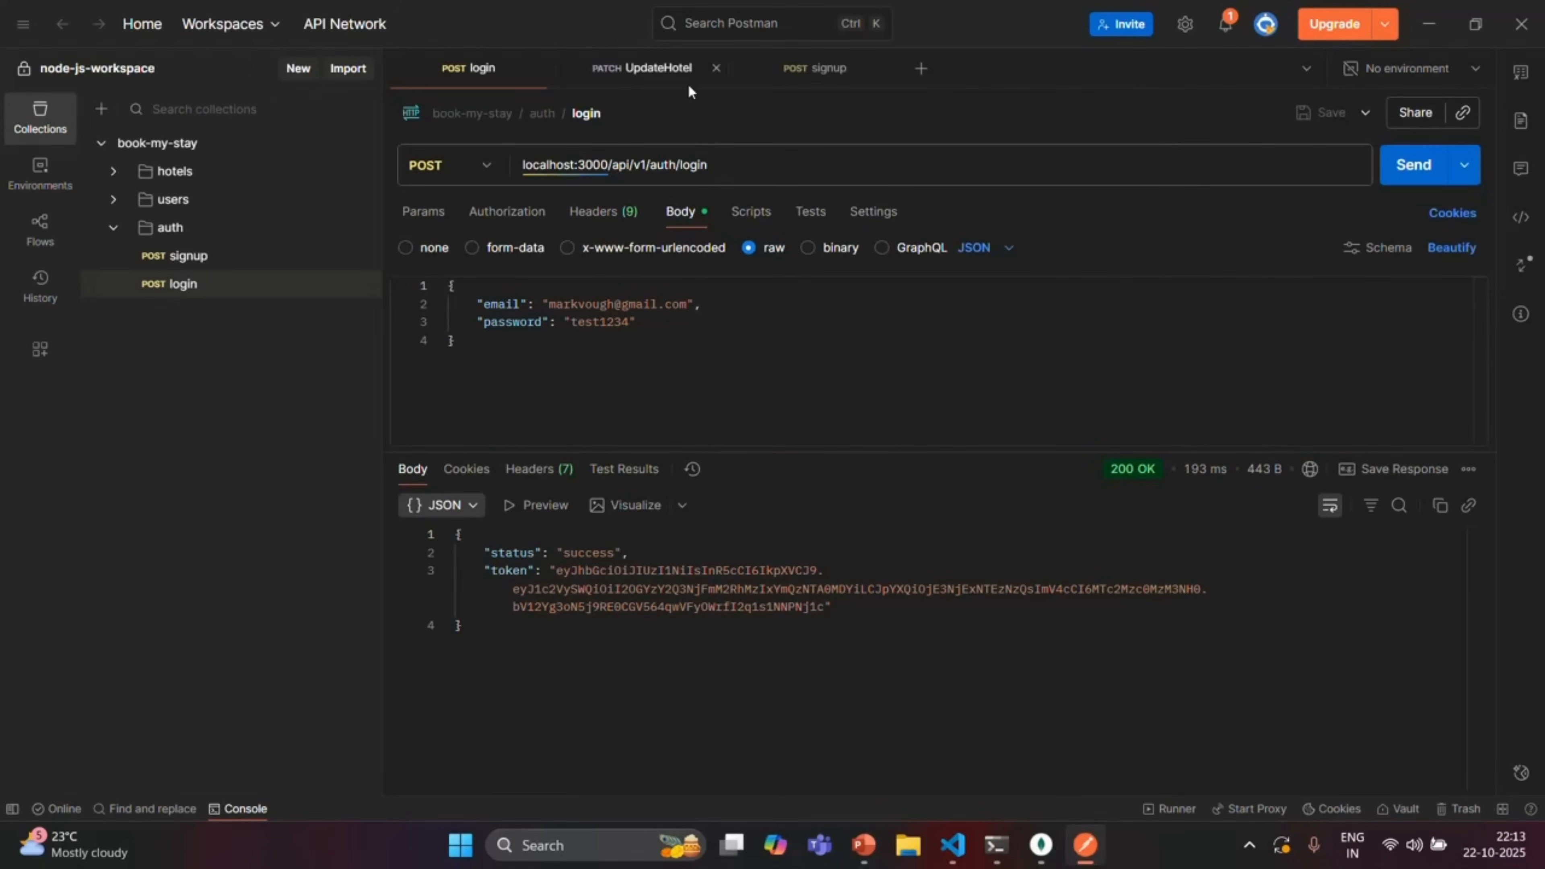
# Switch to the UpdateHotel PATCH request with its cheapestPrice 220 body
pyautogui.click(679, 71)
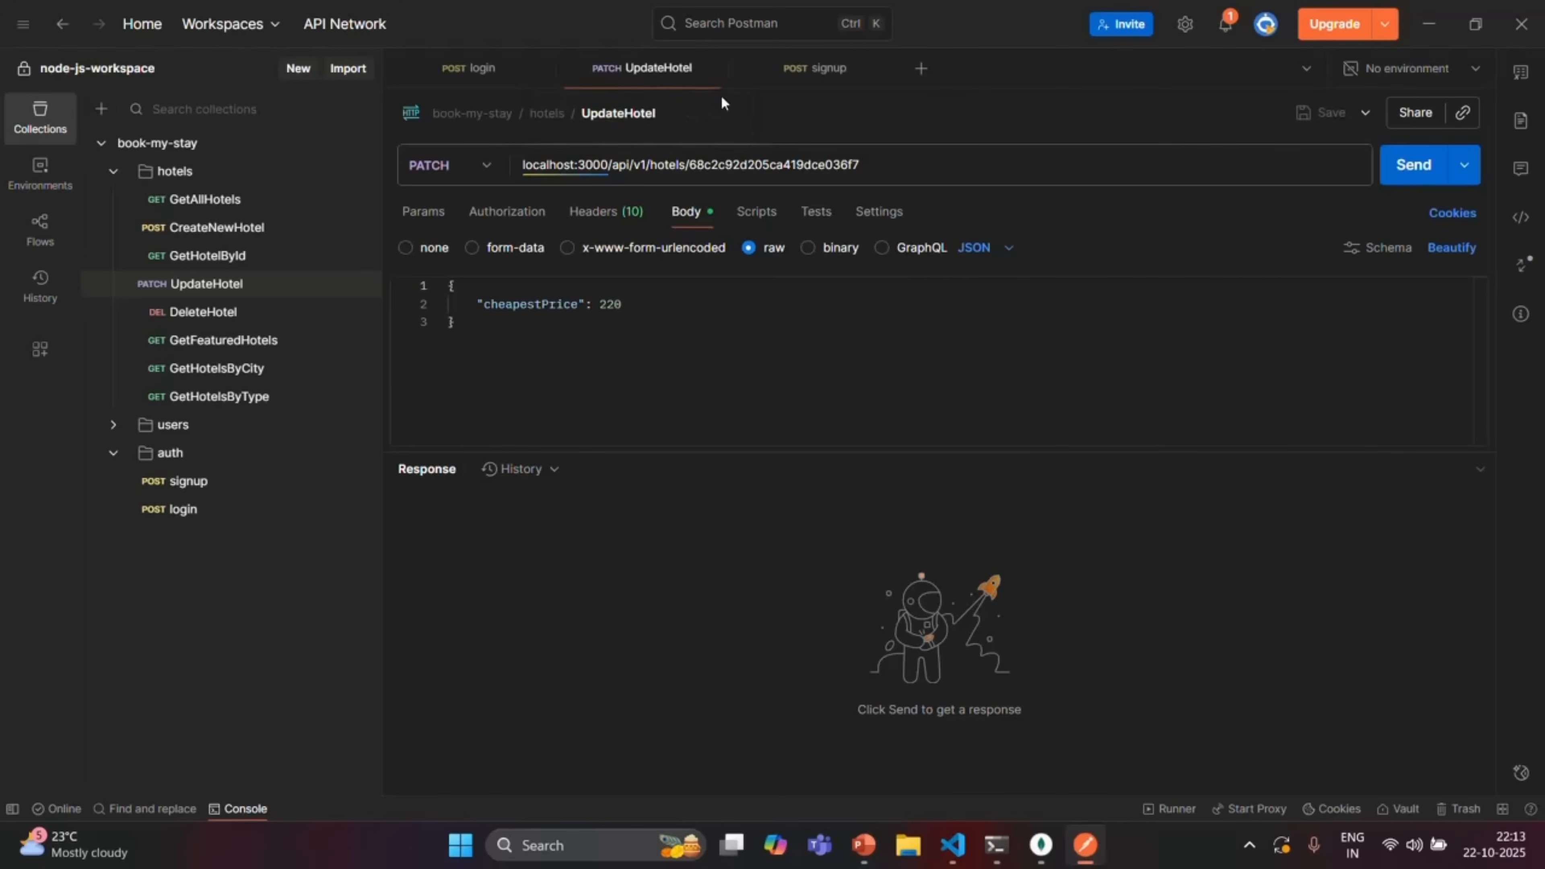
# Paste the latest login token over the old Bearer token in UpdateHotel's Authorization header
pyautogui.click(482, 67)
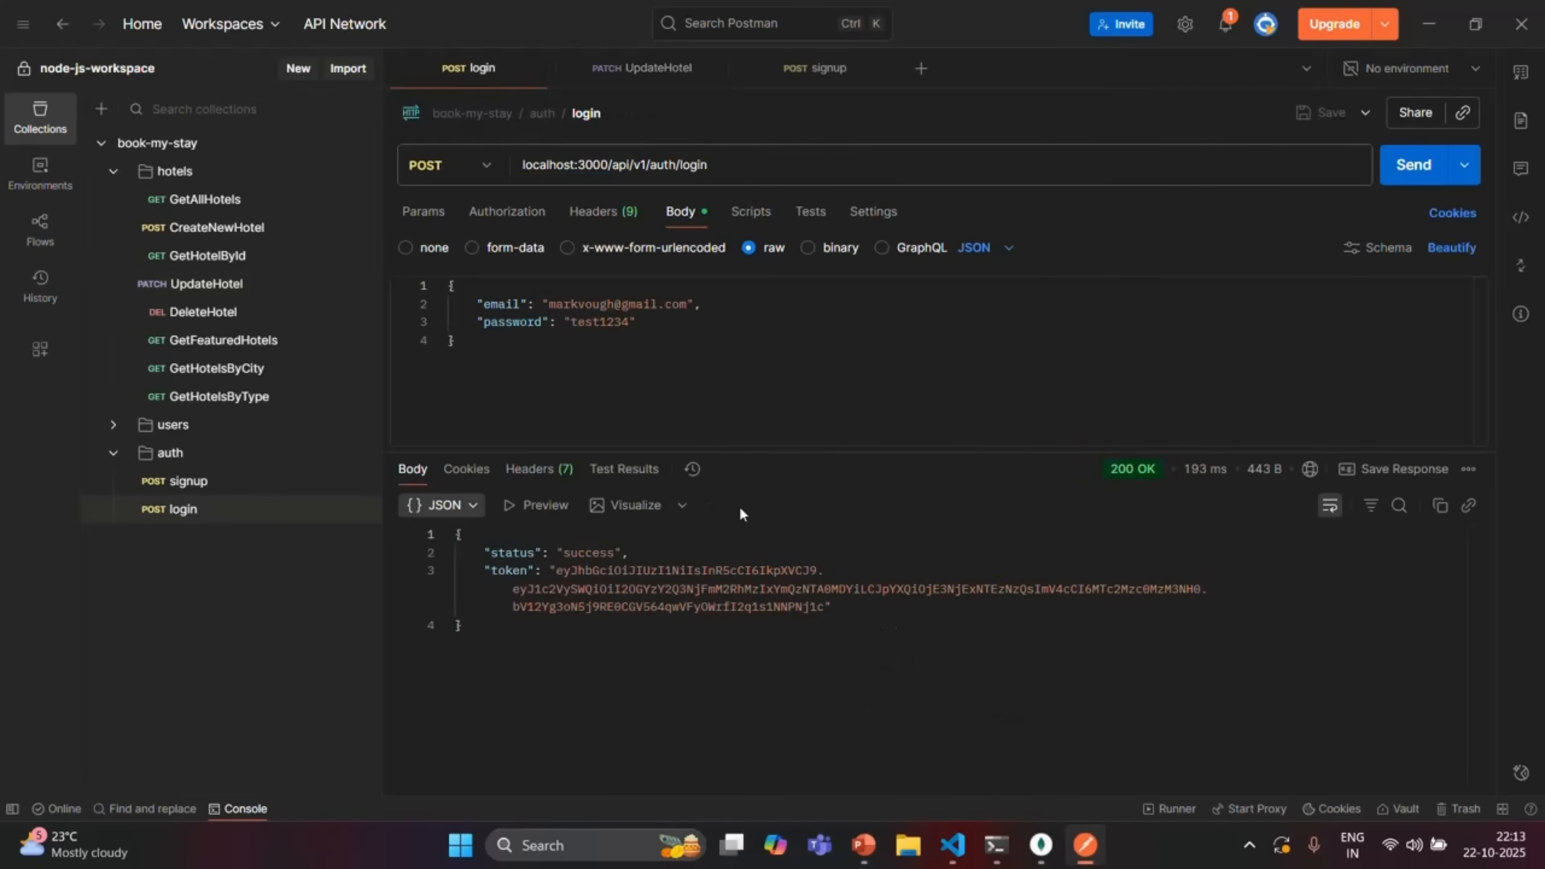
pyautogui.moveTo(557, 573); pyautogui.dragTo(824, 609)
pyautogui.hotkey('ctrl', 'c')
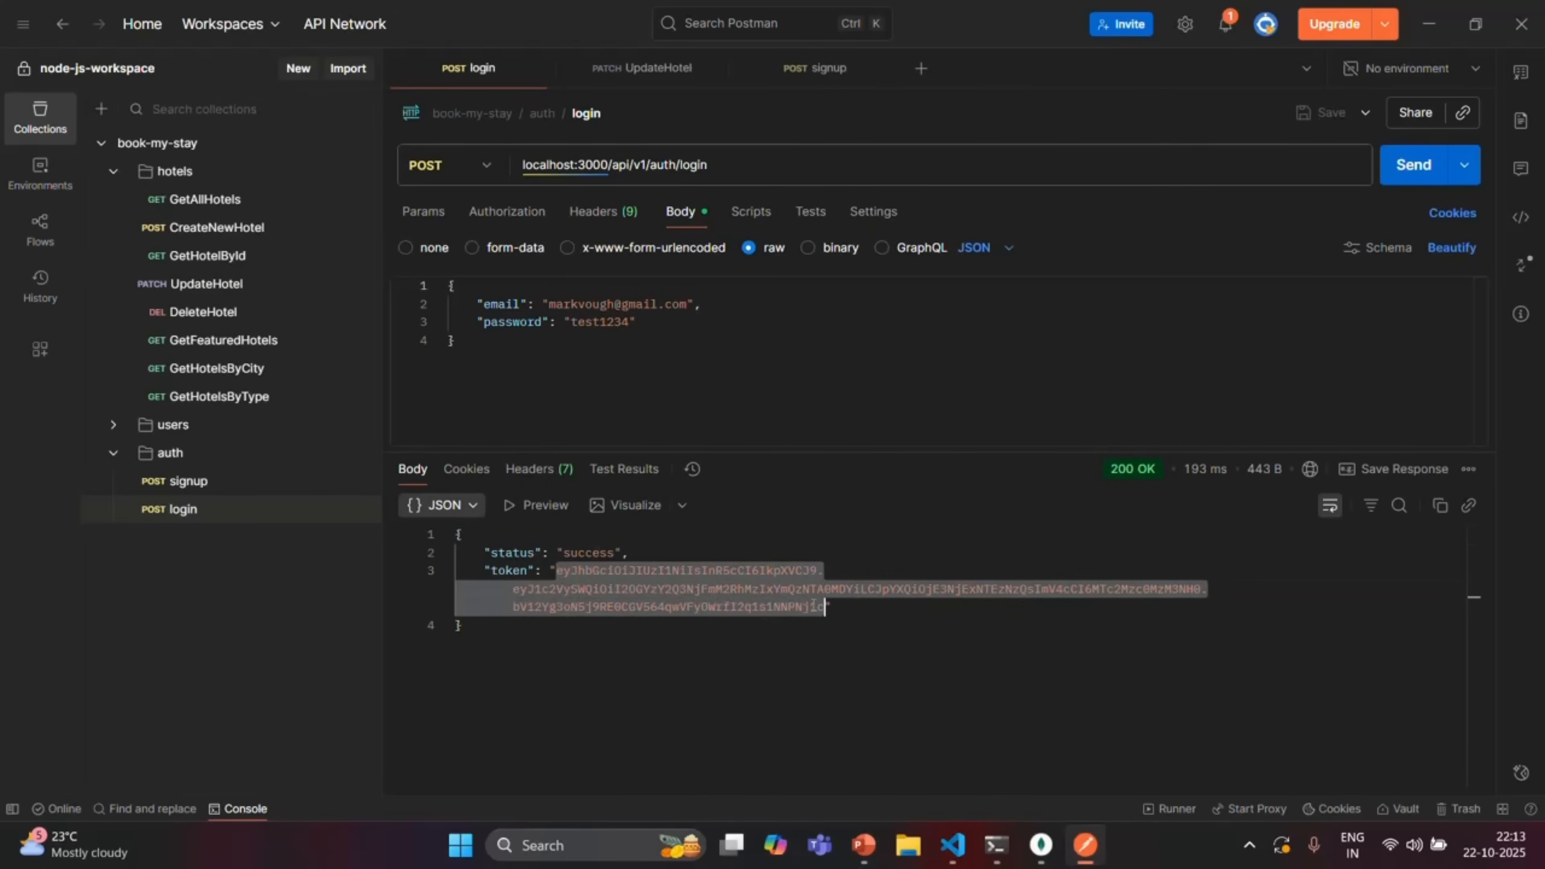
pyautogui.click(659, 68)
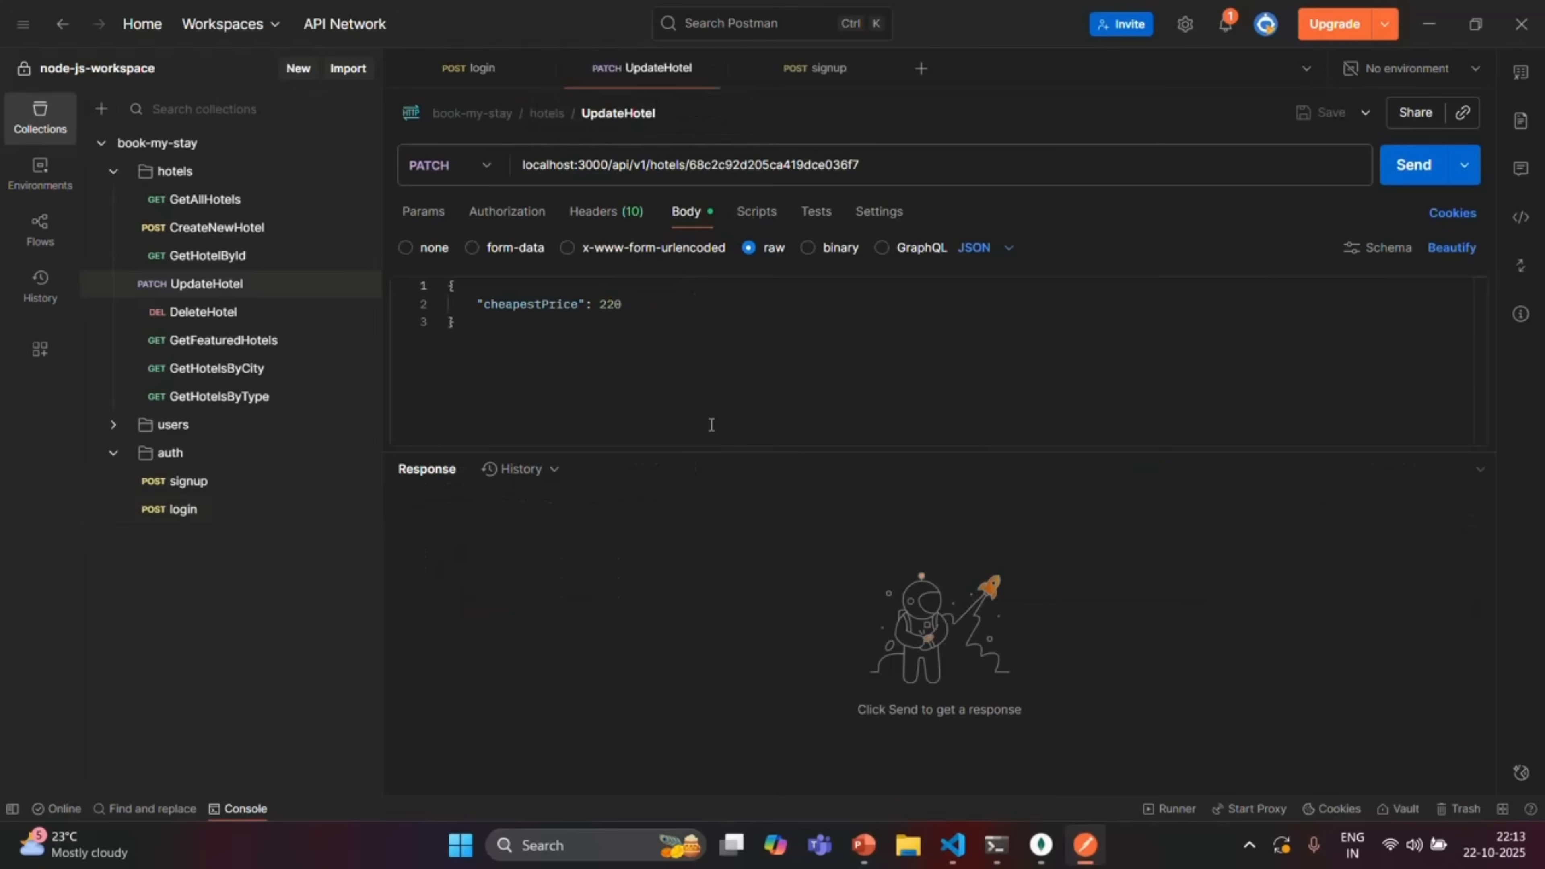
pyautogui.click(592, 213)
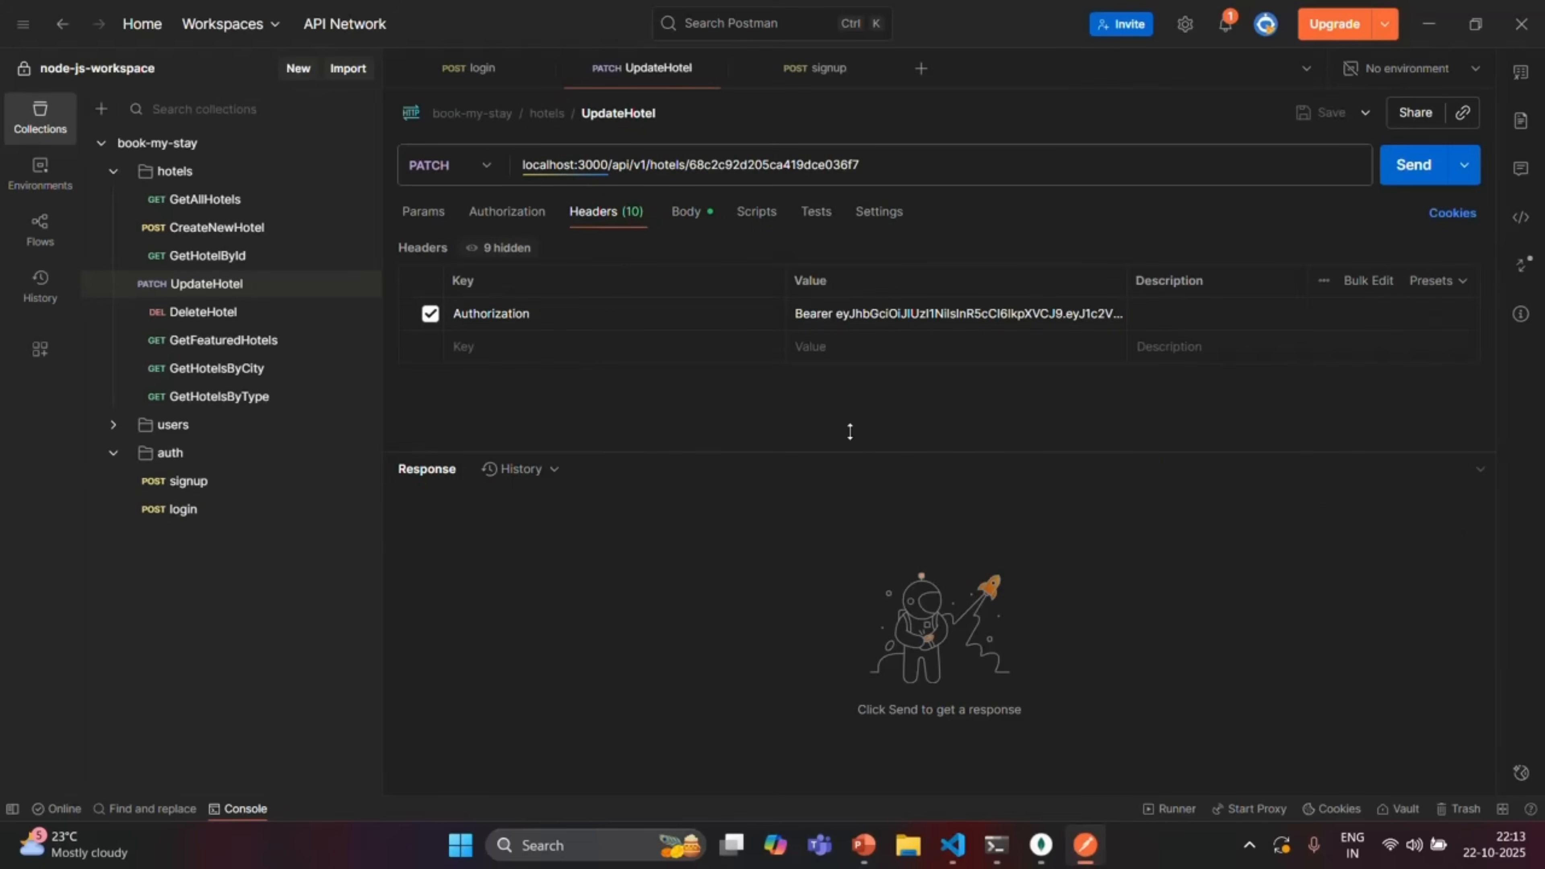
pyautogui.click(837, 313)
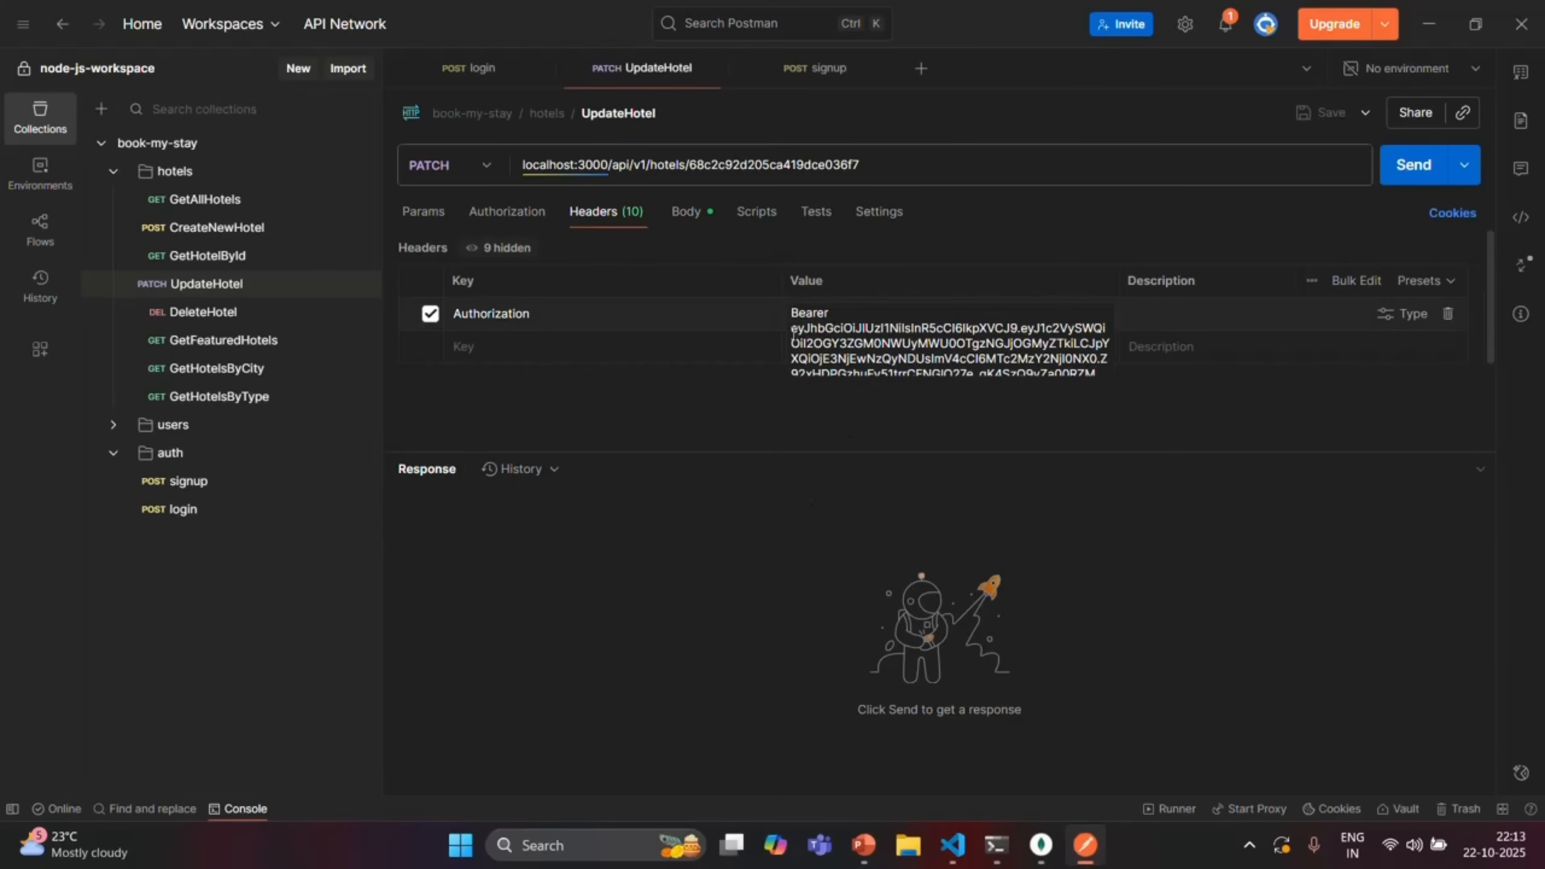
pyautogui.moveTo(791, 317); pyautogui.dragTo(1073, 365)
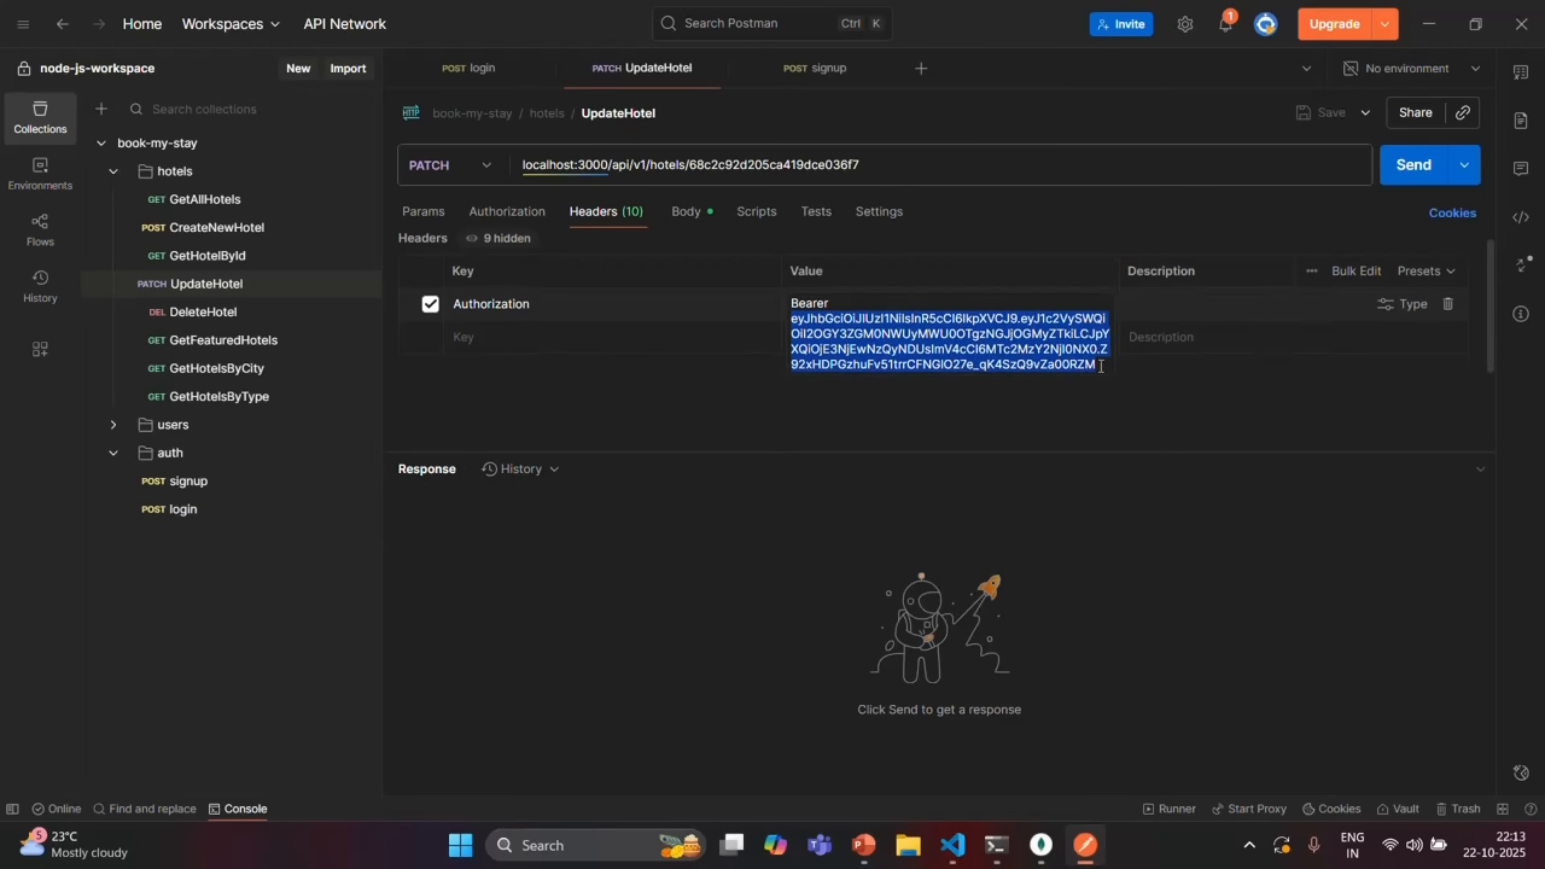
pyautogui.hotkey('ctrl', 'v')
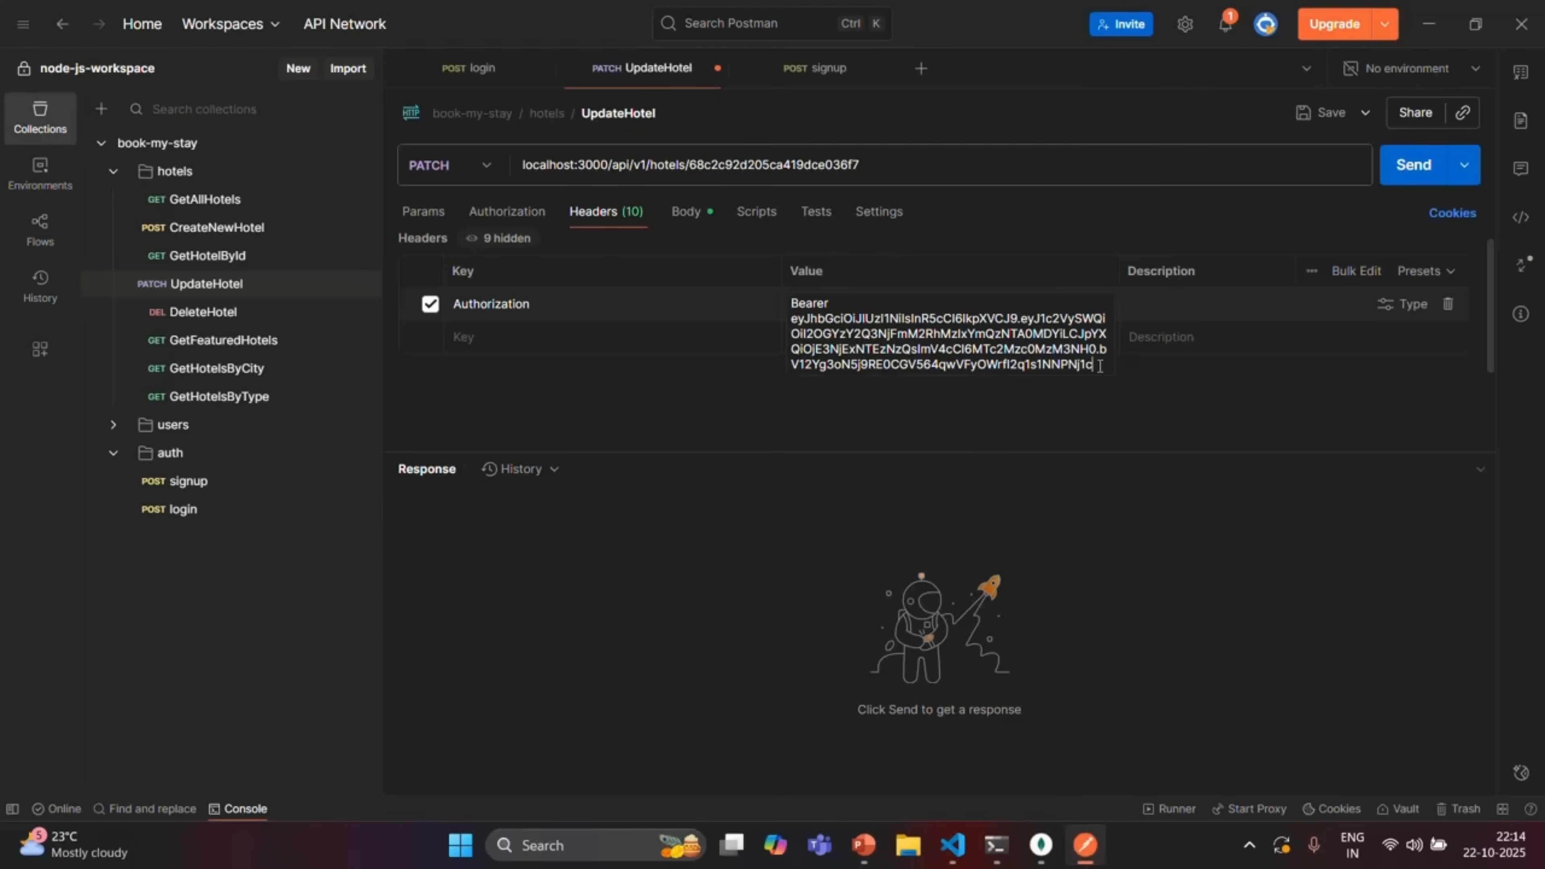
# Send the signup request with firstname and email name changed to 'test'
pyautogui.click(479, 69)
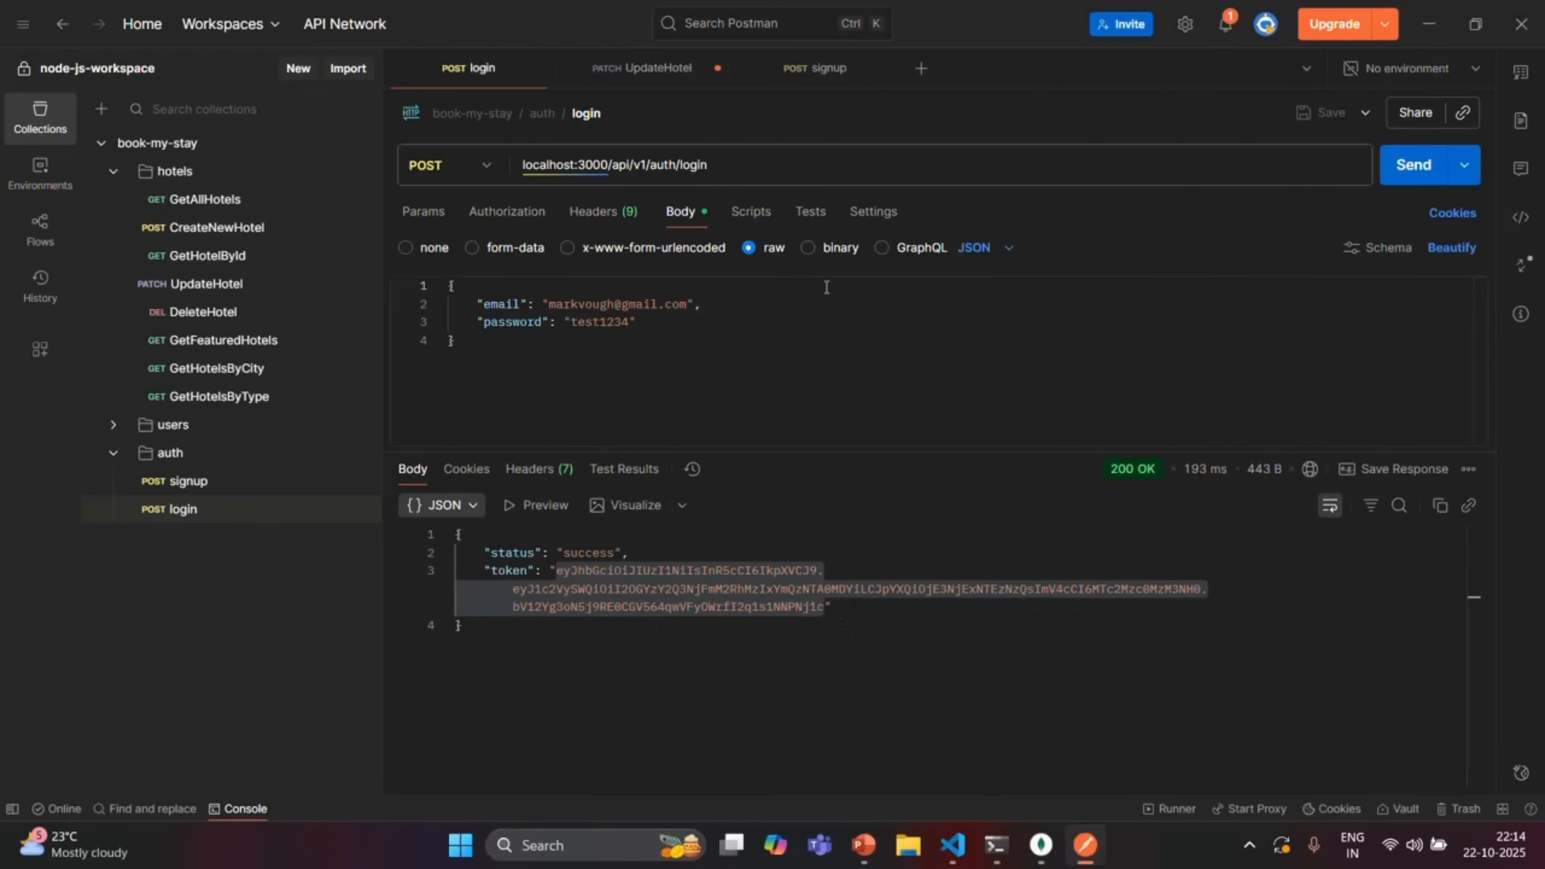
pyautogui.click(831, 71)
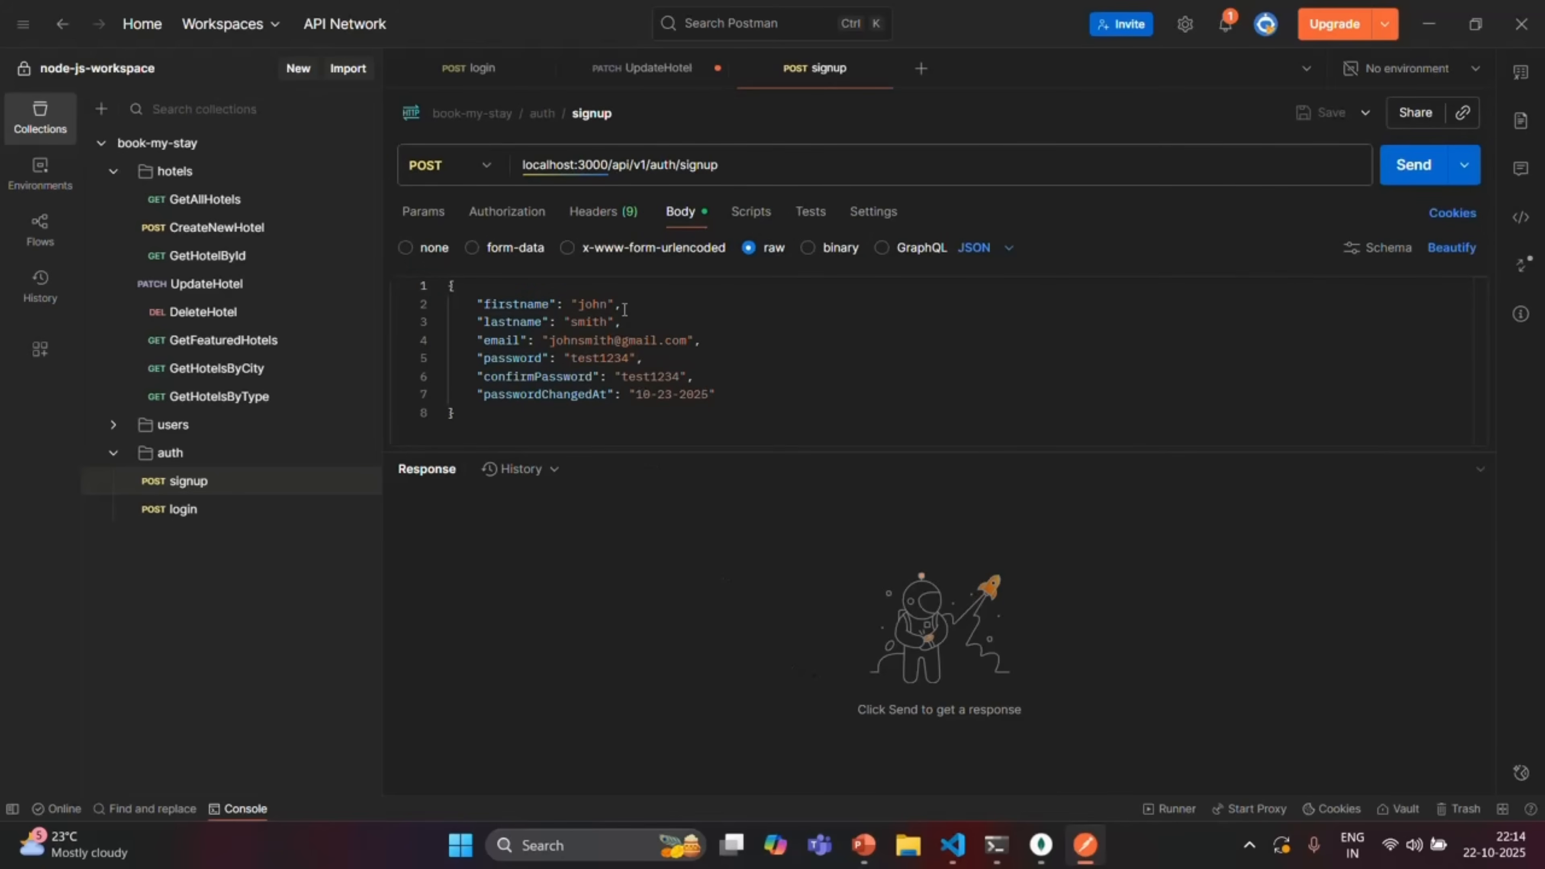
pyautogui.doubleClick(603, 304)
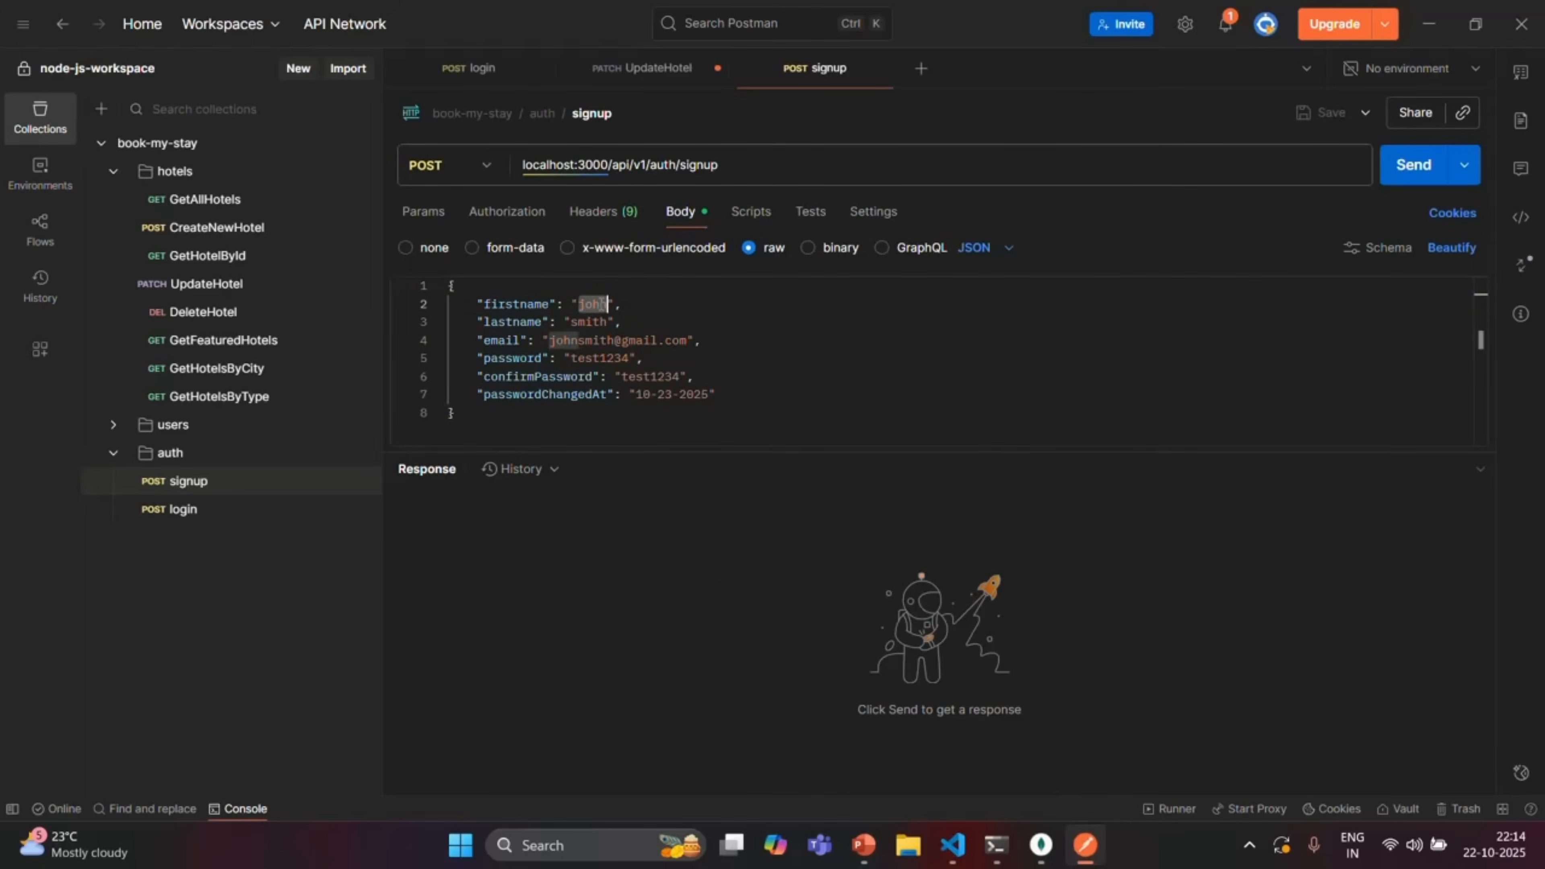
pyautogui.write('test')
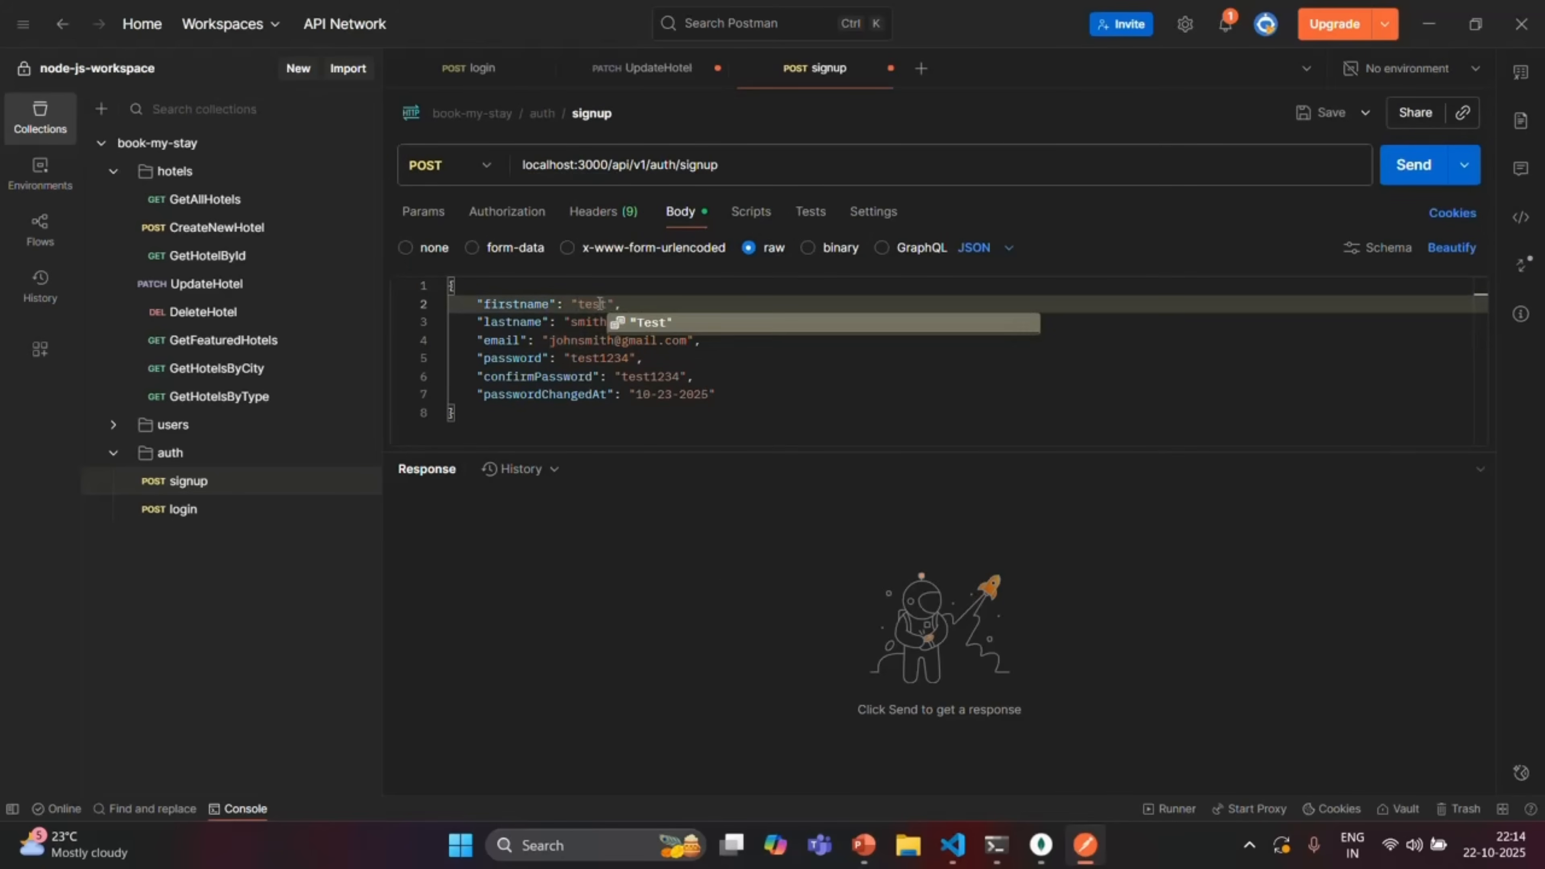
pyautogui.doubleClick(587, 342)
pyautogui.write('test')
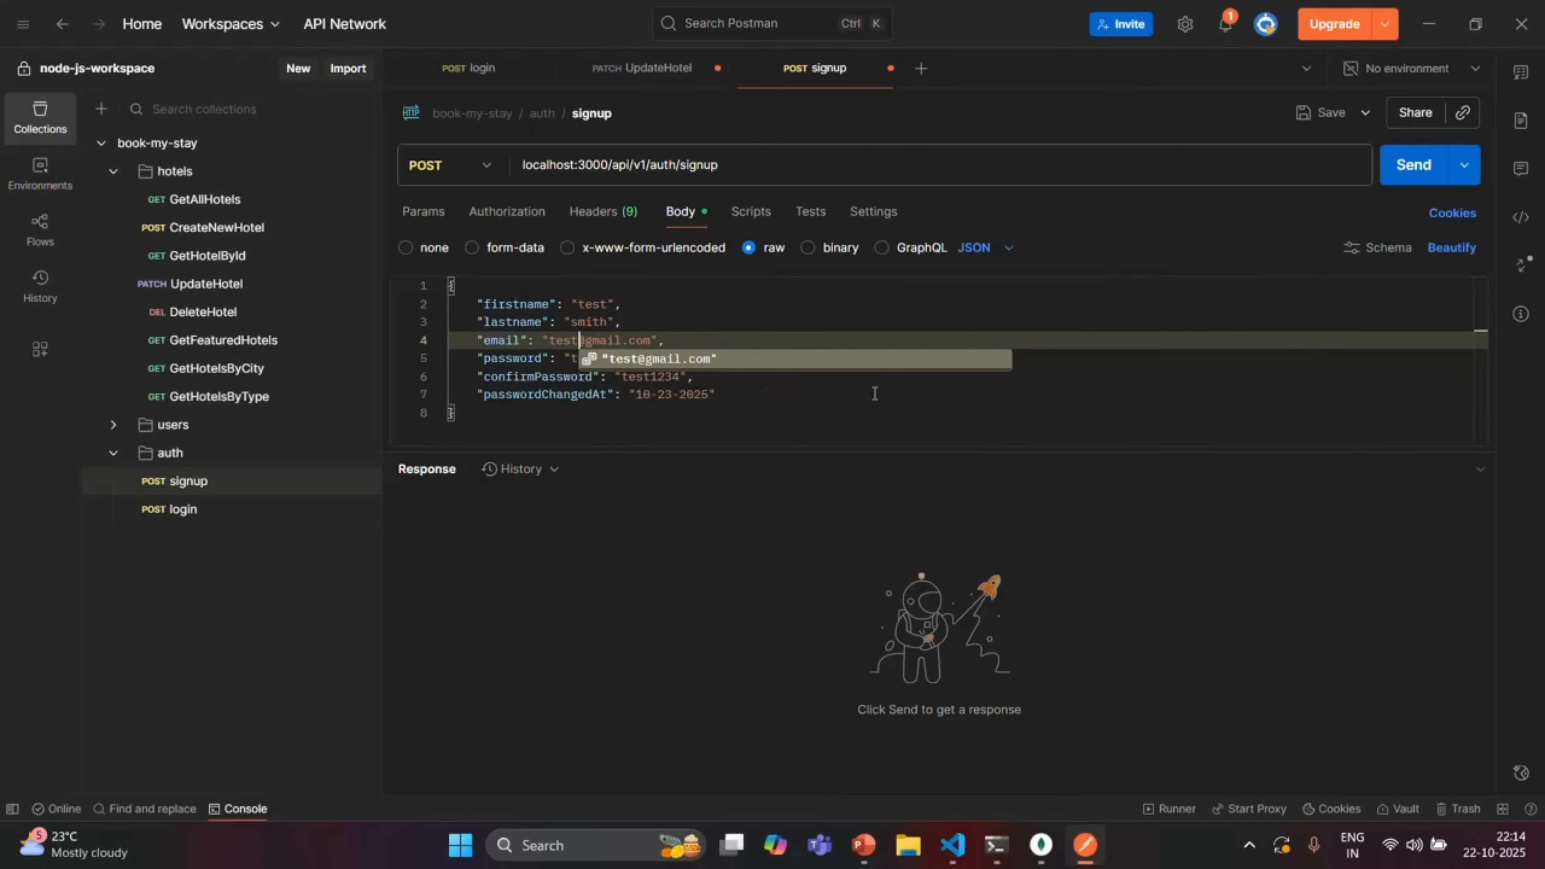
pyautogui.click(1410, 172)
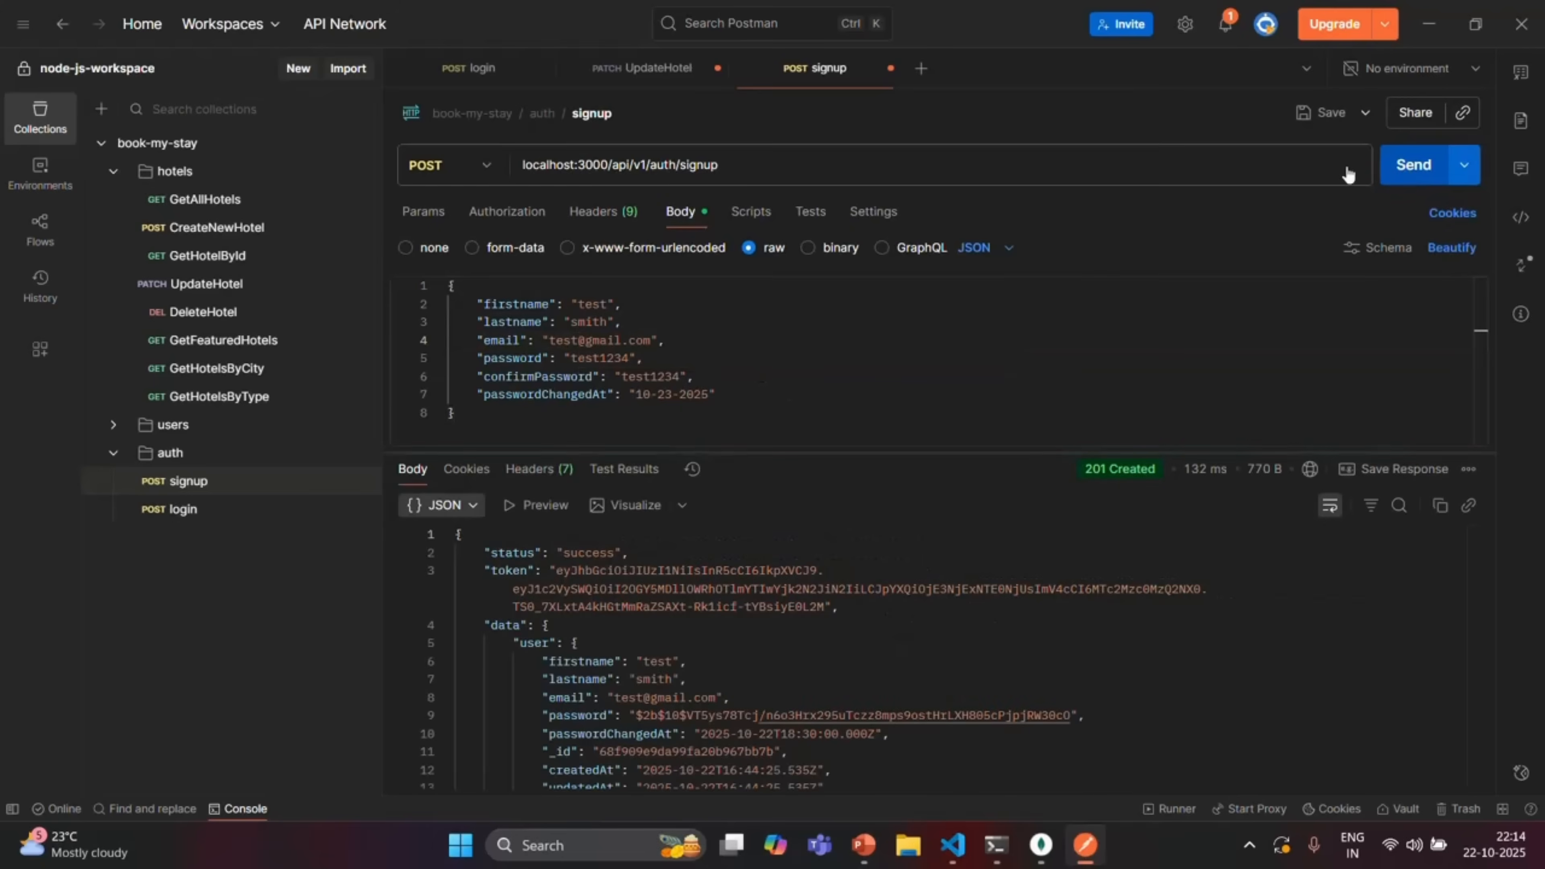
# Select the full token from the 201 Created signup response, then return to login
pyautogui.moveTo(559, 569); pyautogui.dragTo(825, 607)
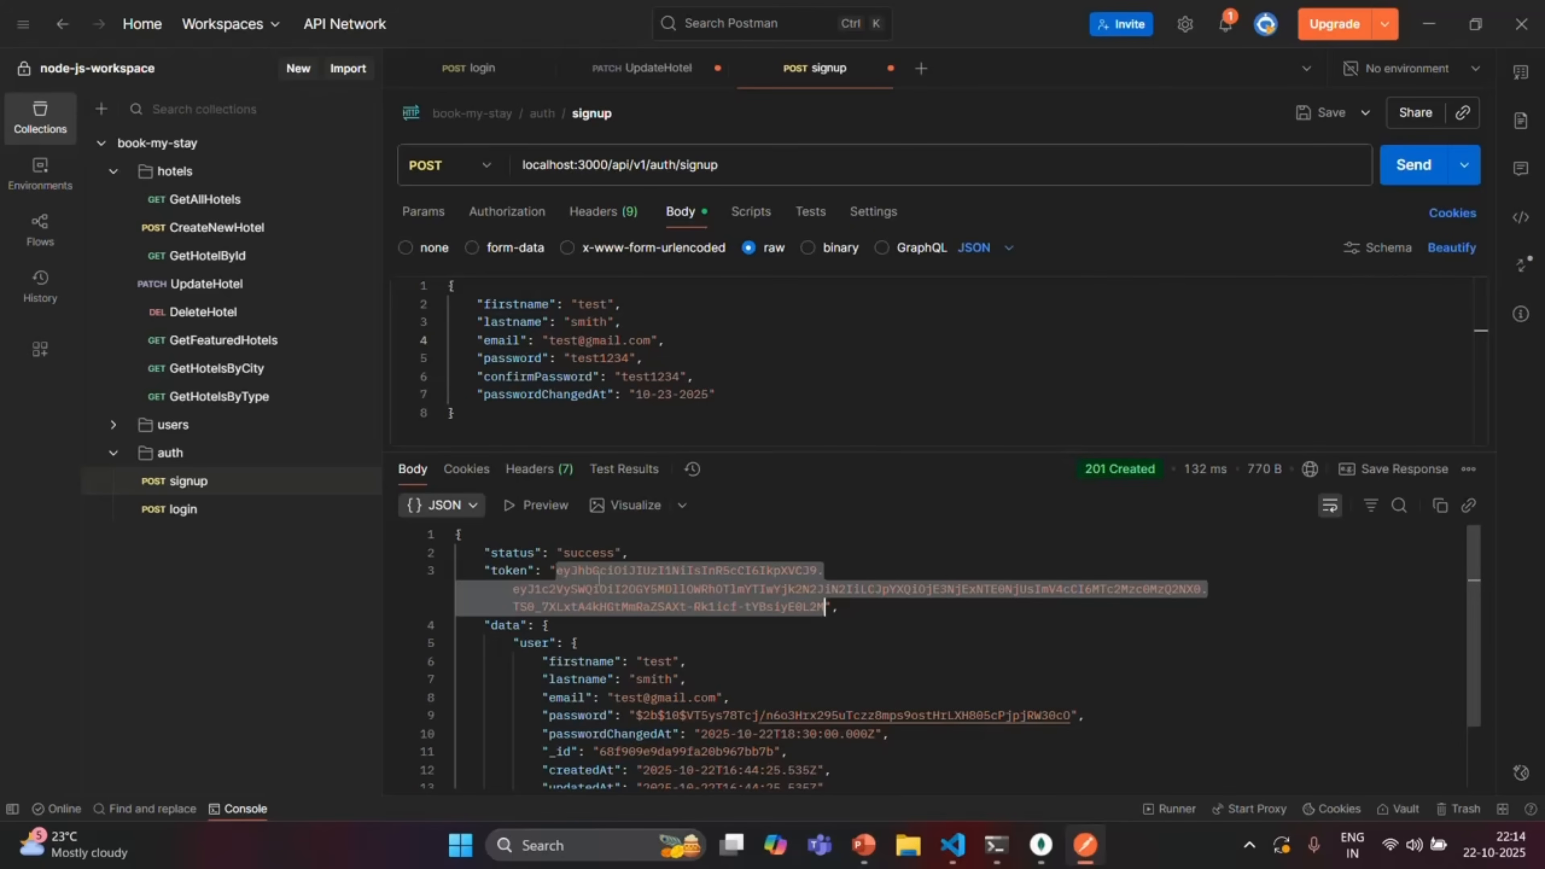
pyautogui.click(833, 607)
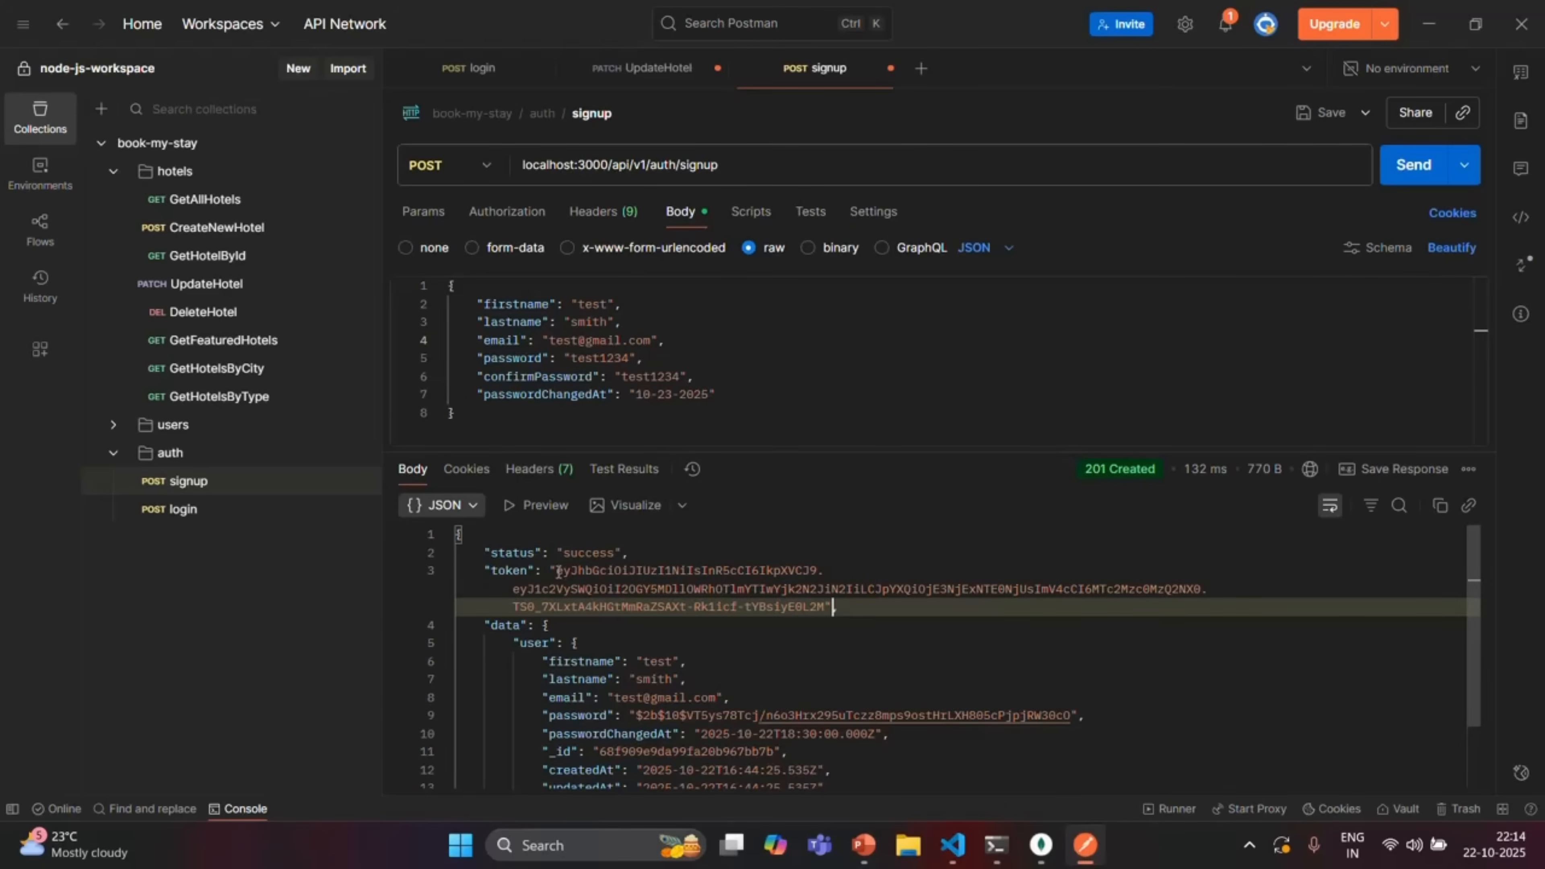
pyautogui.moveTo(561, 570); pyautogui.dragTo(821, 609)
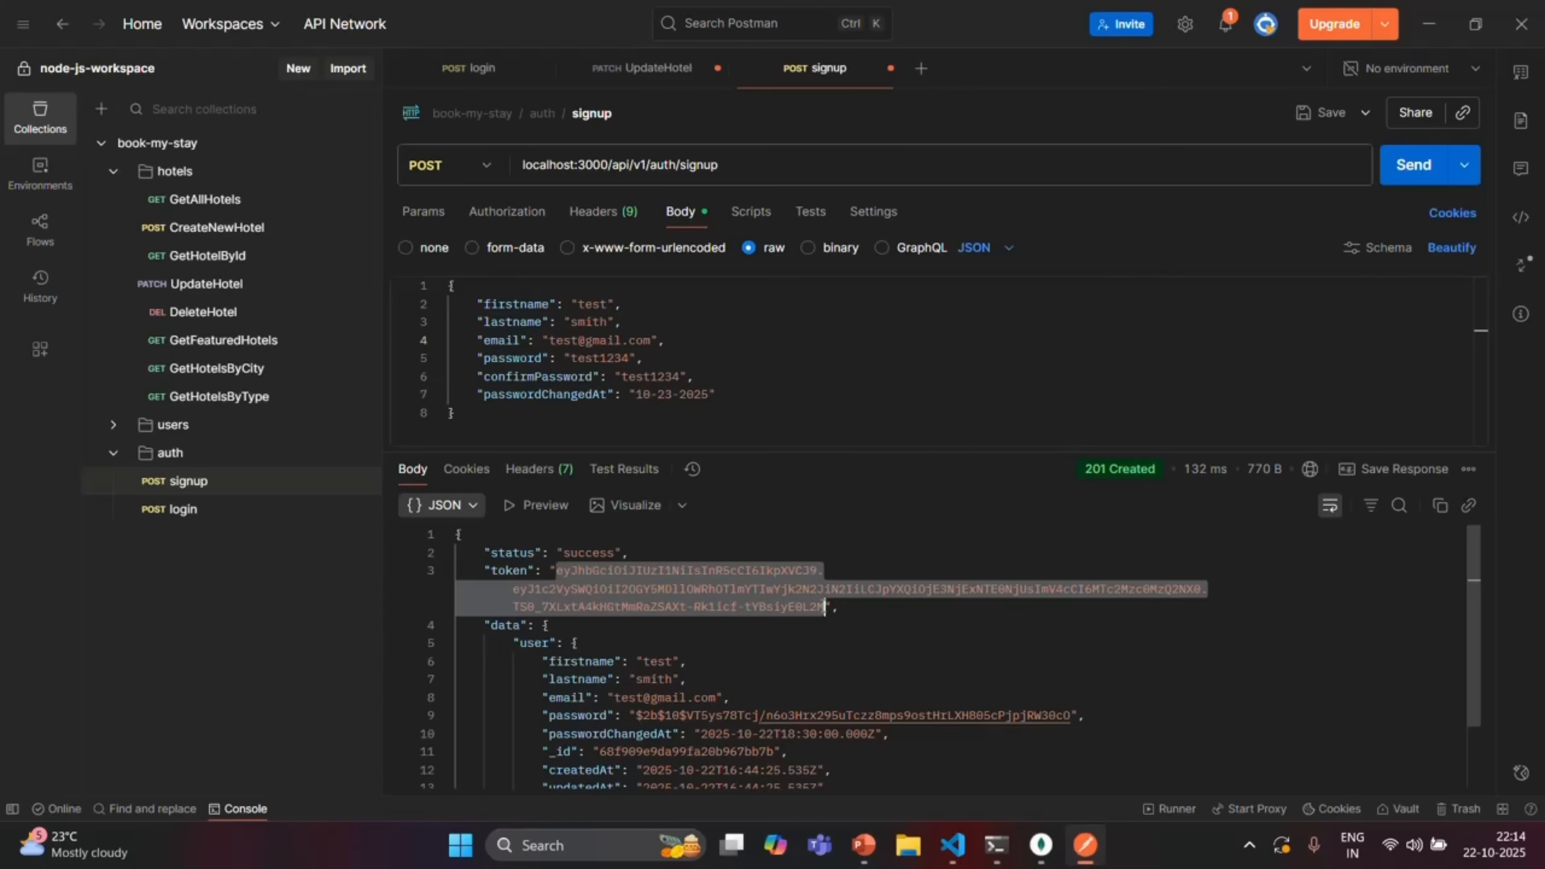
pyautogui.click(473, 72)
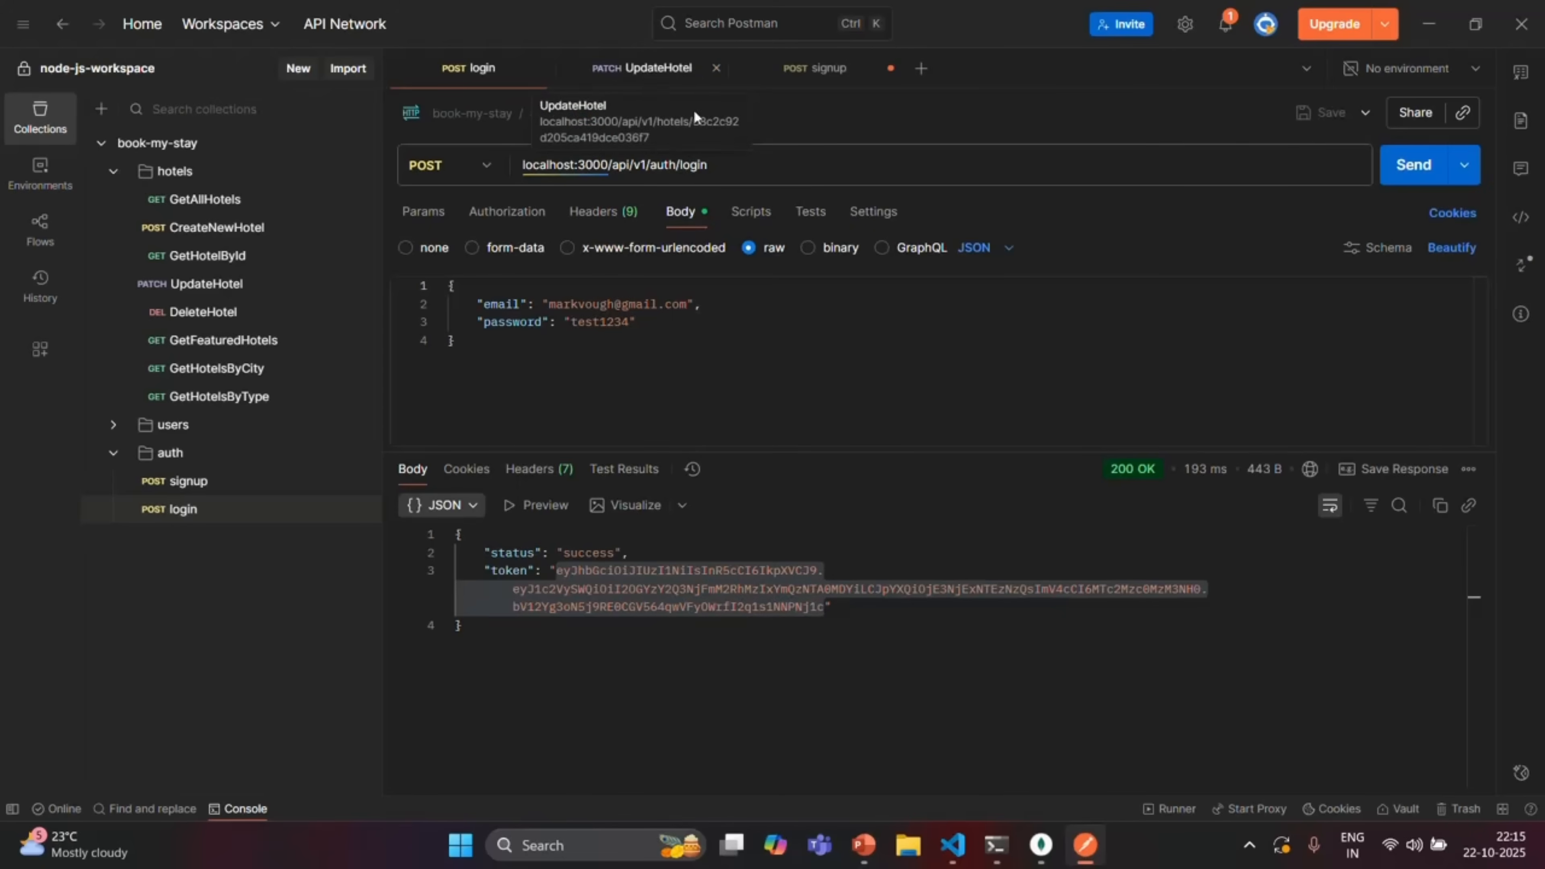
# Inspect the Bearer token in the UpdateHotel Authorization header value
pyautogui.click(670, 68)
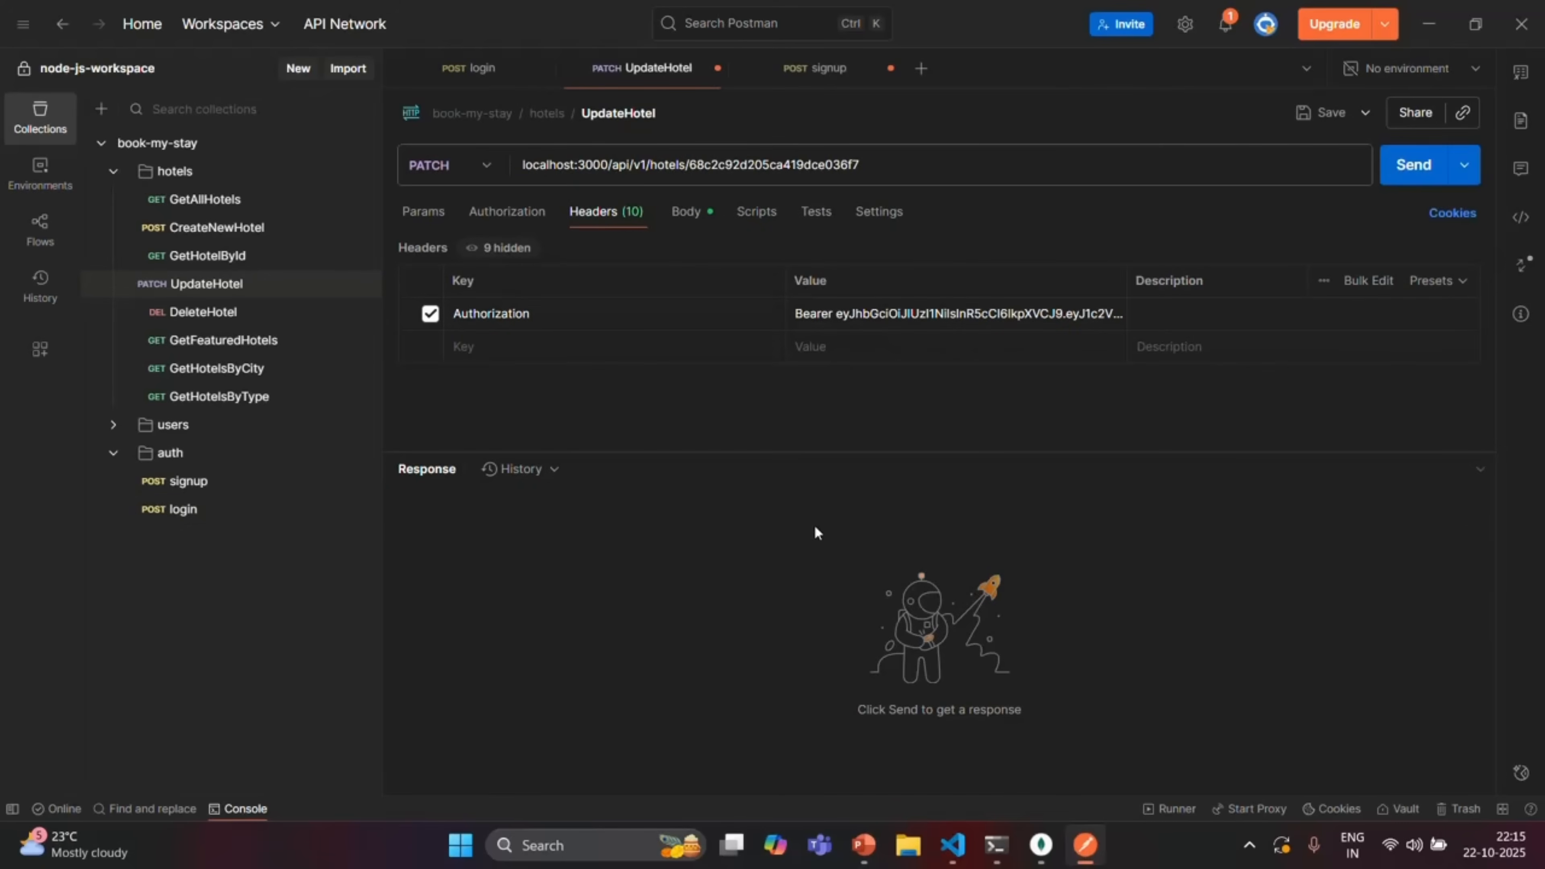
pyautogui.click(839, 314)
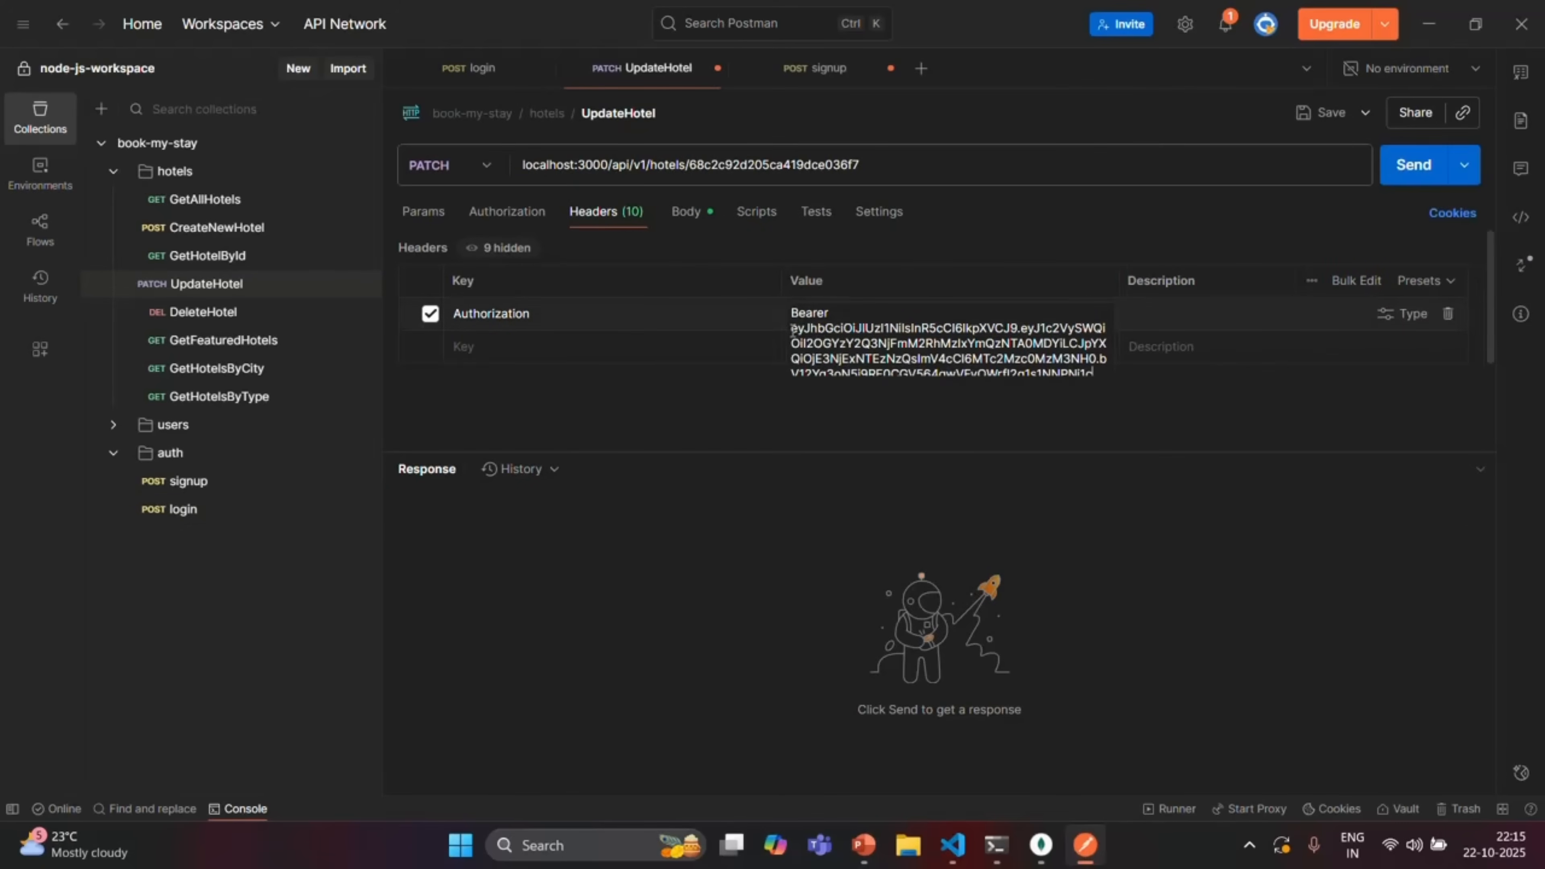
pyautogui.moveTo(793, 330); pyautogui.dragTo(1091, 370)
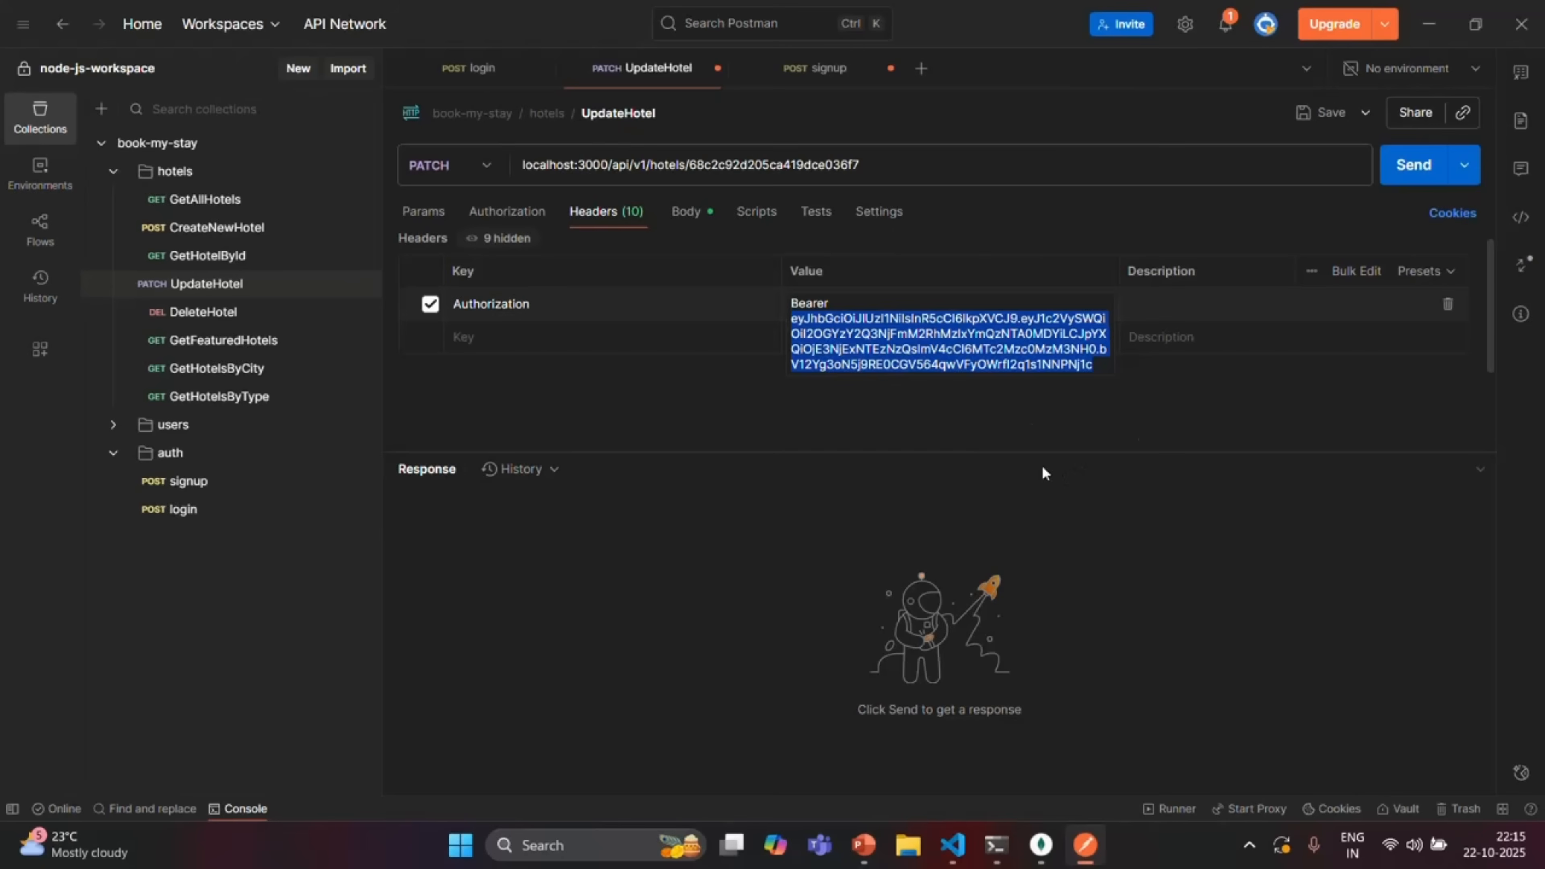
pyautogui.click(980, 431)
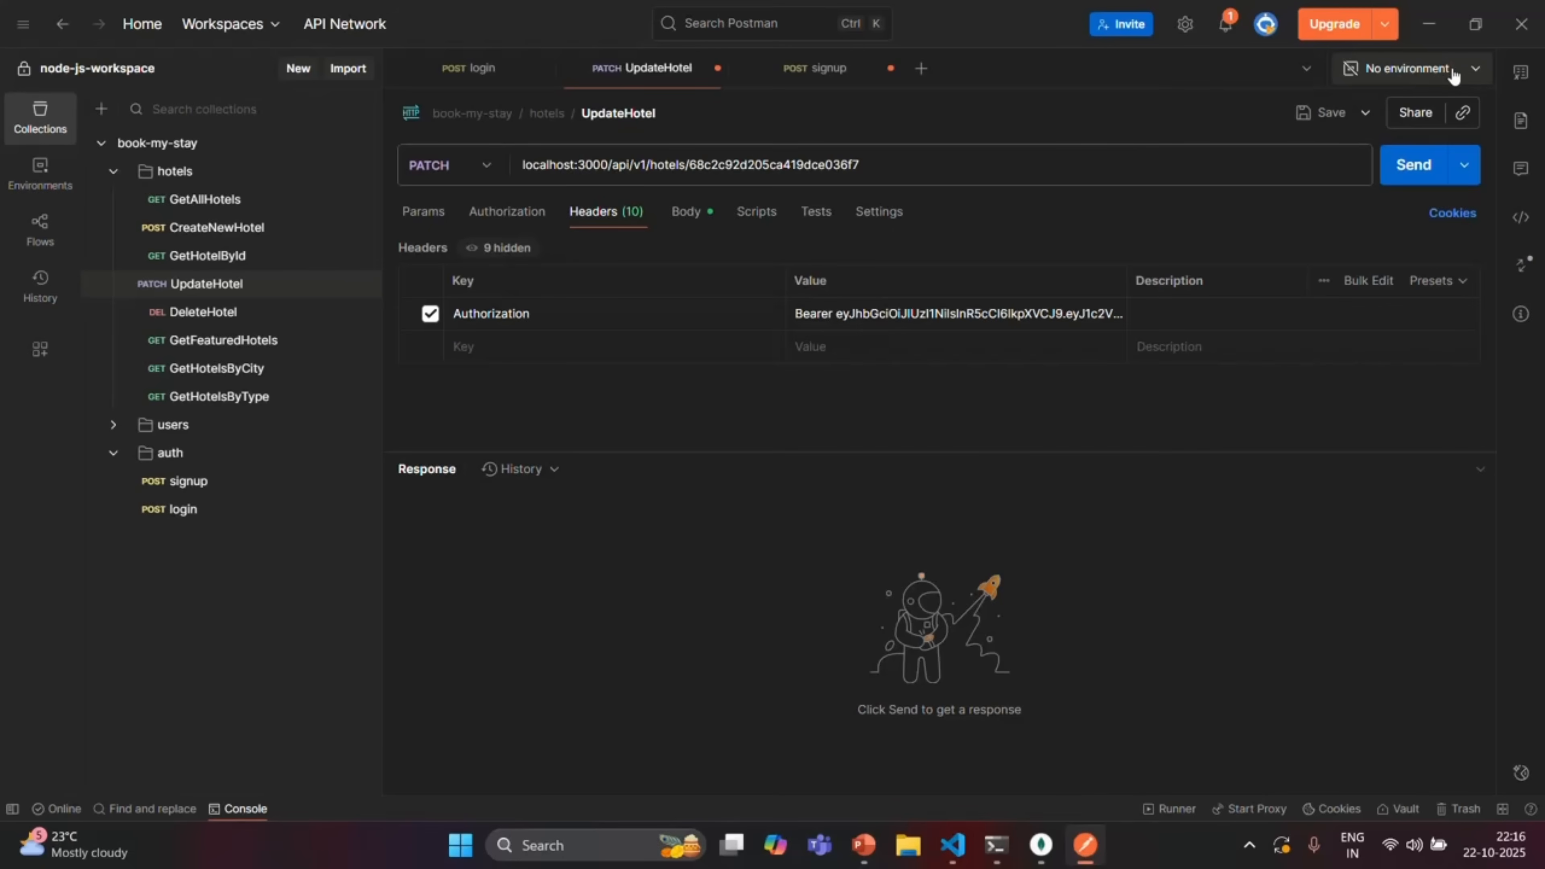
# Create a new environment from the environment list and name it Development
pyautogui.click(1475, 70)
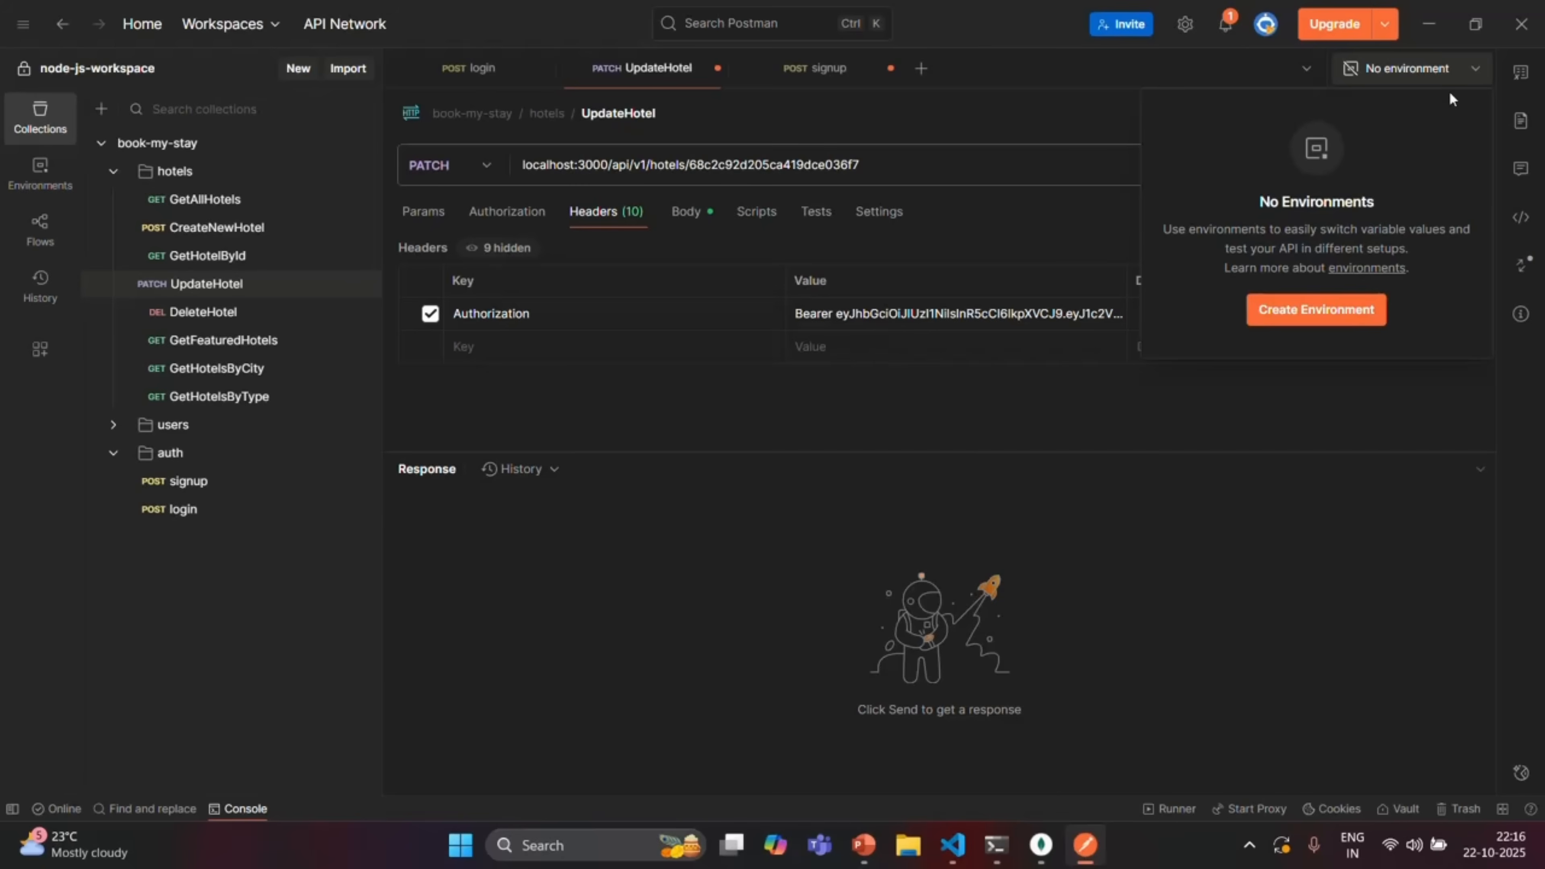
pyautogui.click(1312, 311)
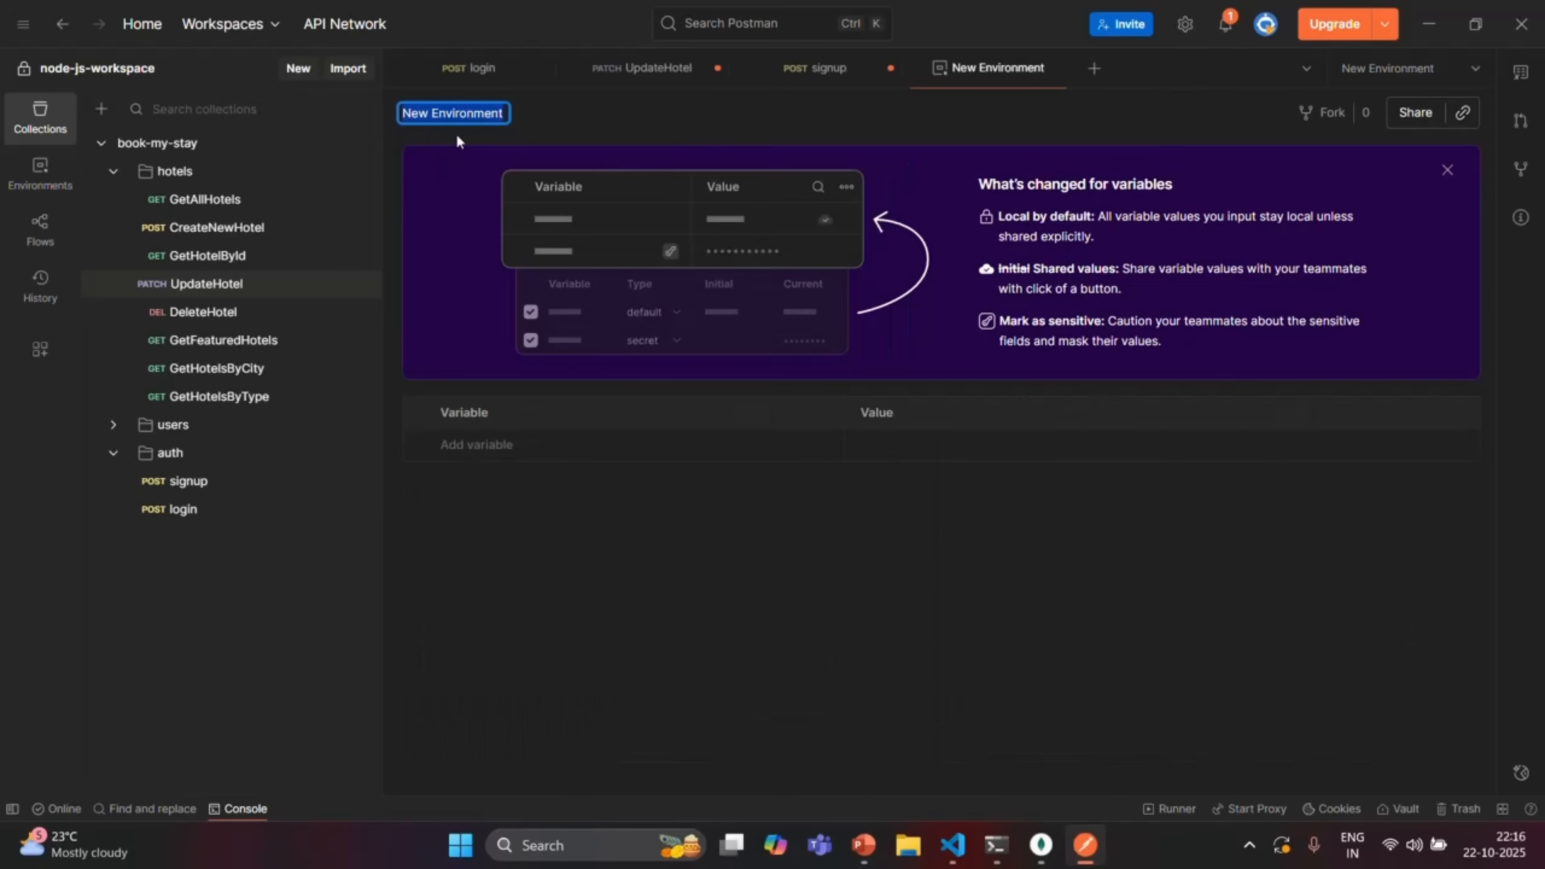
pyautogui.moveTo(503, 110); pyautogui.dragTo(402, 110)
pyautogui.write('Deve')
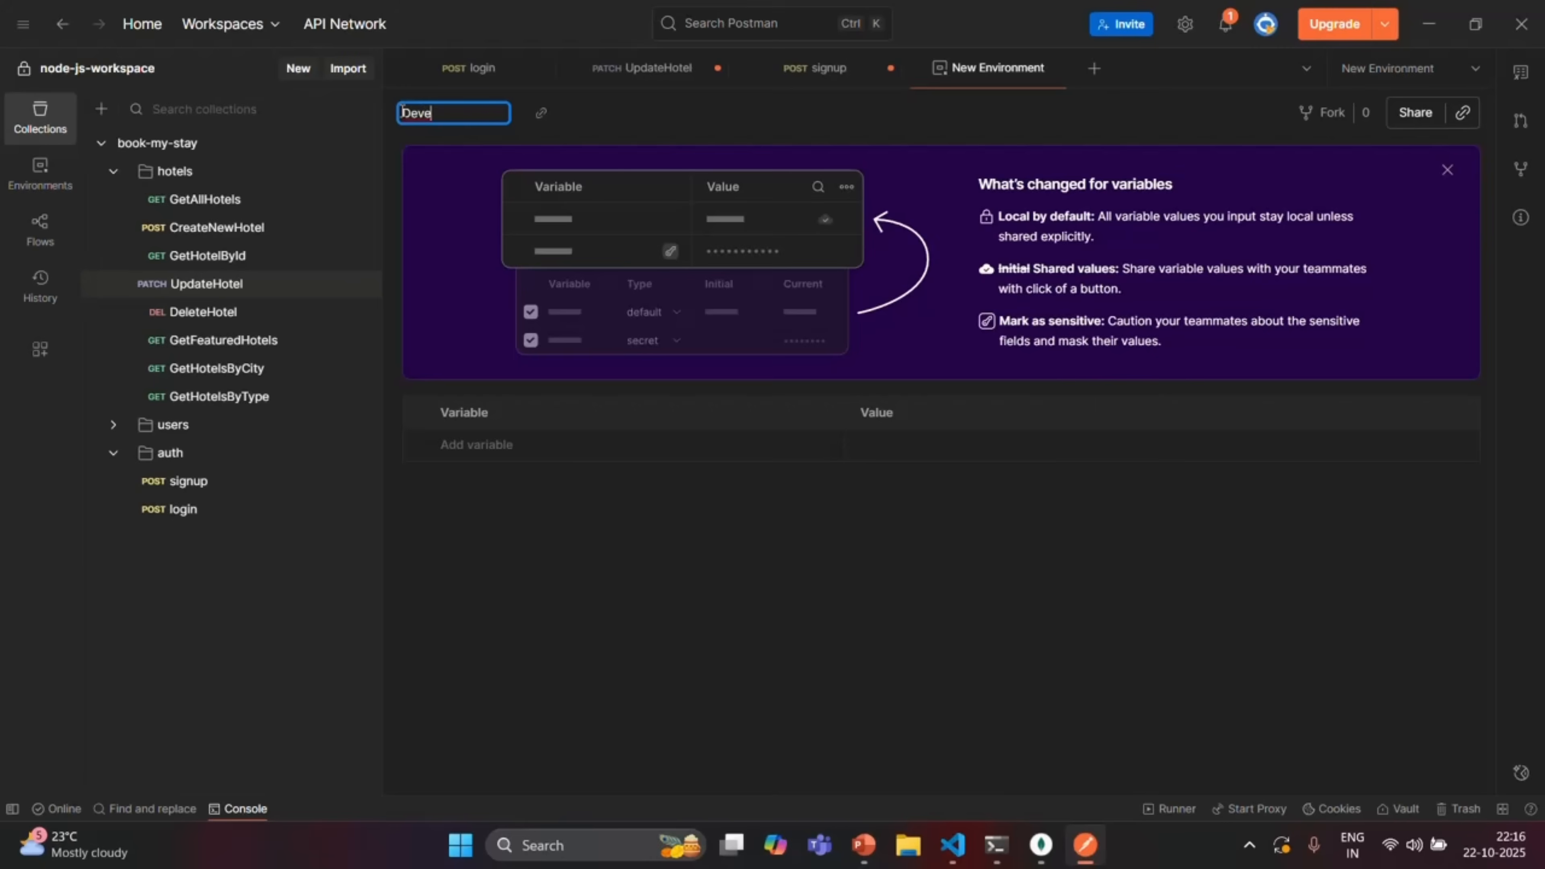
pyautogui.write('lopment')
pyautogui.press('Return')
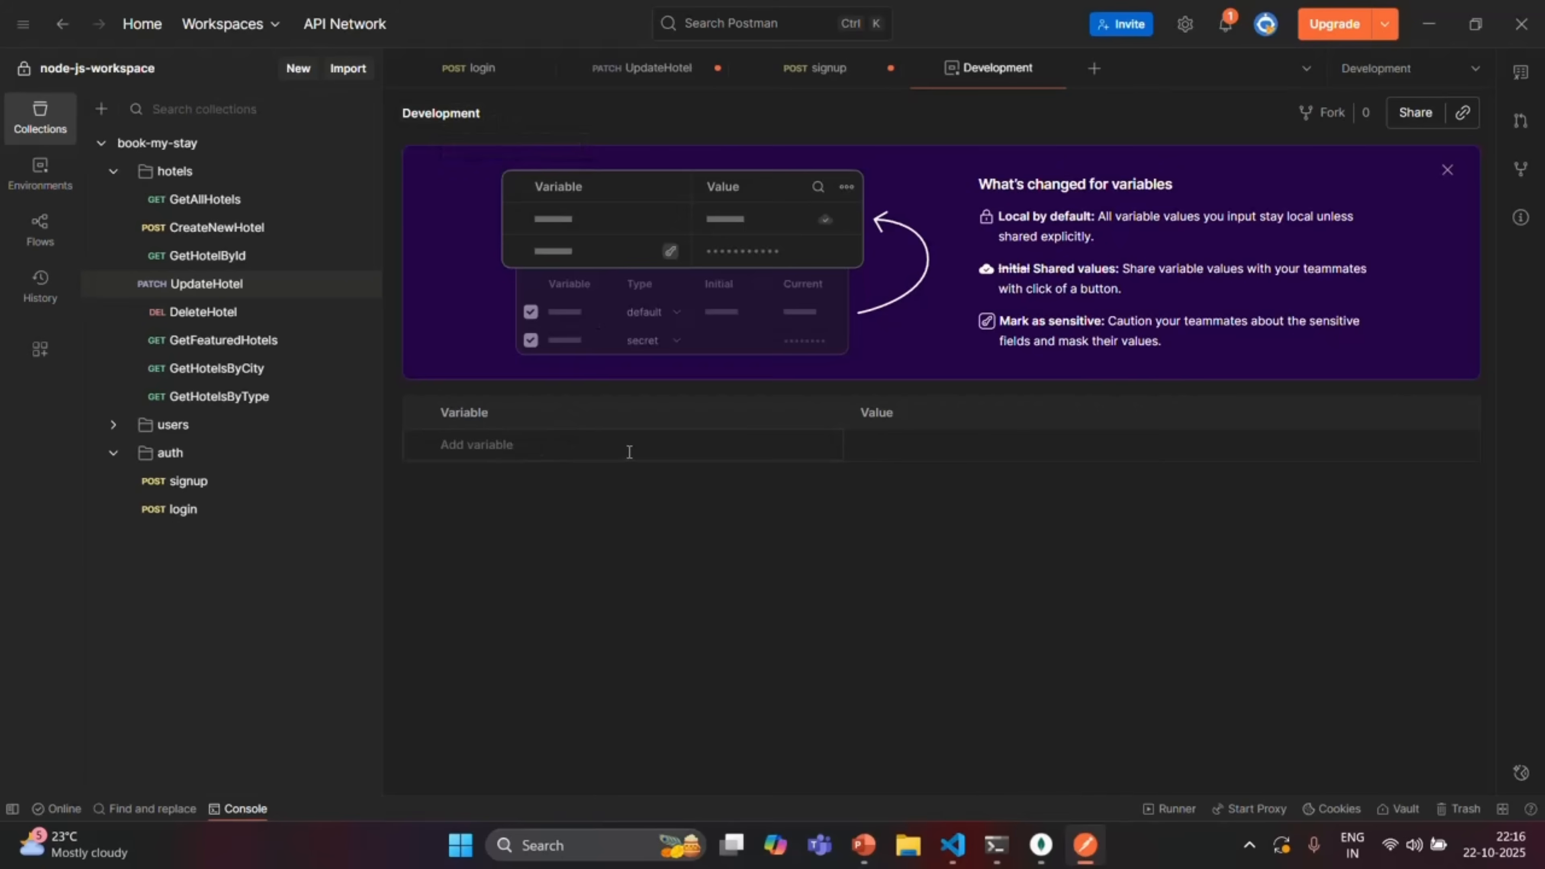
# Add a variable named URL to the Development environment
pyautogui.click(600, 446)
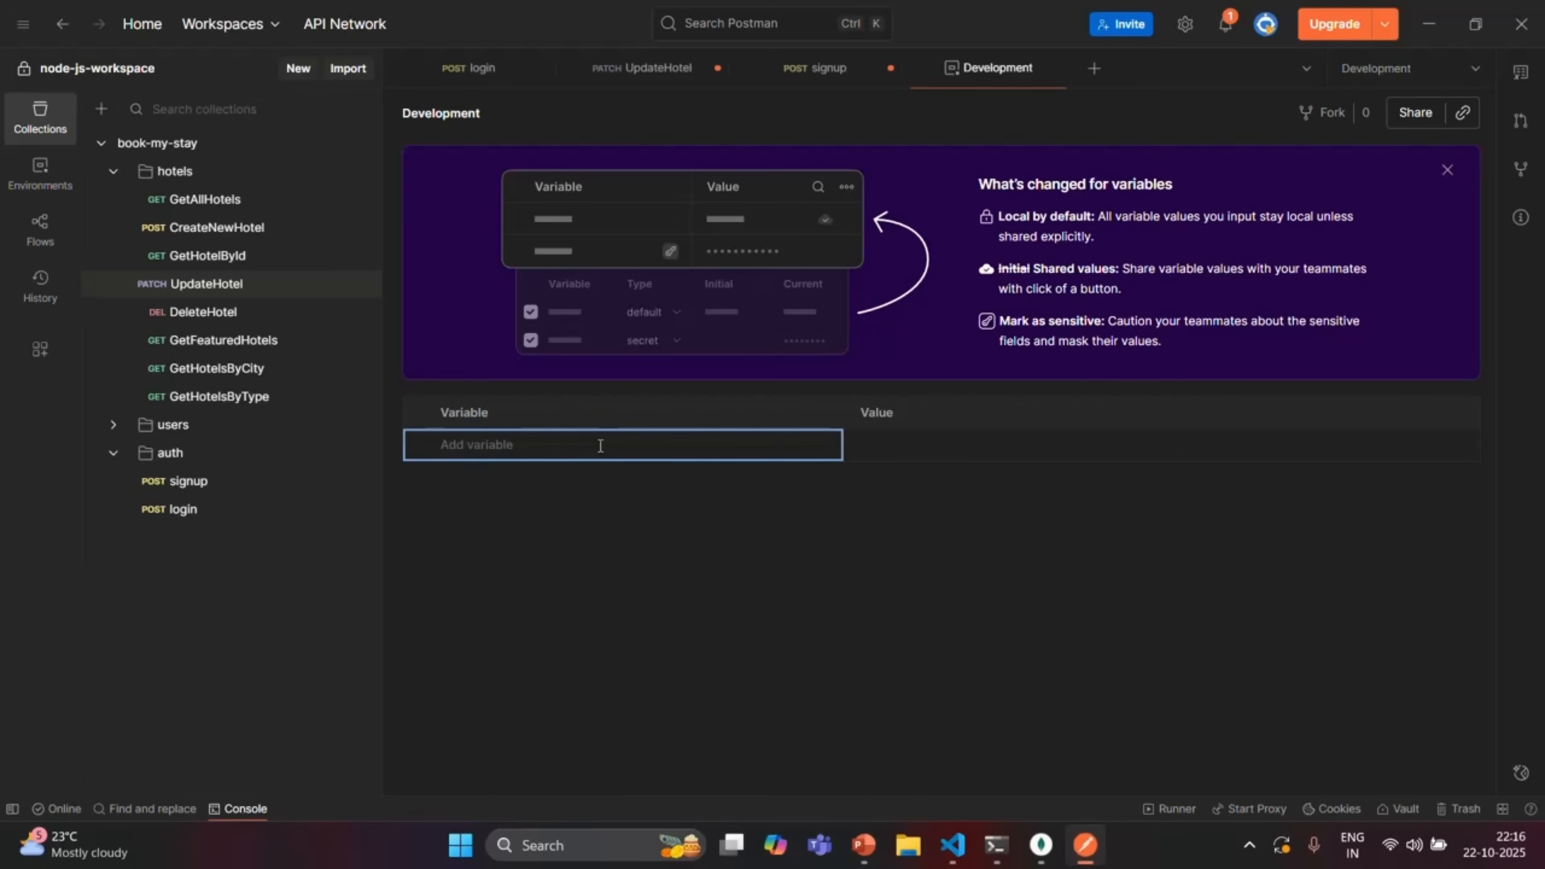
pyautogui.write('URL')
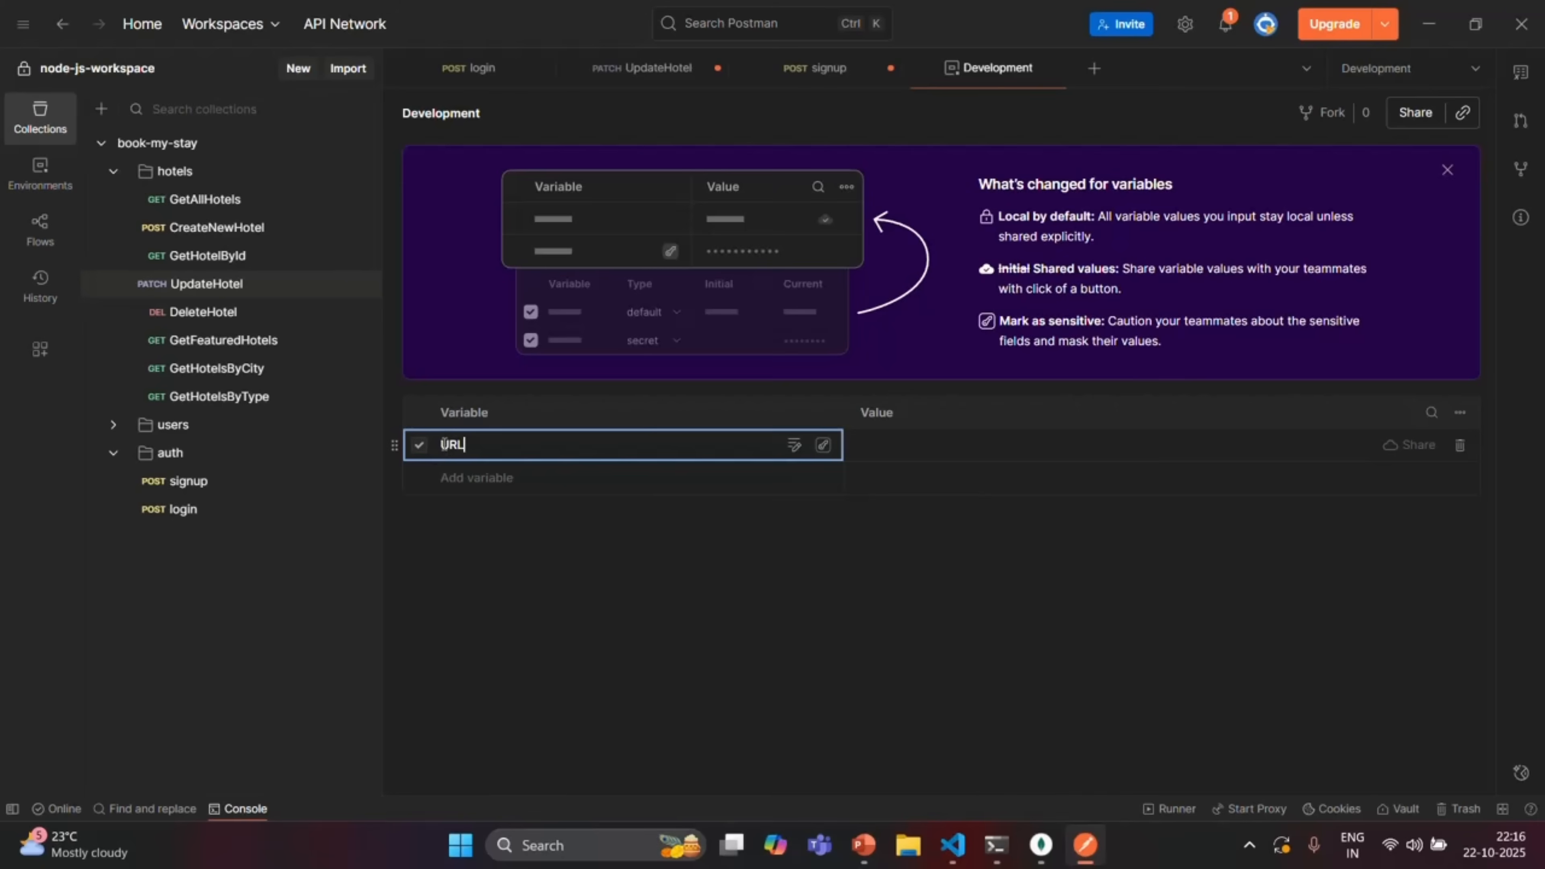
pyautogui.moveTo(441, 445); pyautogui.dragTo(471, 447)
pyautogui.click(493, 446)
pyautogui.click(819, 72)
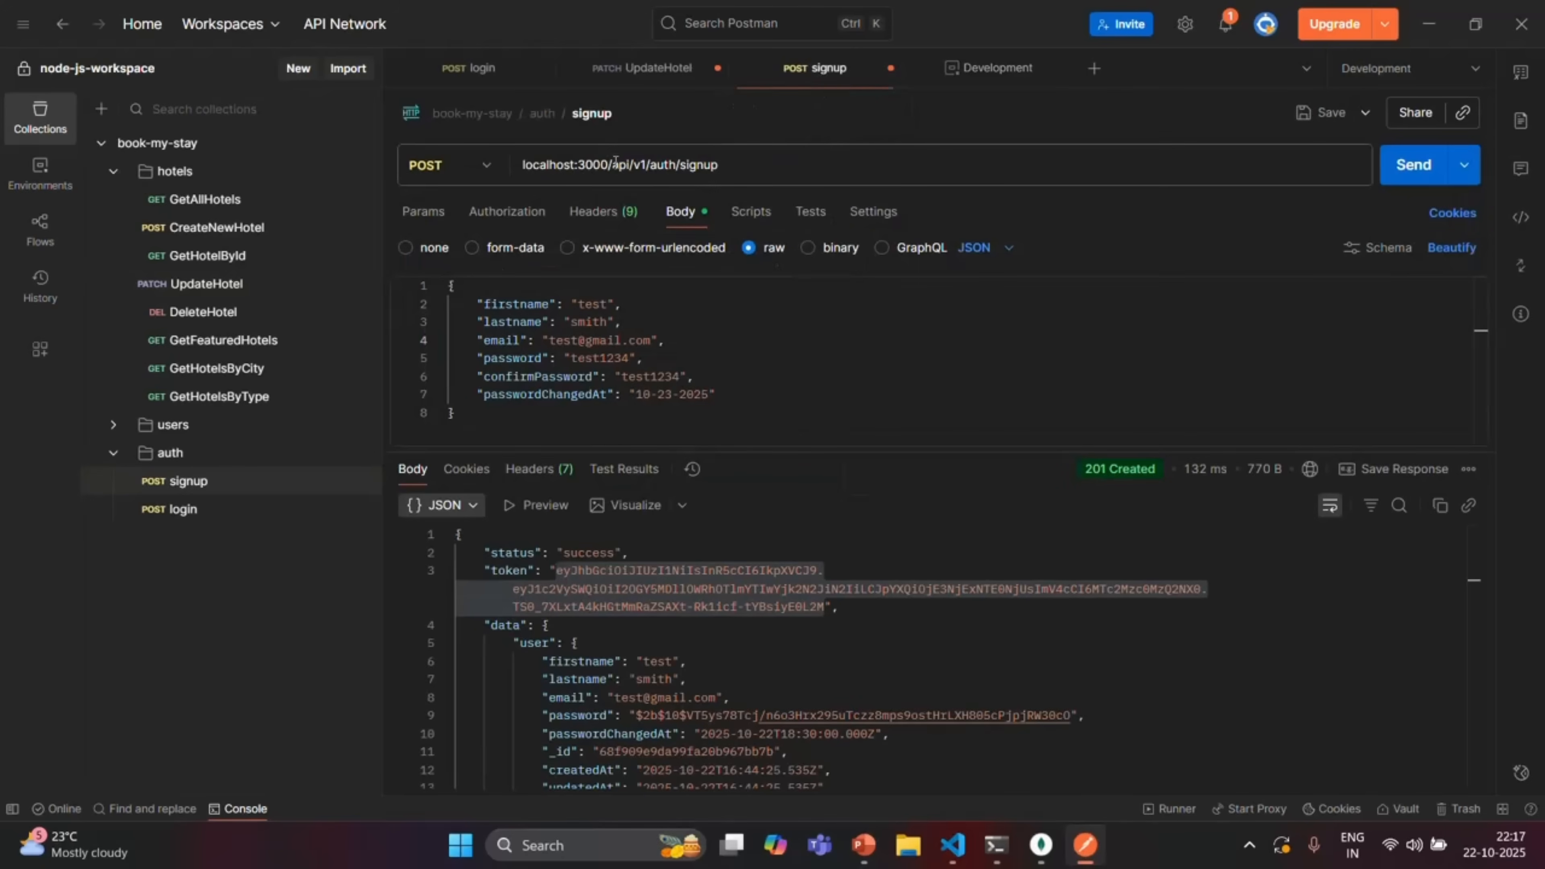
pyautogui.moveTo(616, 164); pyautogui.dragTo(521, 165)
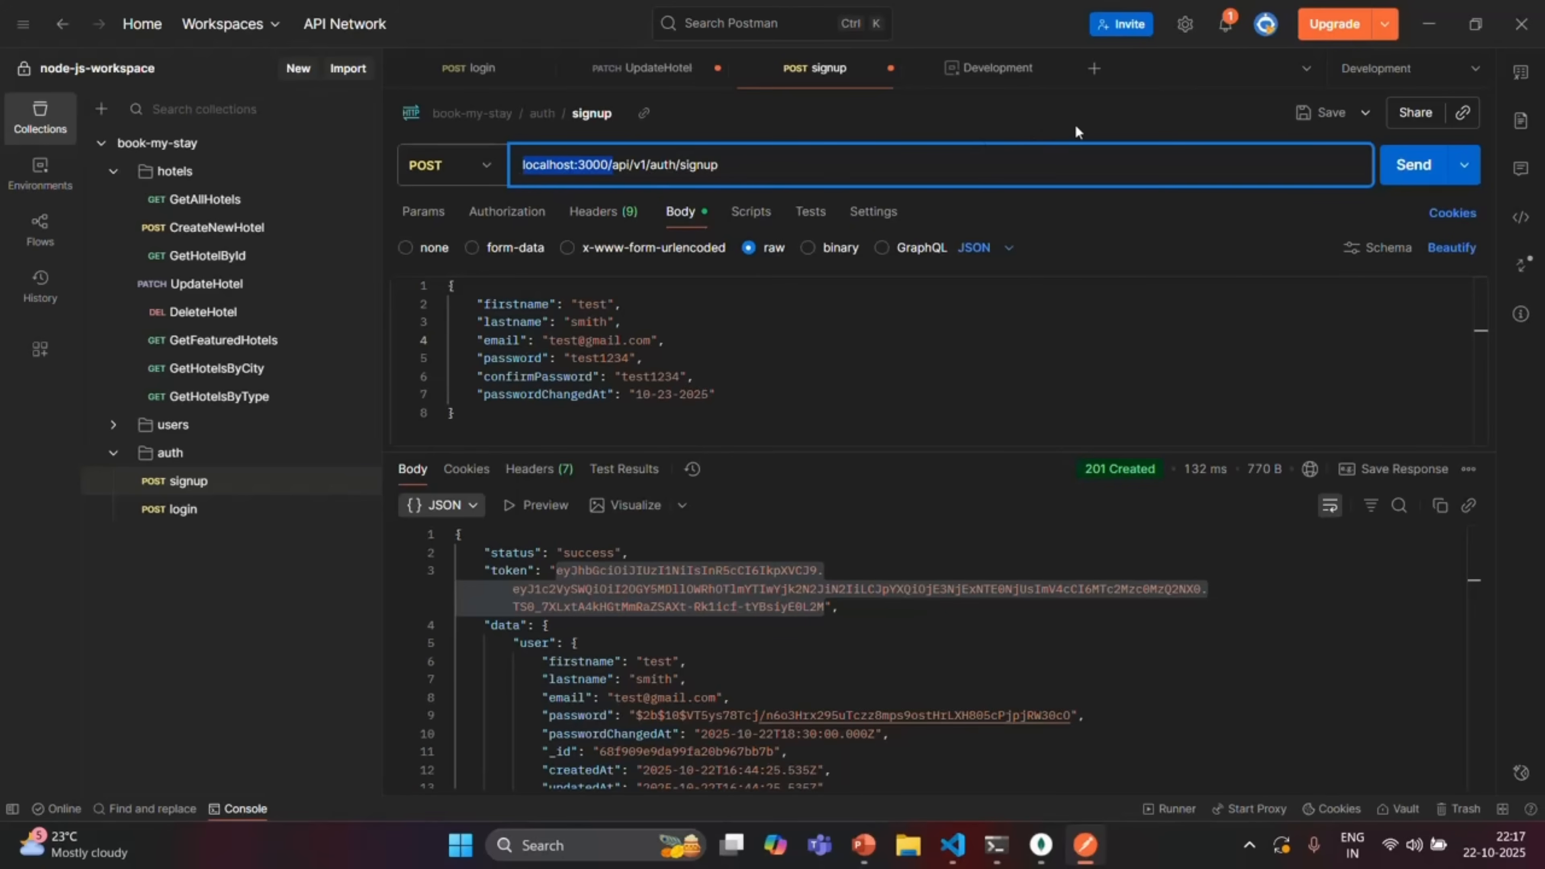
pyautogui.click(990, 68)
pyautogui.click(897, 445)
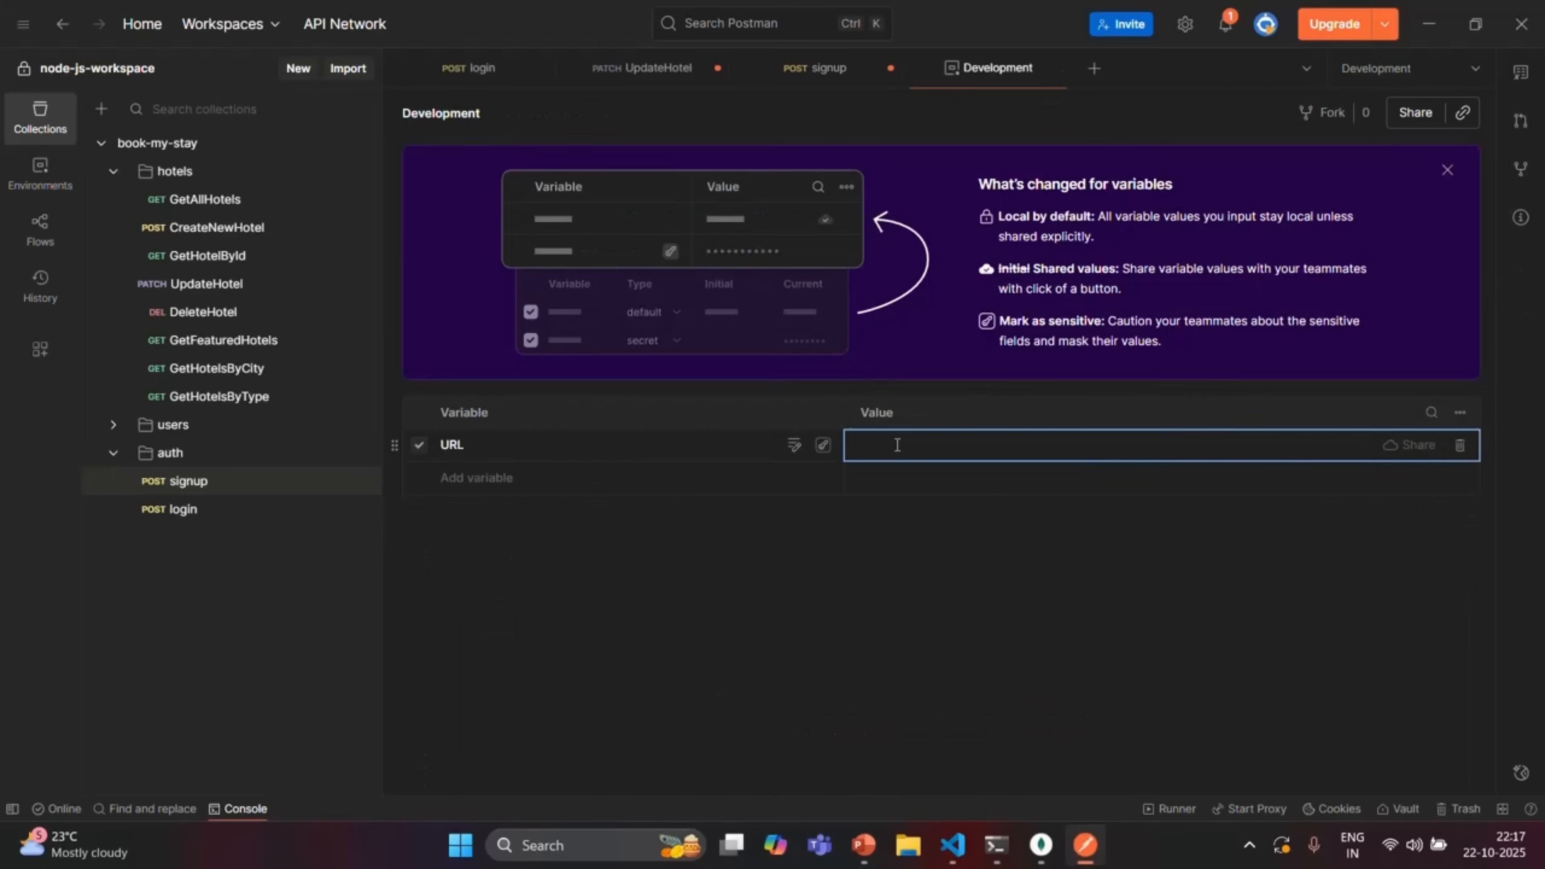
pyautogui.write('http://localhost:3000/')
pyautogui.click(992, 484)
pyautogui.click(1053, 570)
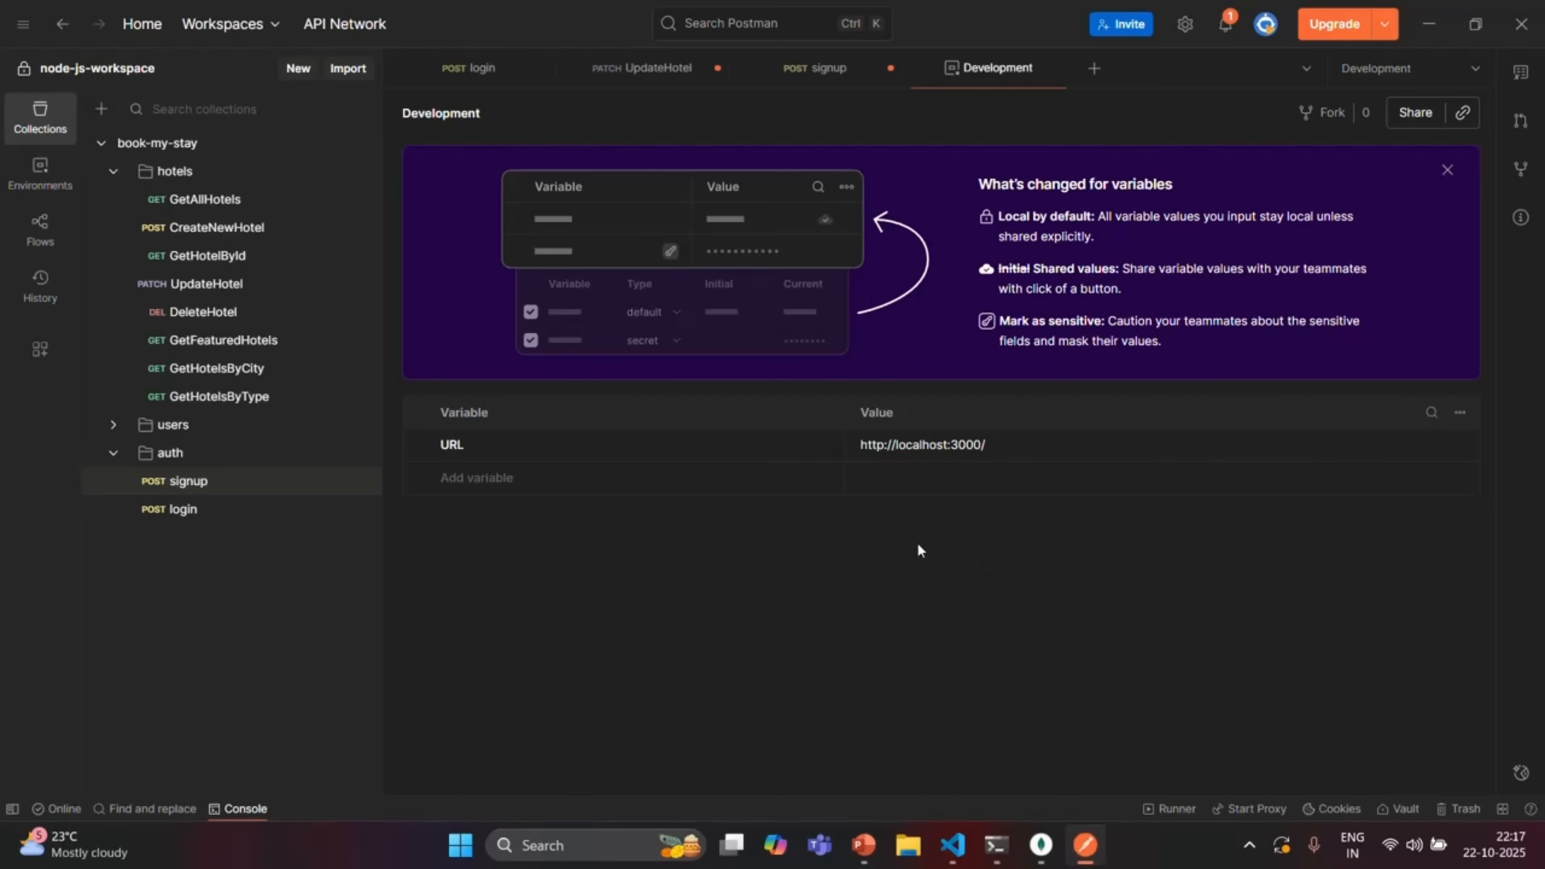
pyautogui.click(989, 443)
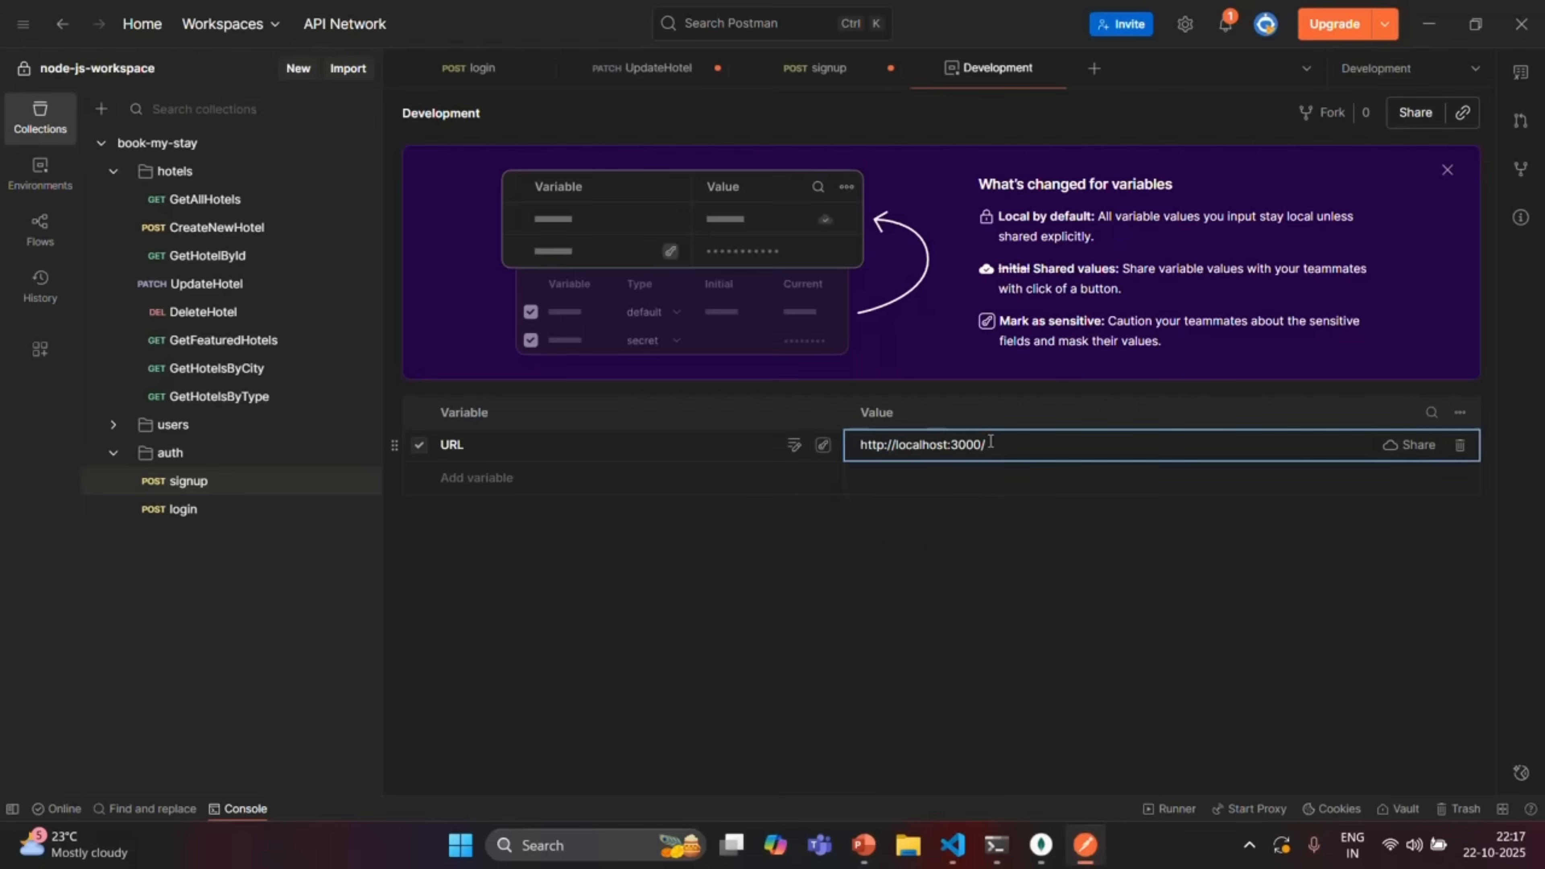
pyautogui.click(938, 579)
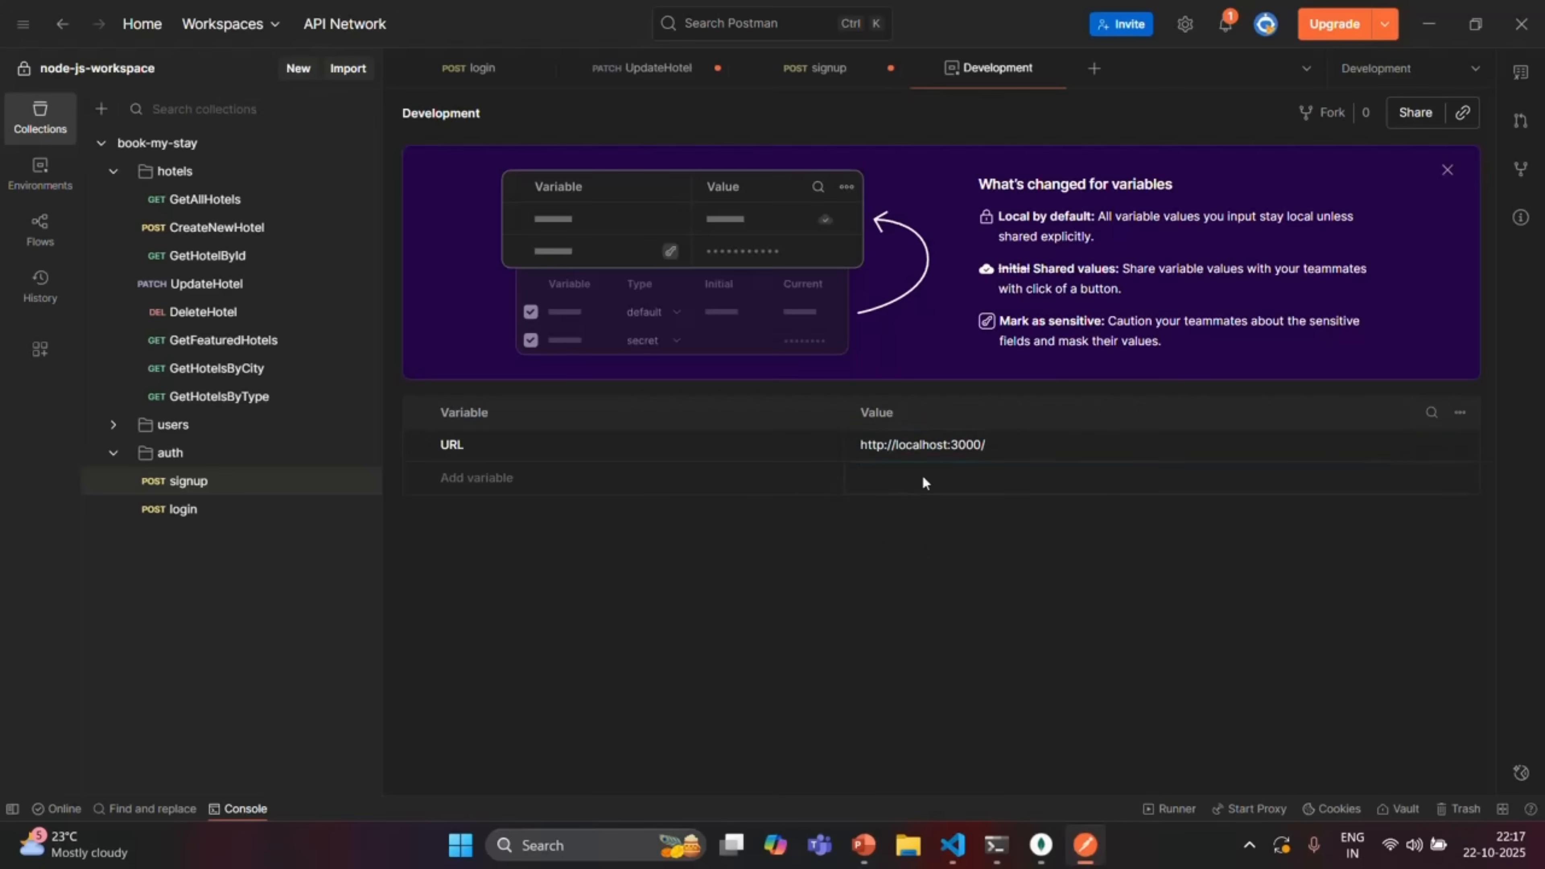
# Replace localhost:3000/ at the start of the UpdateHotel URL with {{URL}}
pyautogui.click(656, 74)
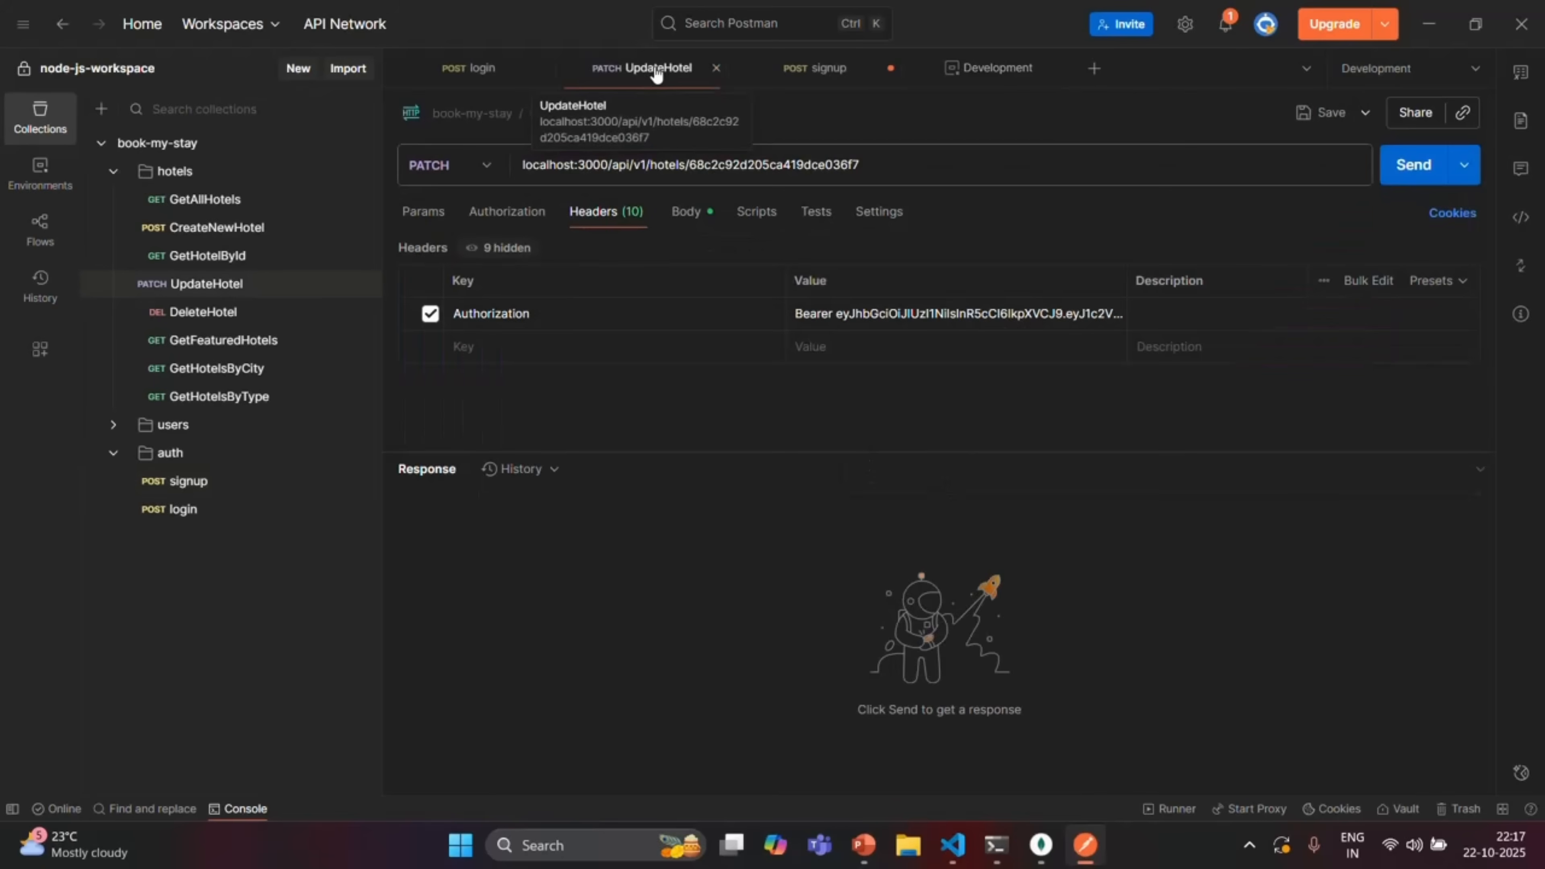
pyautogui.moveTo(609, 164); pyautogui.dragTo(522, 165)
pyautogui.click(614, 163)
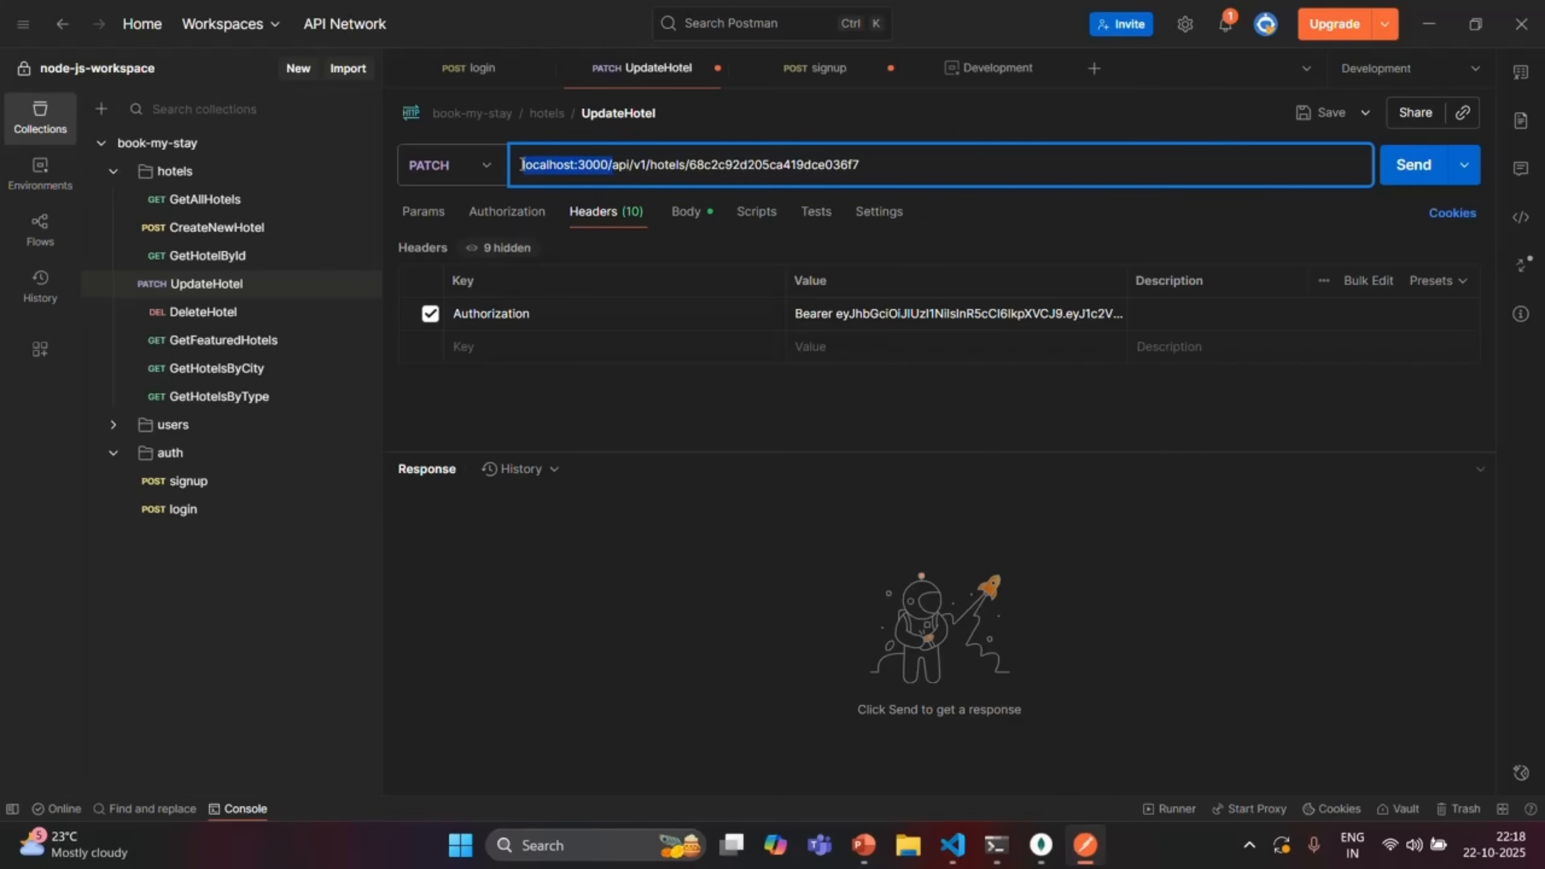
pyautogui.click(983, 68)
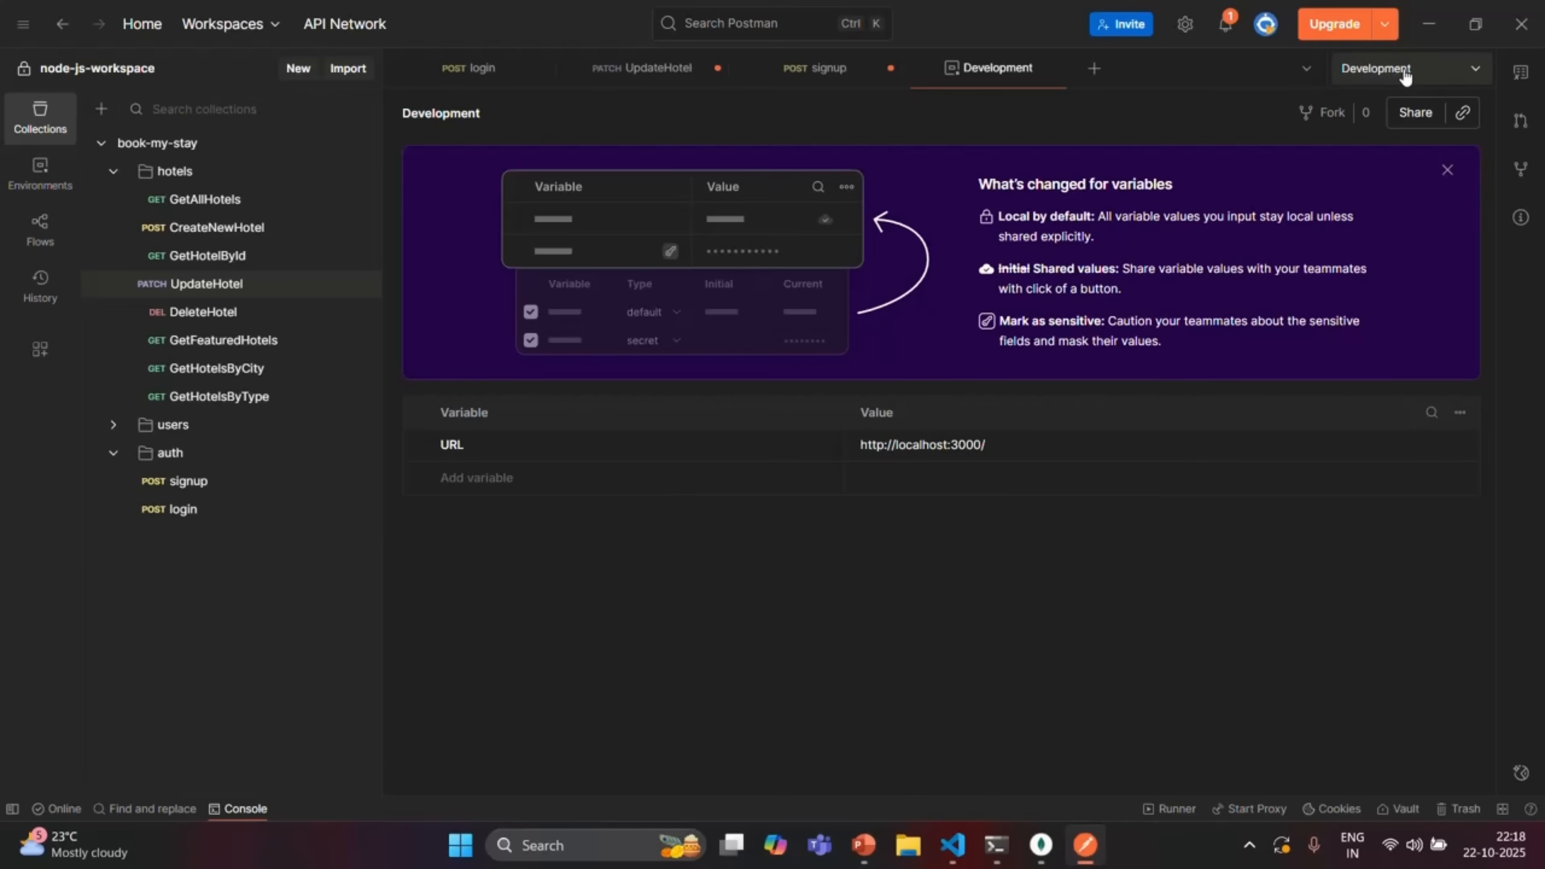
pyautogui.click(647, 72)
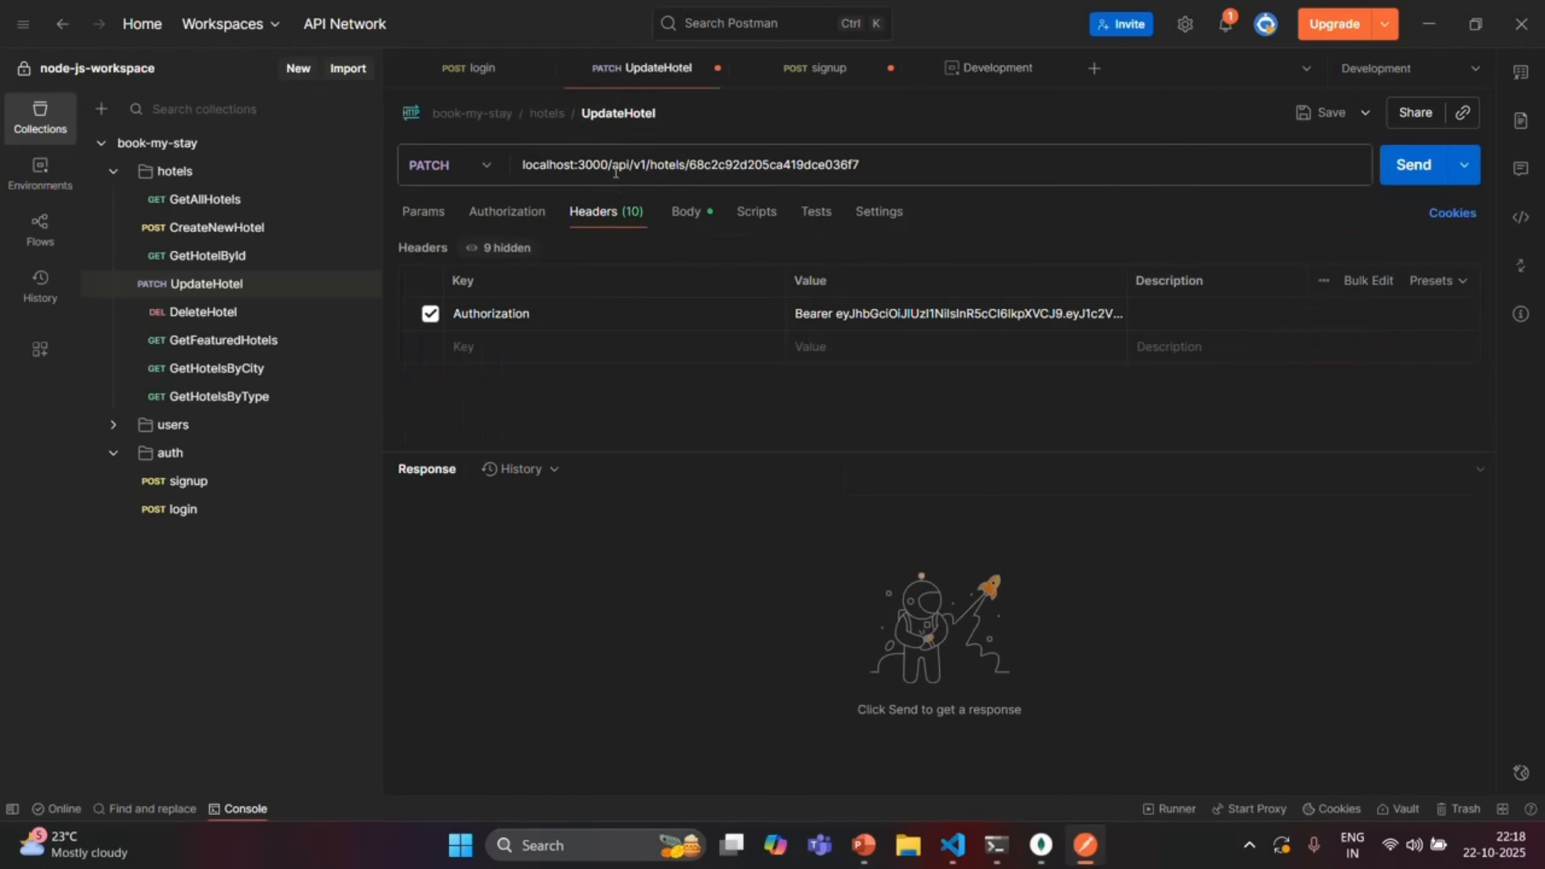
pyautogui.moveTo(523, 165); pyautogui.dragTo(616, 166)
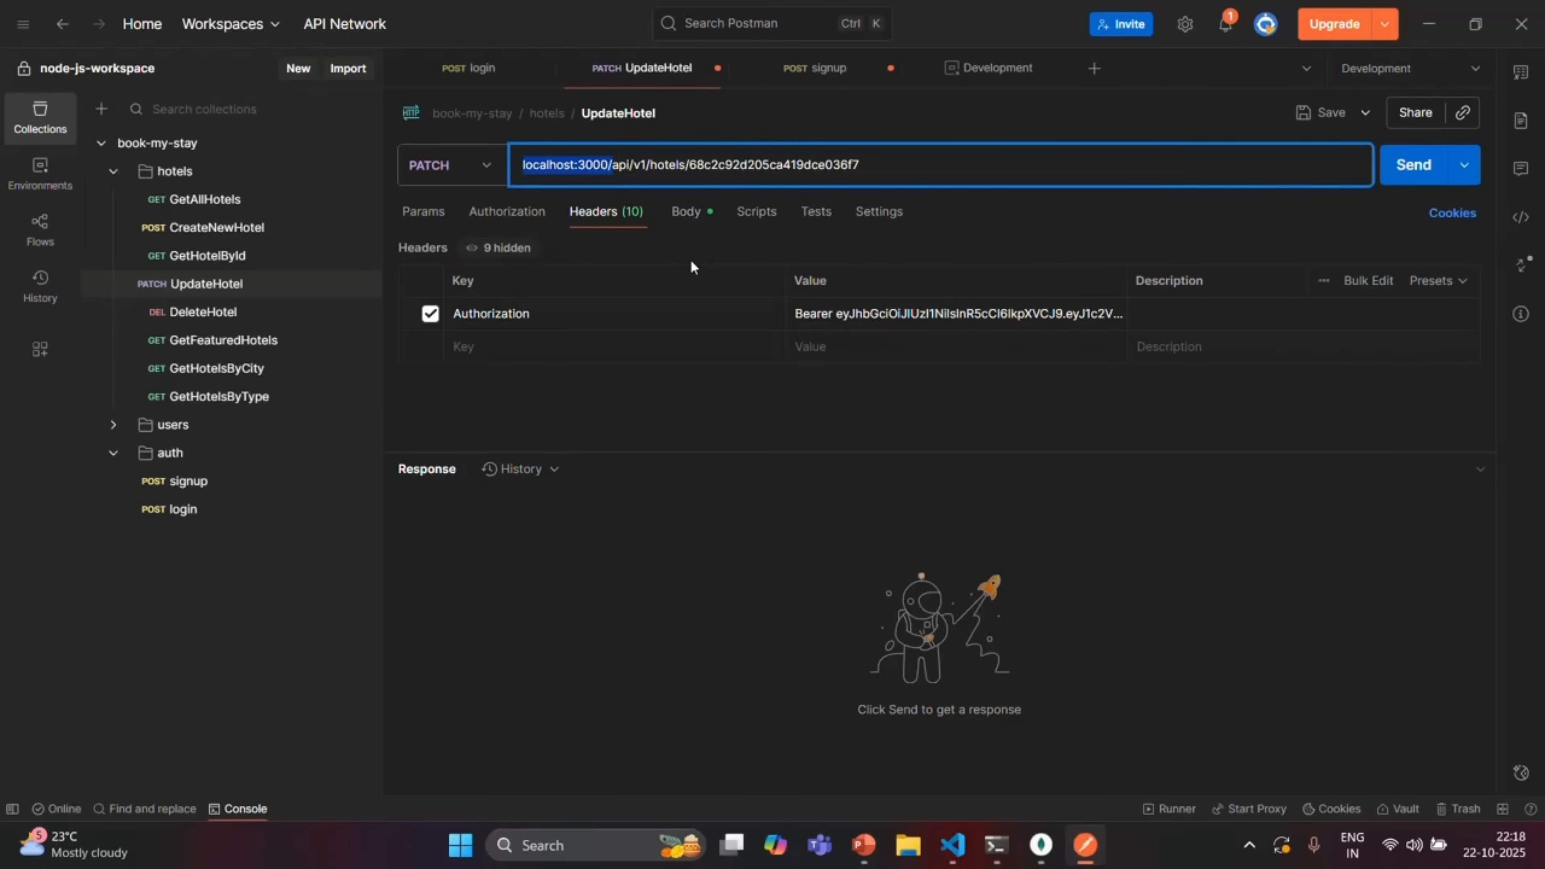
pyautogui.press('BackSpace')
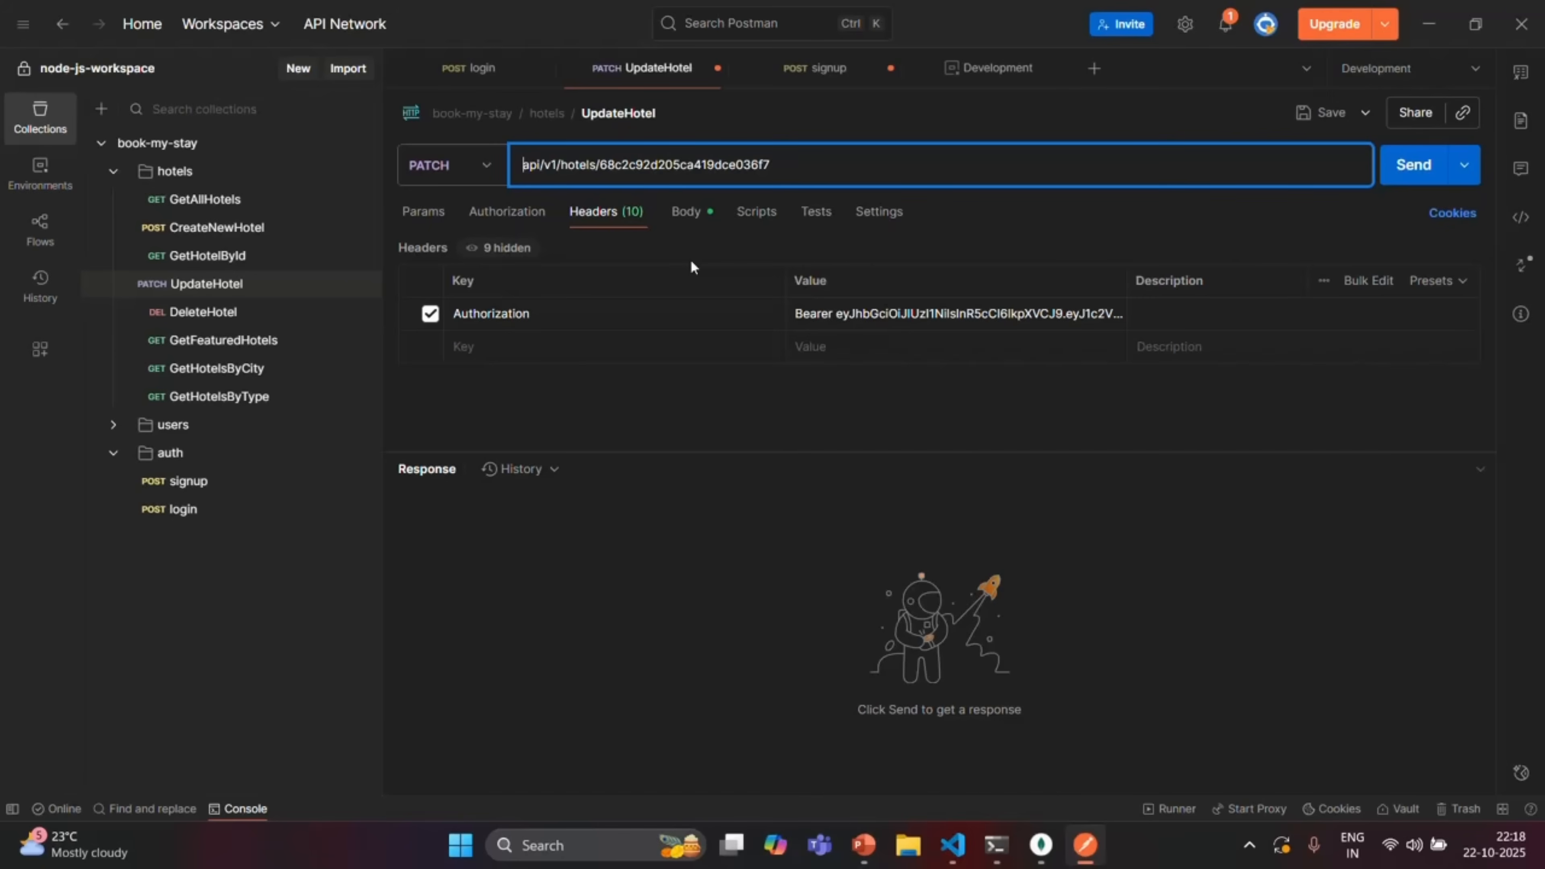
pyautogui.write('{{')
pyautogui.press('Escape')
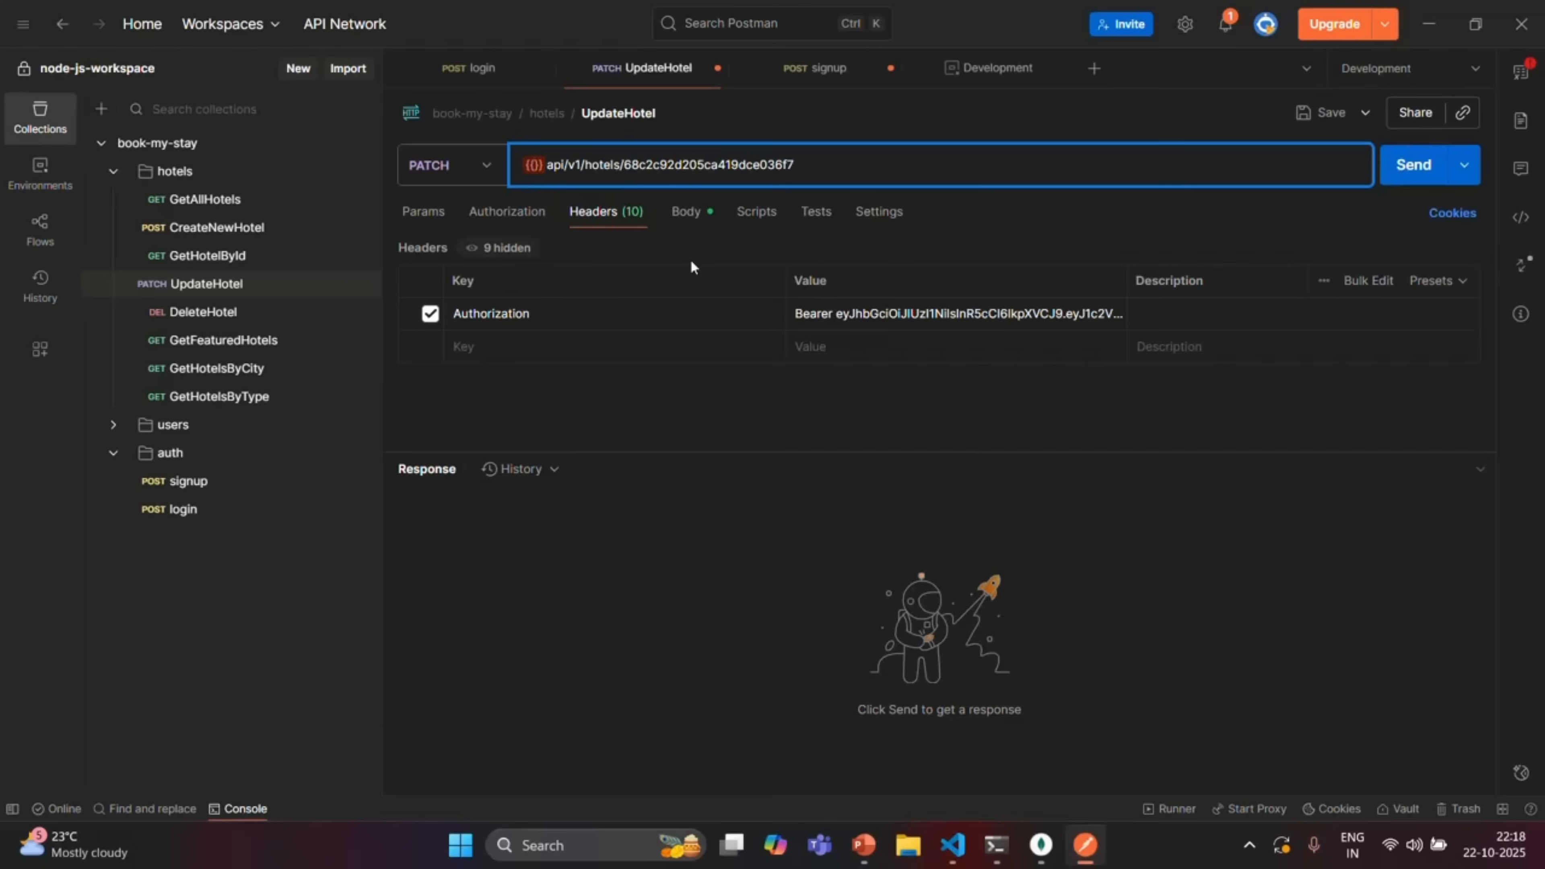
pyautogui.write('UR')
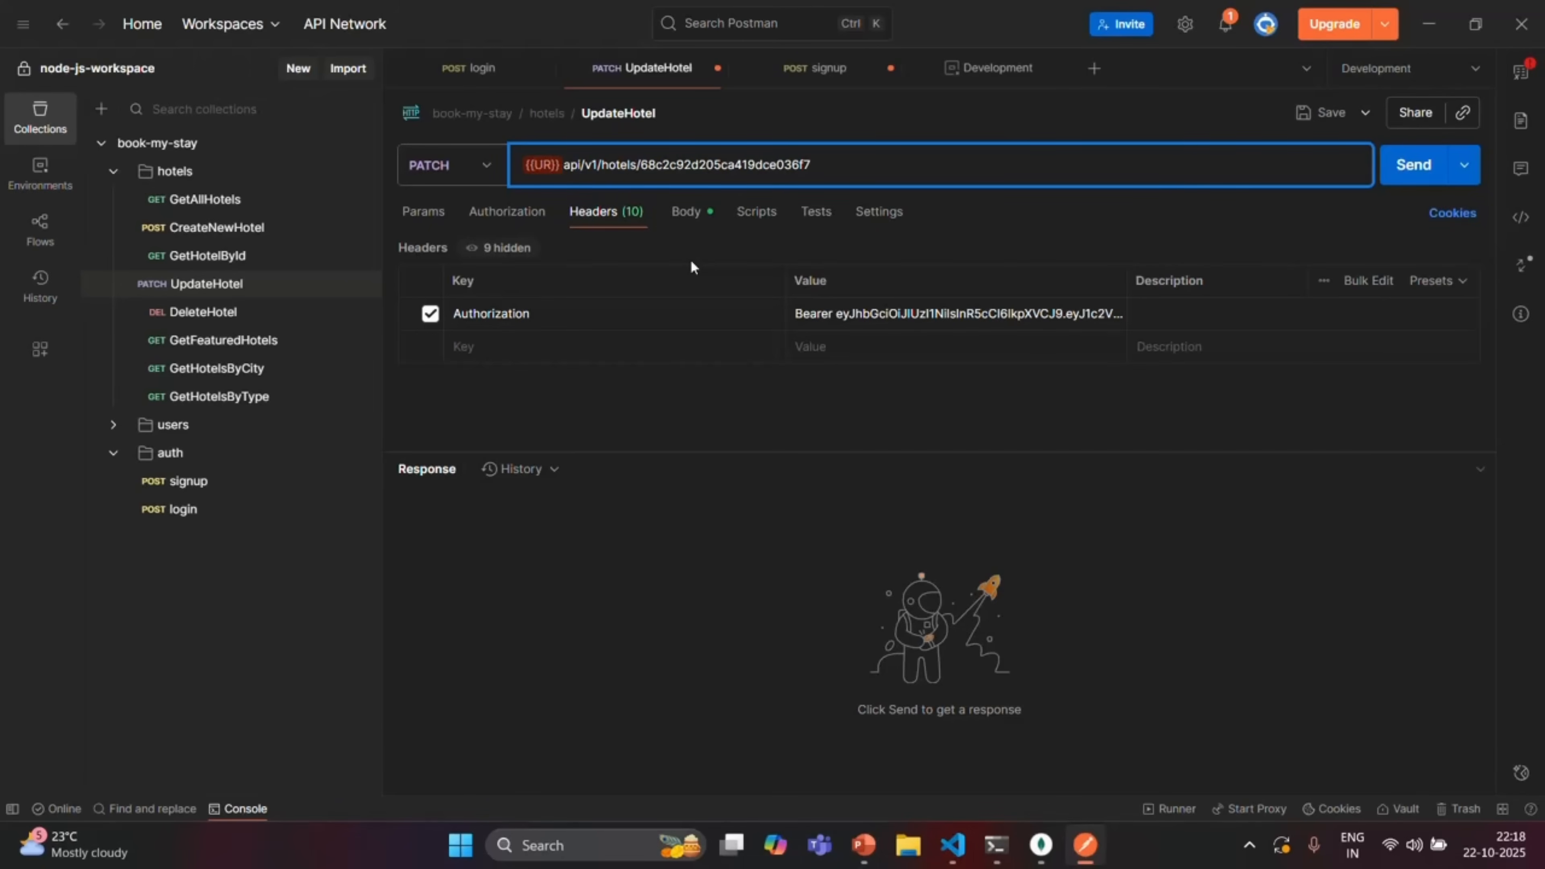
pyautogui.write('L')
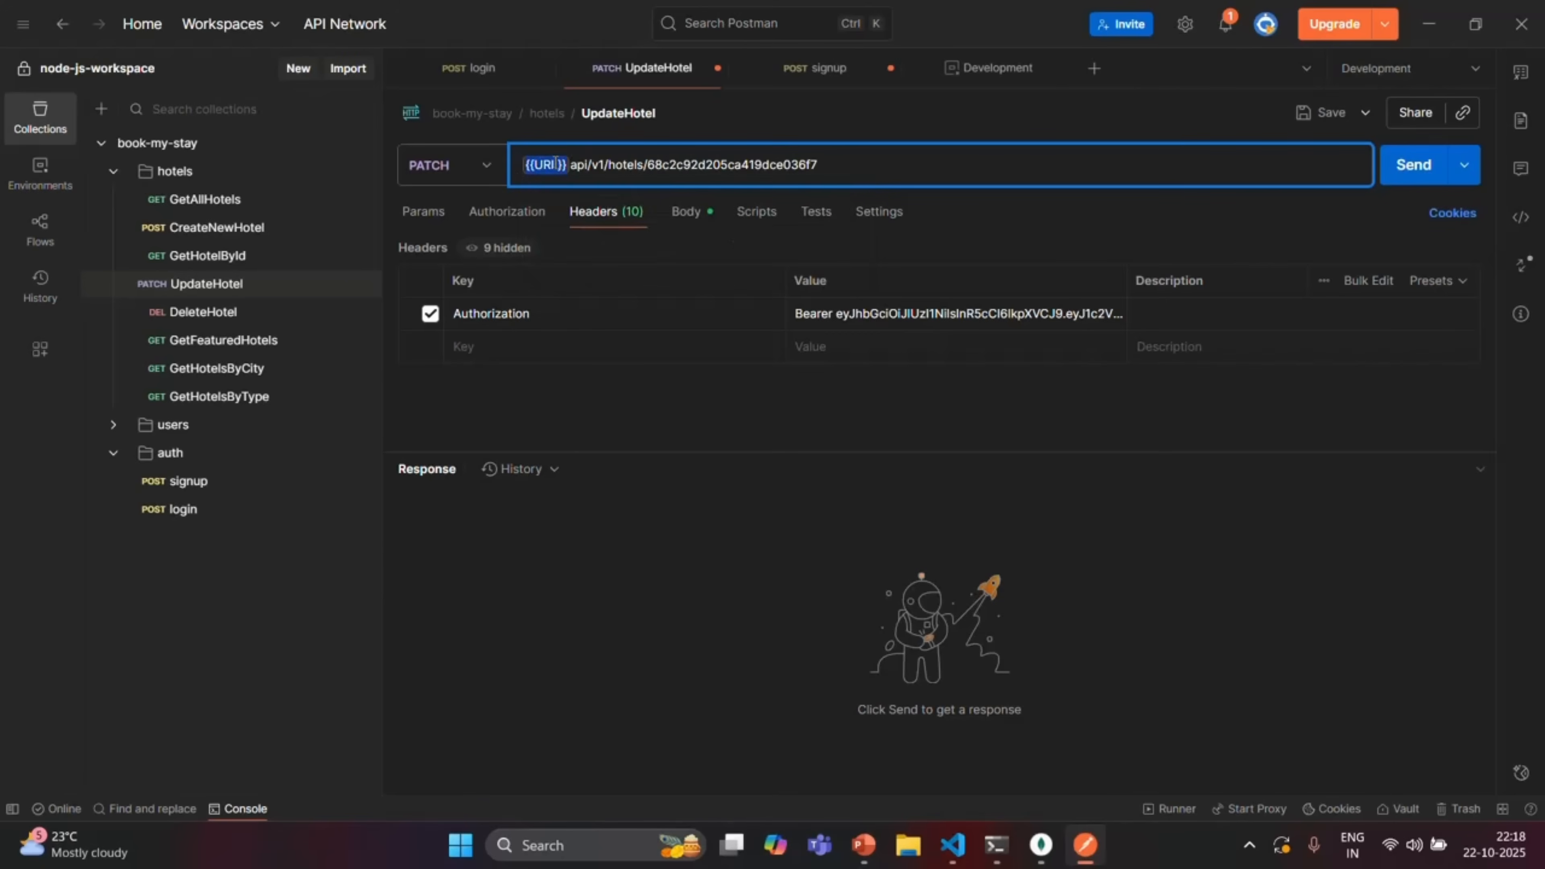
pyautogui.moveTo(555, 166)
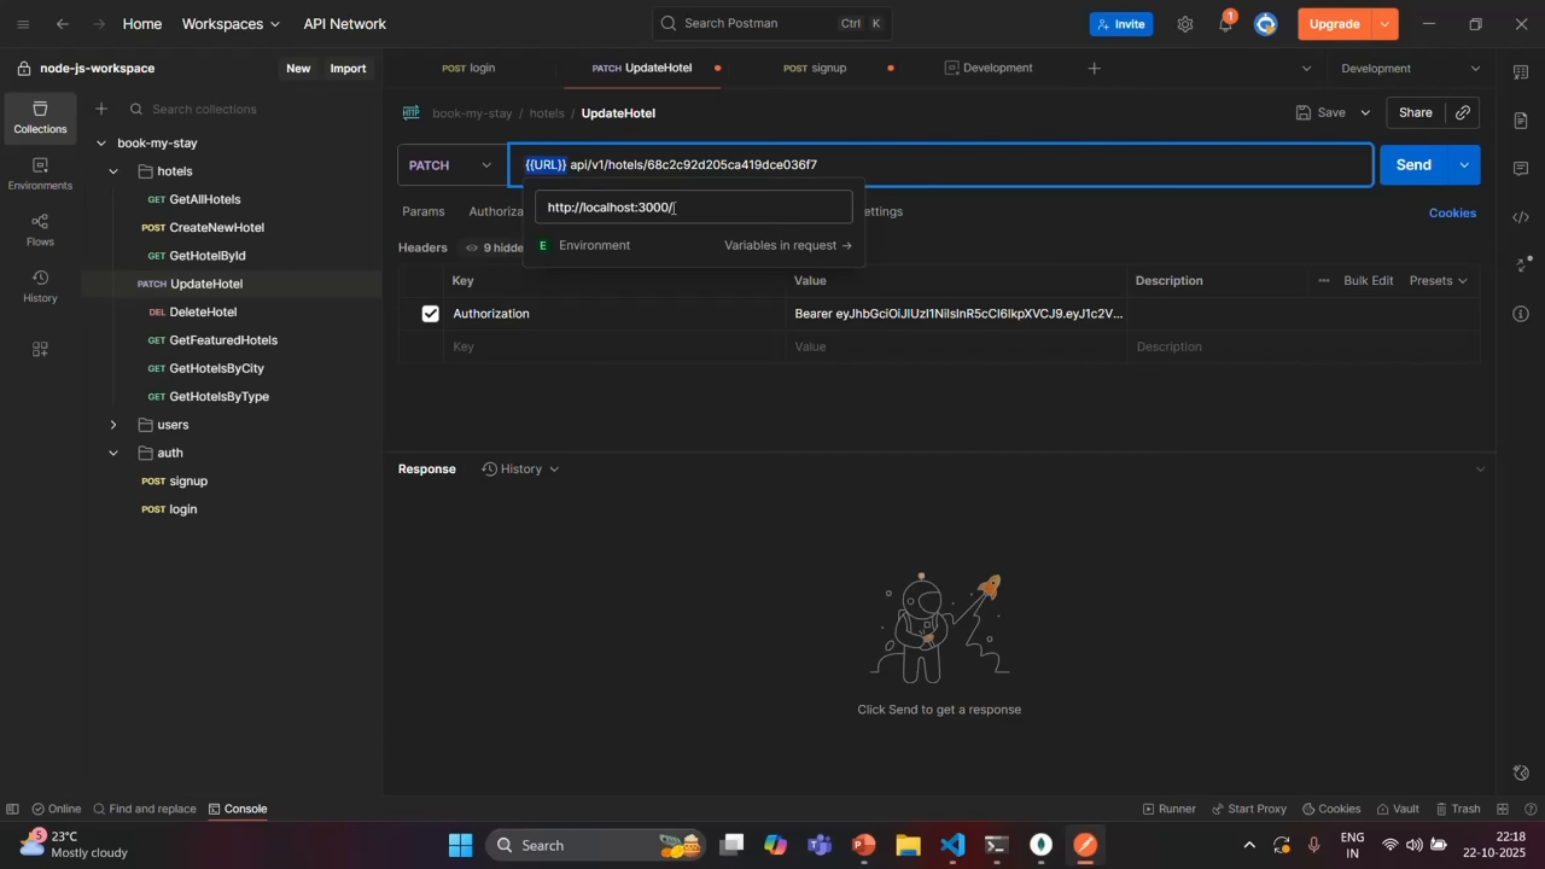
# Send the {{URL}}-based UpdateHotel PATCH, get 200 OK, and return to Development's variables
pyautogui.click(837, 166)
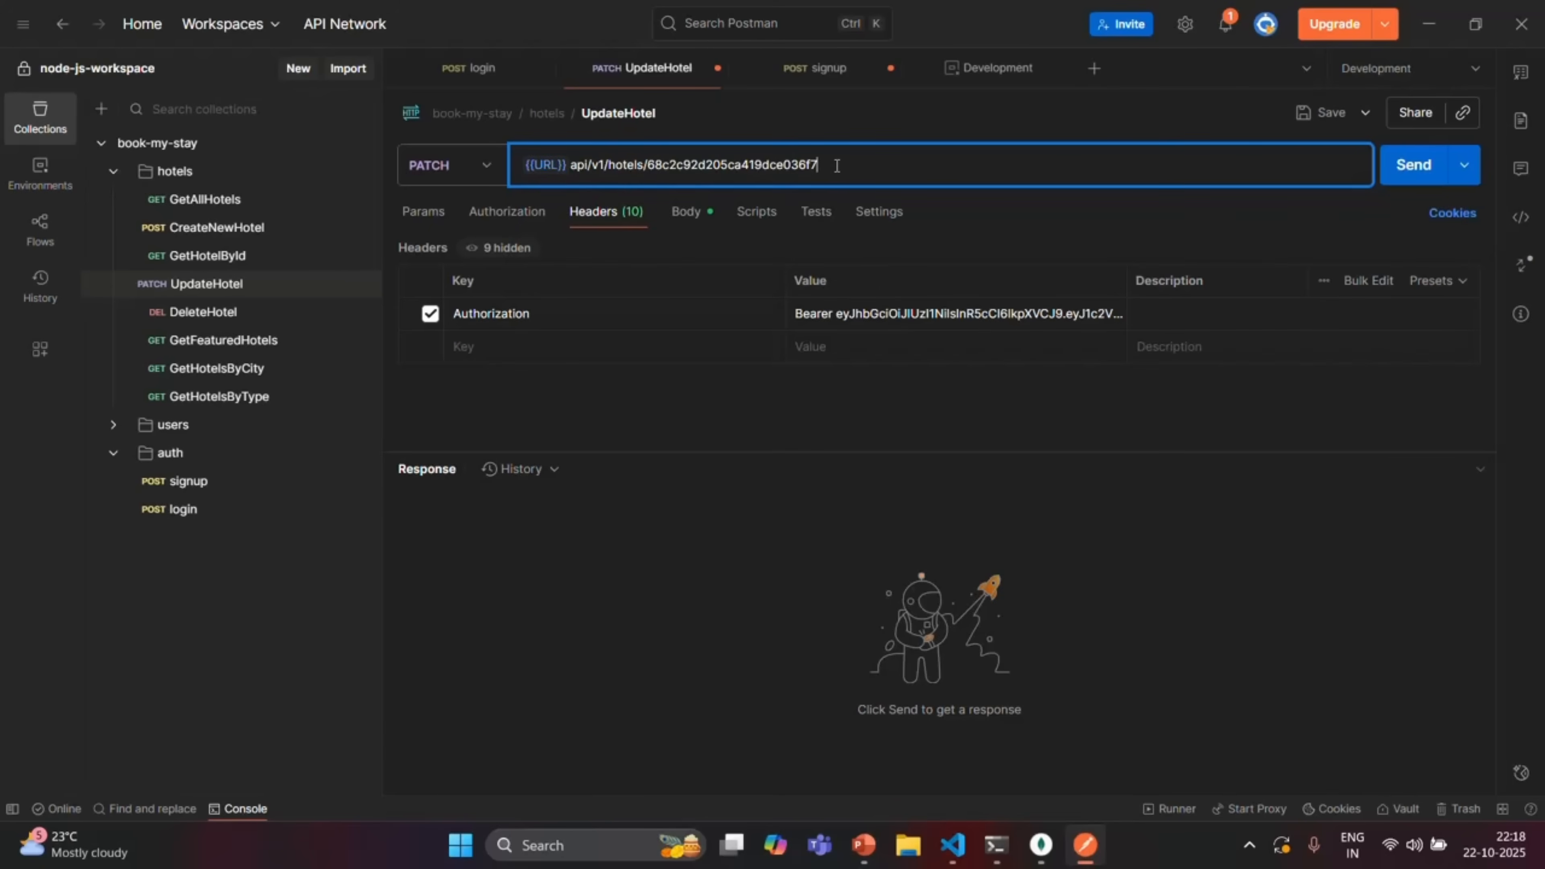
pyautogui.click(1416, 172)
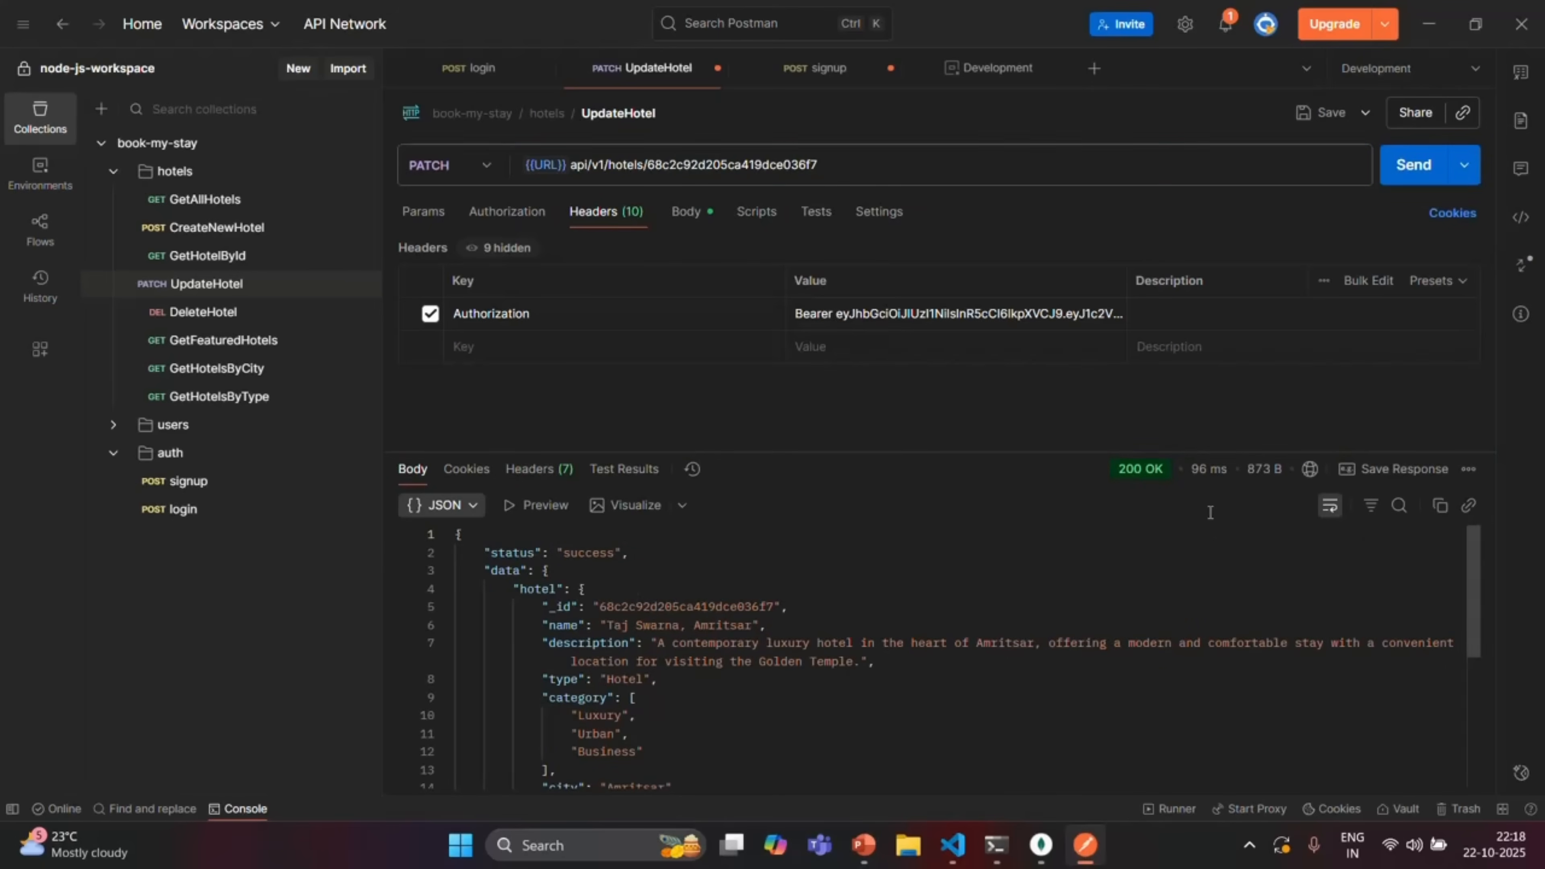
pyautogui.moveTo(1160, 475)
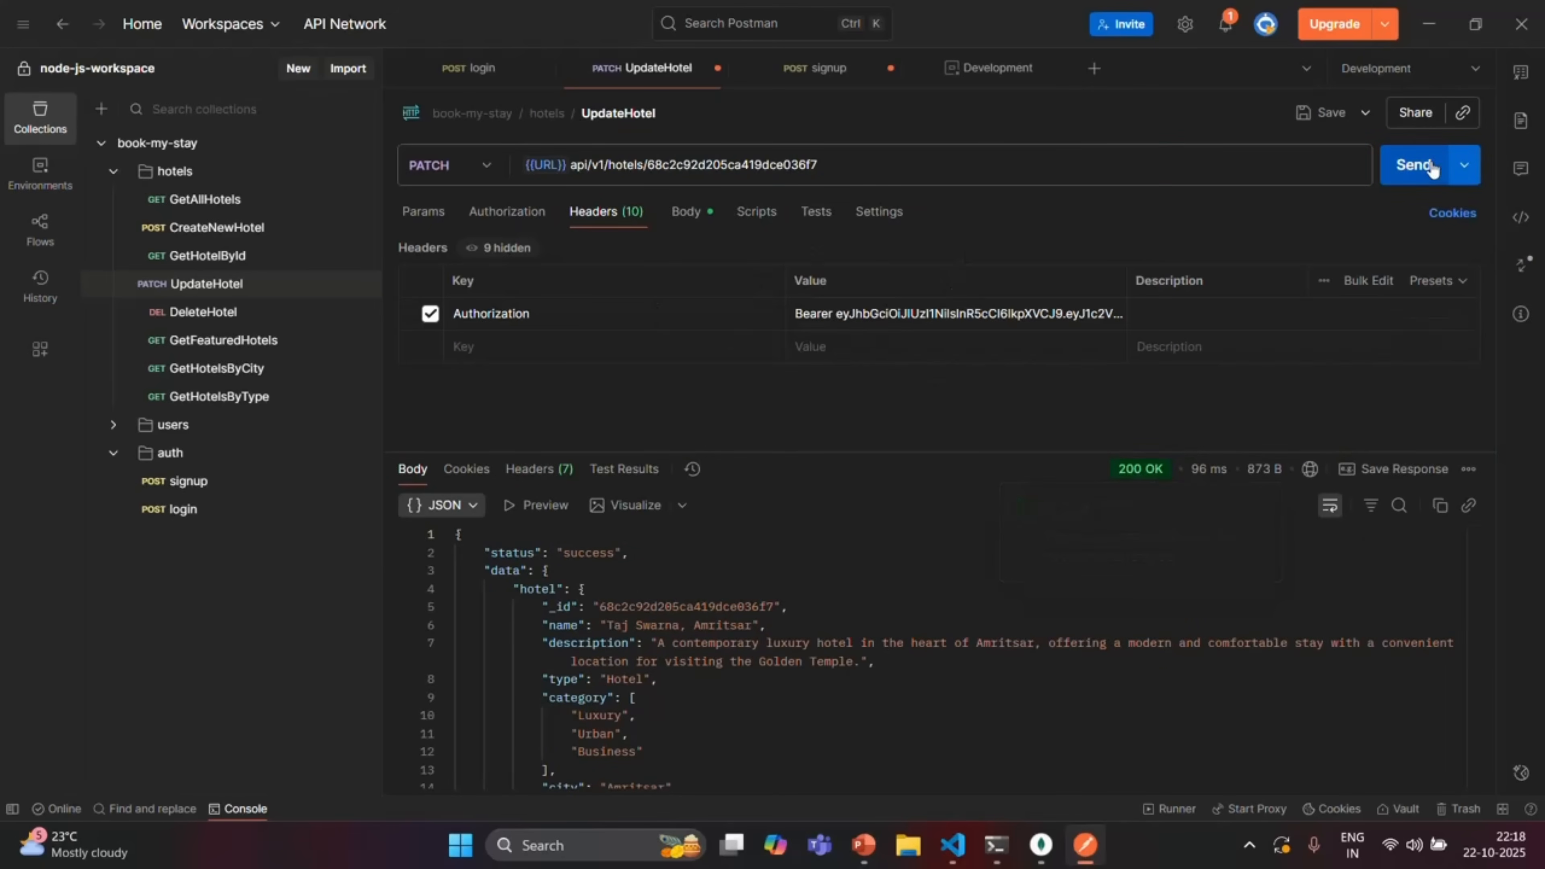
pyautogui.click(1005, 71)
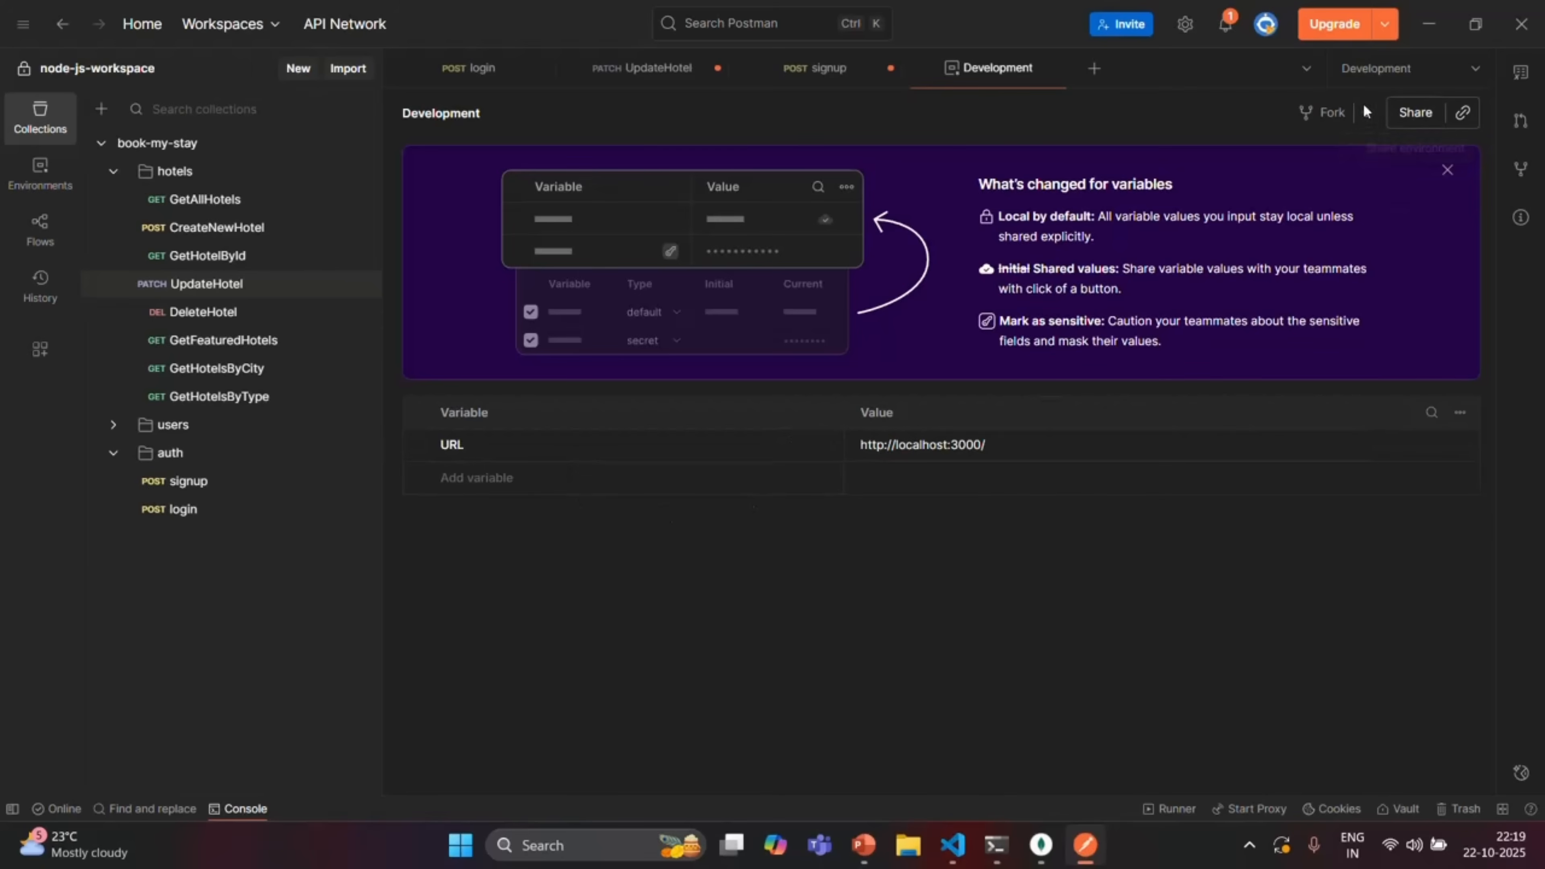
pyautogui.click(1475, 69)
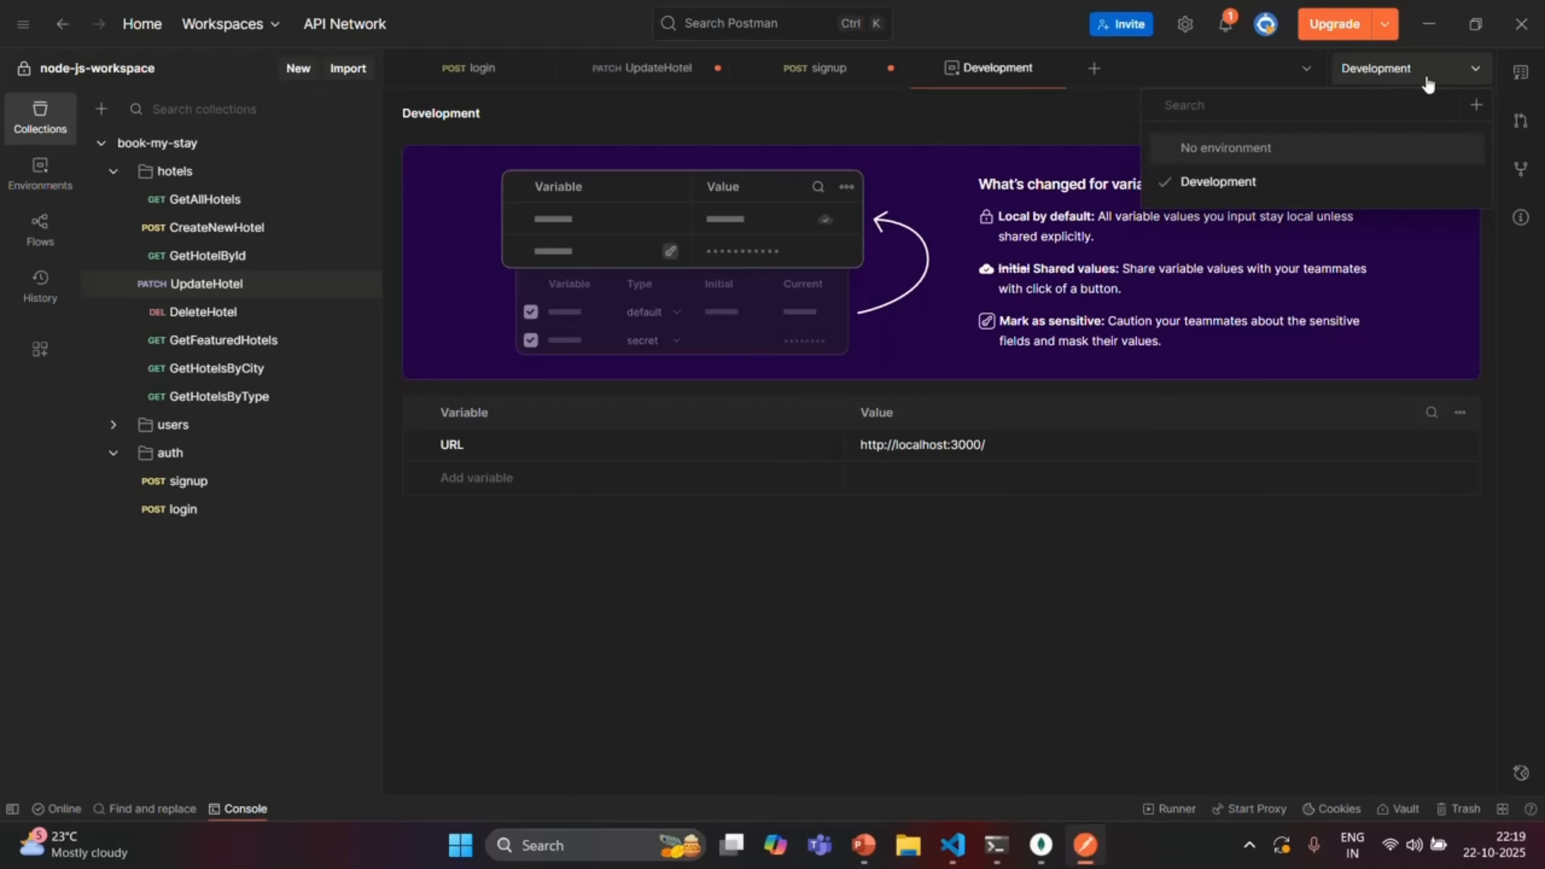
pyautogui.click(1475, 75)
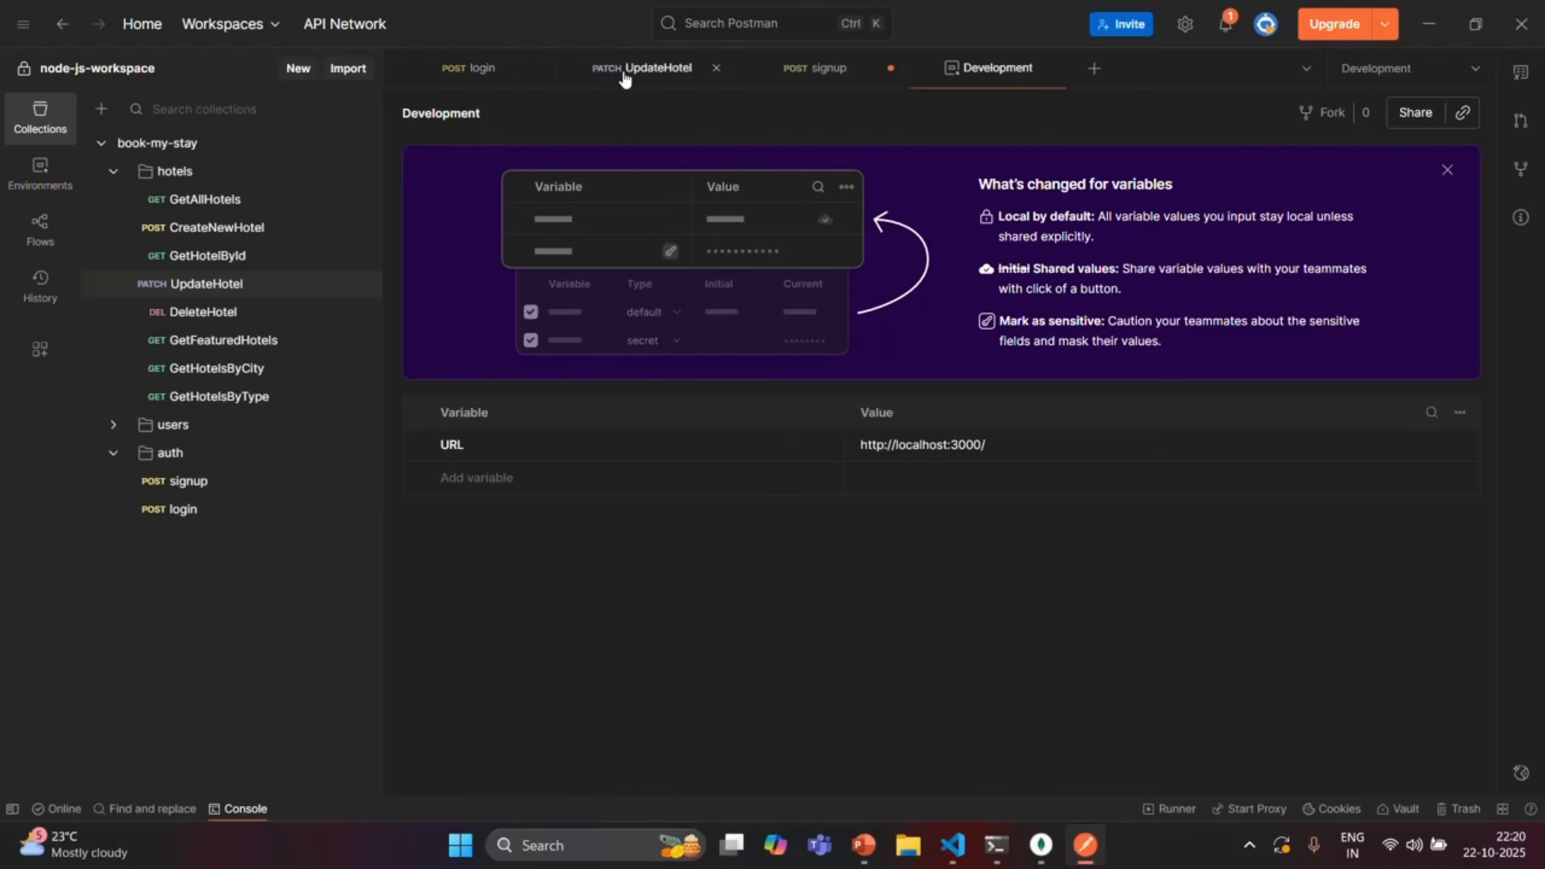
# Check the {{URL}} value, then make the login URL start with {{URL}}
pyautogui.click(648, 76)
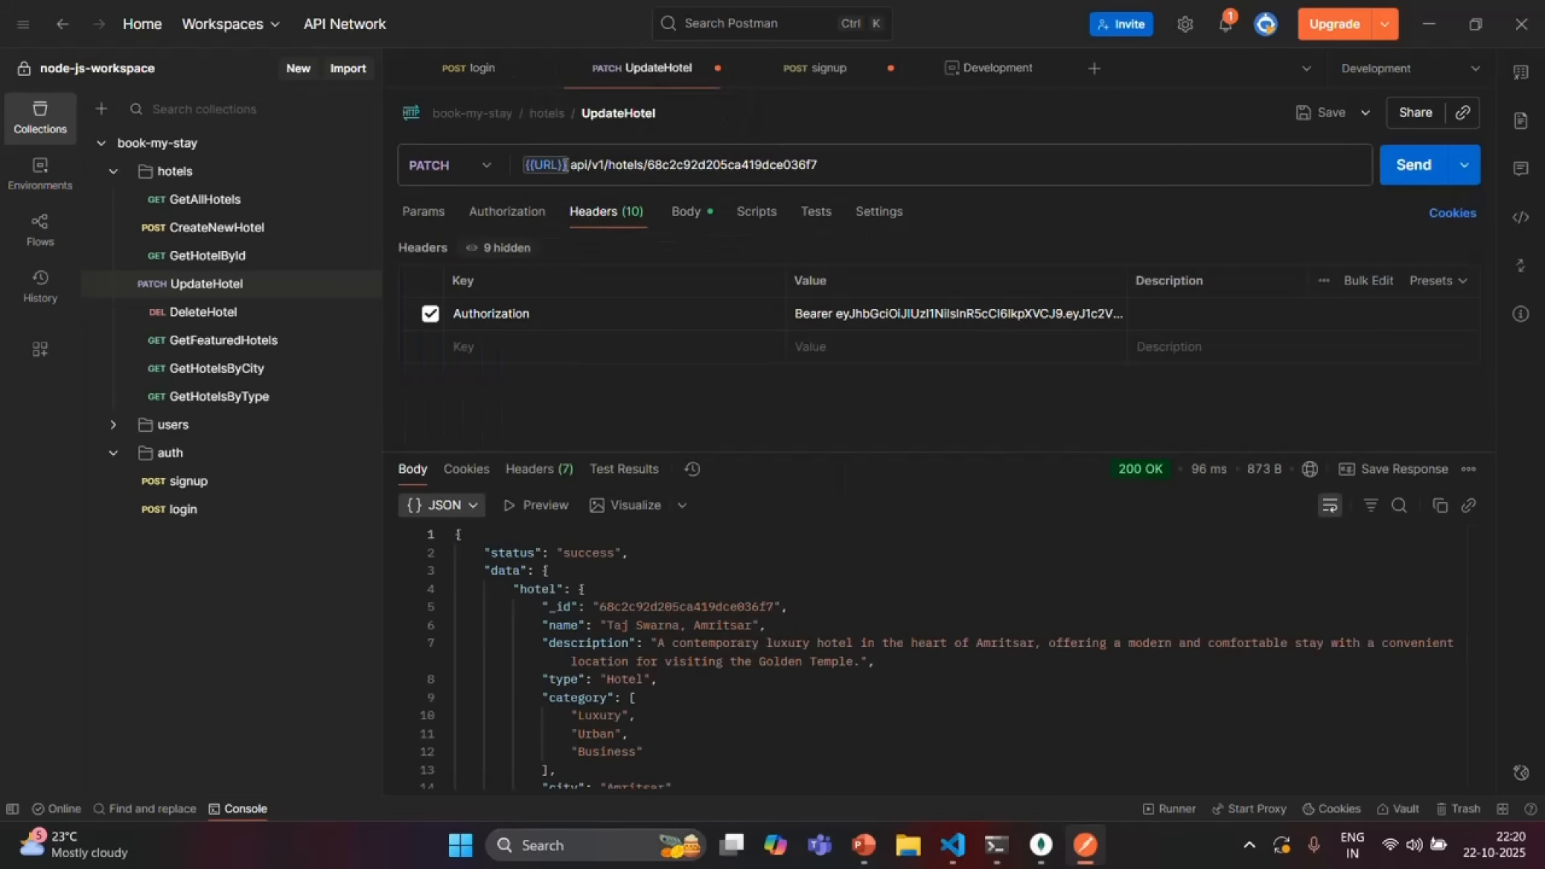
pyautogui.click(520, 163)
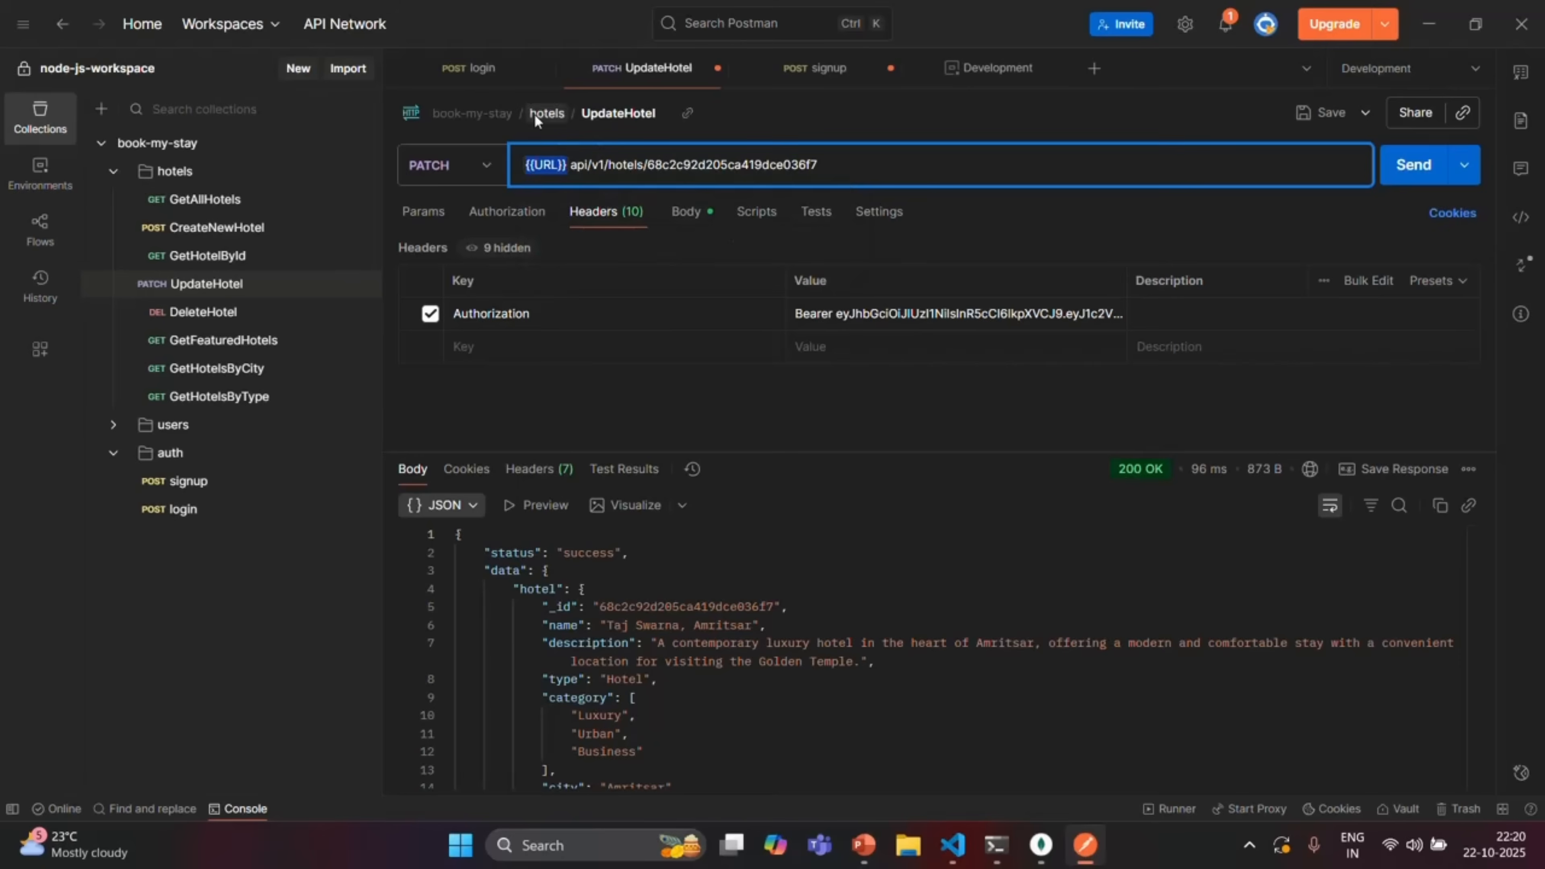
pyautogui.click(481, 72)
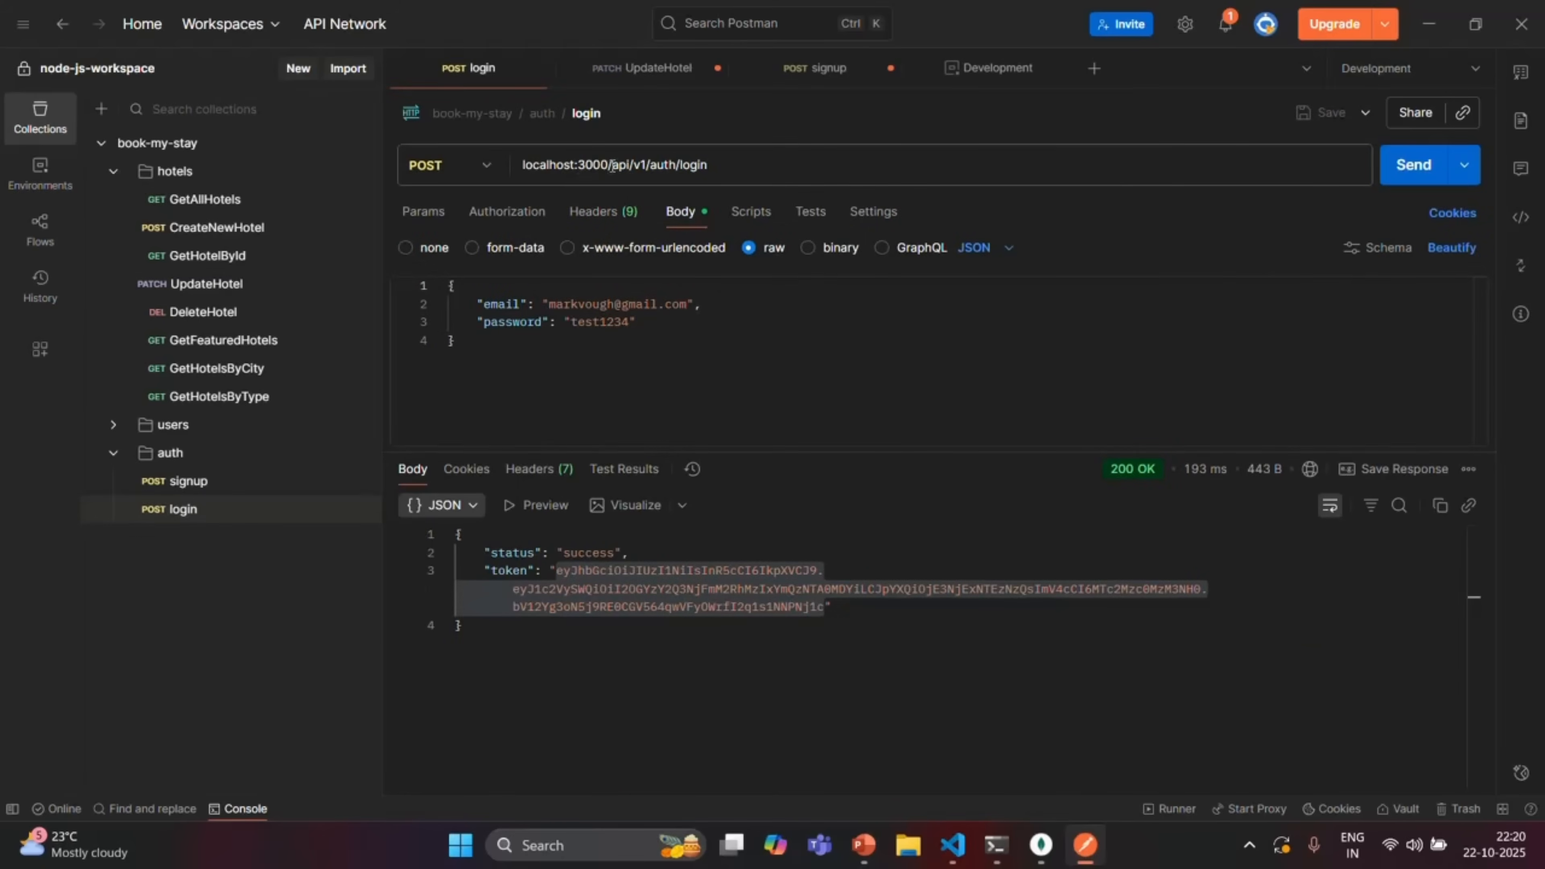
pyautogui.click(608, 163)
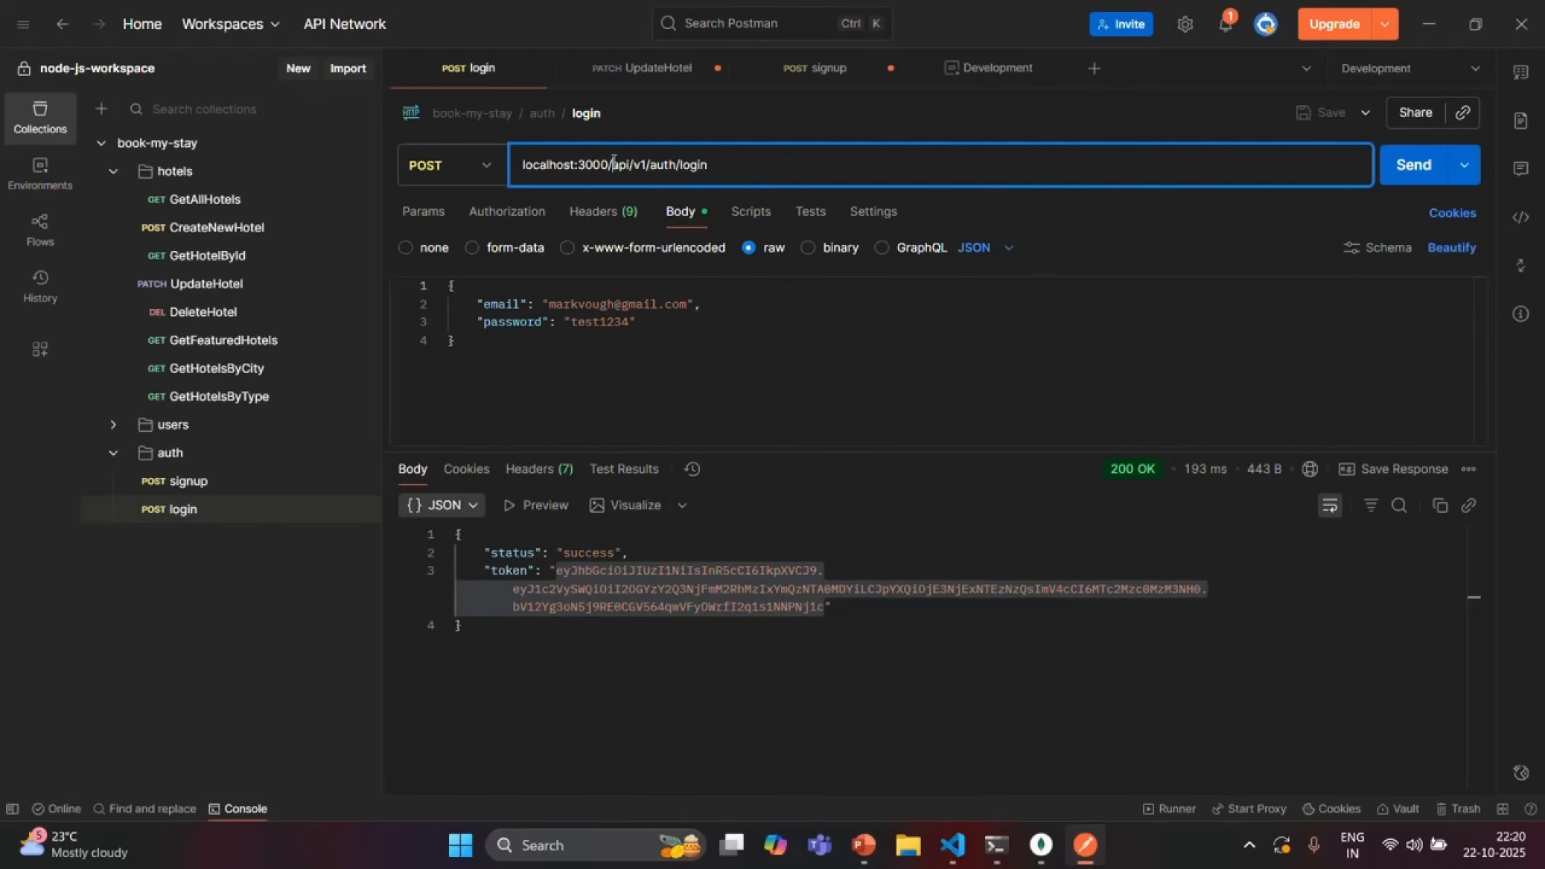
pyautogui.moveTo(613, 163); pyautogui.dragTo(525, 173)
pyautogui.write('{{URL}}')
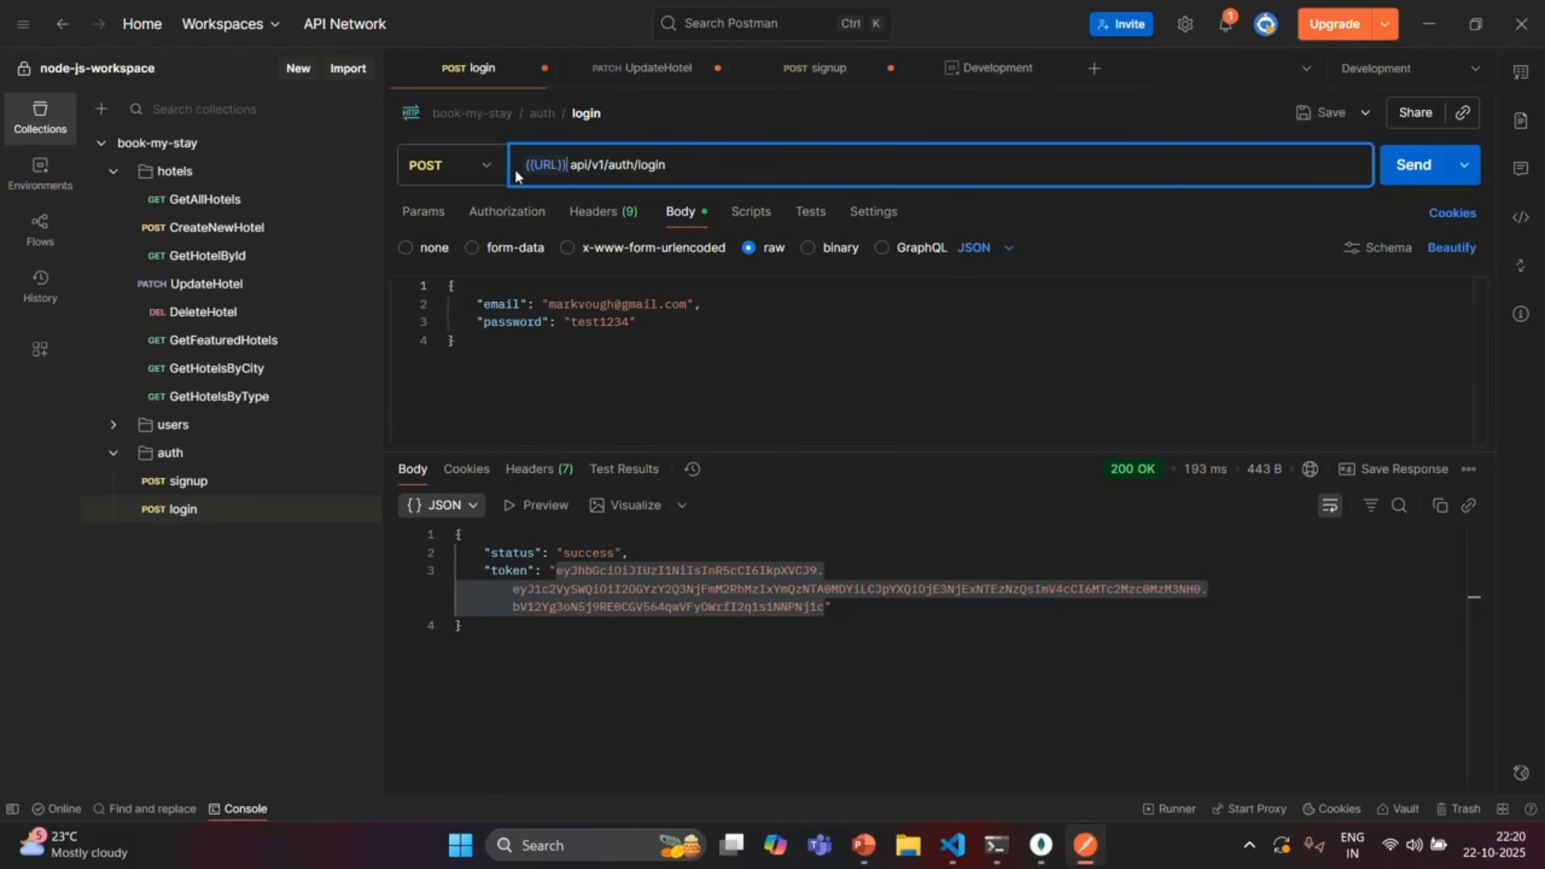
# Replace localhost:3000/ in the signup URL with {{URL}} and save the signup request
pyautogui.click(664, 72)
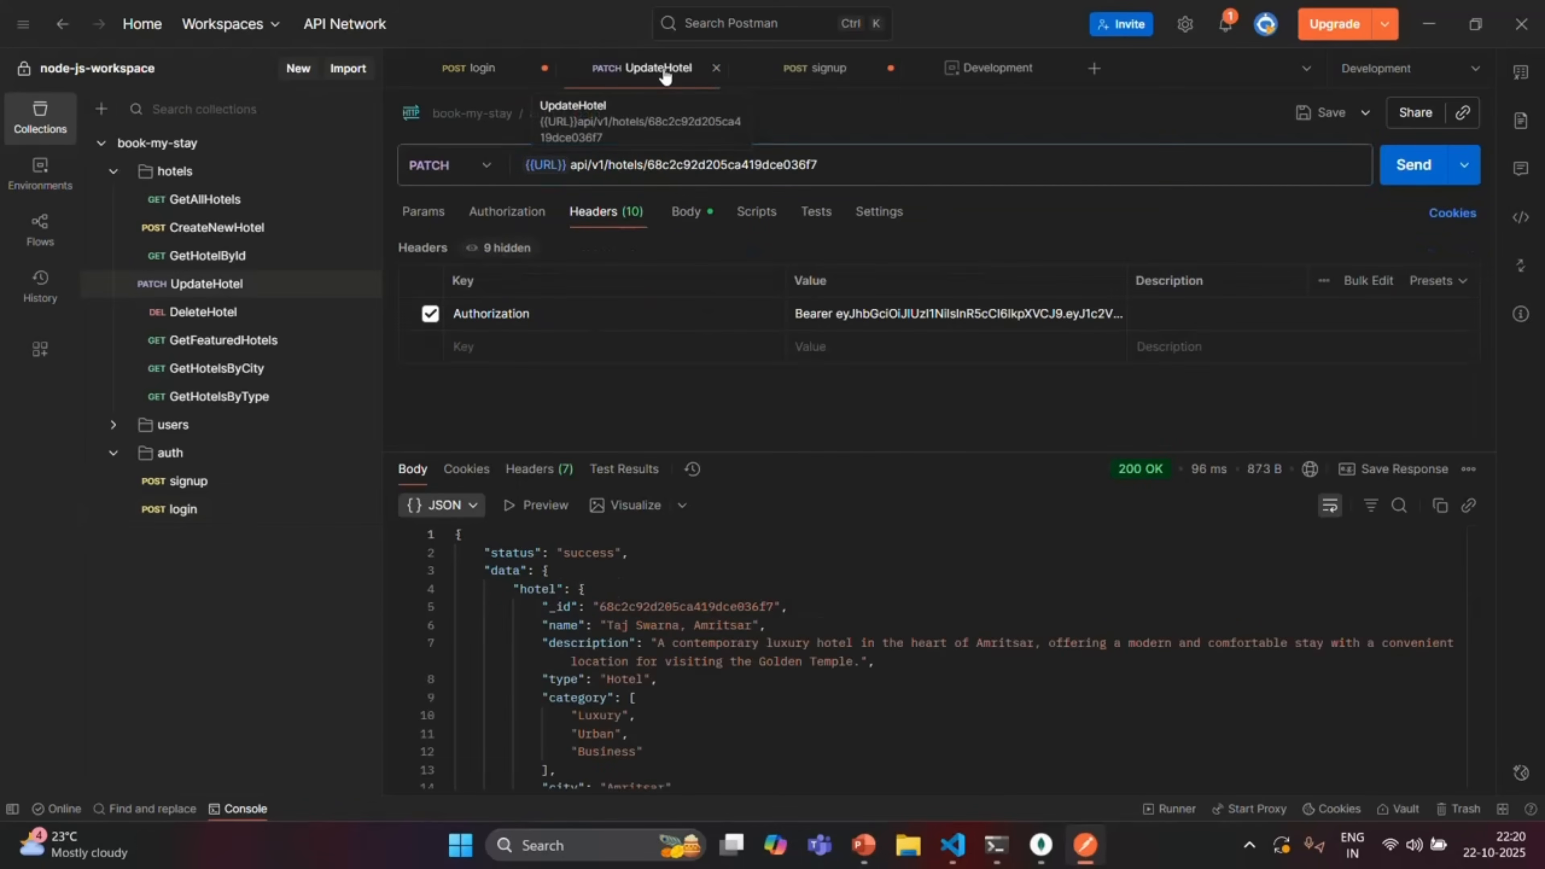
pyautogui.click(818, 68)
pyautogui.moveTo(613, 165); pyautogui.dragTo(520, 165)
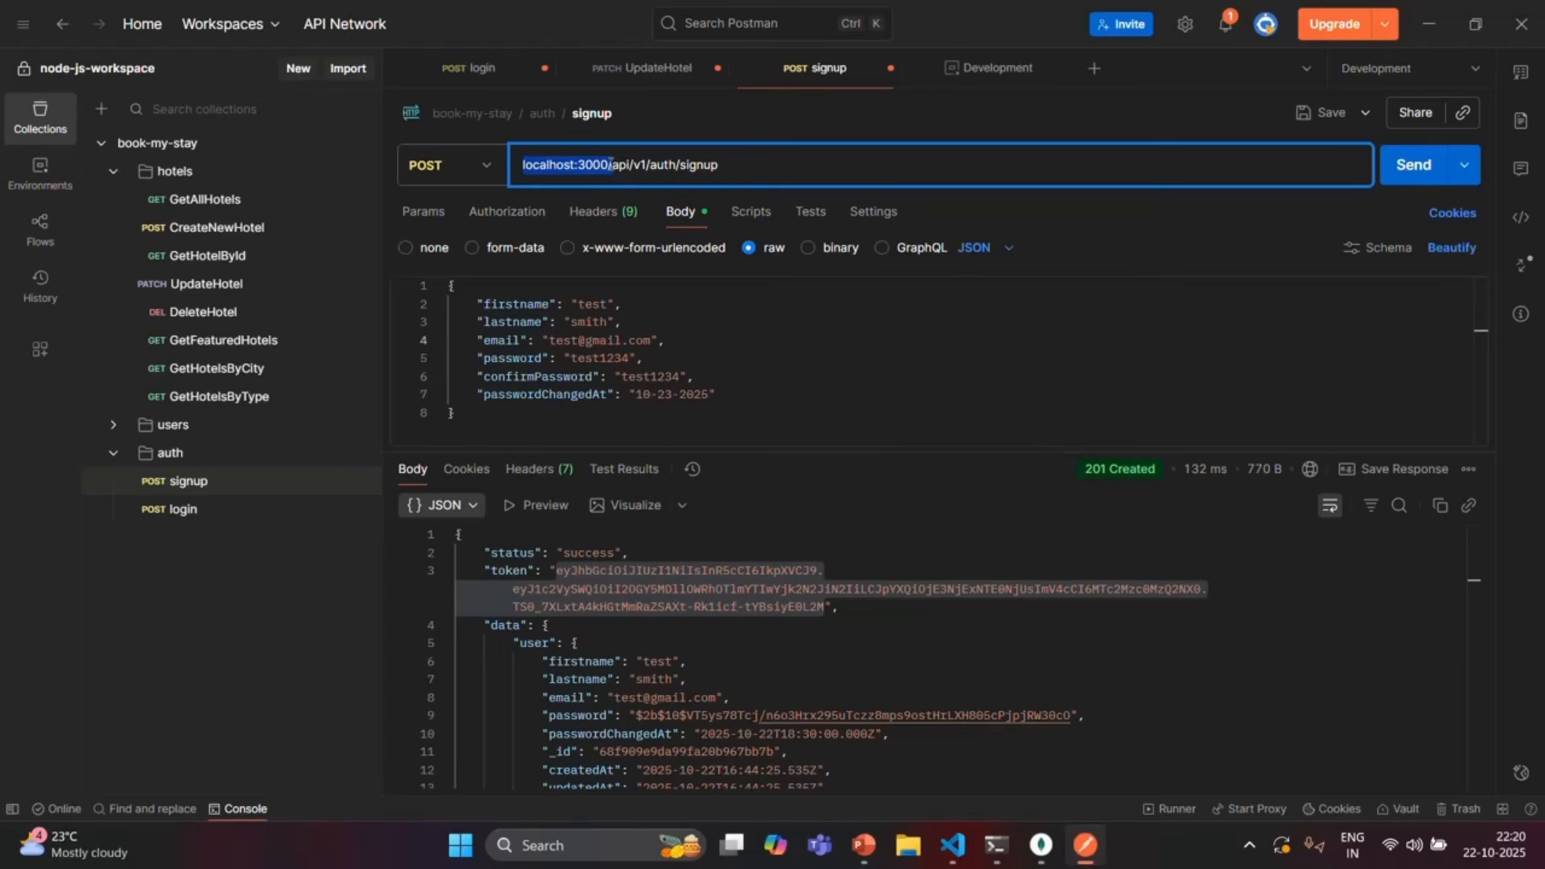
pyautogui.write('{{URL}}')
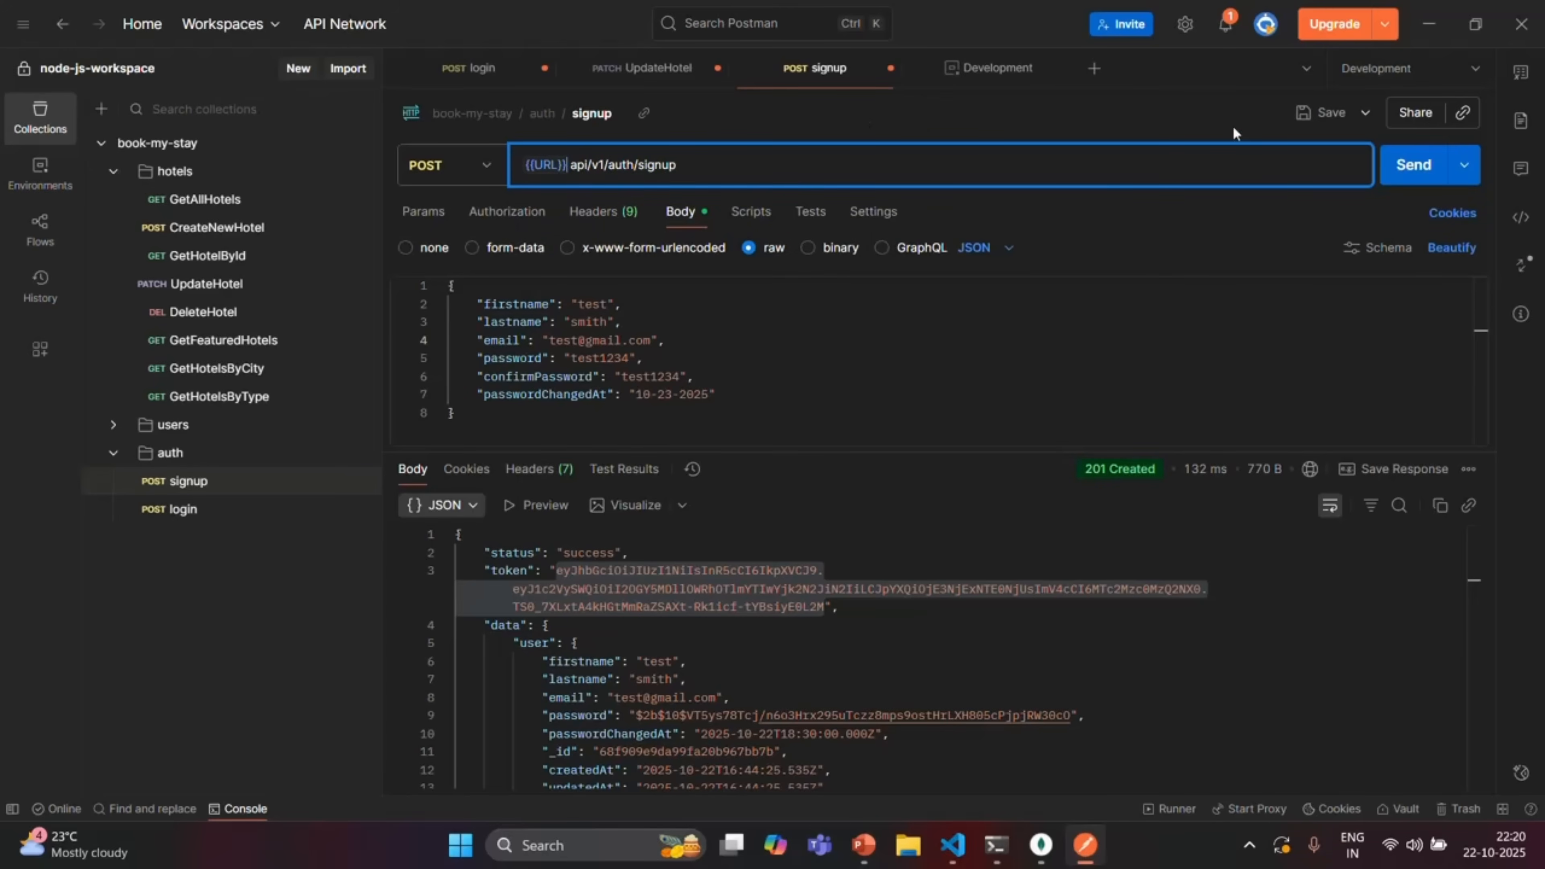
pyautogui.click(1326, 113)
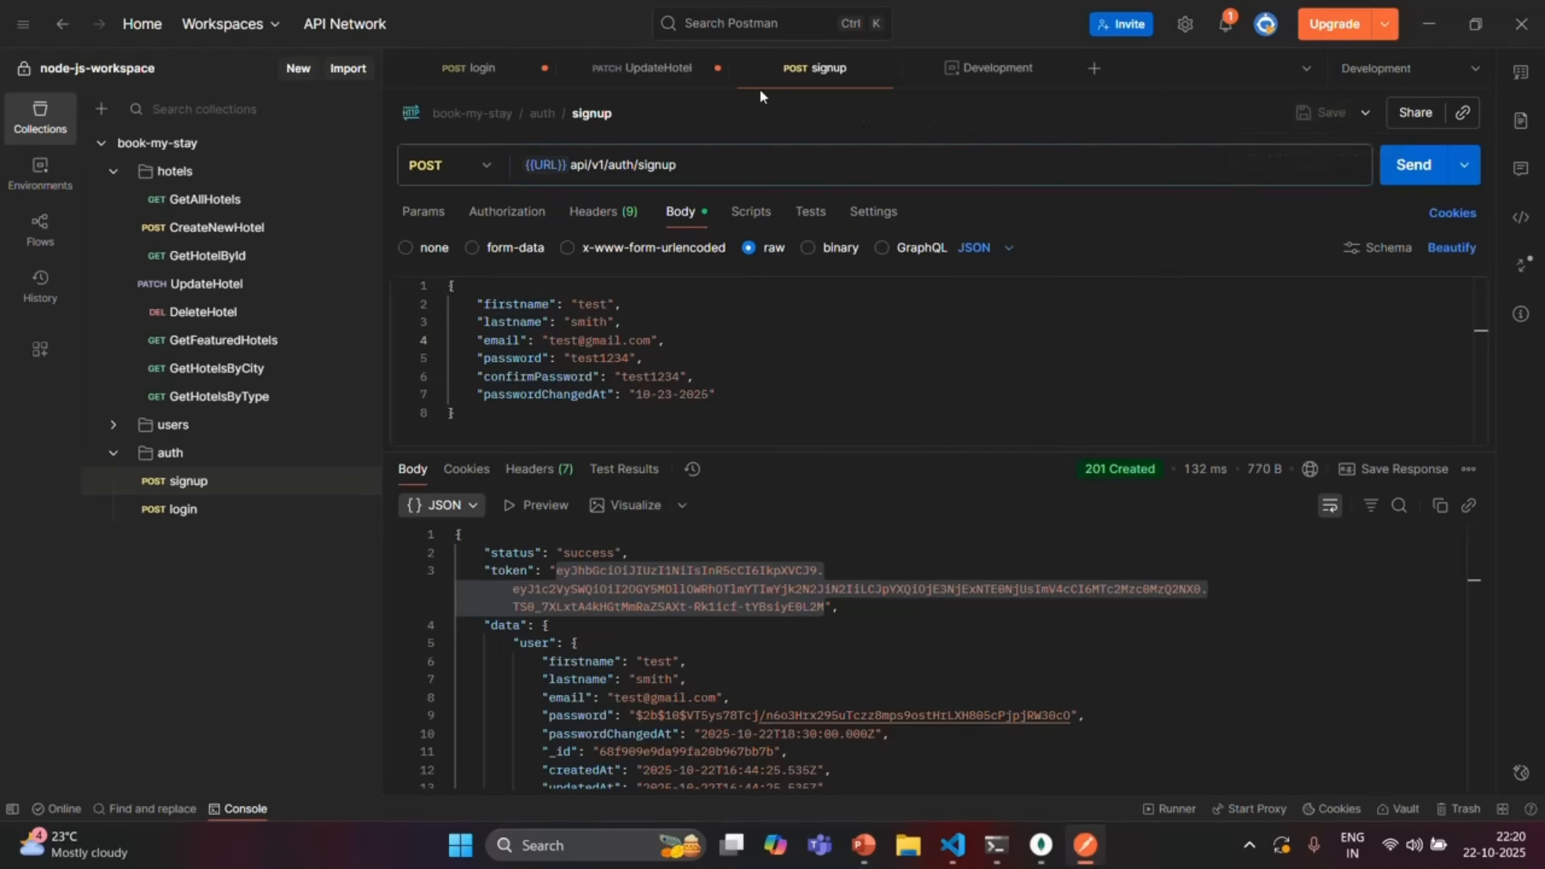
# Save the UpdateHotel request and come back to the saved login request
pyautogui.click(677, 67)
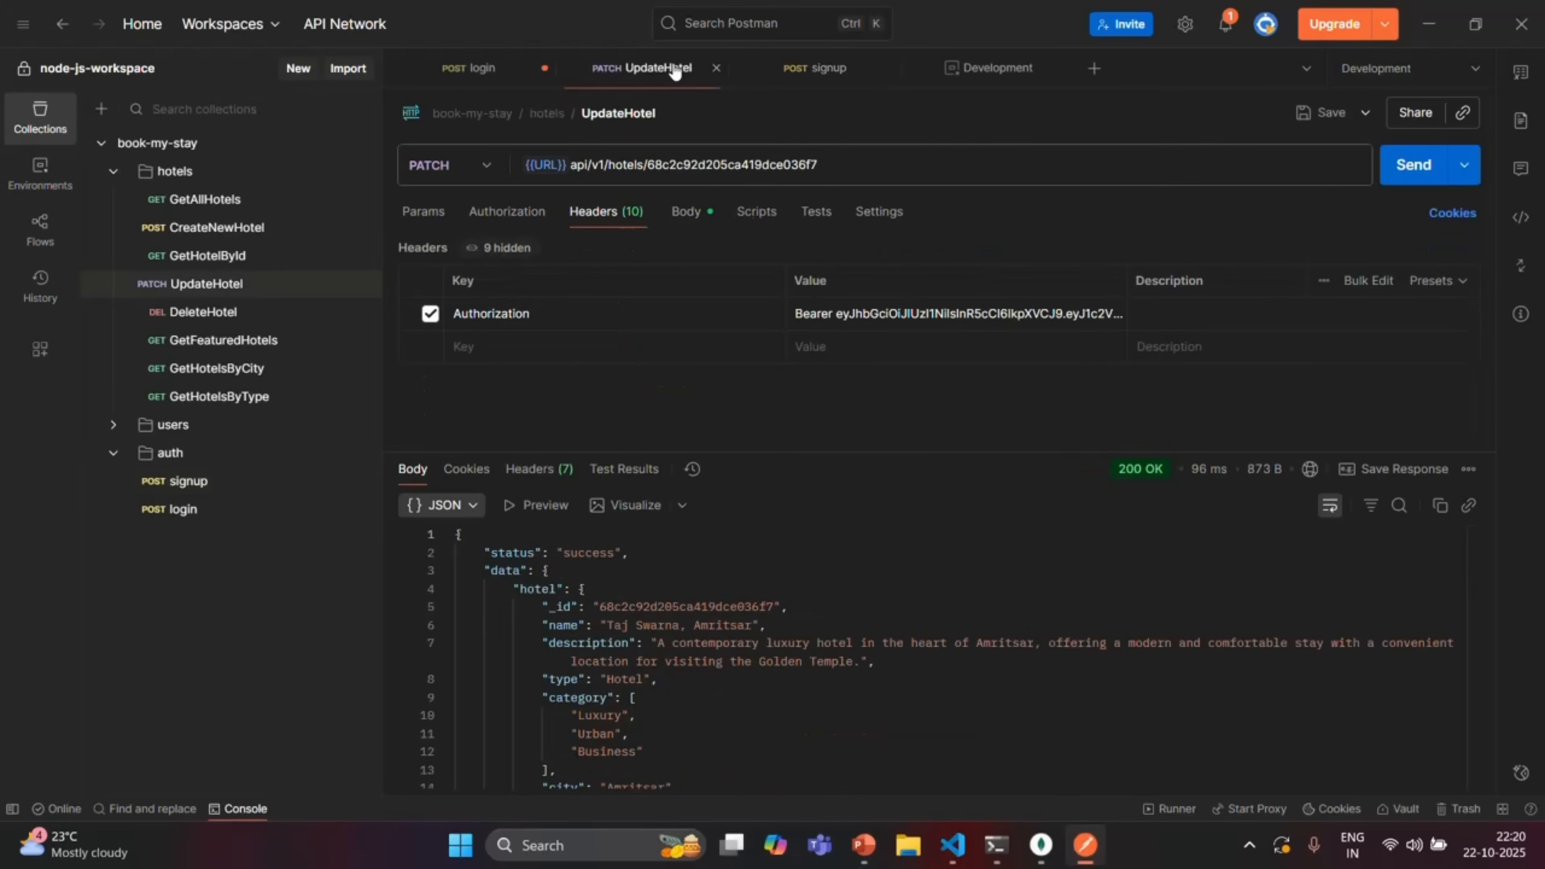
pyautogui.click(1319, 116)
pyautogui.hotkey('ctrl', 'shift', 'Tab')
pyautogui.click(1319, 115)
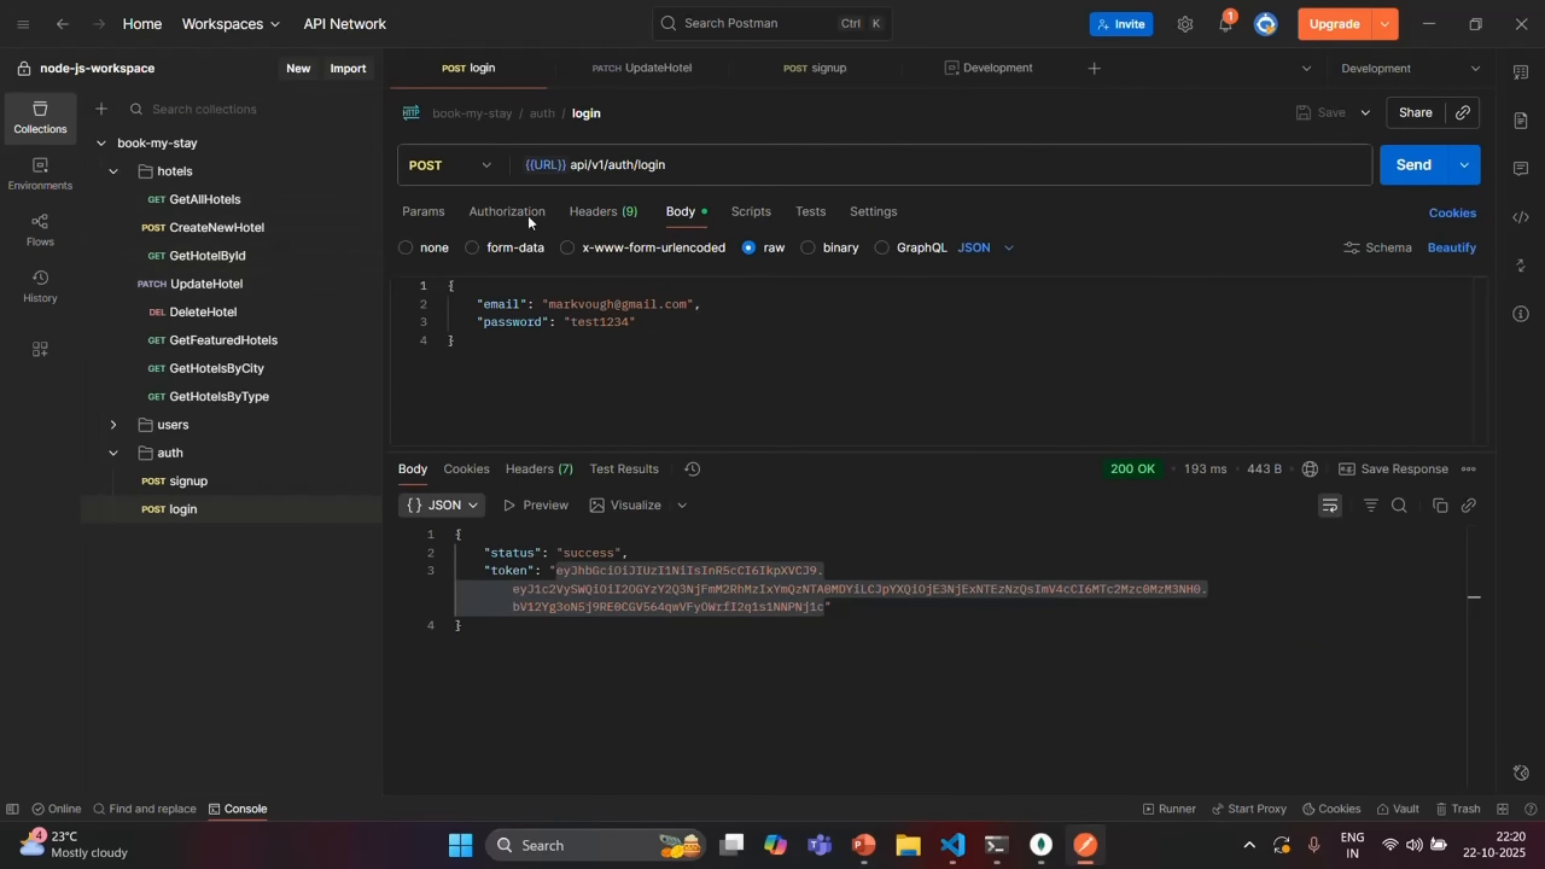
pyautogui.moveTo(566, 164)
pyautogui.click(995, 72)
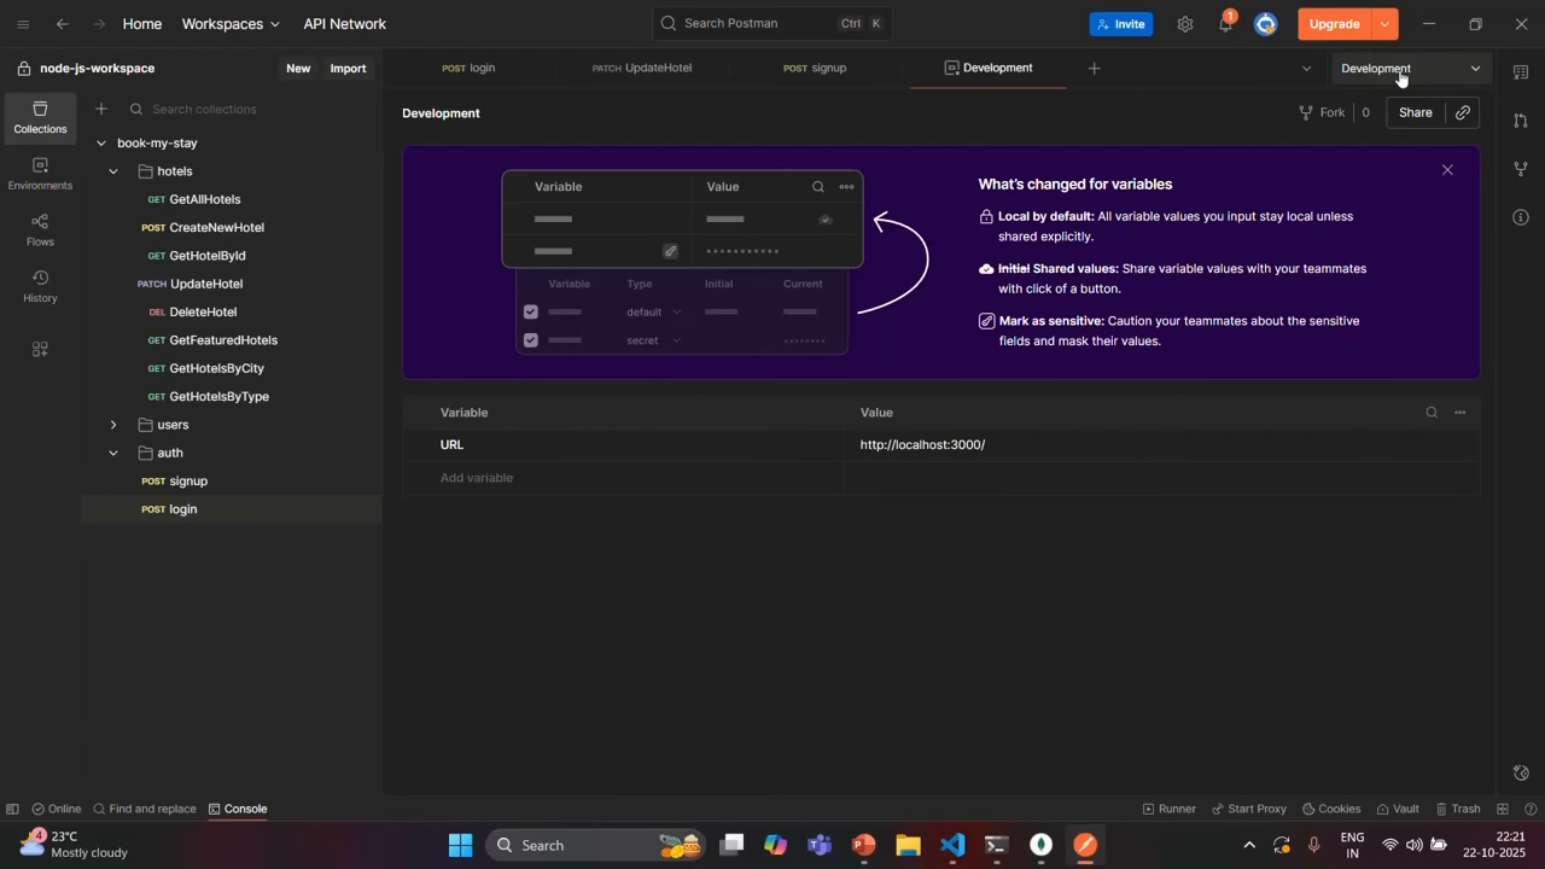
pyautogui.click(994, 445)
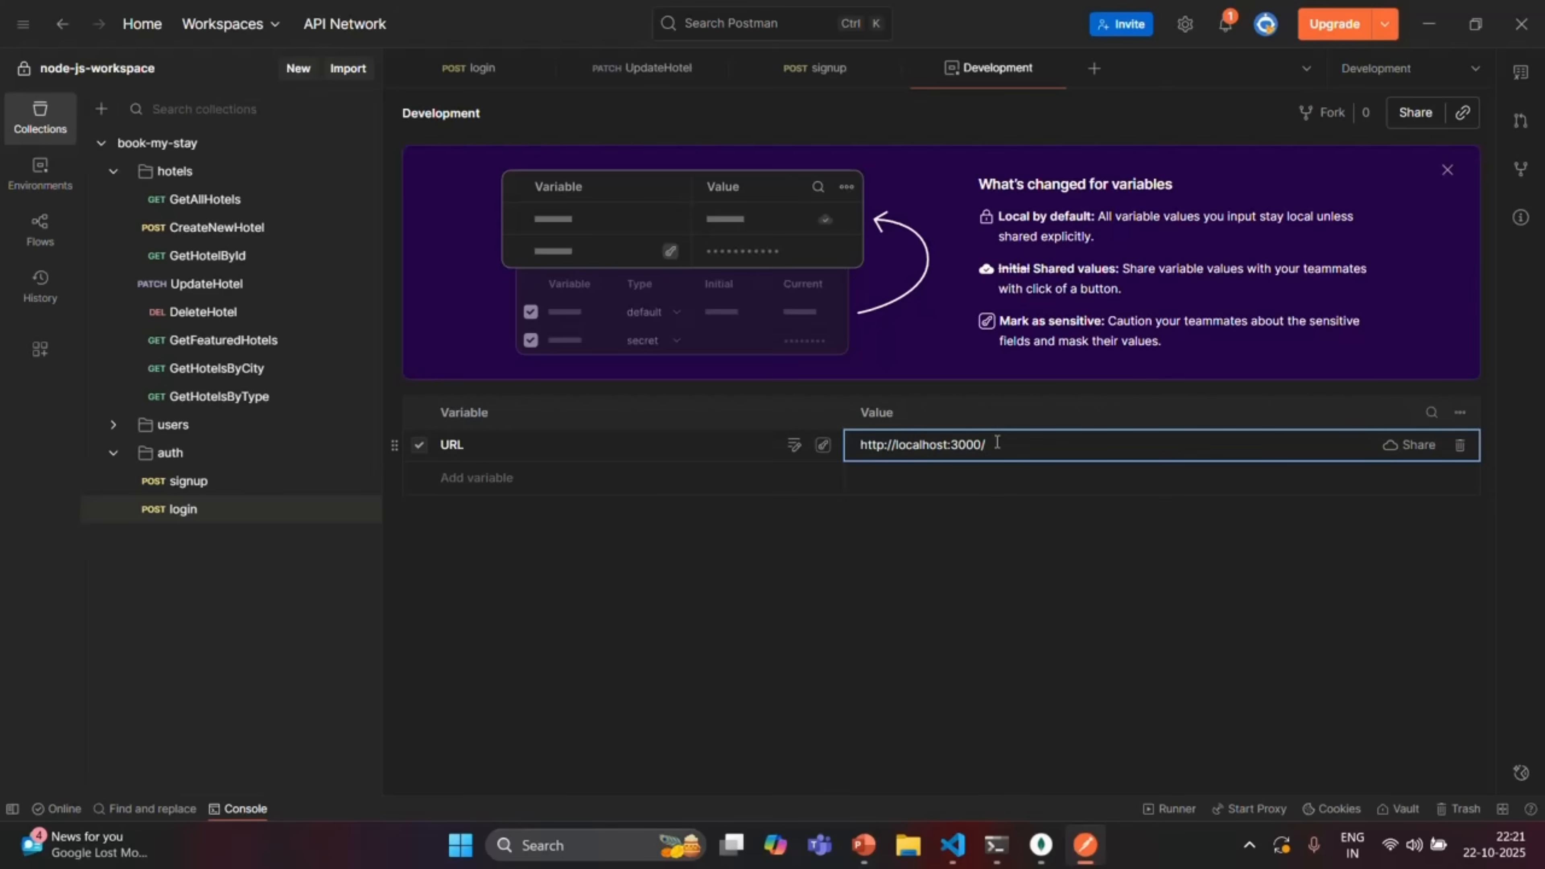
pyautogui.moveTo(996, 442); pyautogui.dragTo(861, 449)
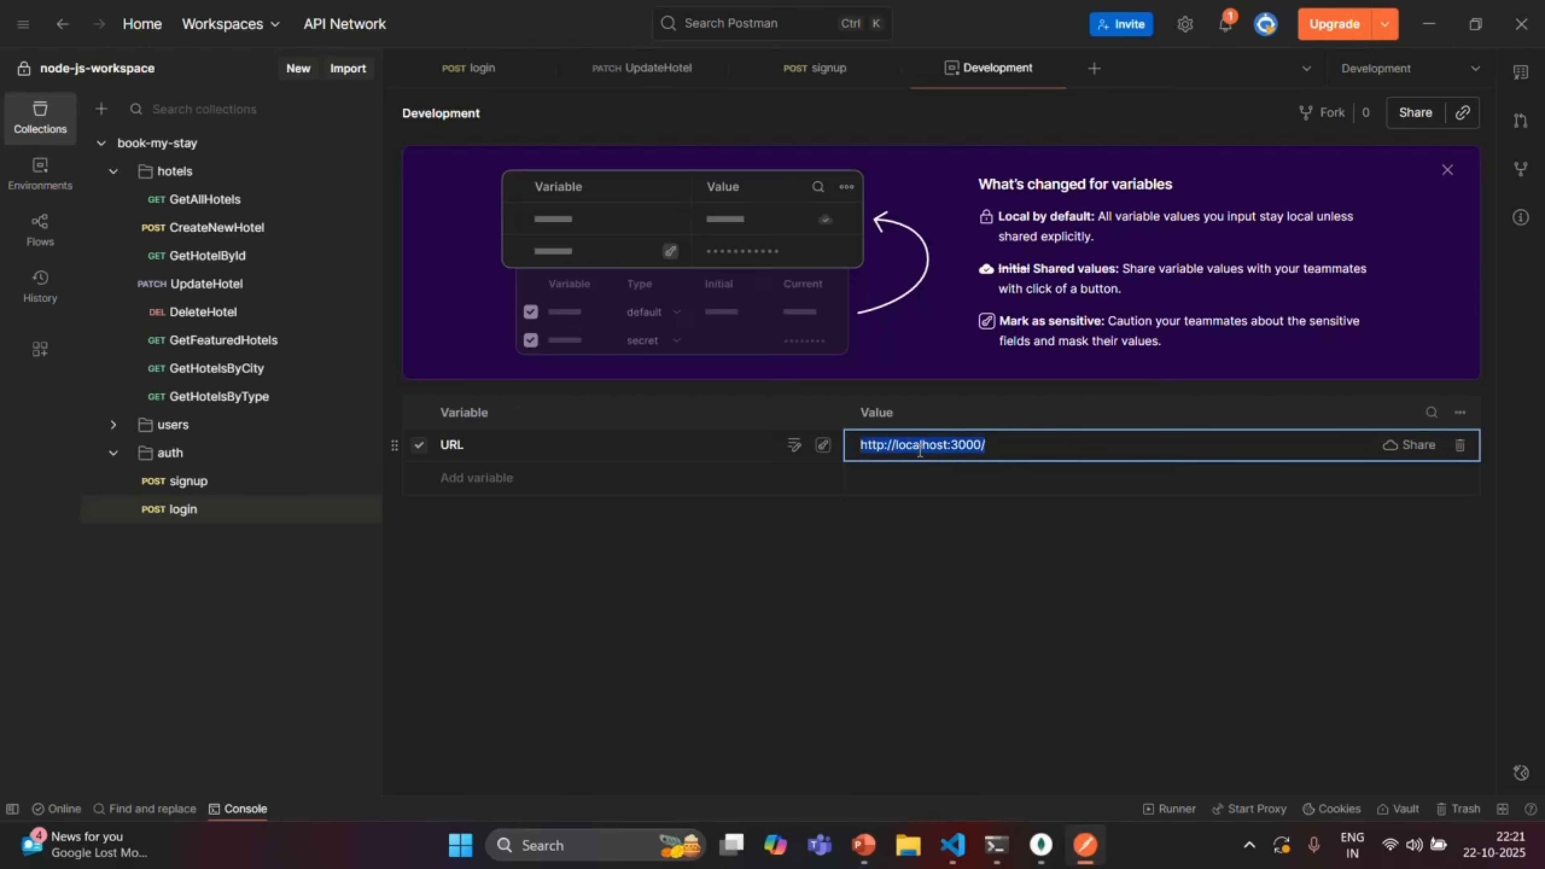
pyautogui.click(1015, 443)
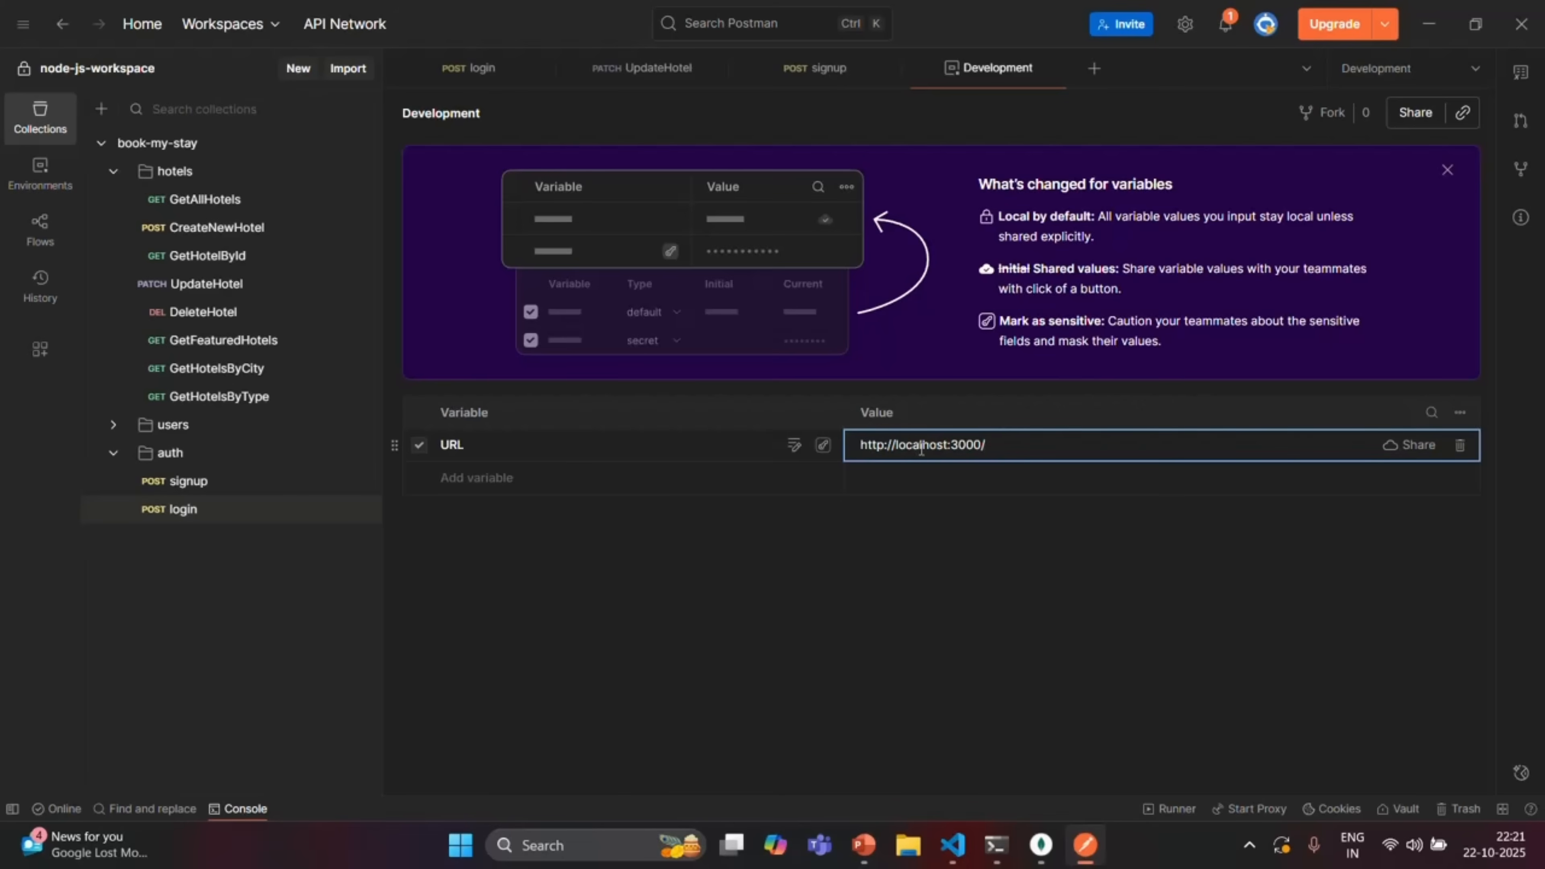
pyautogui.moveTo(1009, 444); pyautogui.dragTo(861, 444)
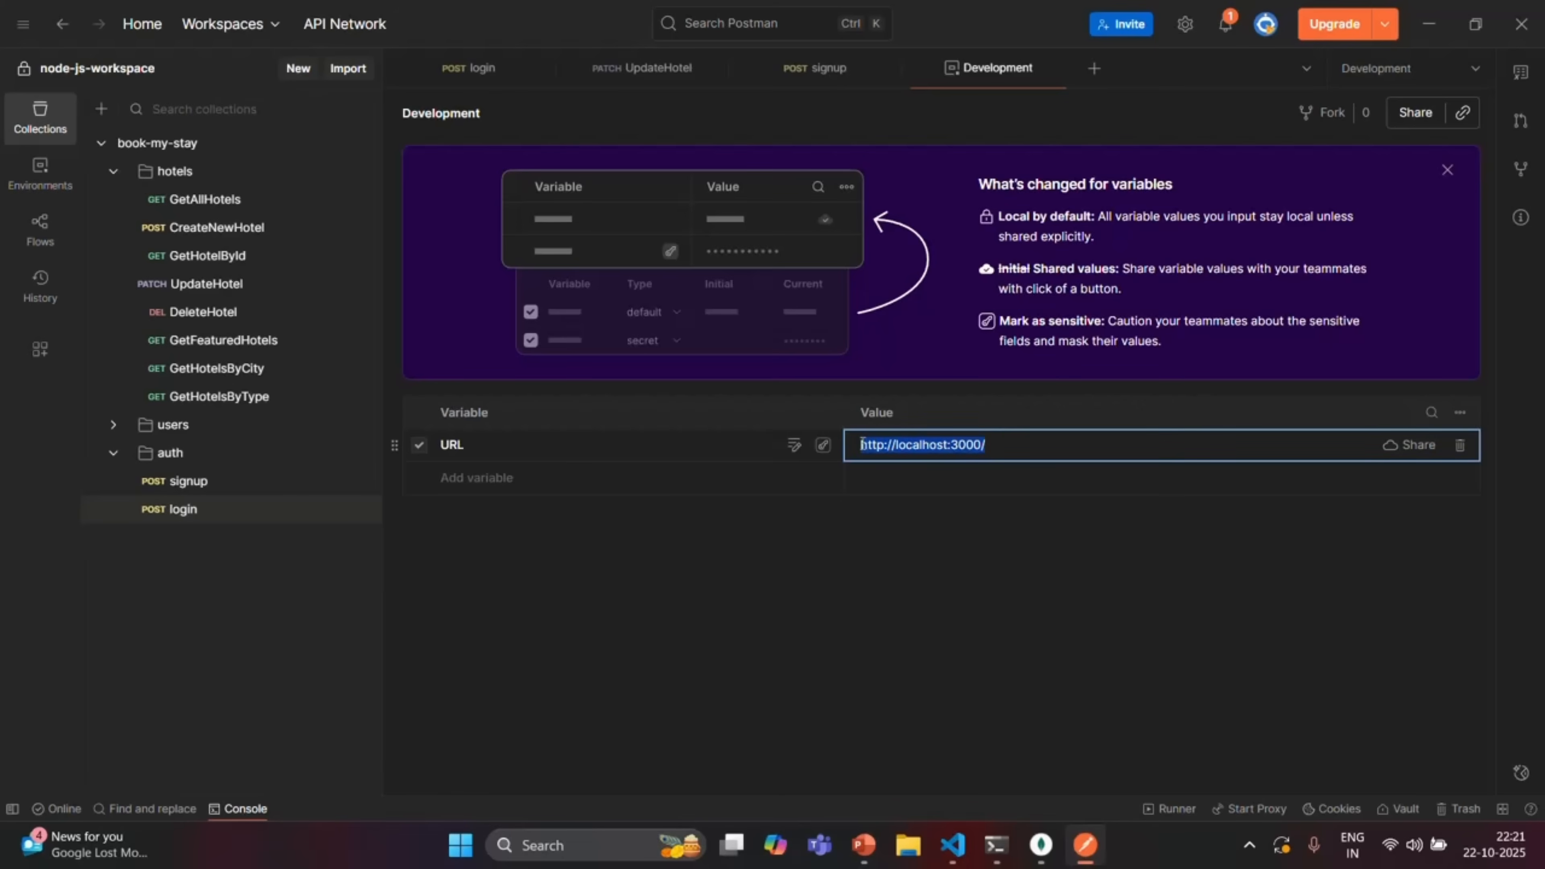
pyautogui.click(1016, 524)
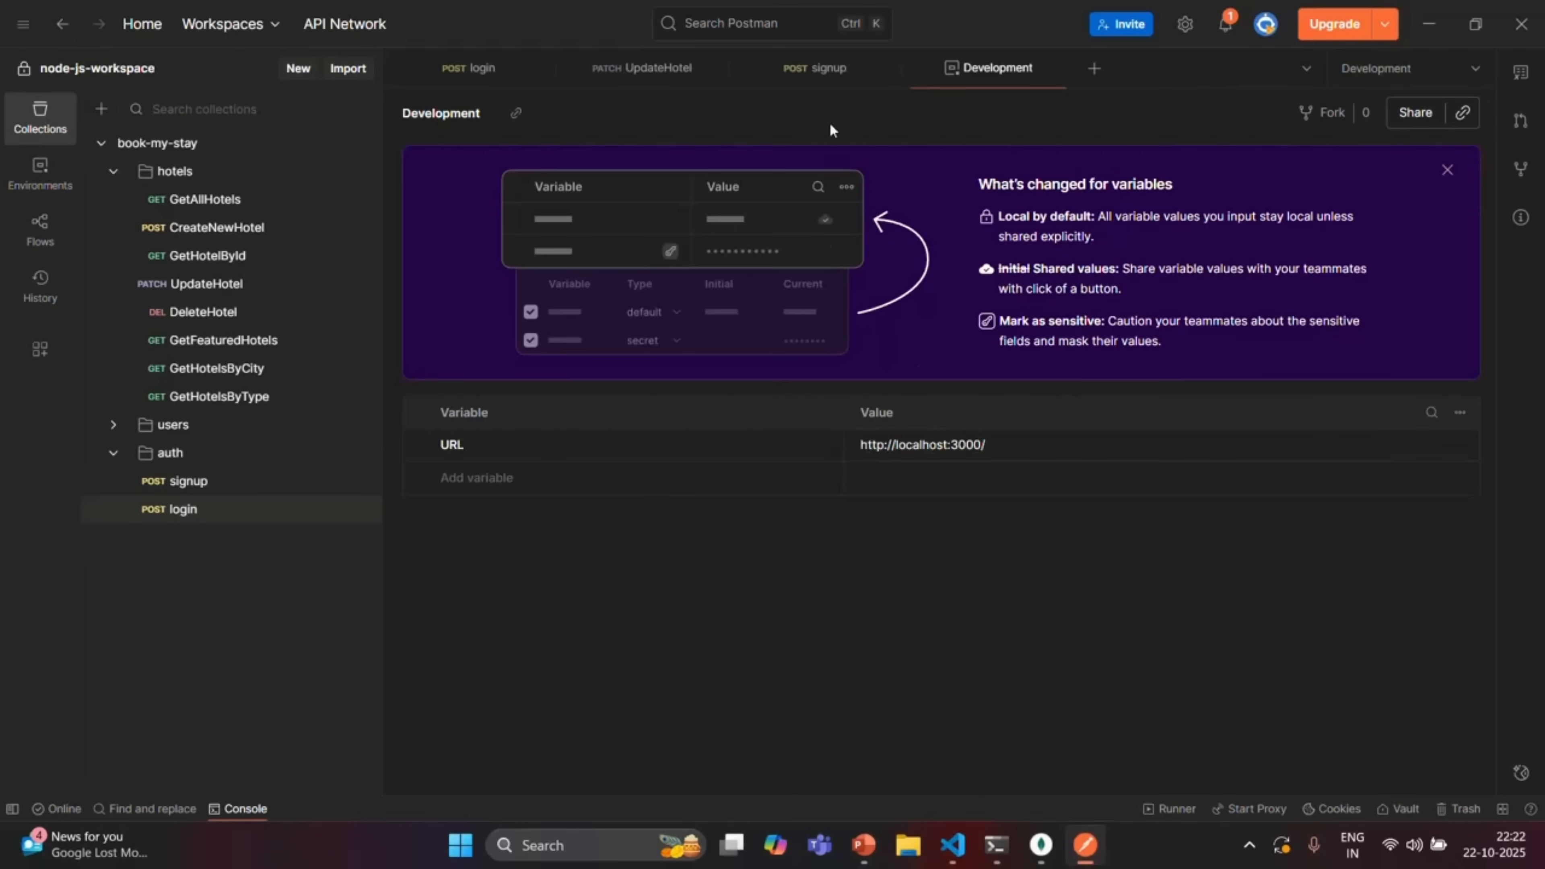
pyautogui.click(832, 73)
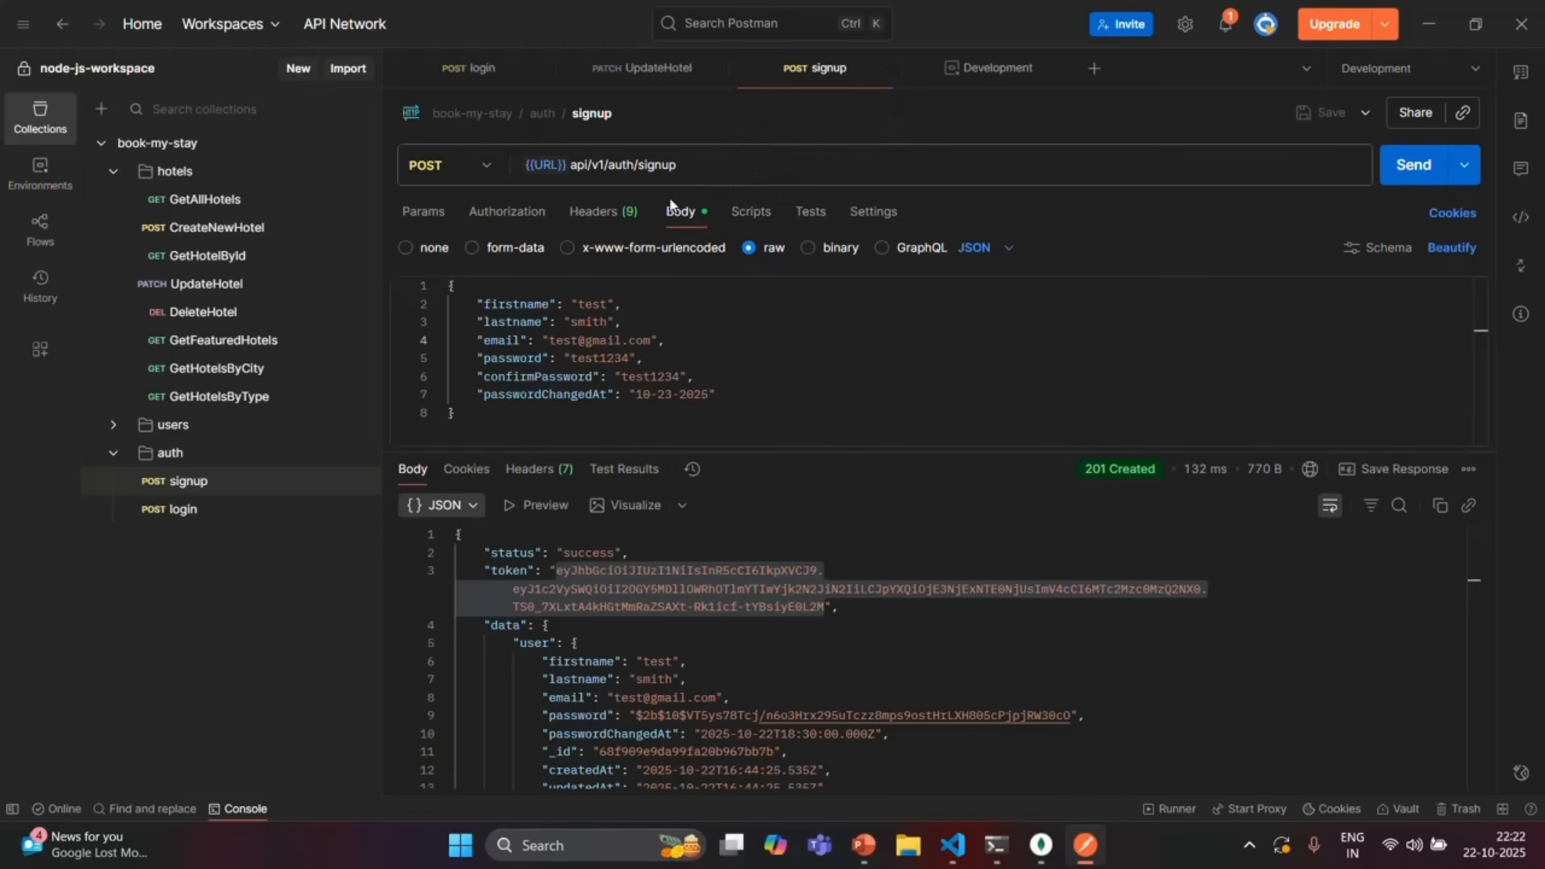
# Check the {{URL}} variable in the signup address against the Development variables, ending on login
pyautogui.moveTo(546, 165)
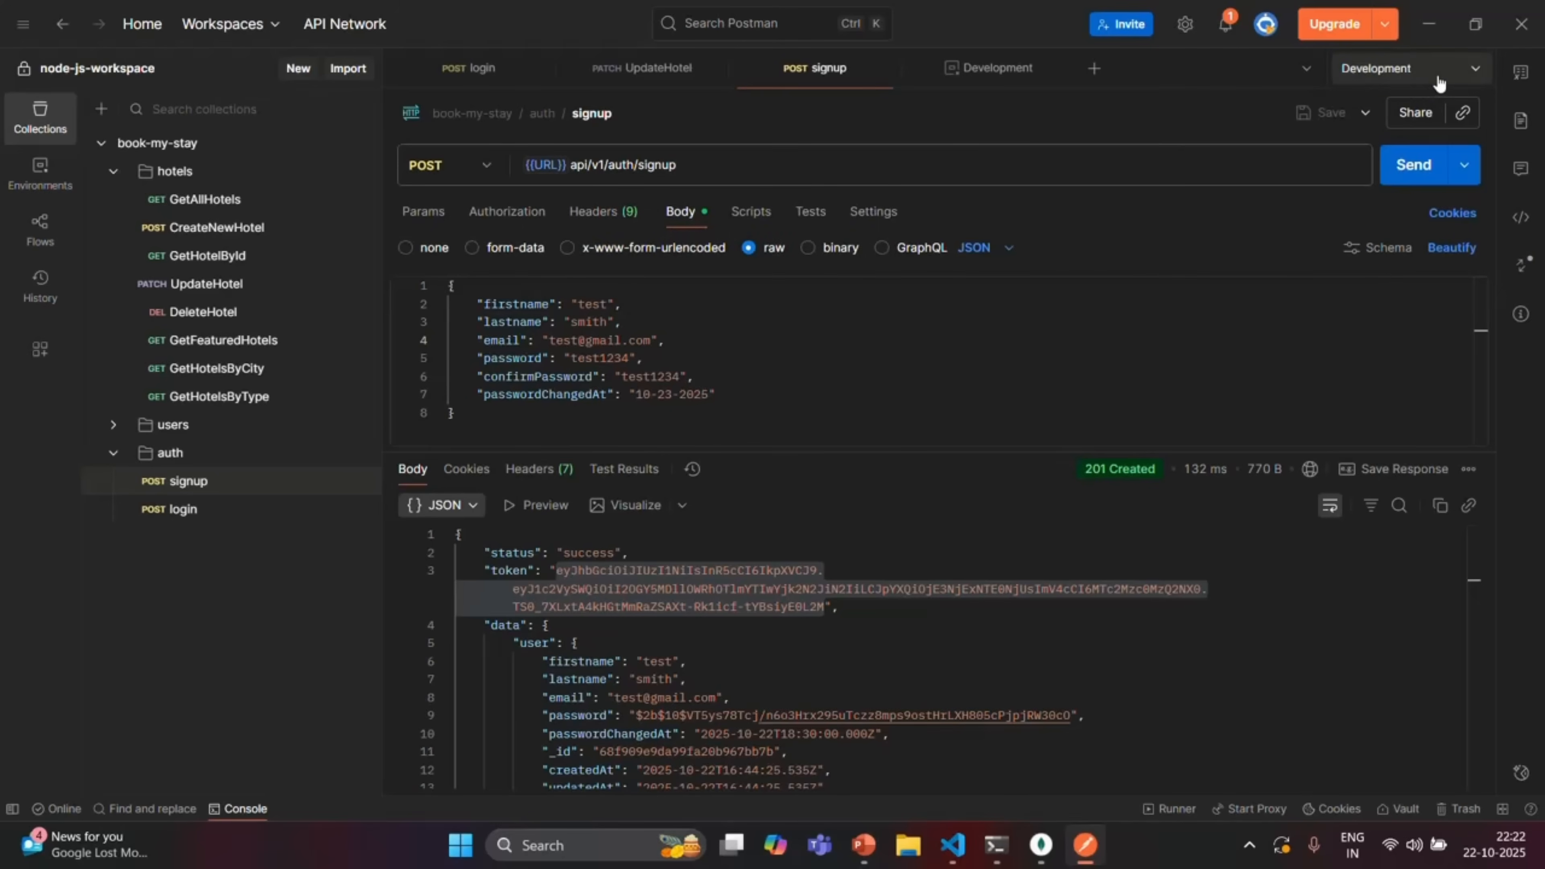
pyautogui.click(998, 68)
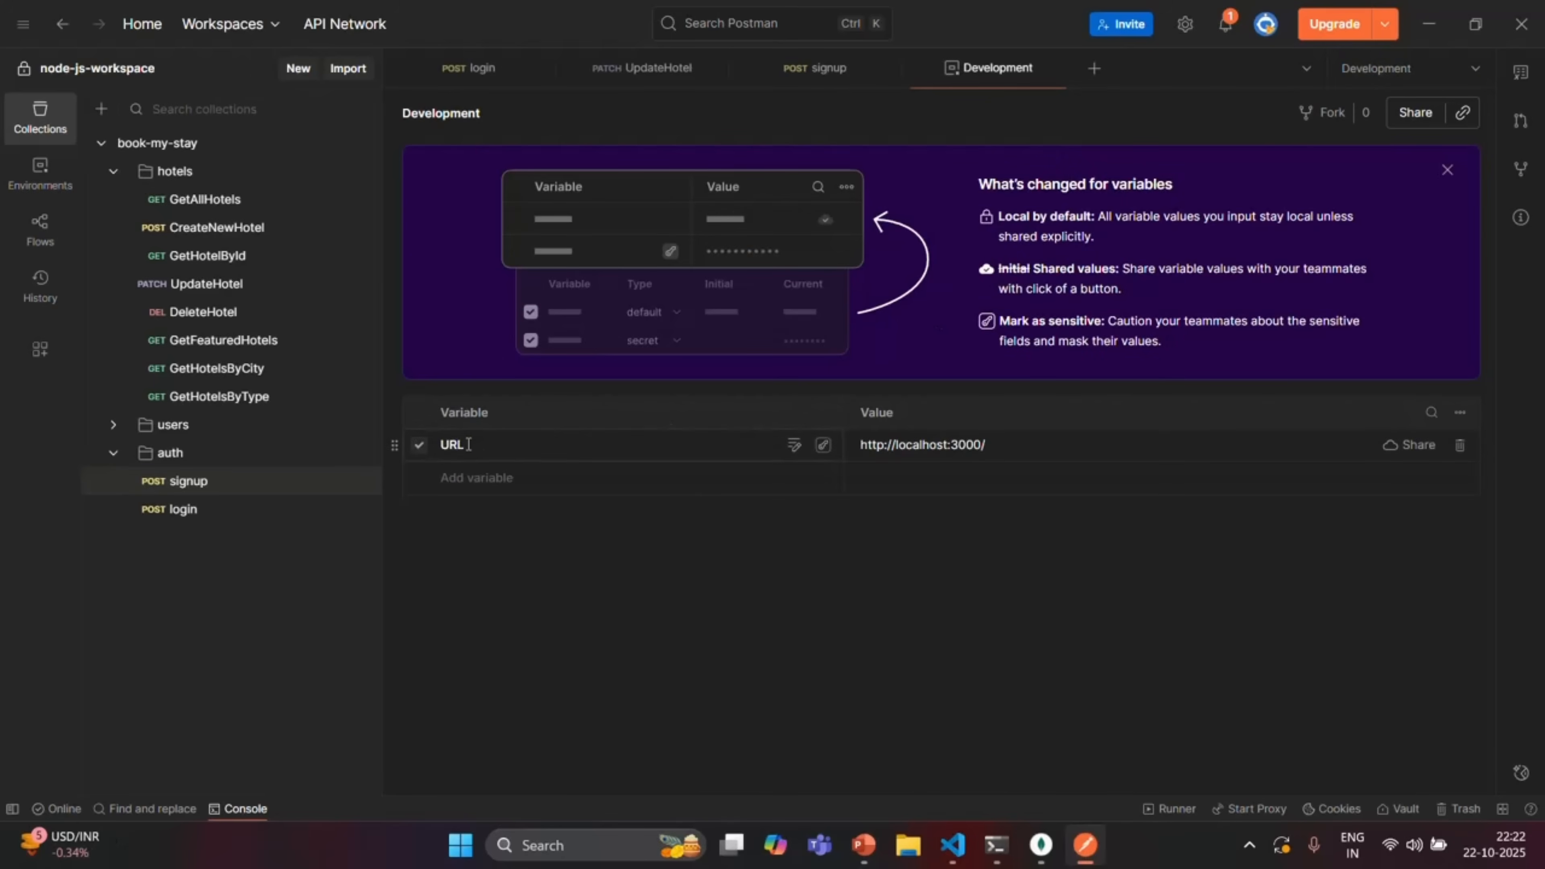
pyautogui.click(845, 70)
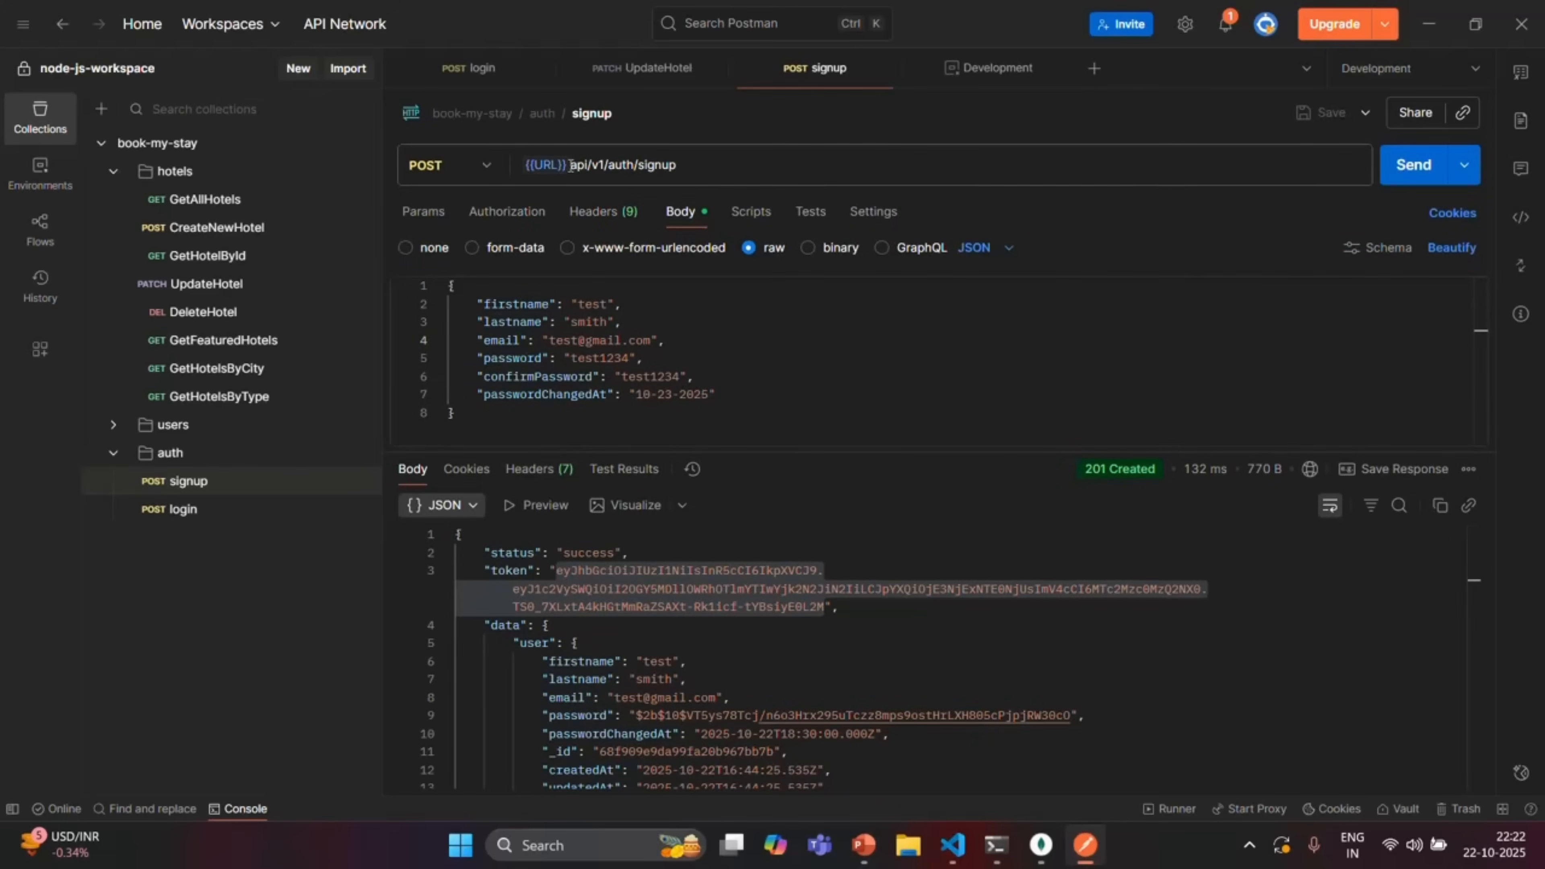
pyautogui.click(570, 165)
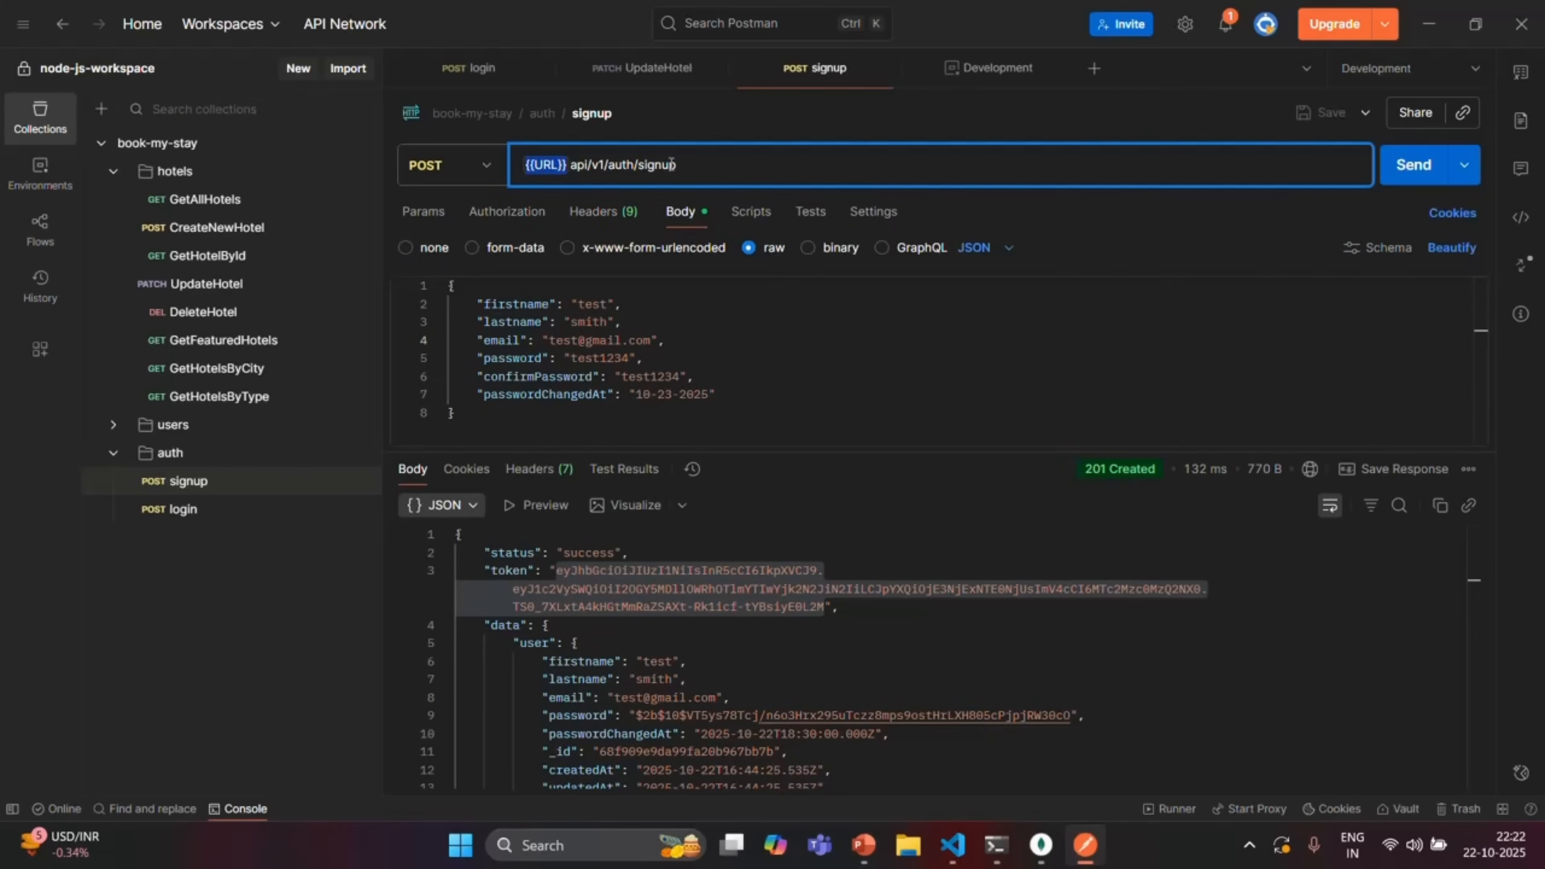
pyautogui.click(736, 164)
pyautogui.click(462, 67)
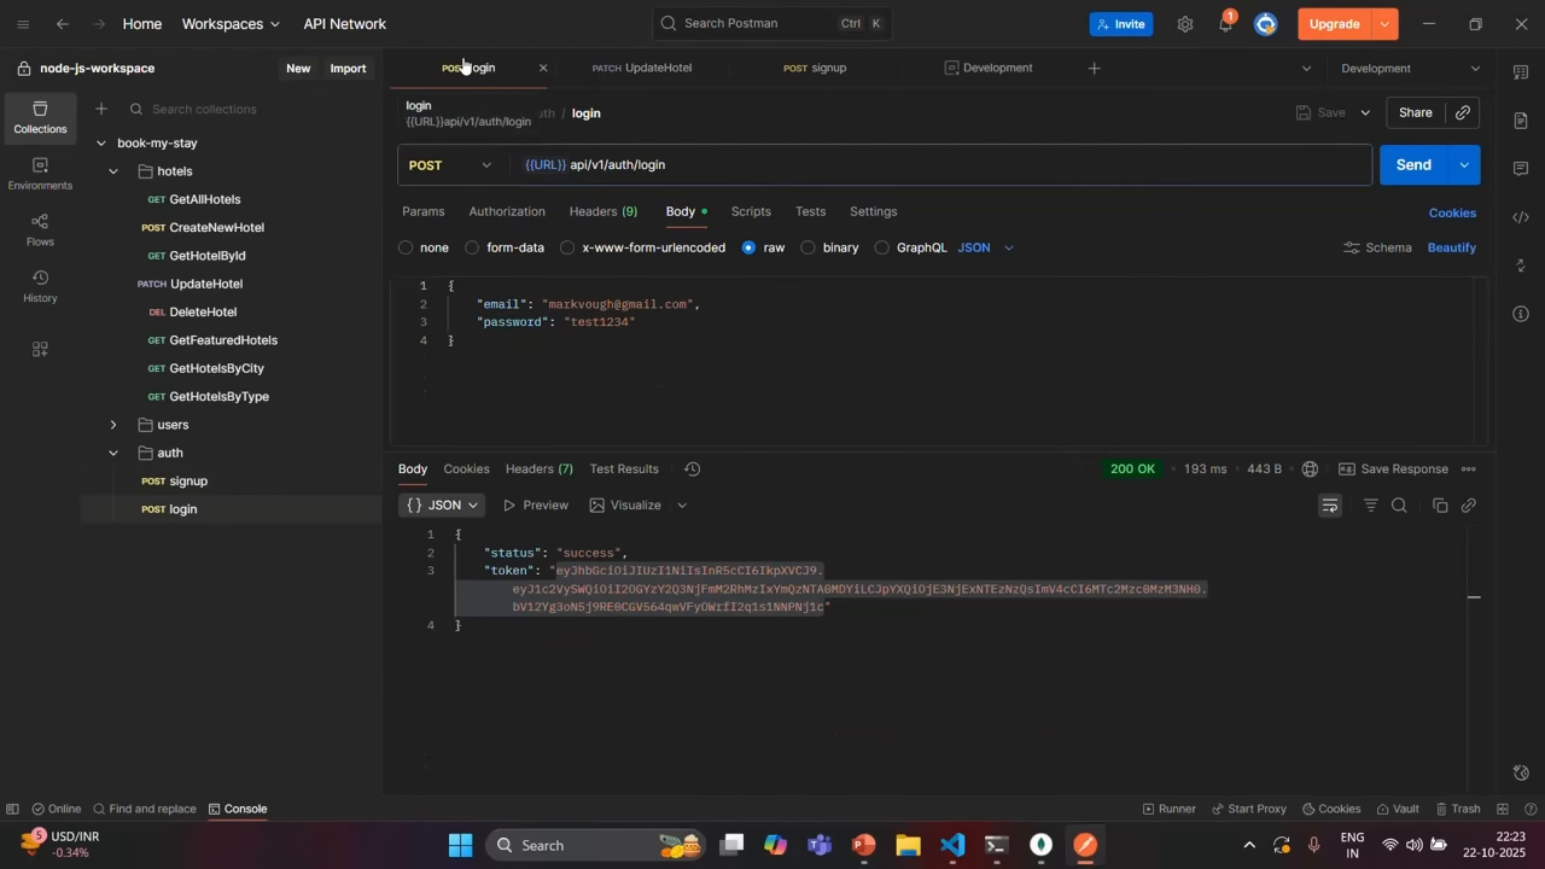
pyautogui.click(818, 69)
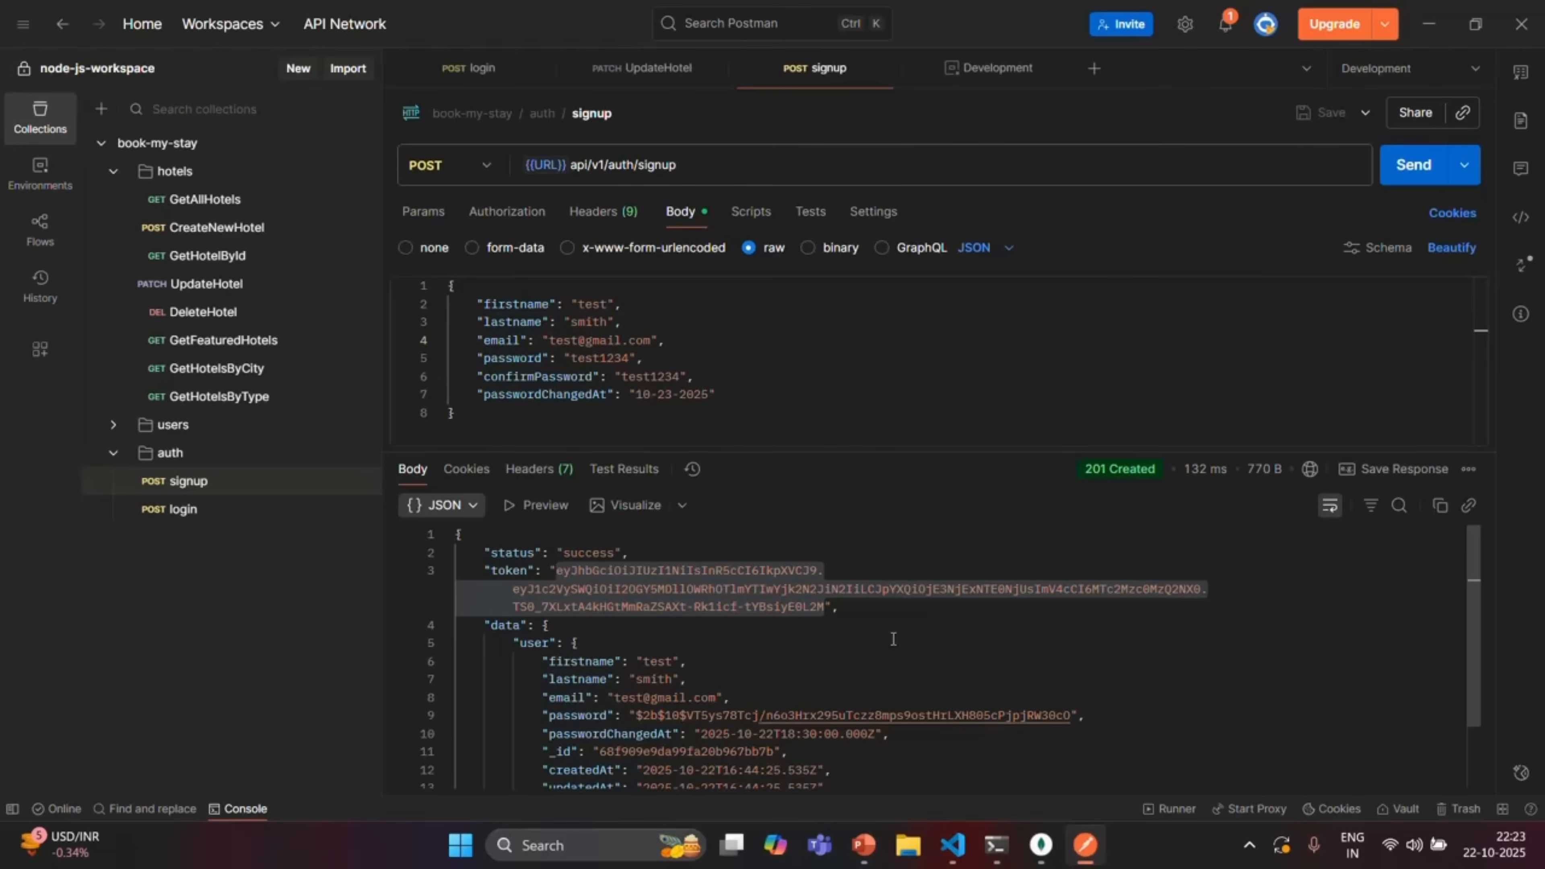
pyautogui.click(996, 72)
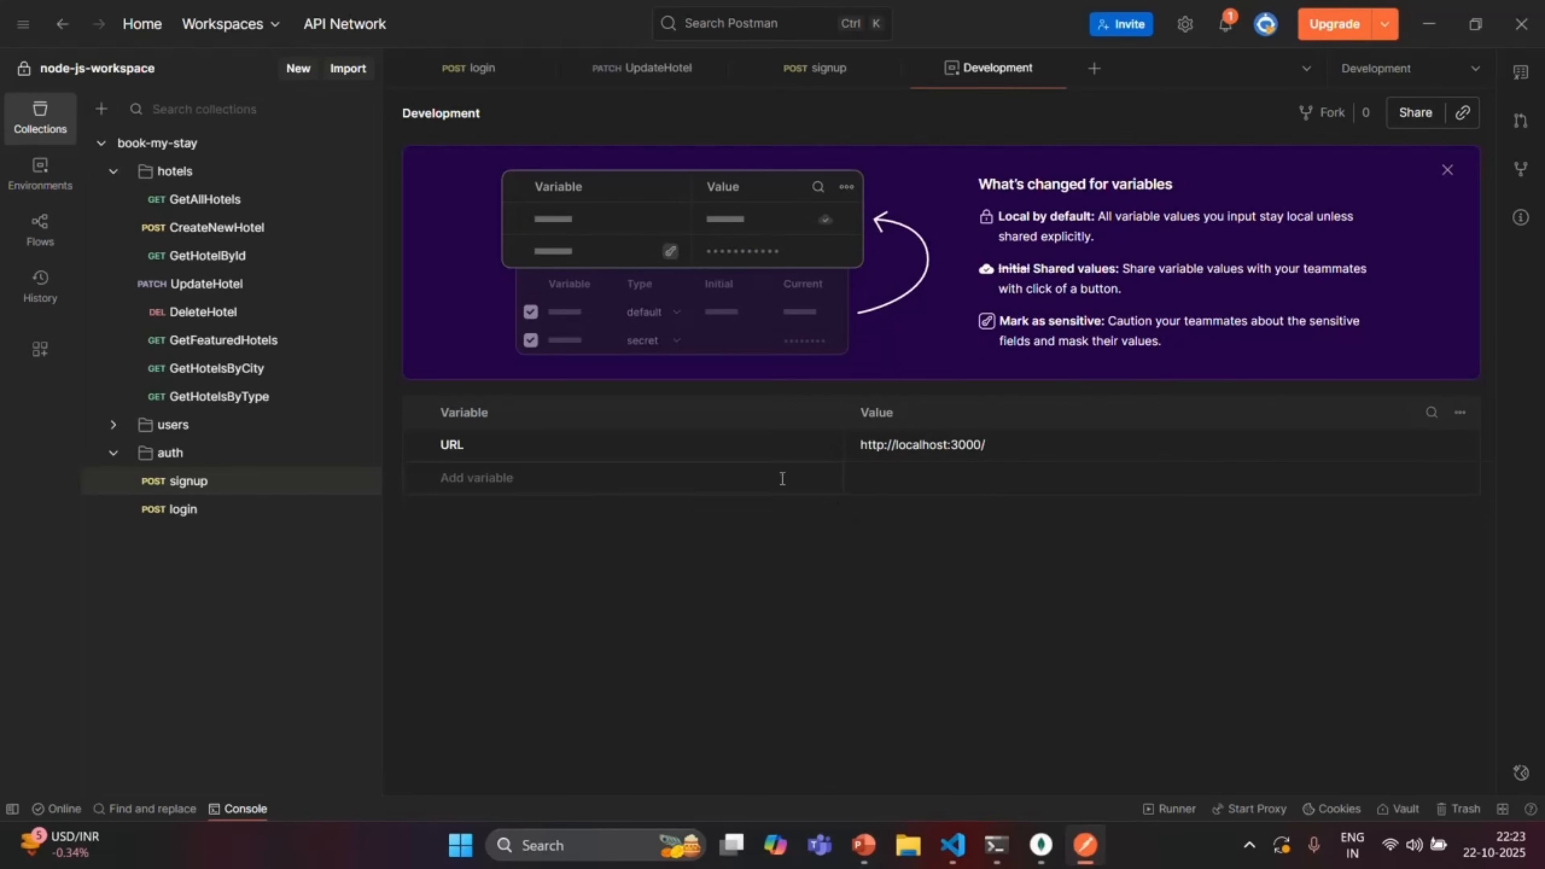
pyautogui.click(472, 72)
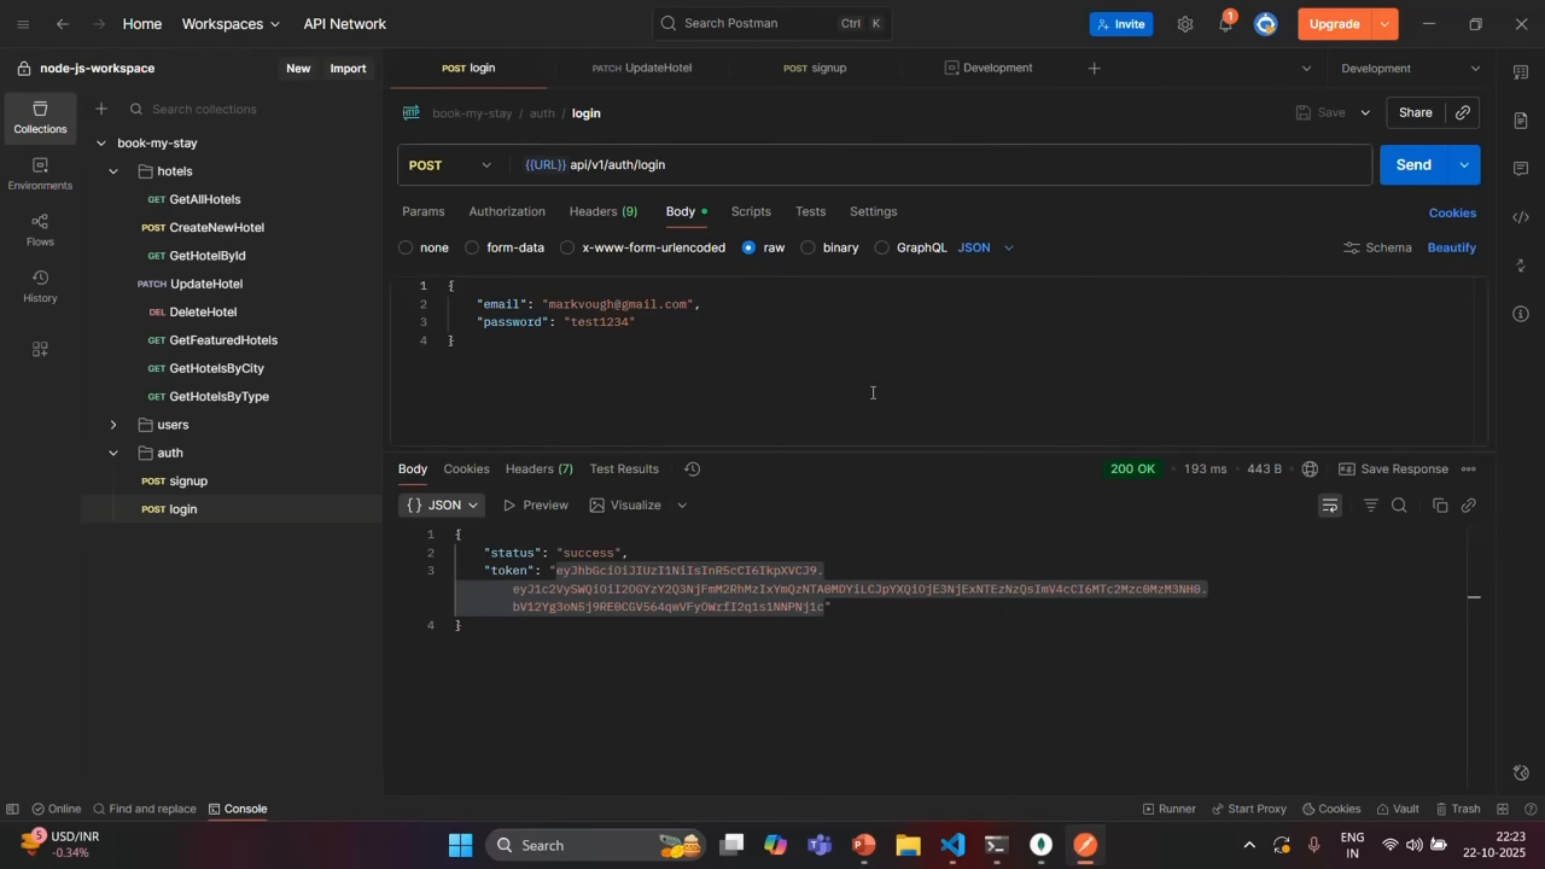
# In login's Post-response script, begin the line pm.environment.set('jwt'
pyautogui.click(812, 213)
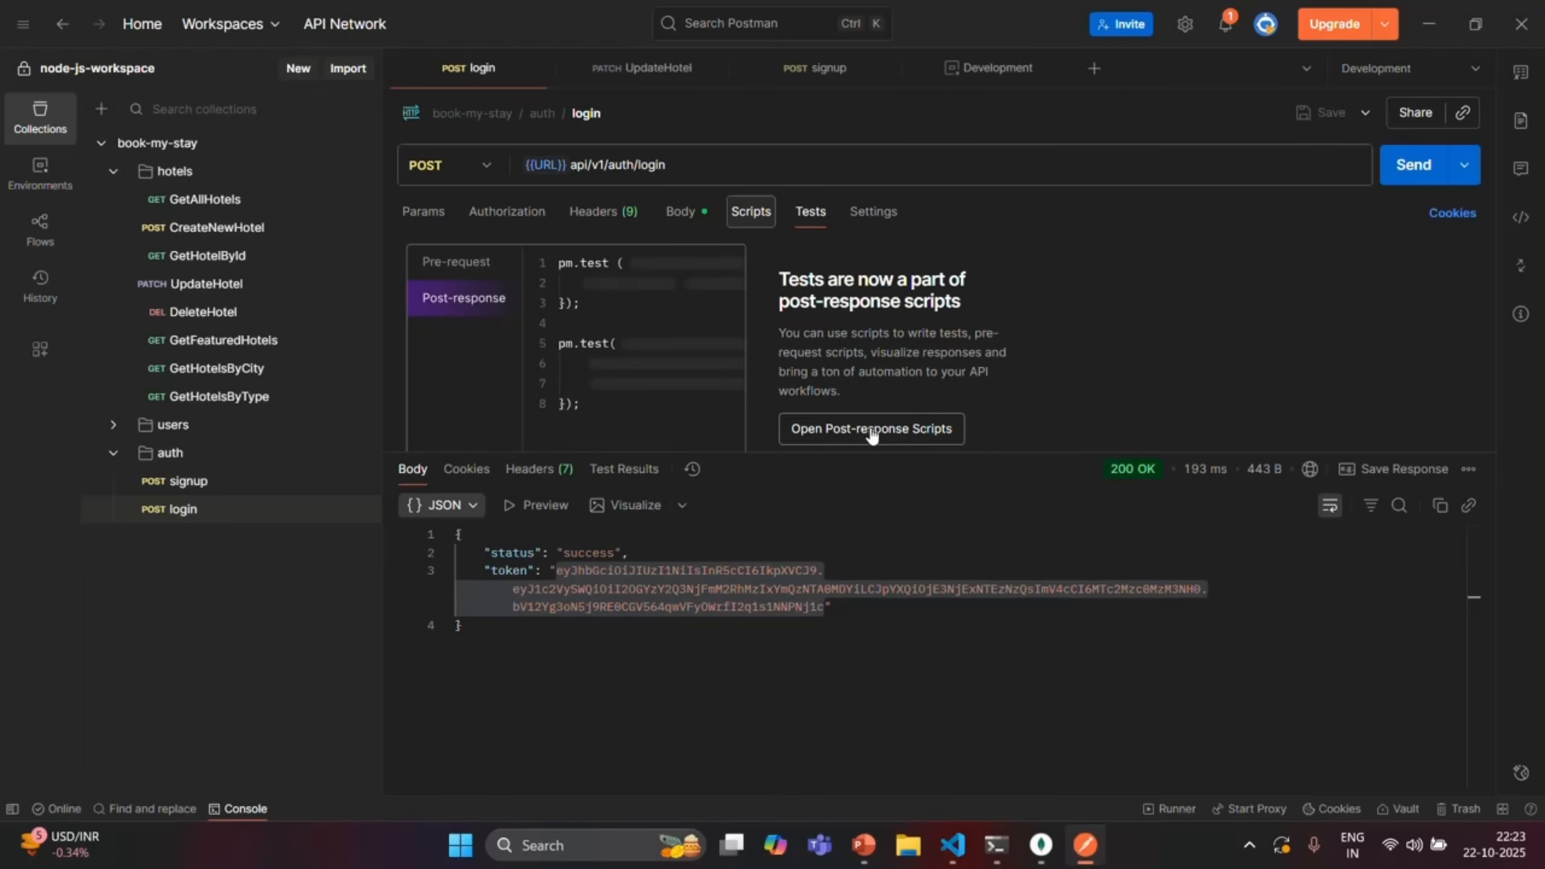
pyautogui.click(908, 436)
pyautogui.click(1181, 245)
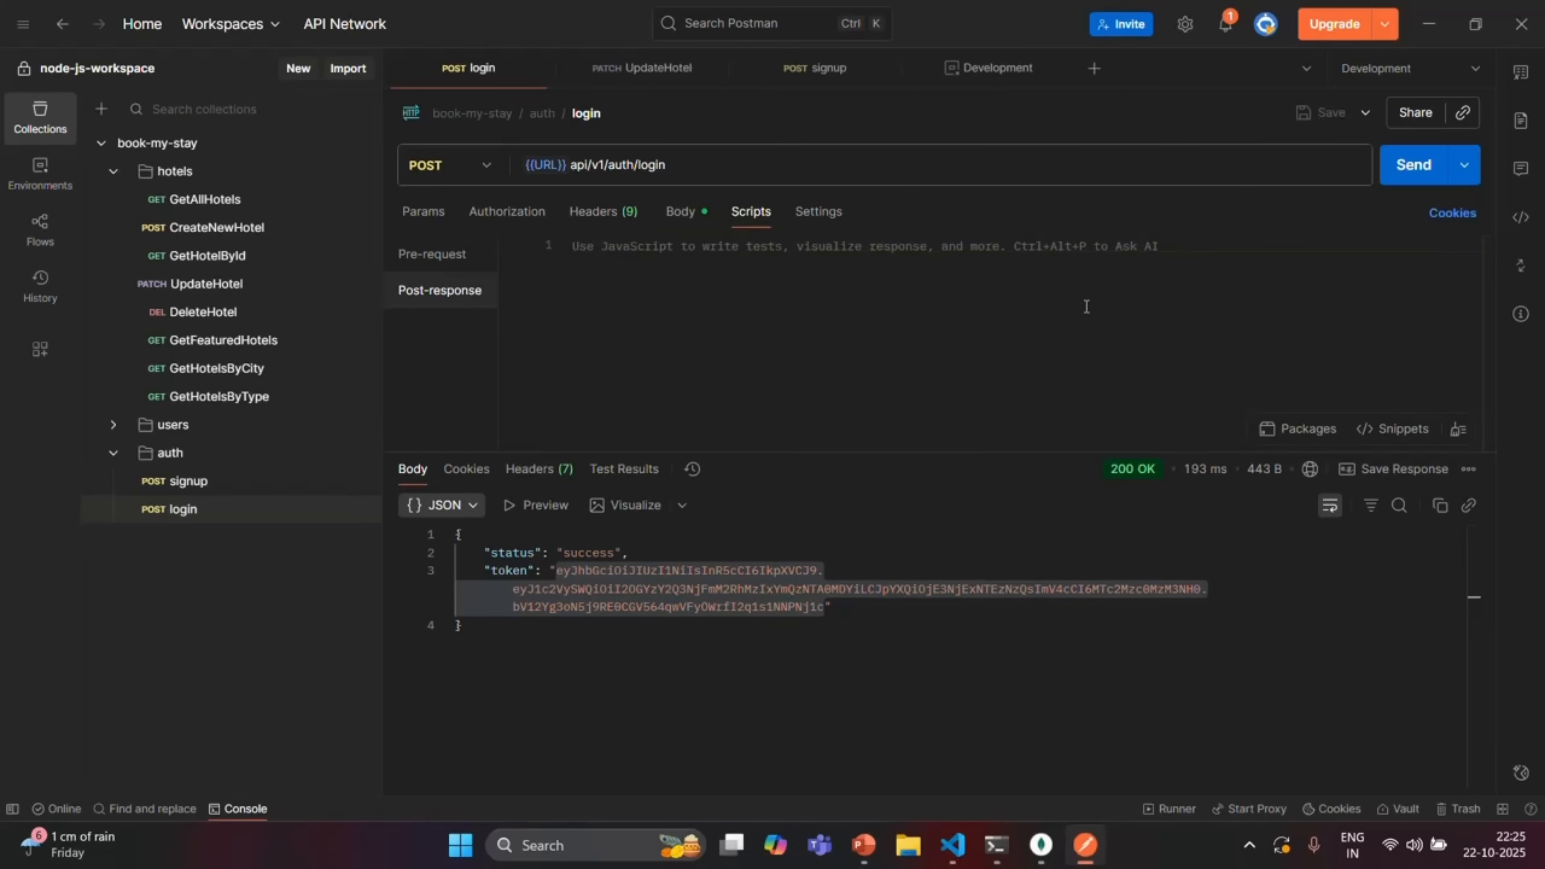
pyautogui.click(846, 247)
pyautogui.write('pm.')
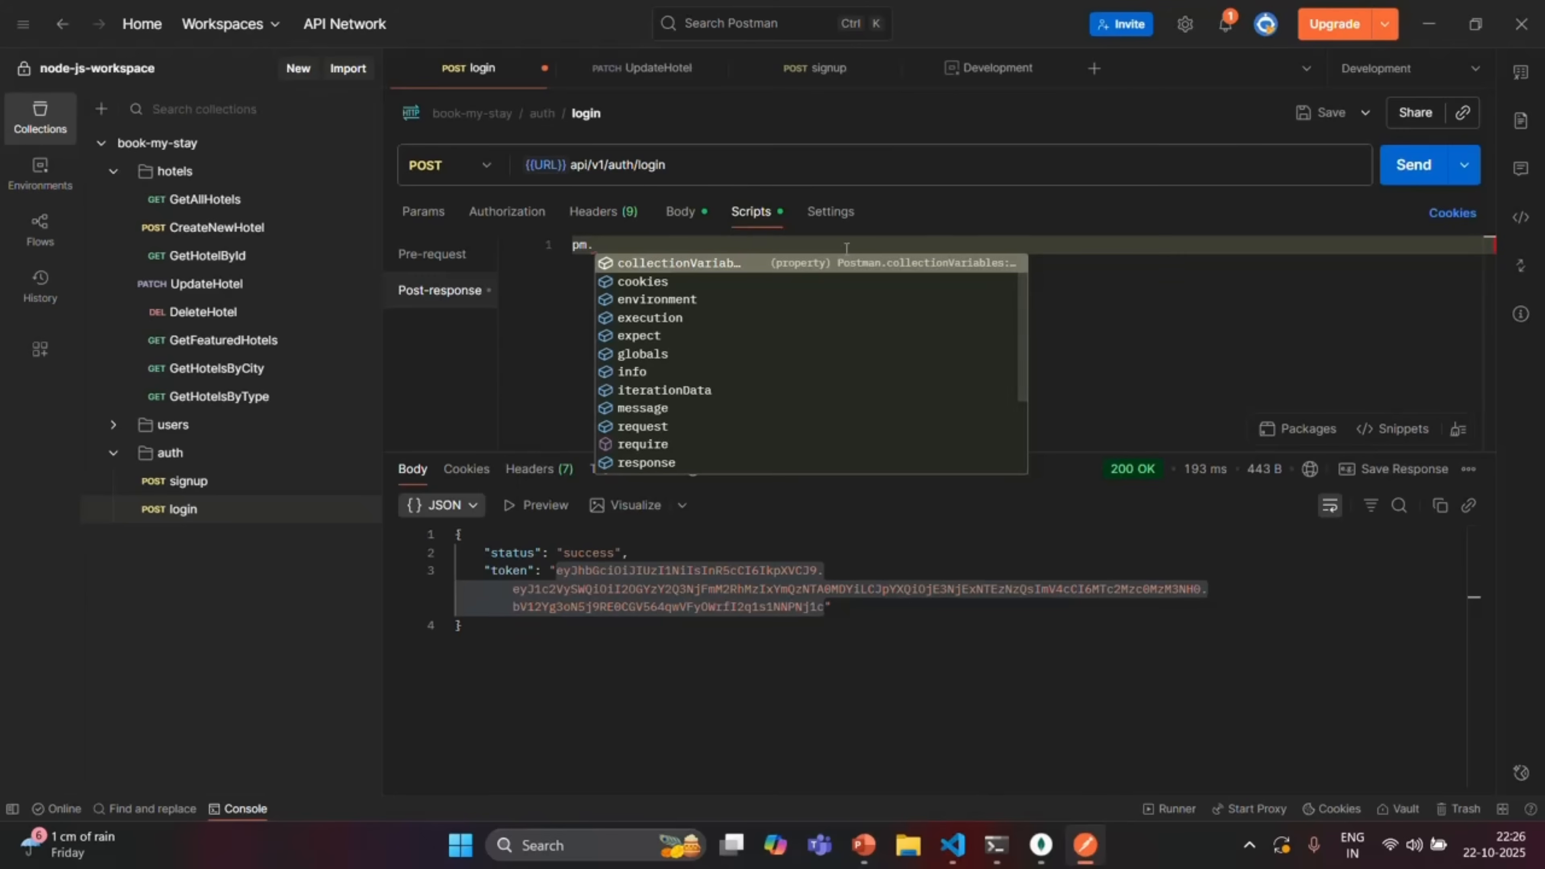
pyautogui.write('environment.')
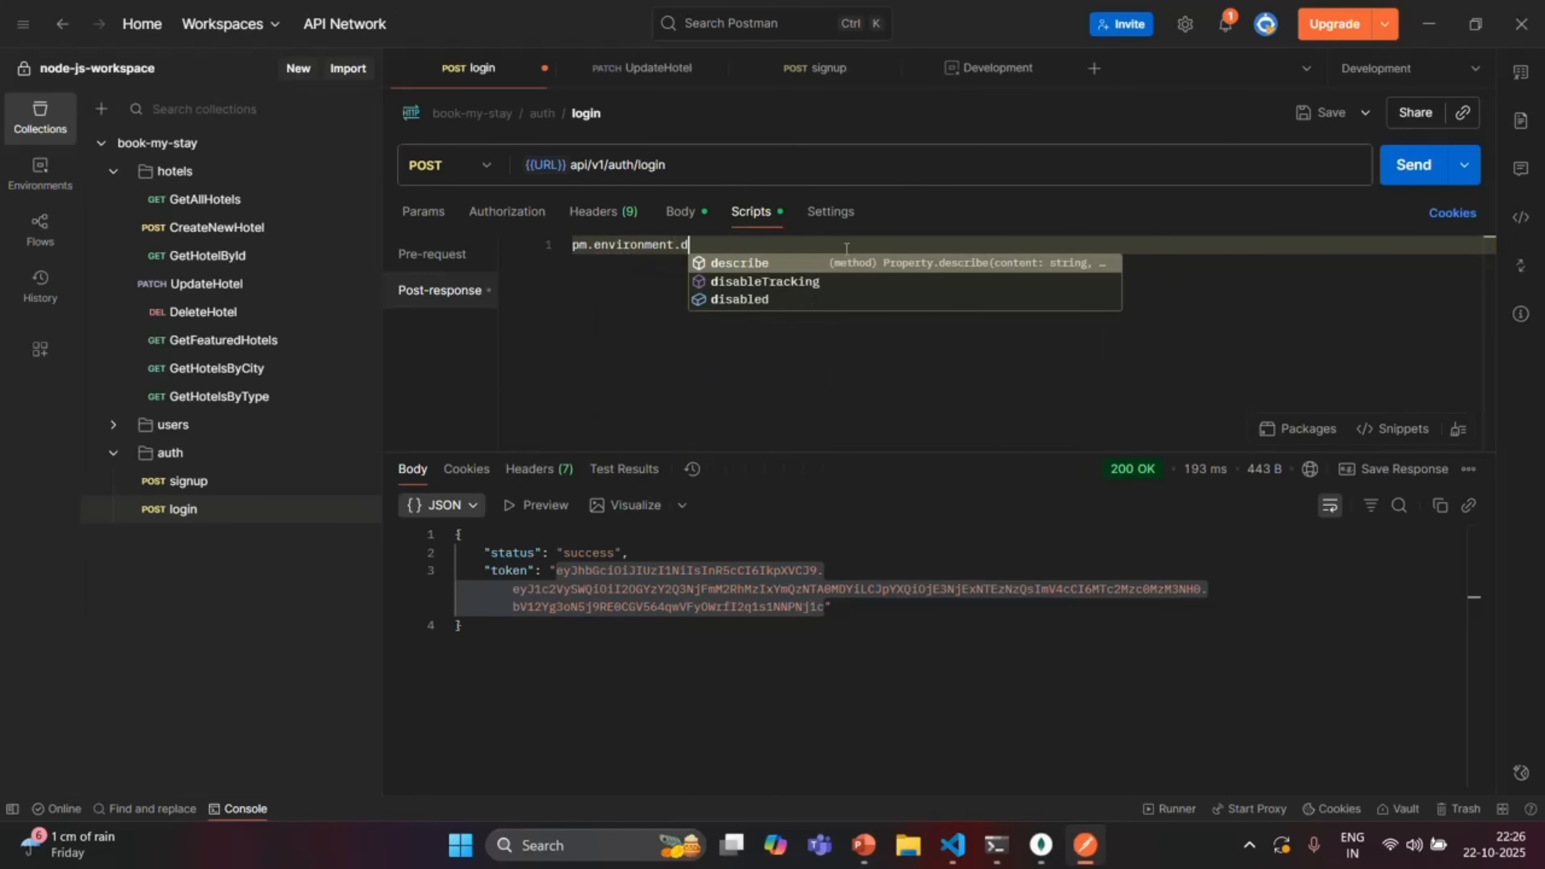
pyautogui.write('set(')
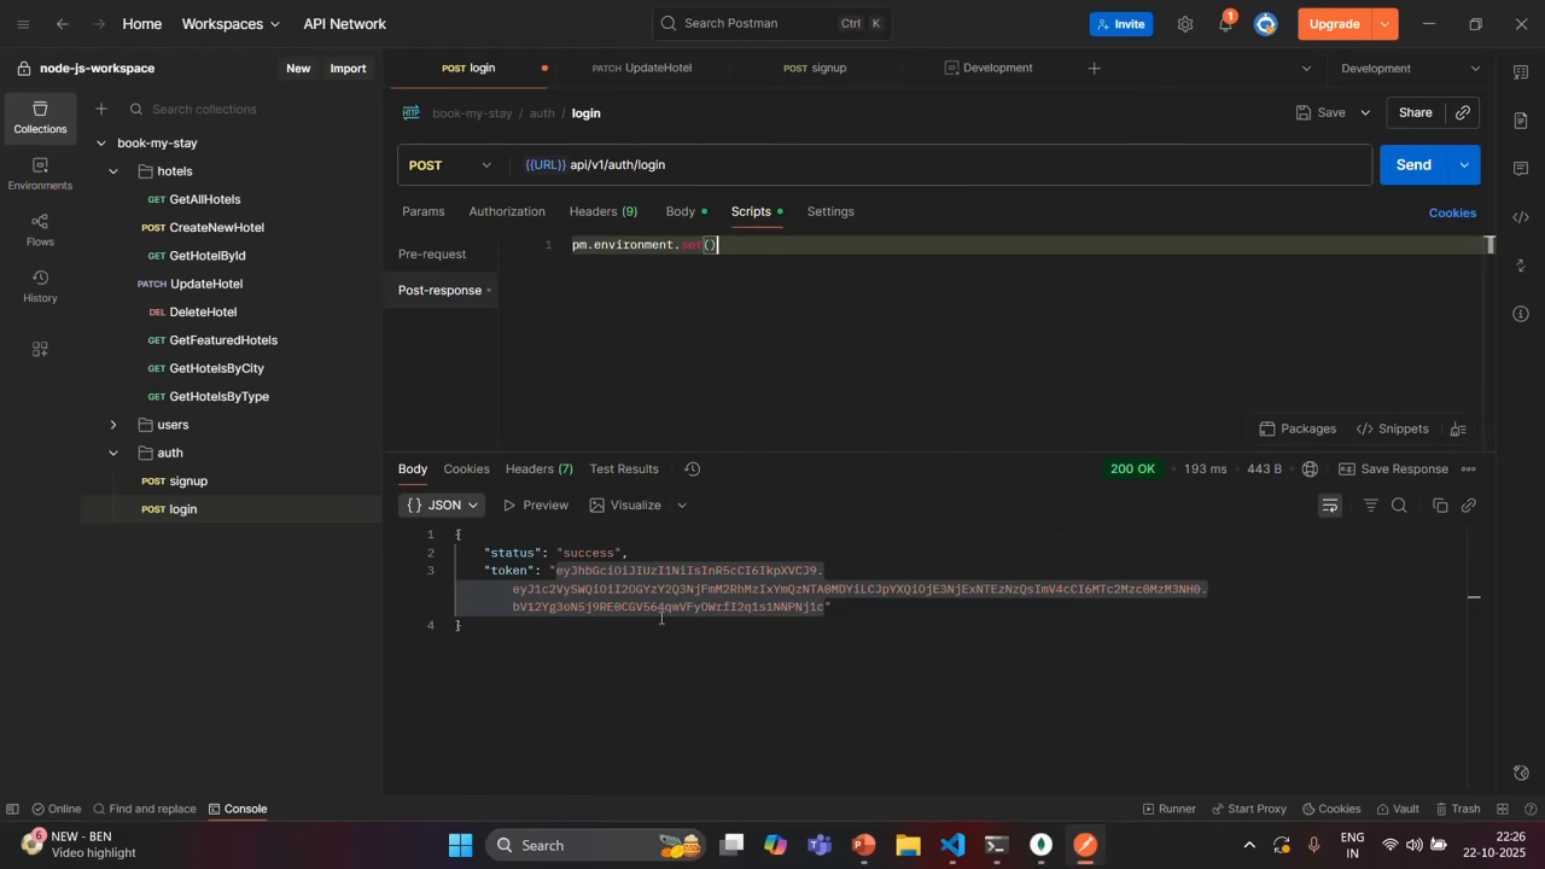
pyautogui.doubleClick(520, 571)
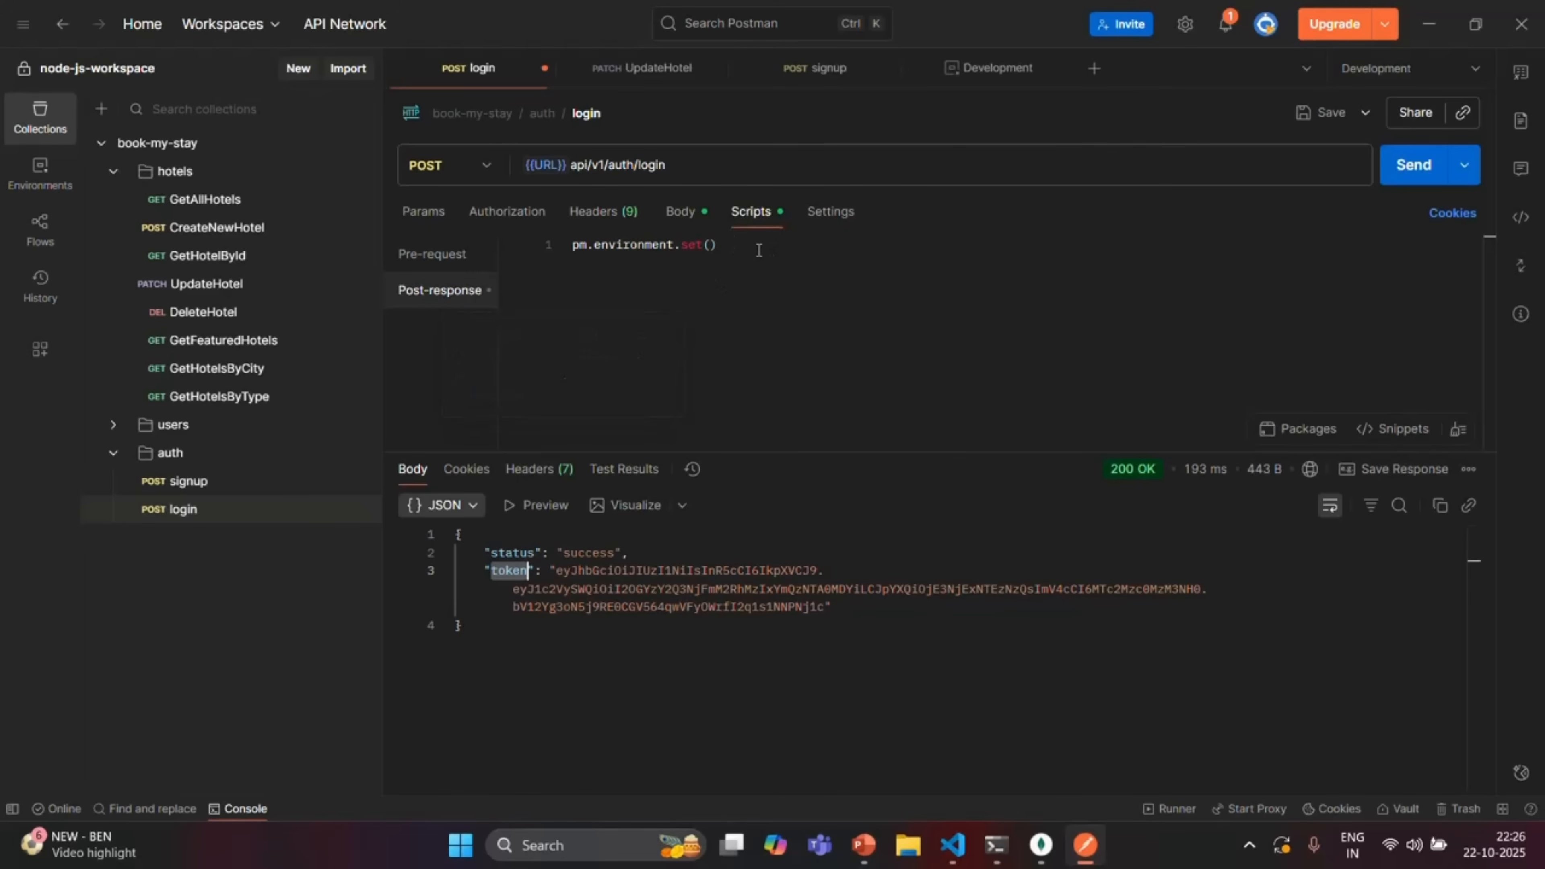
pyautogui.click(455, 255)
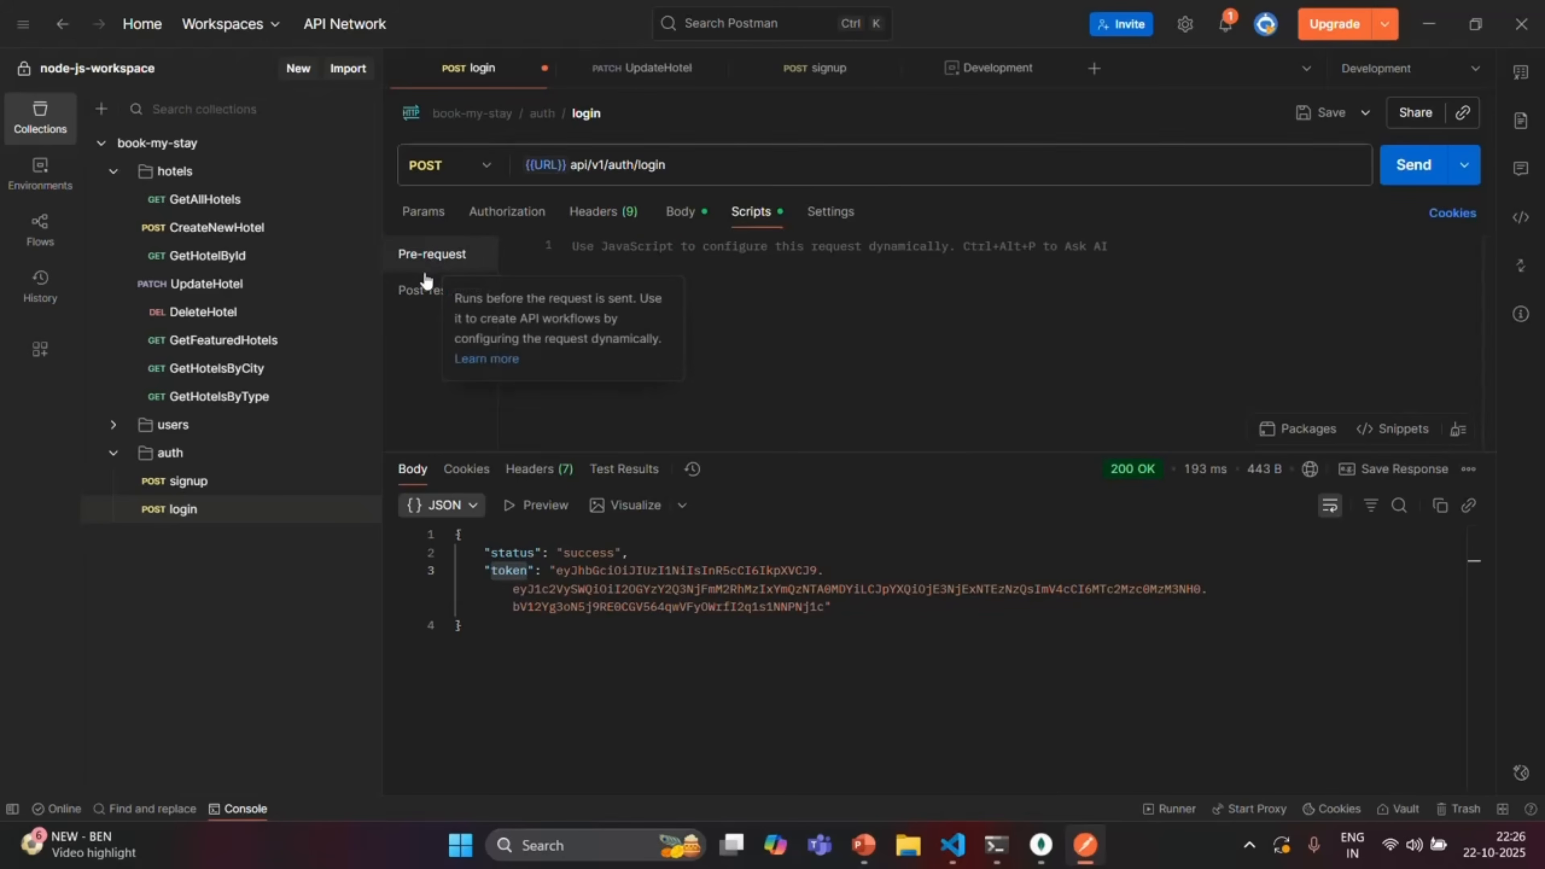
pyautogui.click(434, 297)
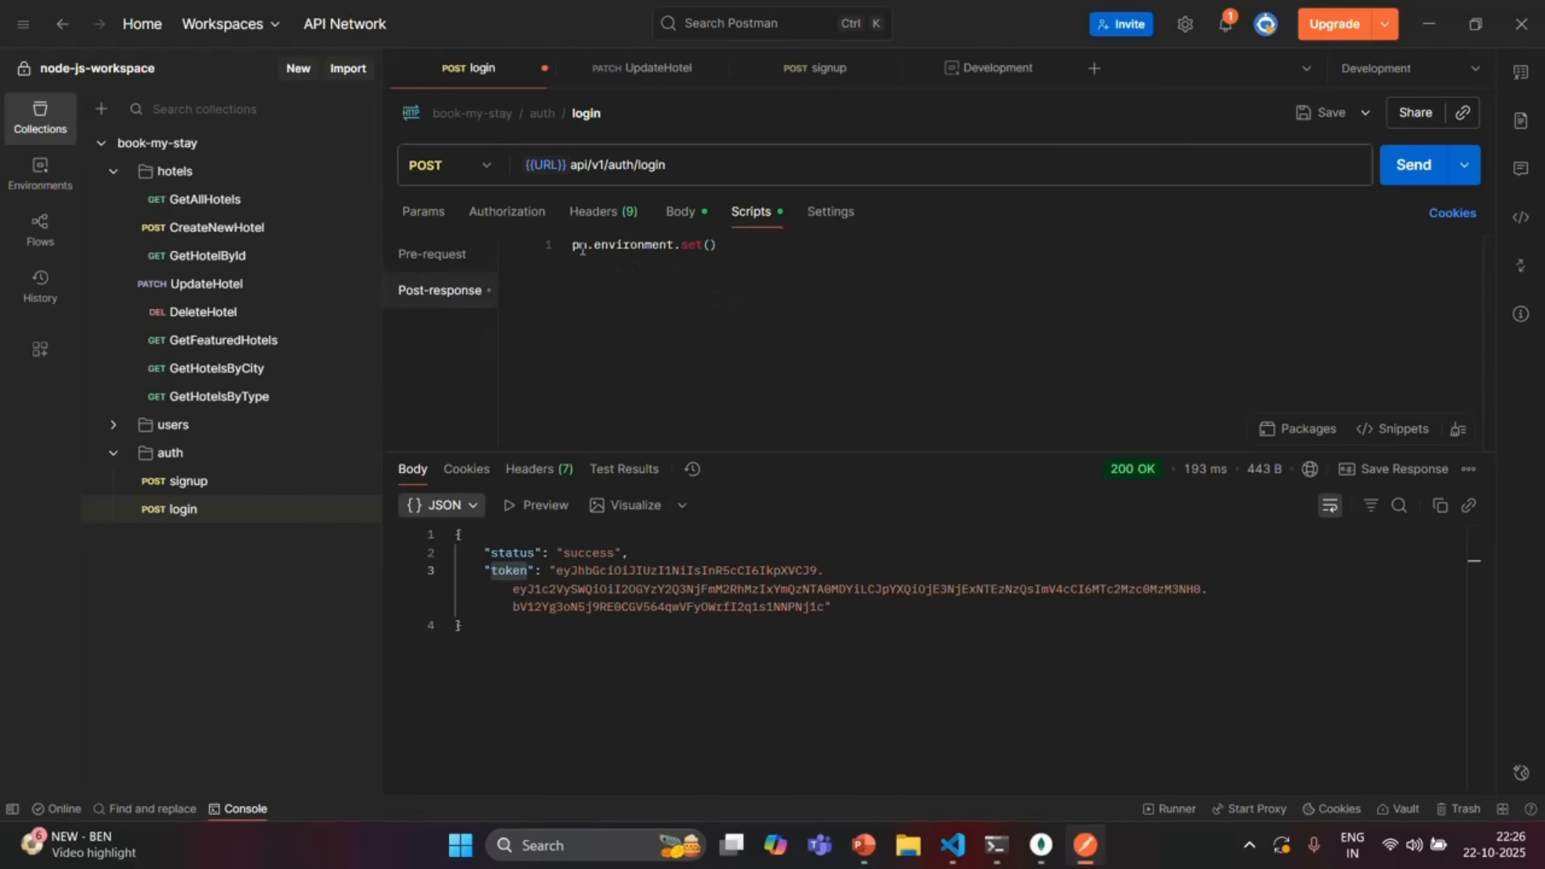
pyautogui.click(710, 247)
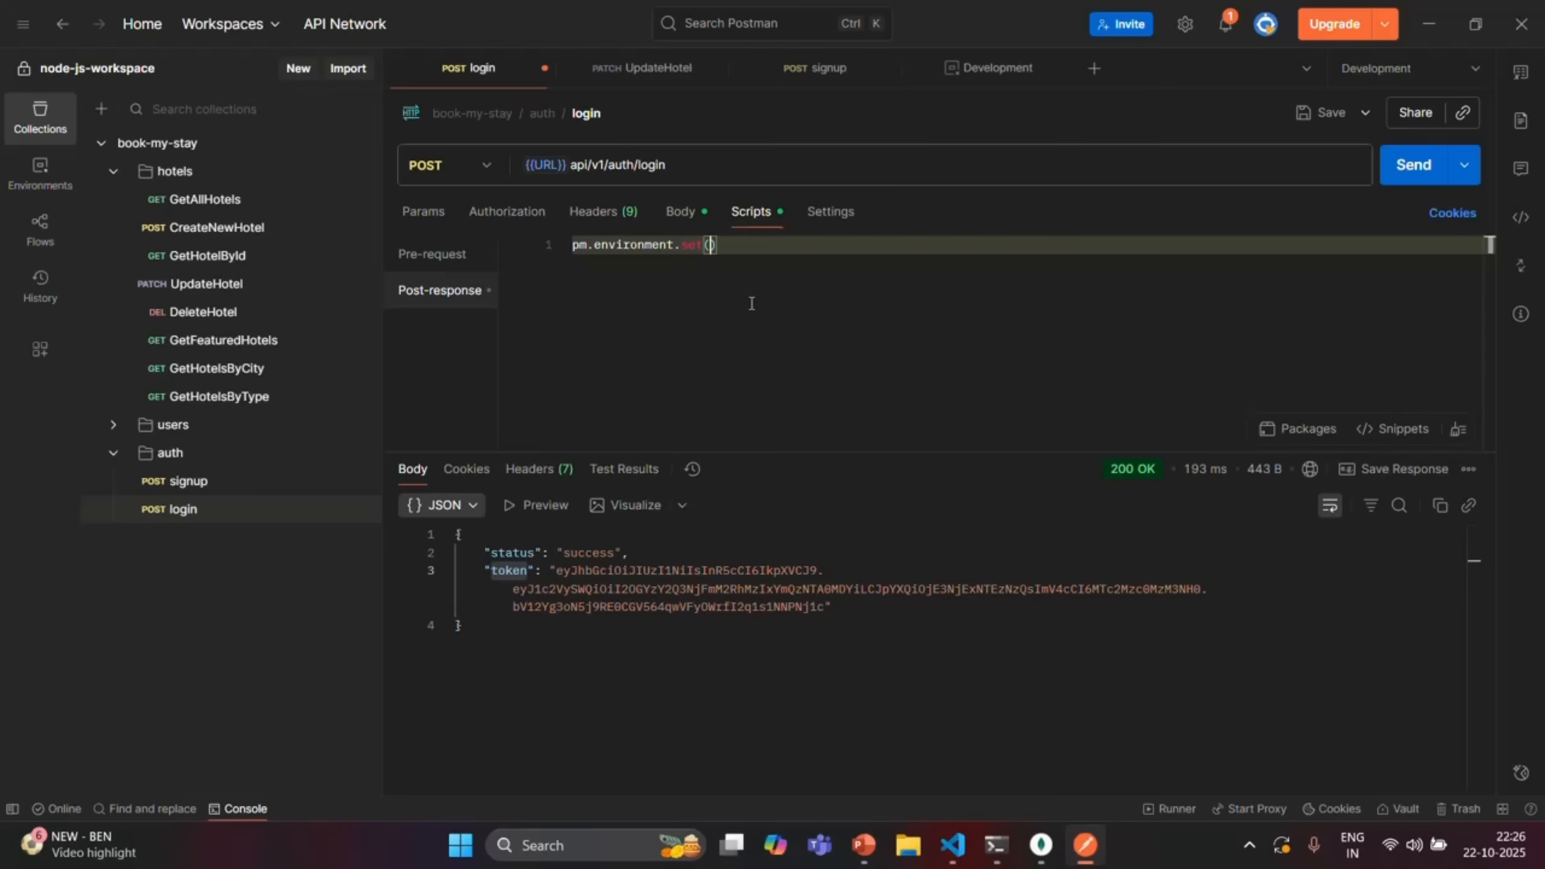
pyautogui.write("'jwt")
# Complete it as pm.environment.set('jwt', pm.response.json().token); and save the login request
pyautogui.moveTo(557, 570); pyautogui.dragTo(763, 614)
pyautogui.moveTo(817, 609); pyautogui.dragTo(826, 609)
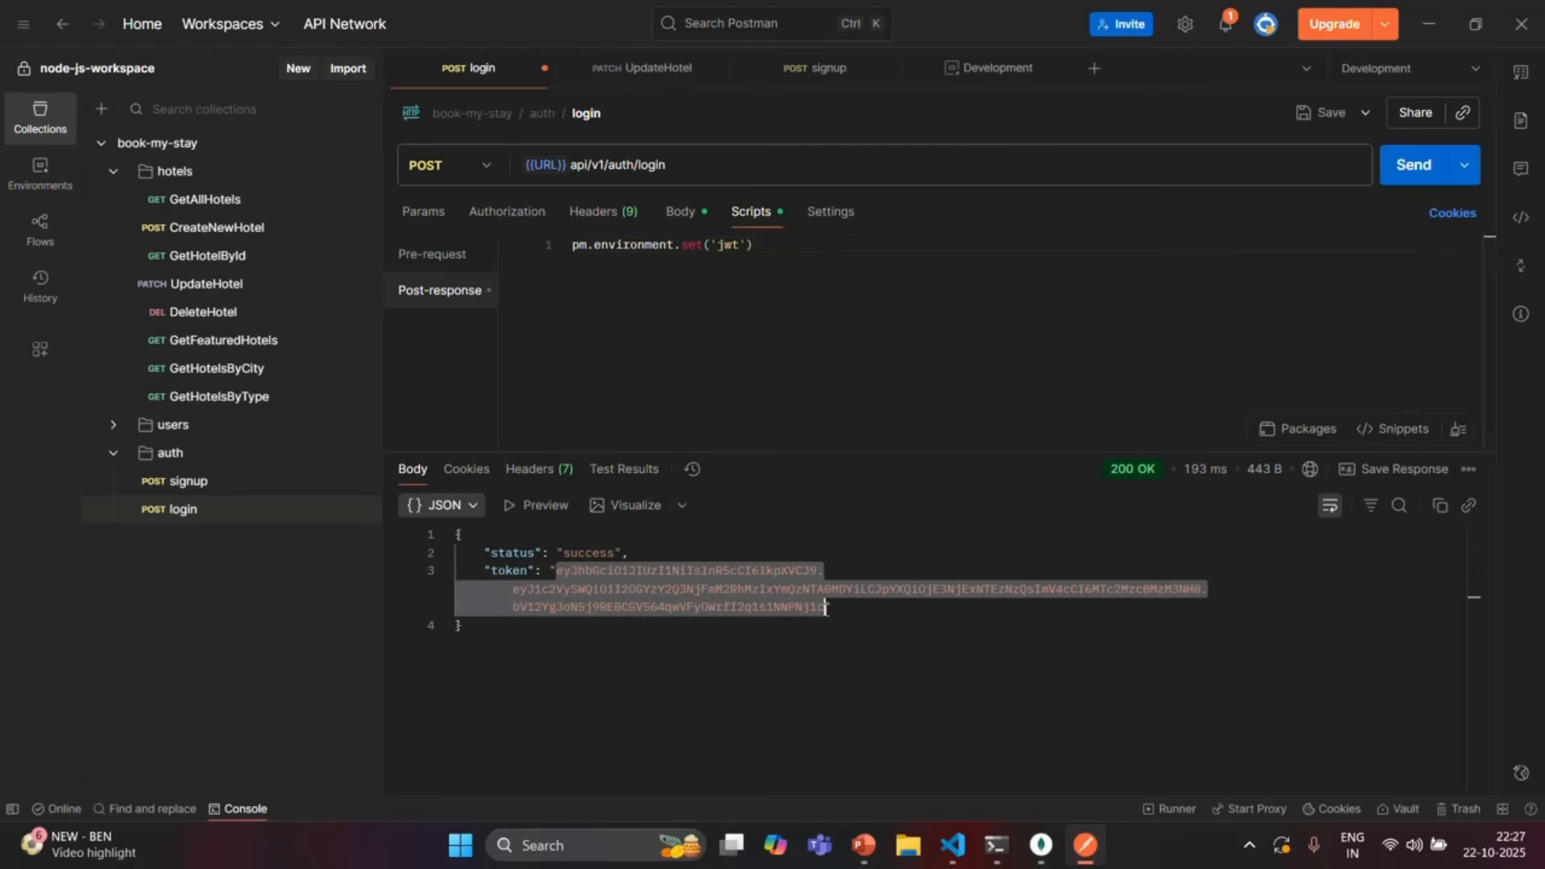
pyautogui.click(749, 246)
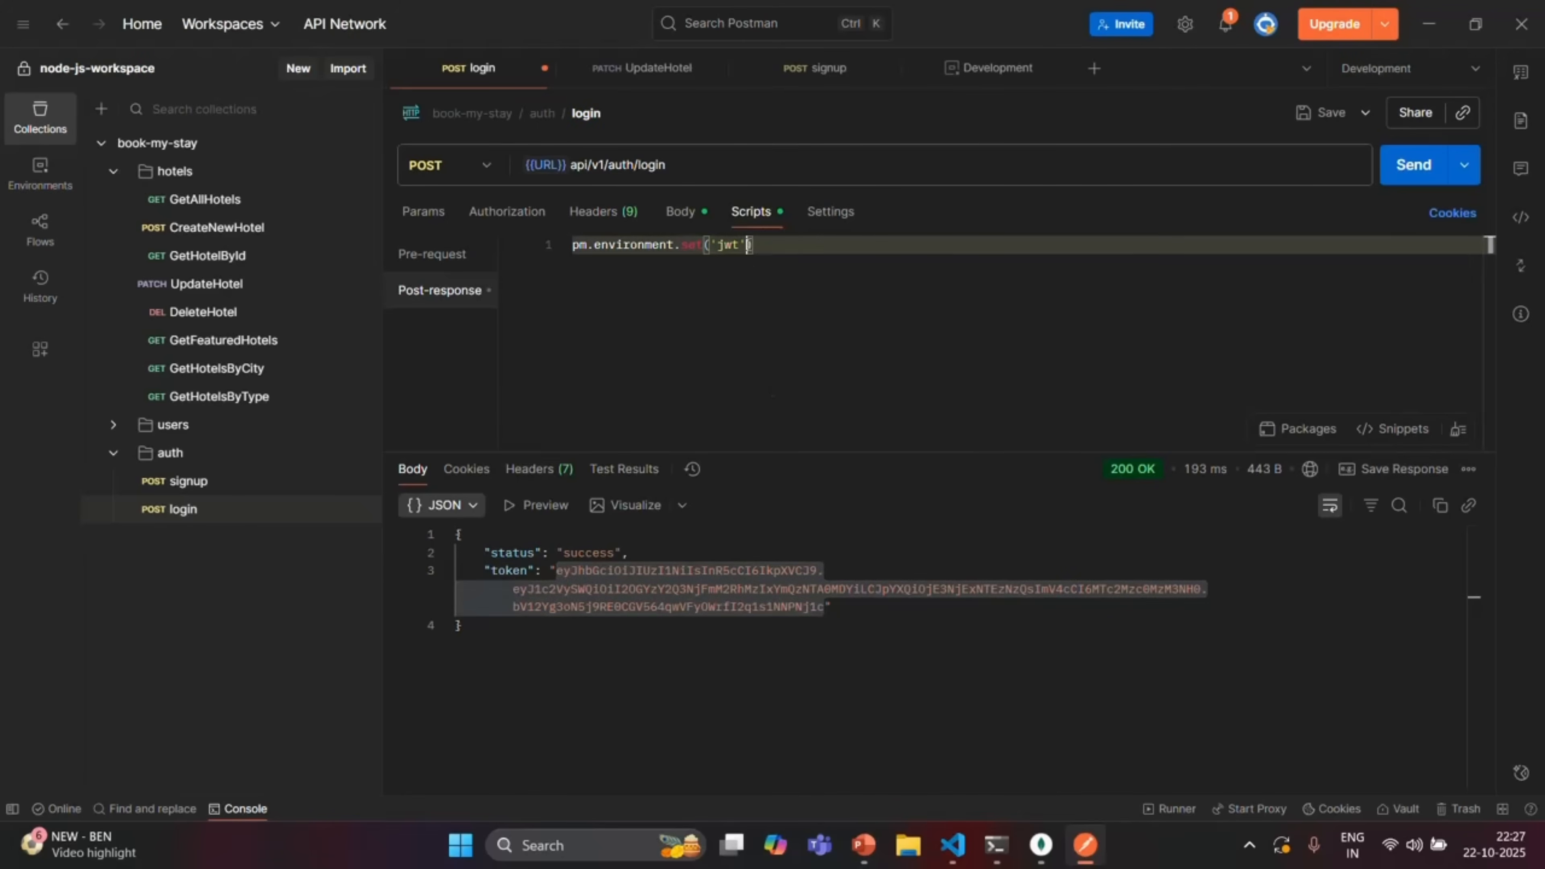
pyautogui.write(', ')
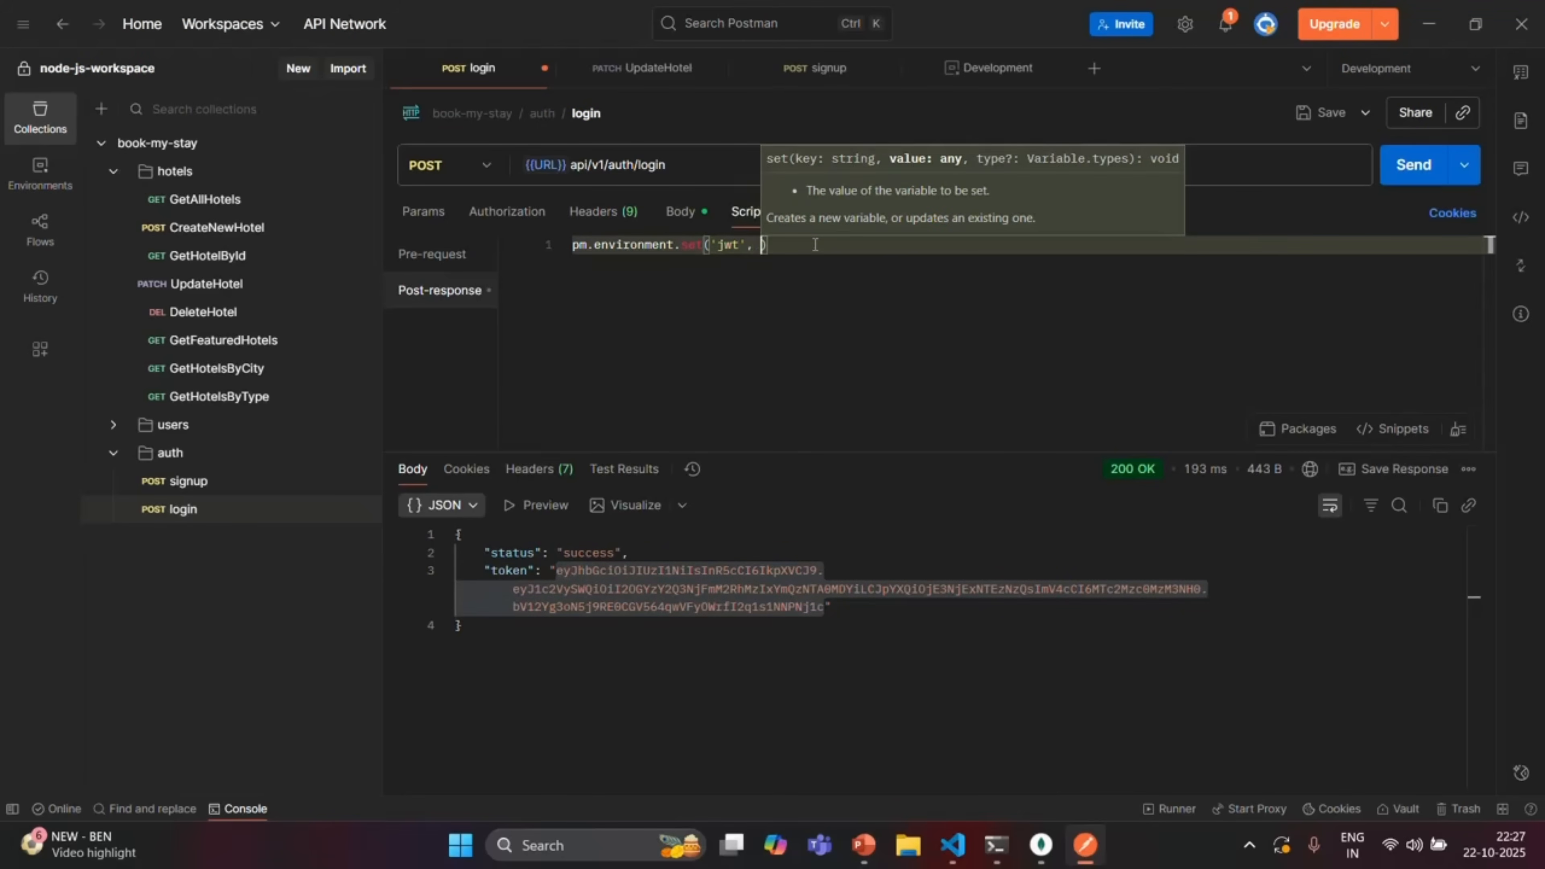
pyautogui.write('pm')
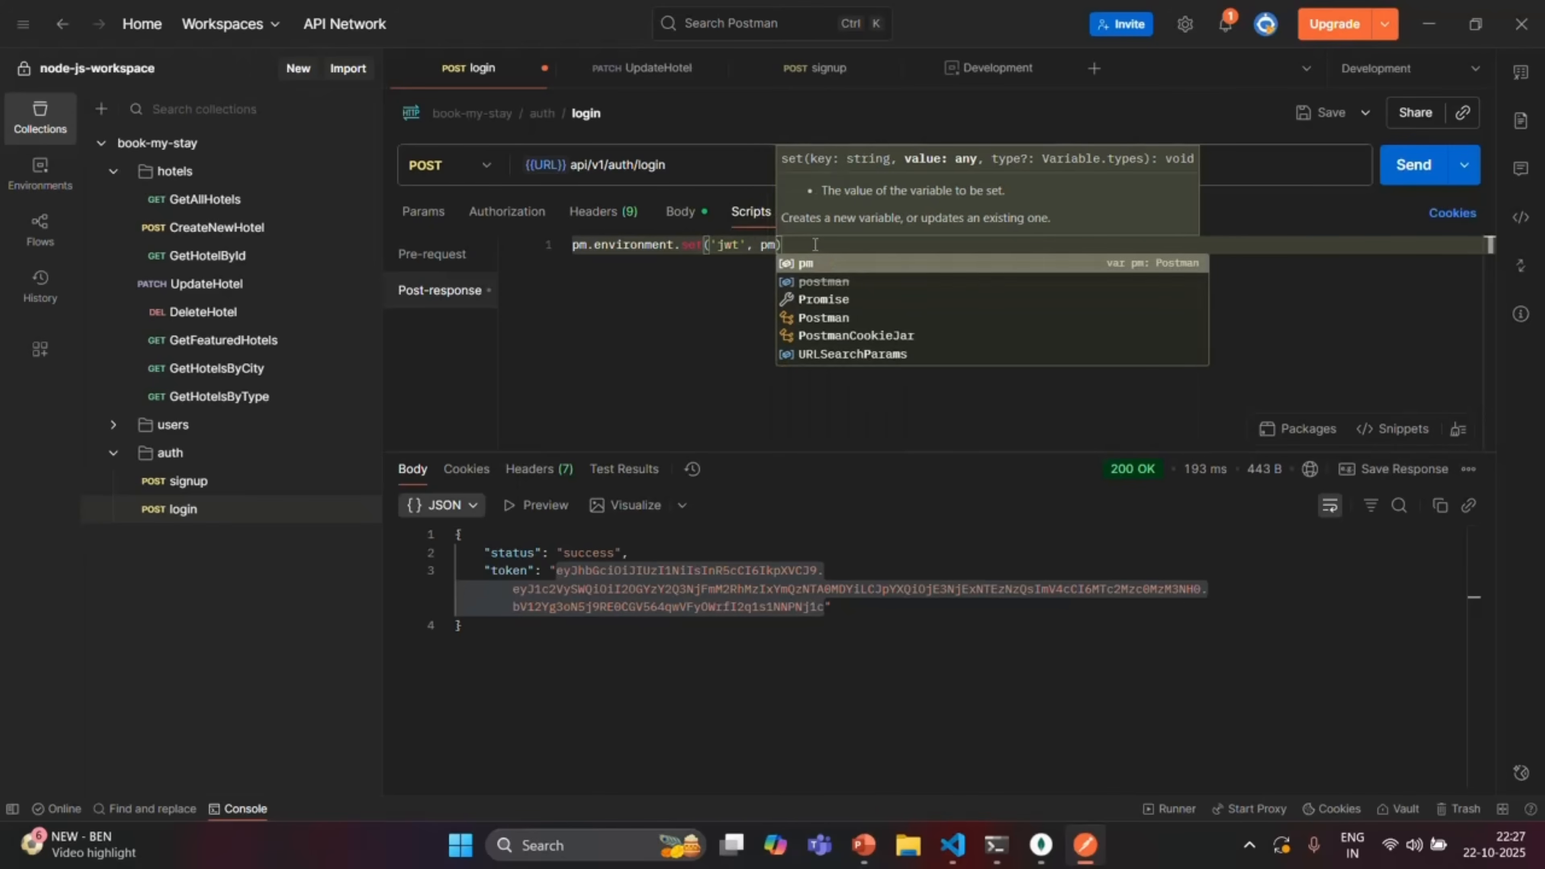
pyautogui.write('.res')
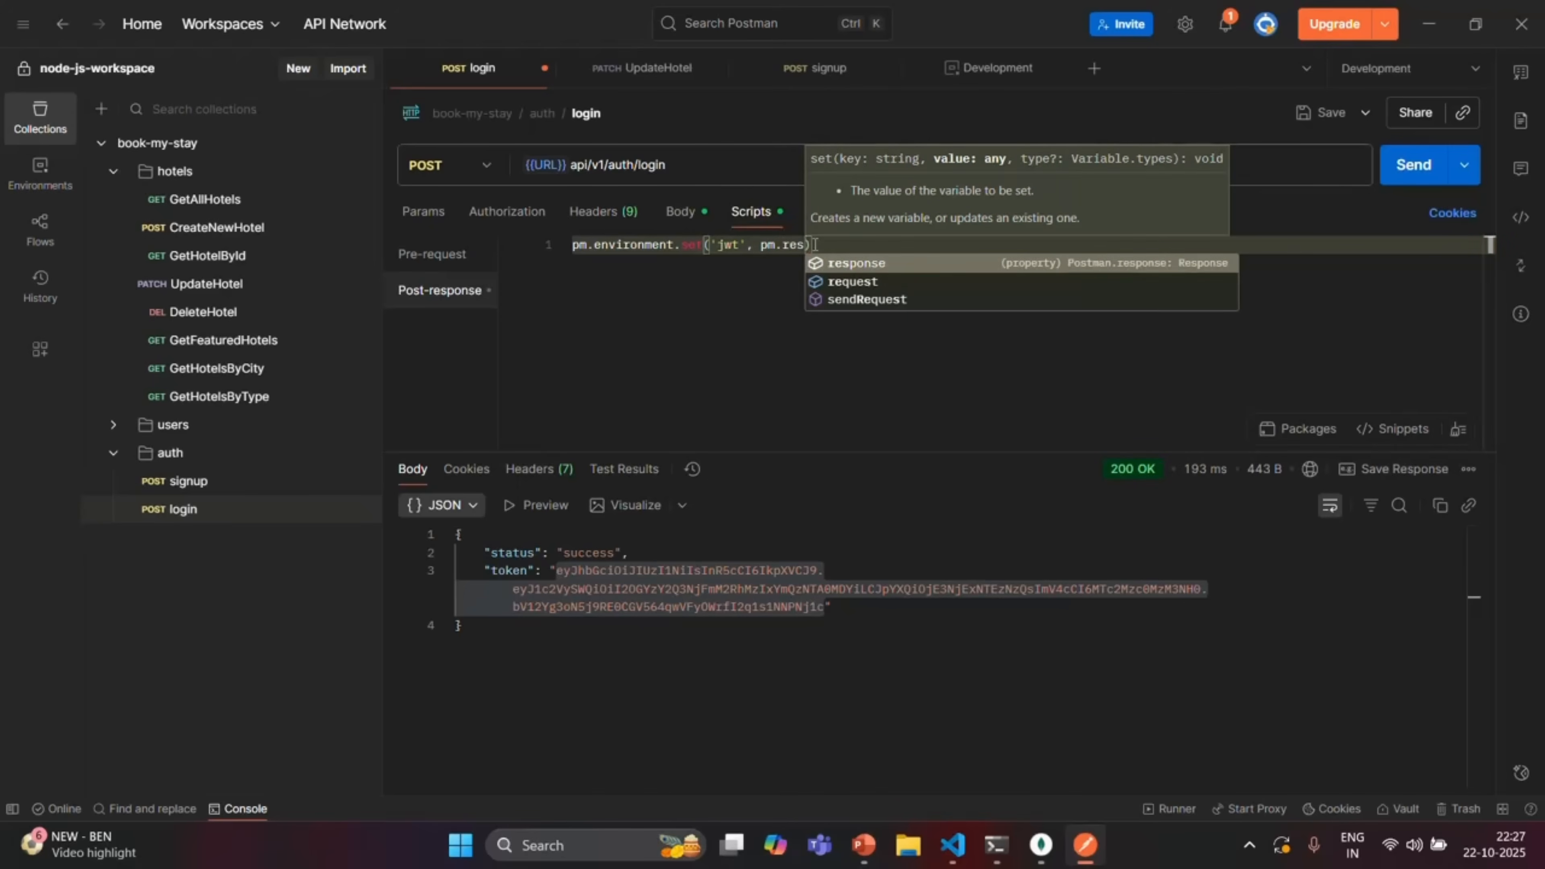
pyautogui.write('ponse.')
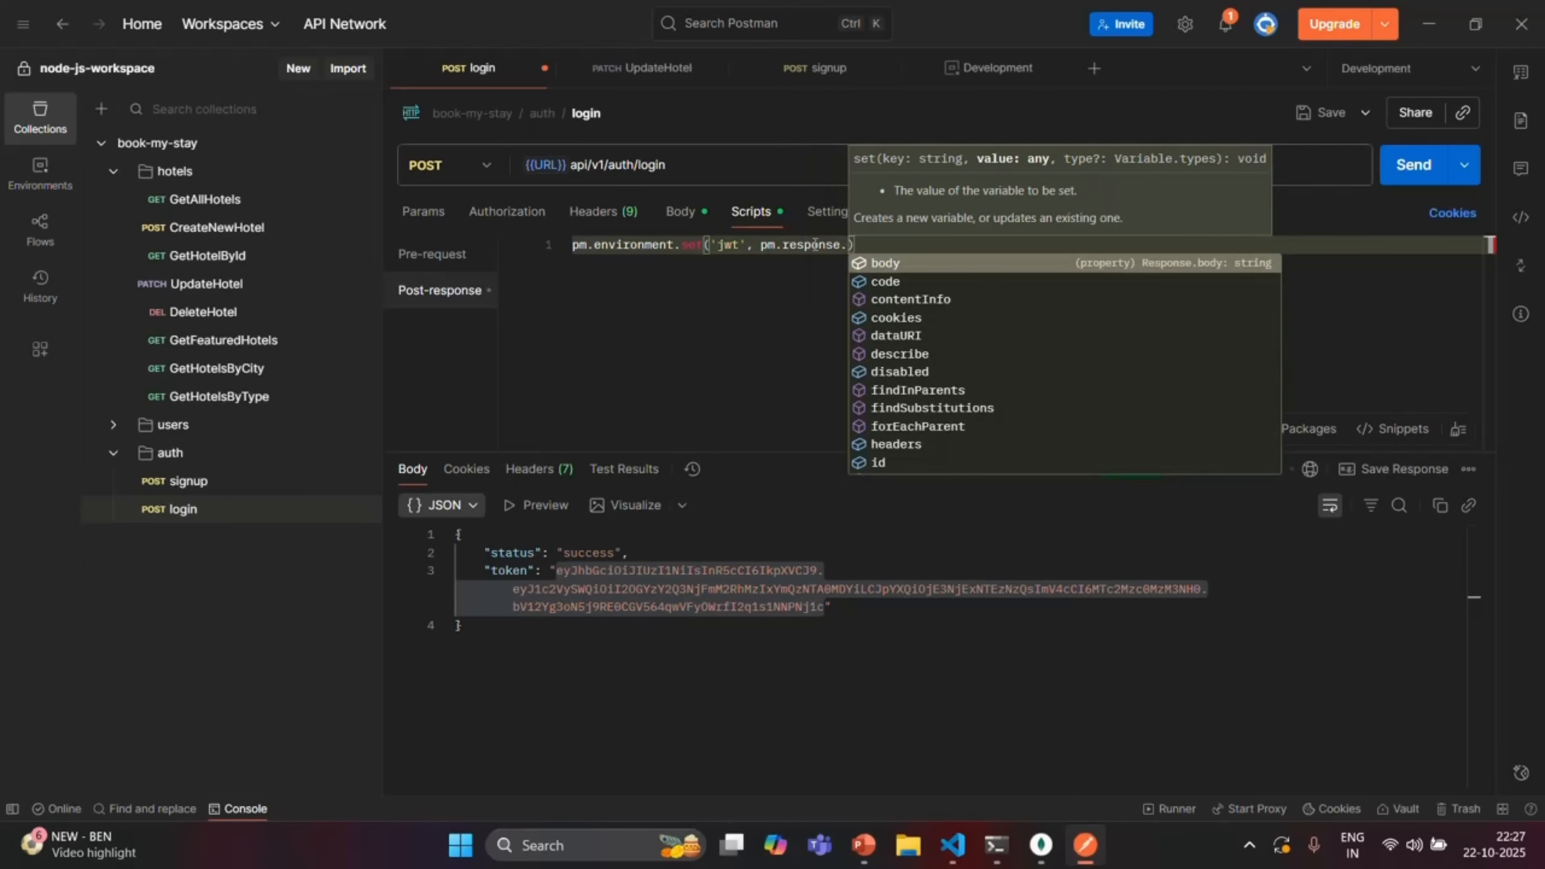
pyautogui.write('jso')
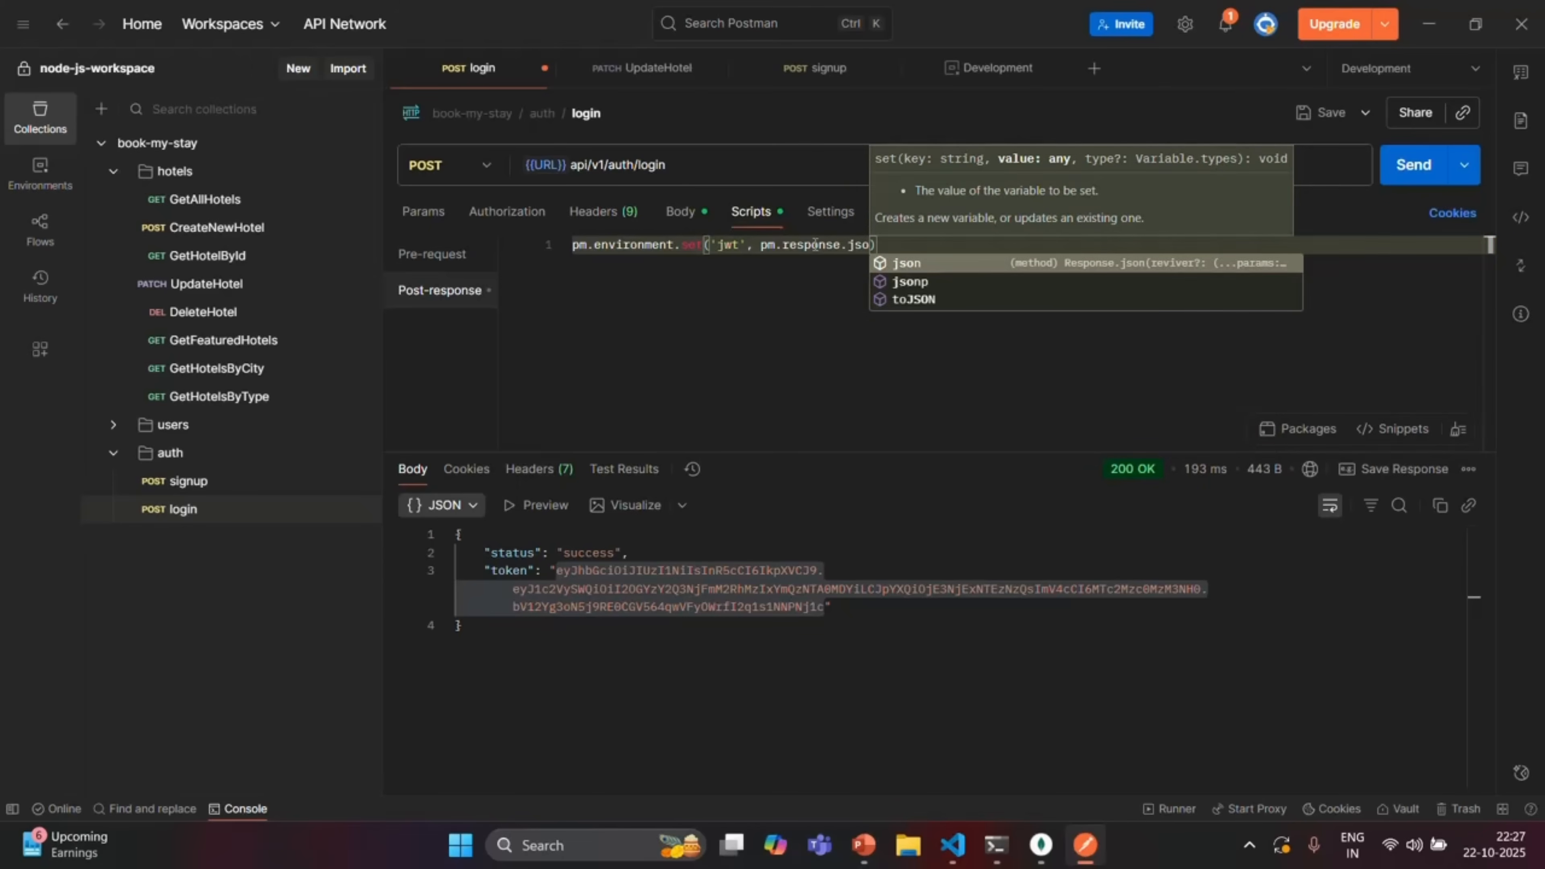
pyautogui.press('Return')
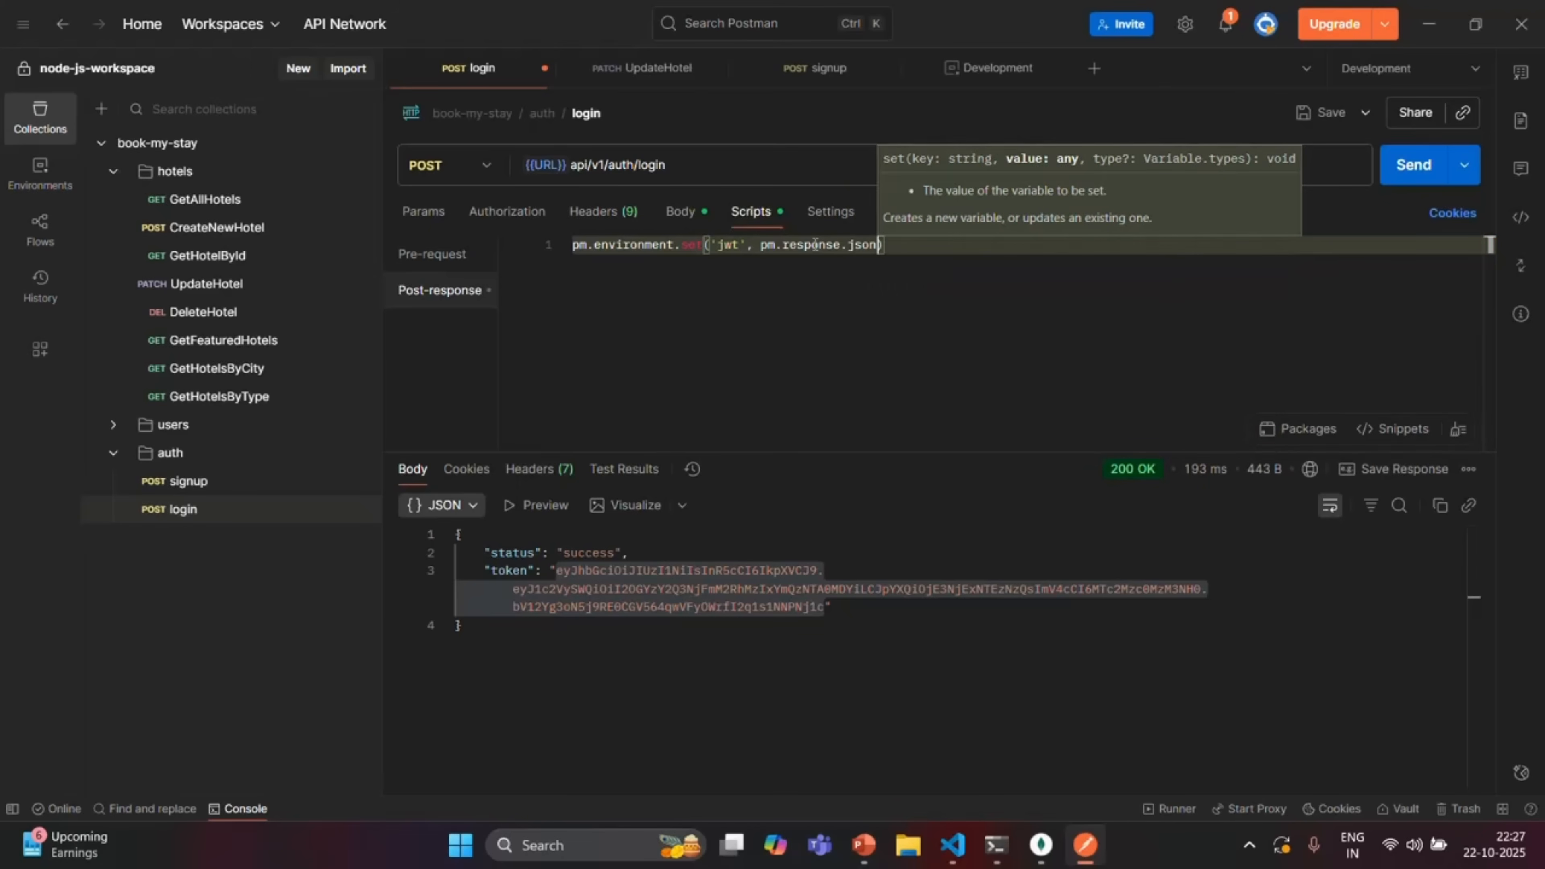
pyautogui.write('()')
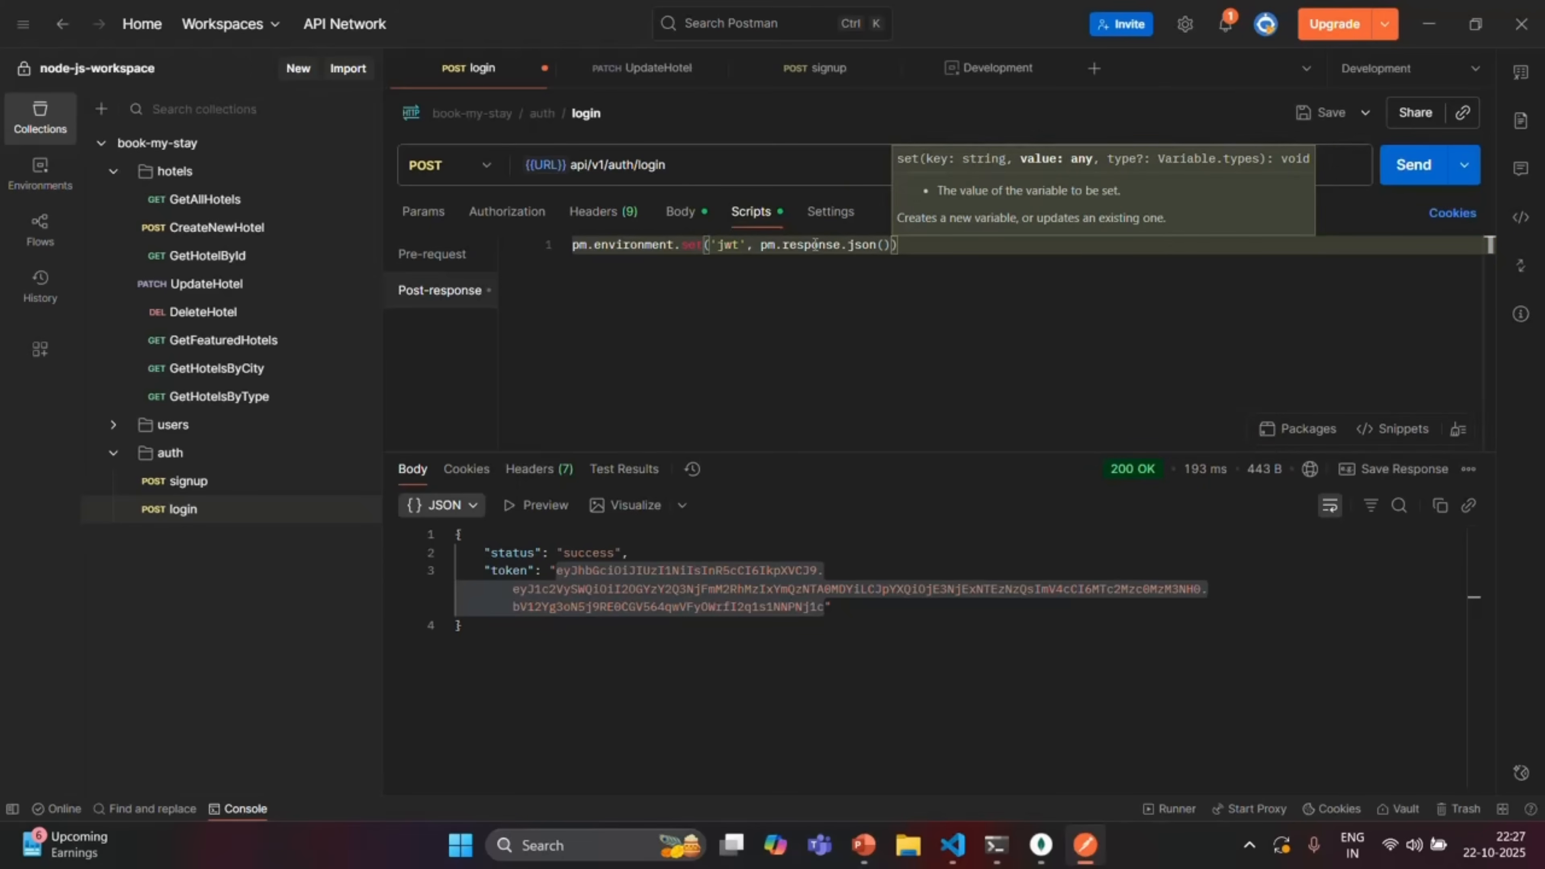
pyautogui.write('.')
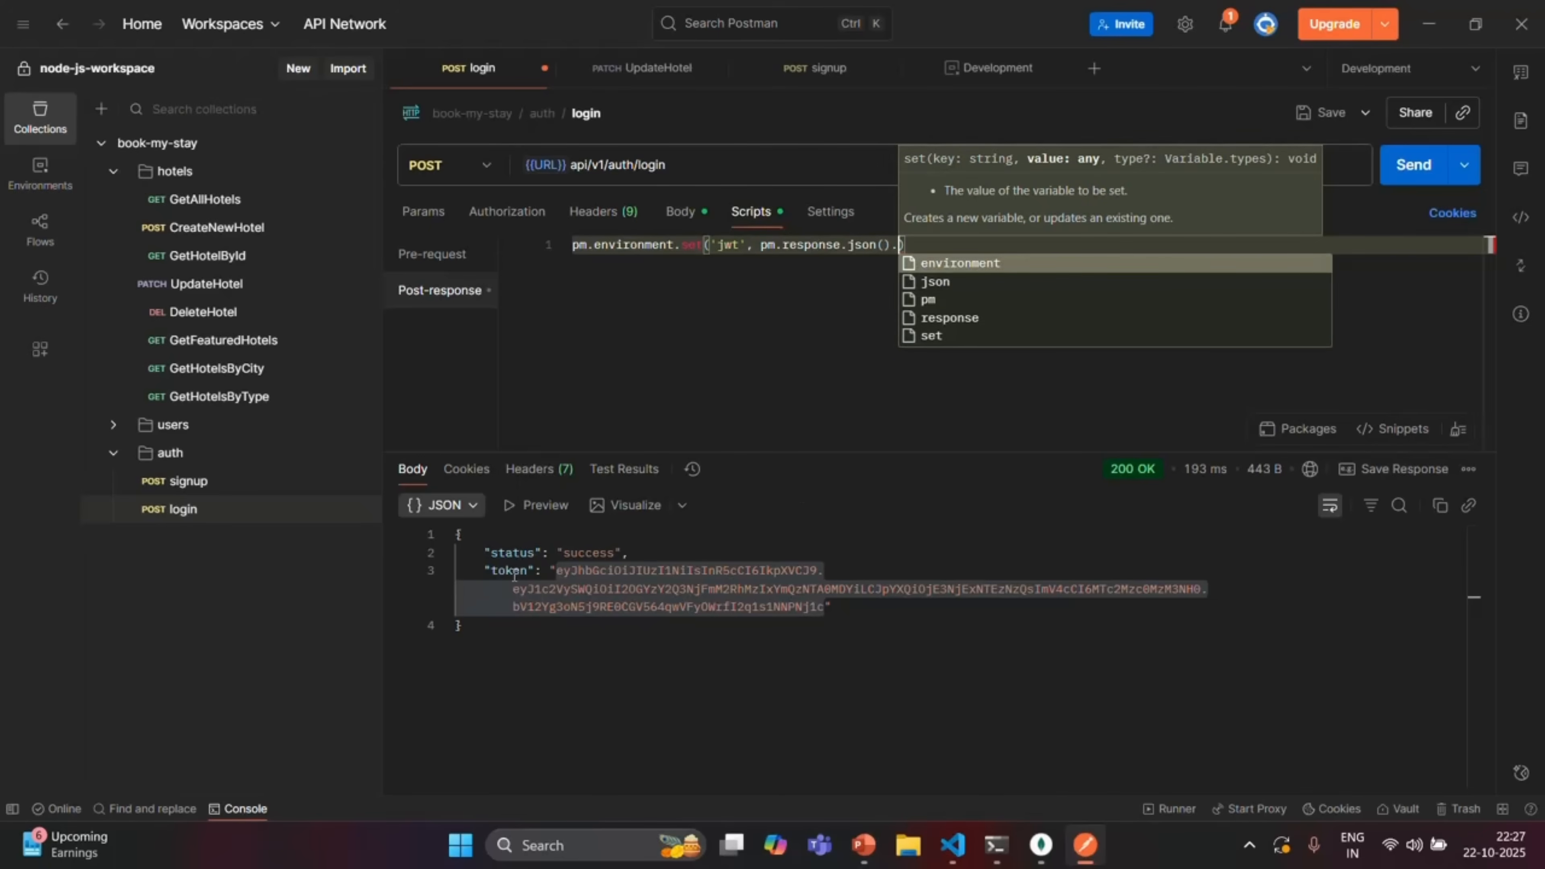
pyautogui.write('token')
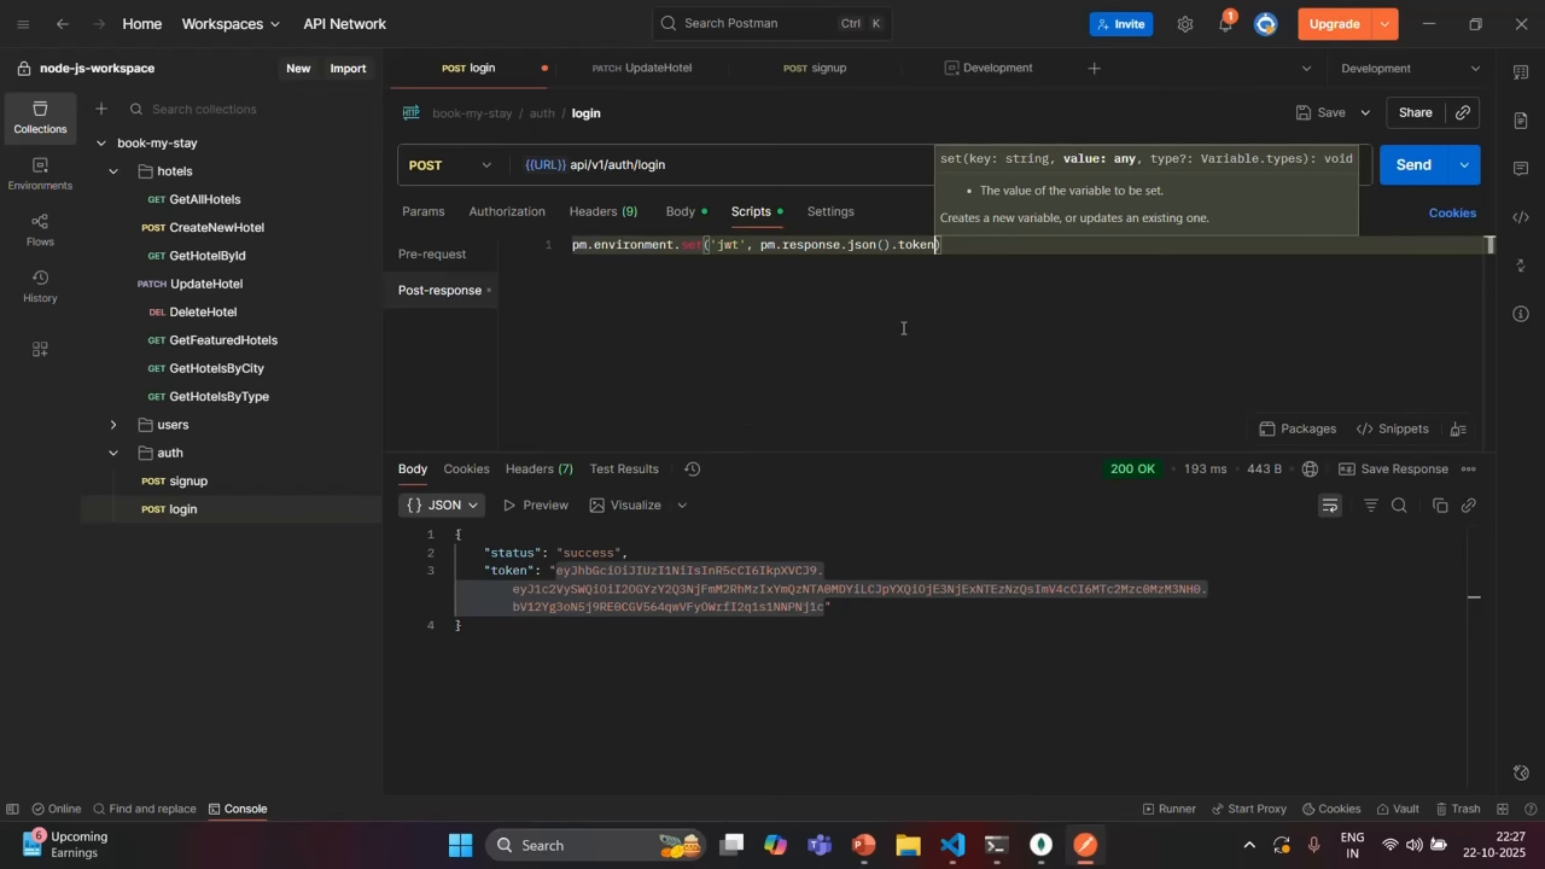
pyautogui.click(953, 245)
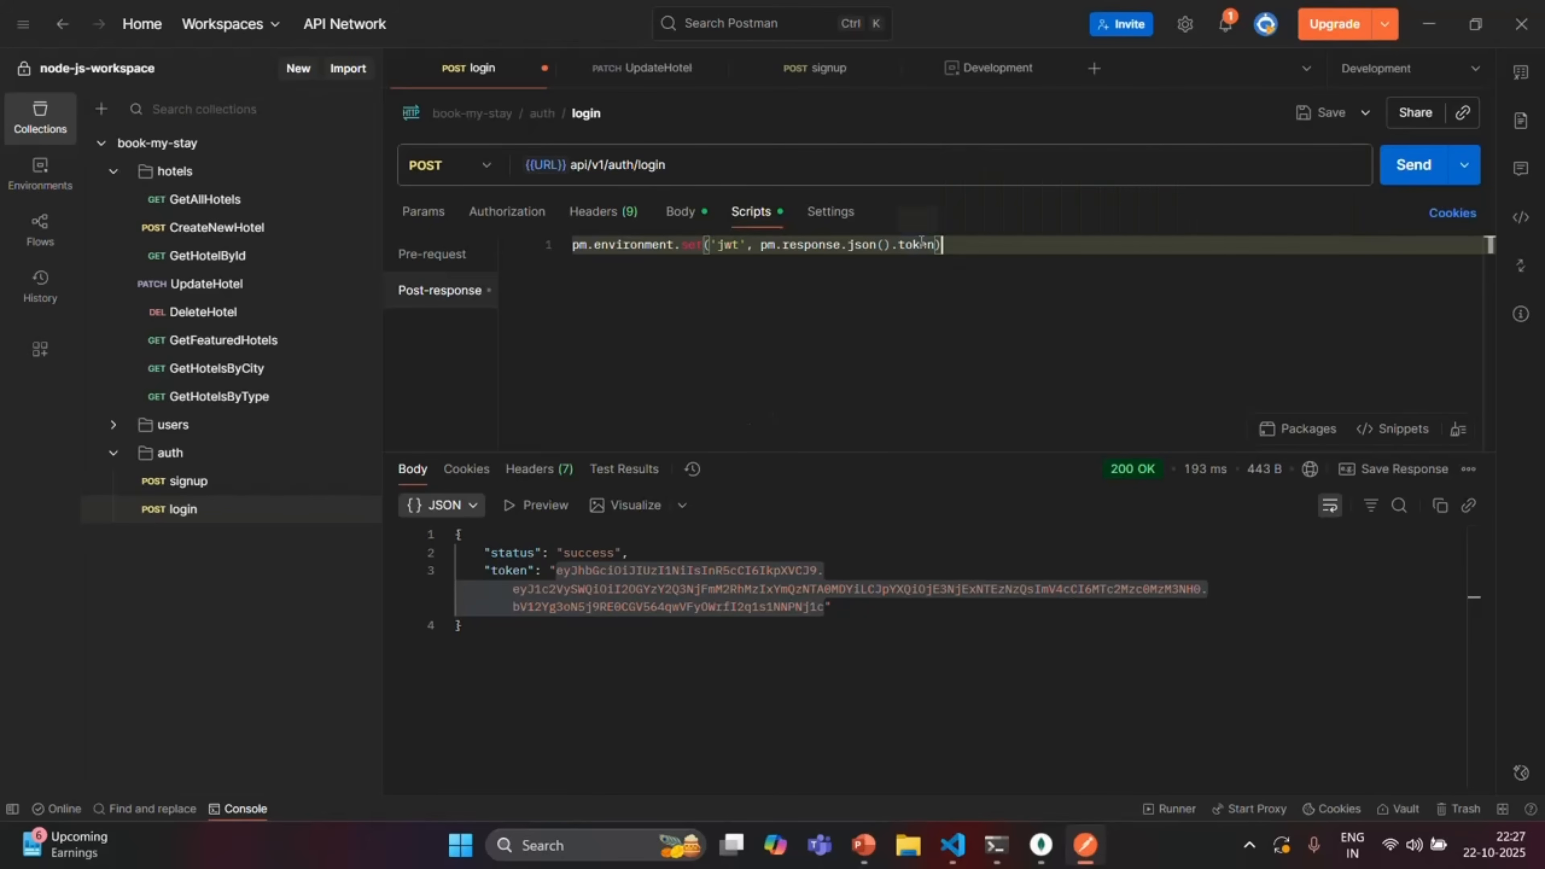
pyautogui.click(725, 246)
pyautogui.doubleClick(727, 246)
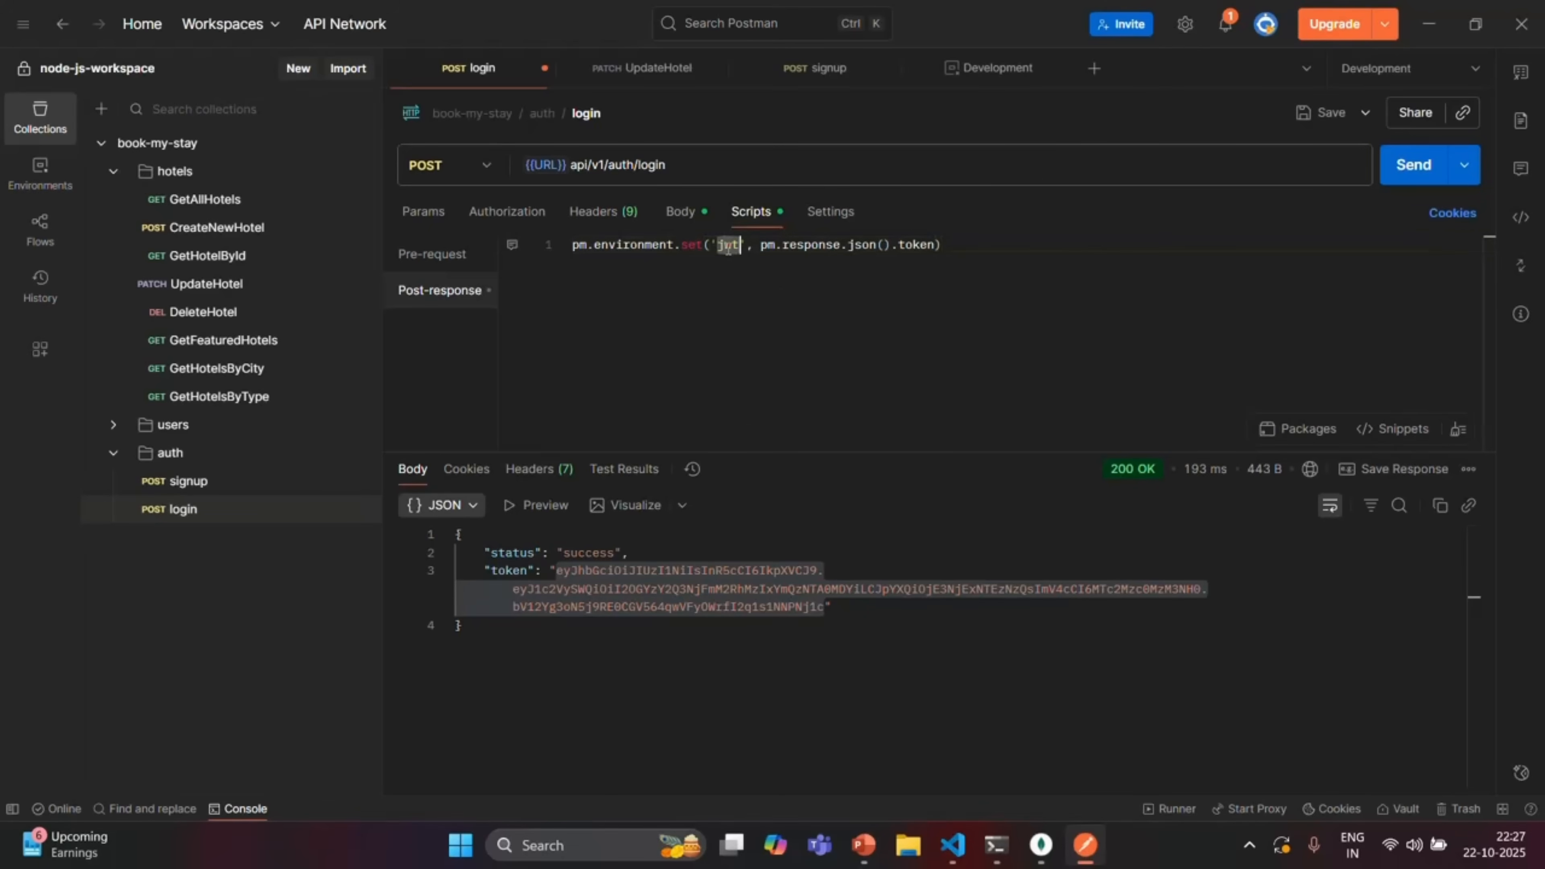
pyautogui.click(1013, 238)
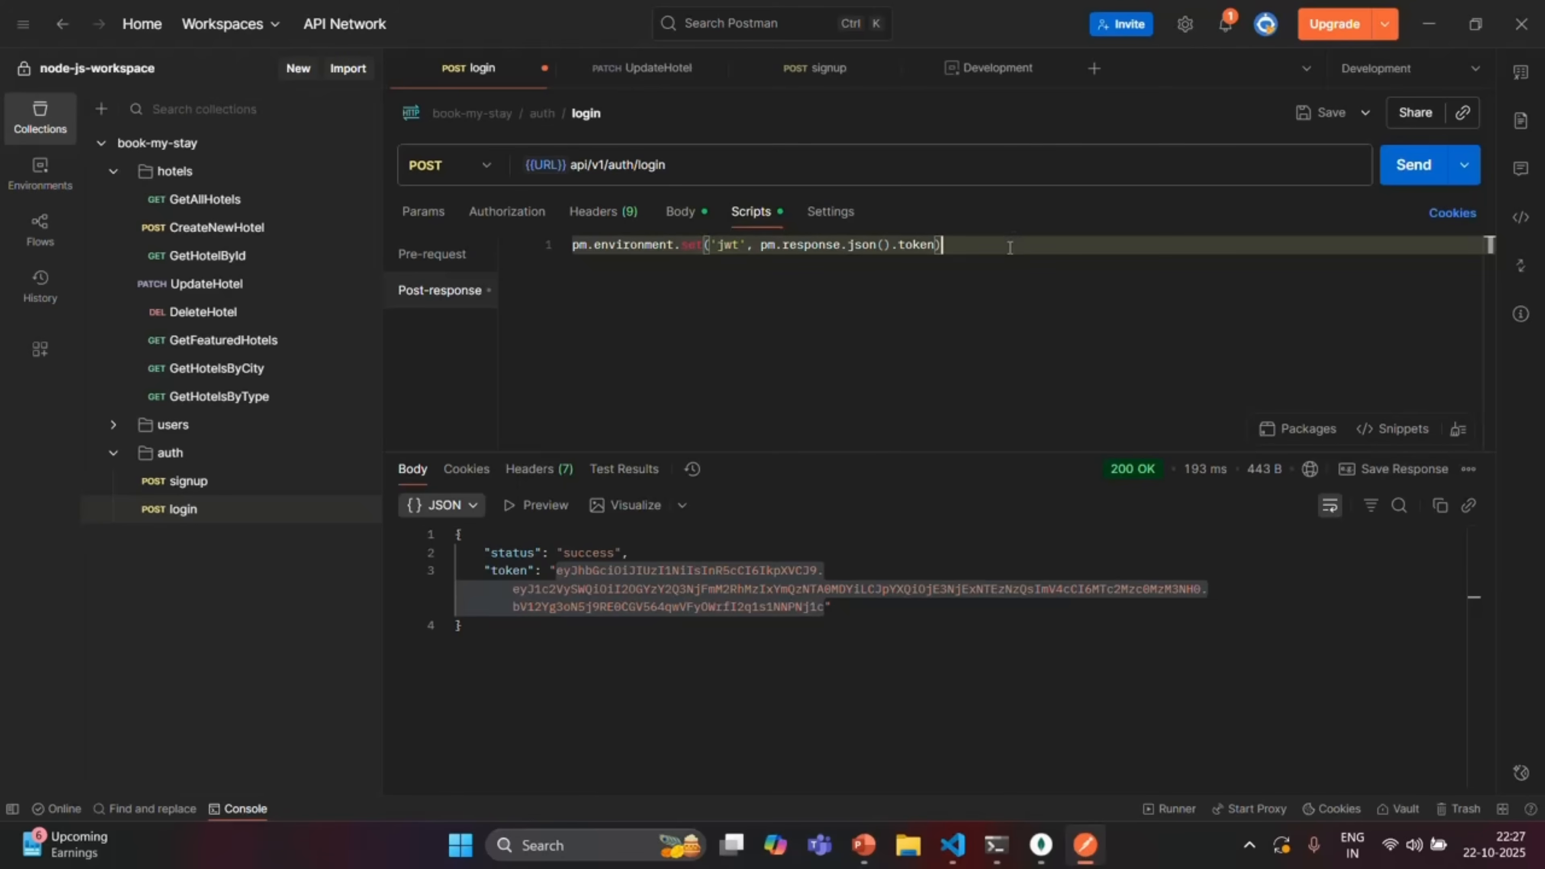
pyautogui.write(';')
pyautogui.click(1332, 114)
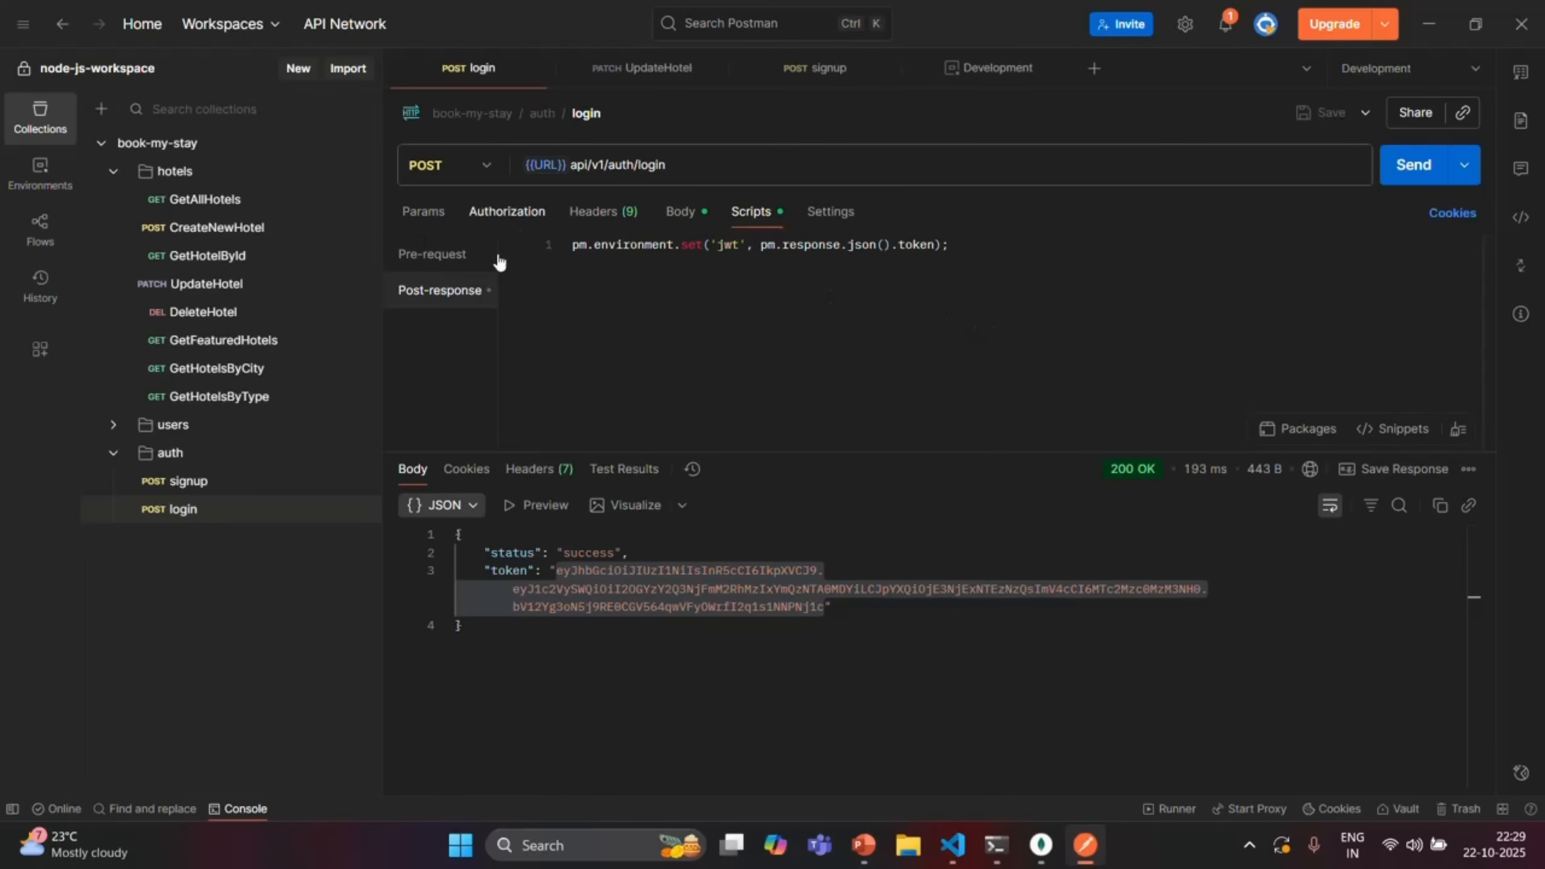
# Re-send POST login for a fresh token, view the Development variables, then open UpdateHotel
pyautogui.click(681, 213)
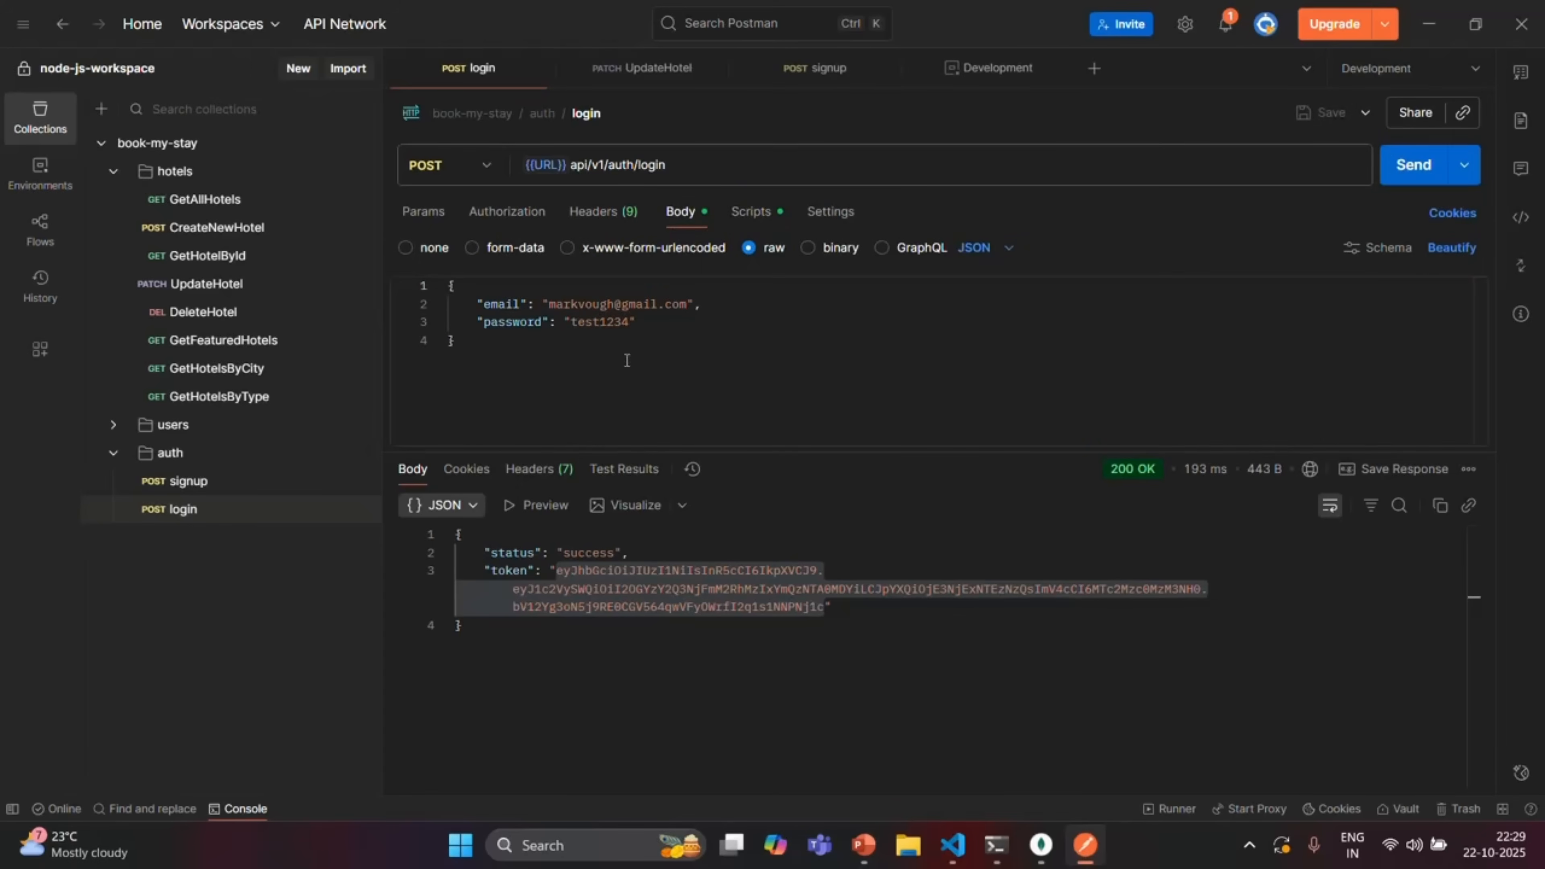
pyautogui.click(551, 304)
pyautogui.moveTo(550, 304); pyautogui.dragTo(687, 305)
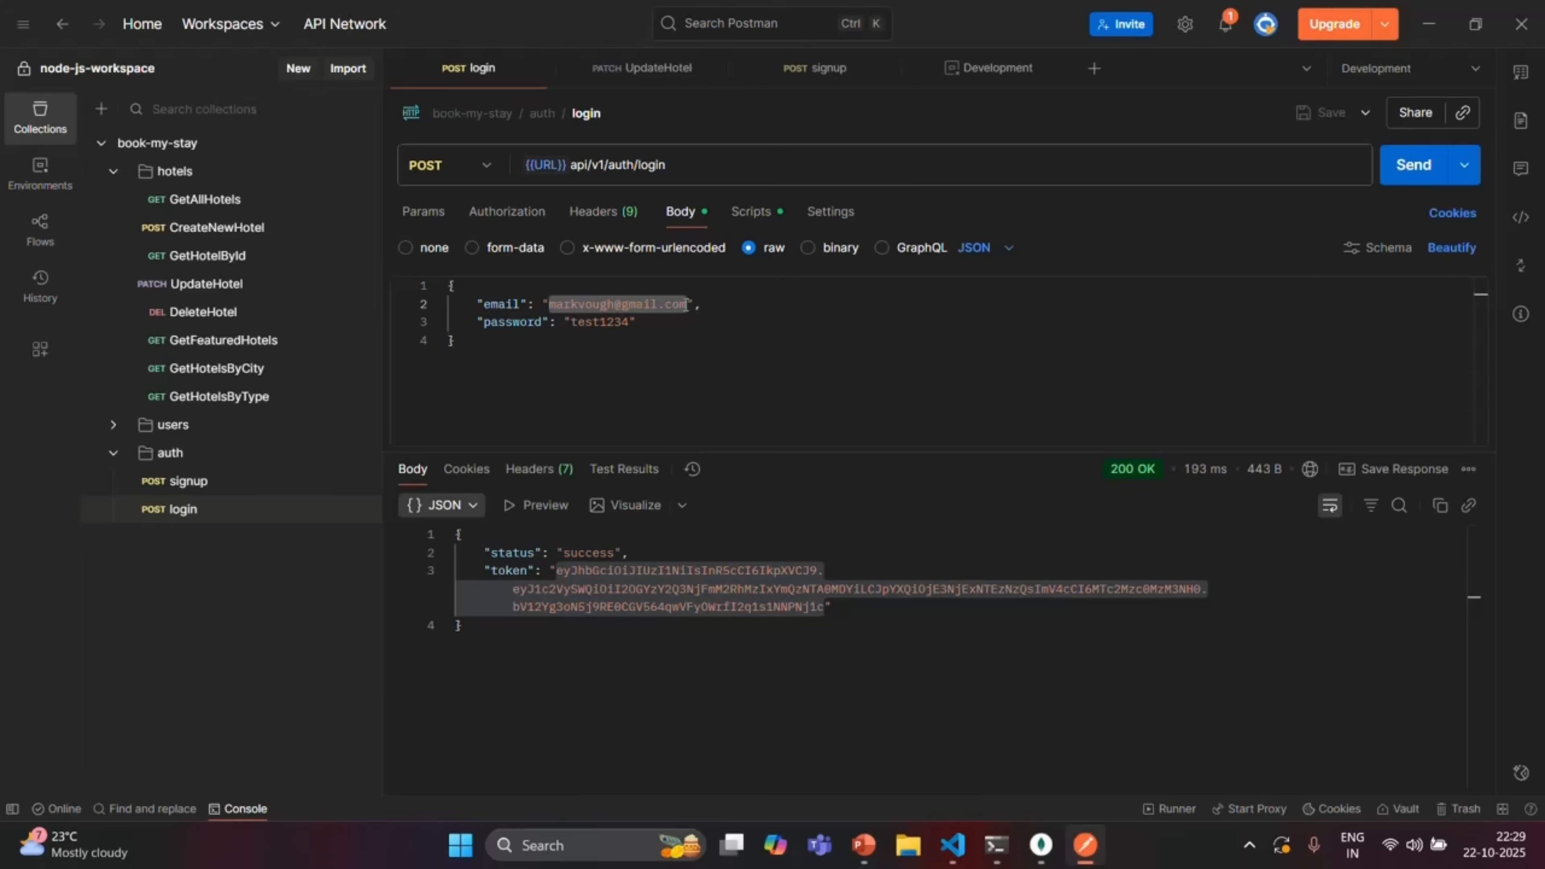
pyautogui.click(1413, 168)
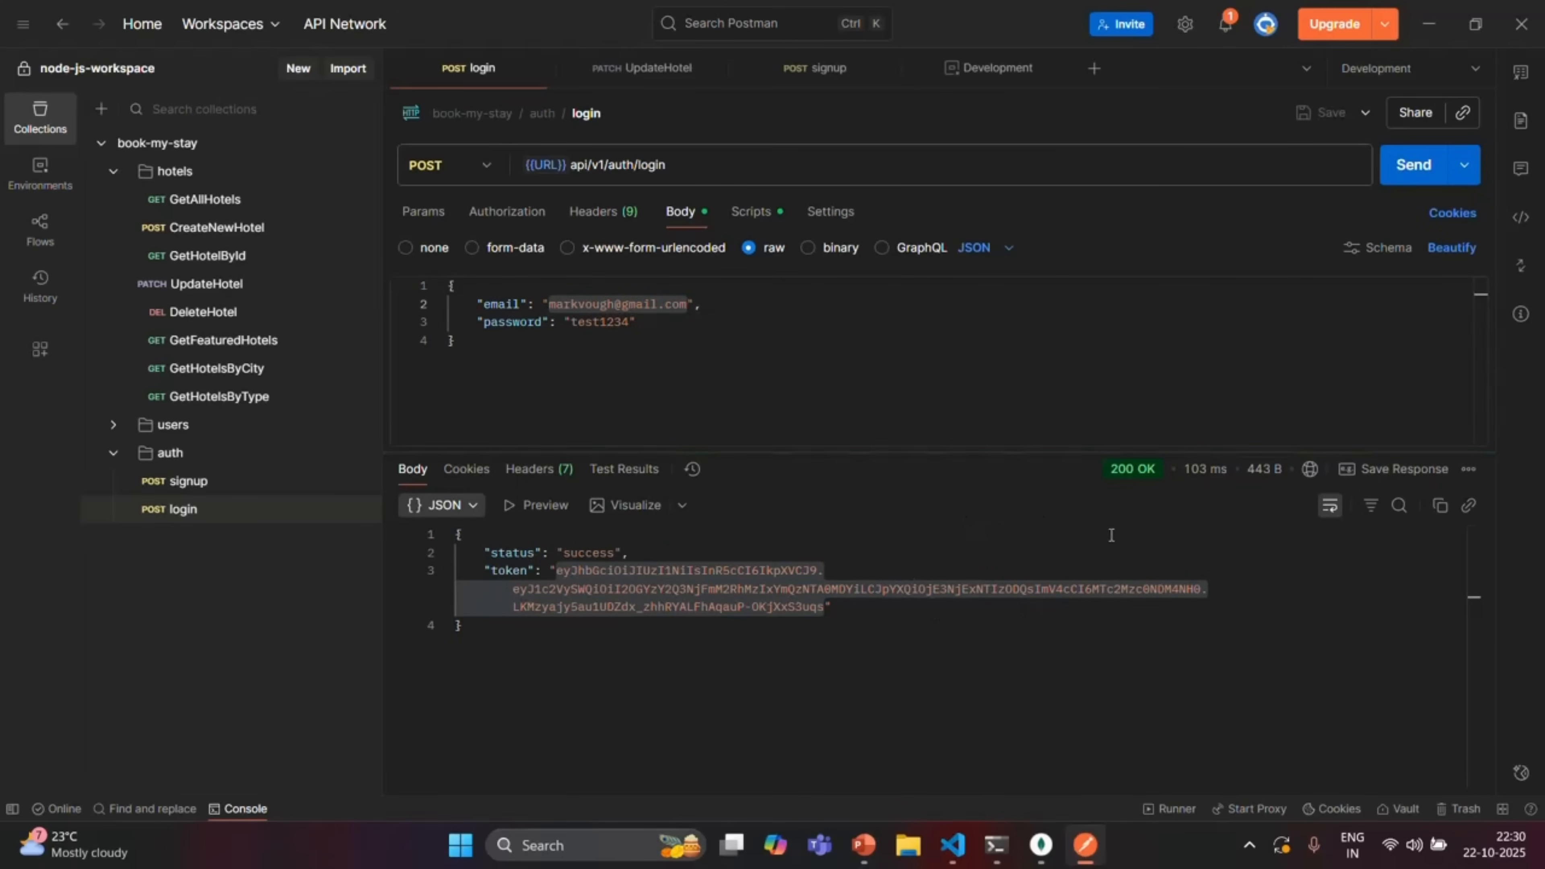
pyautogui.click(1012, 70)
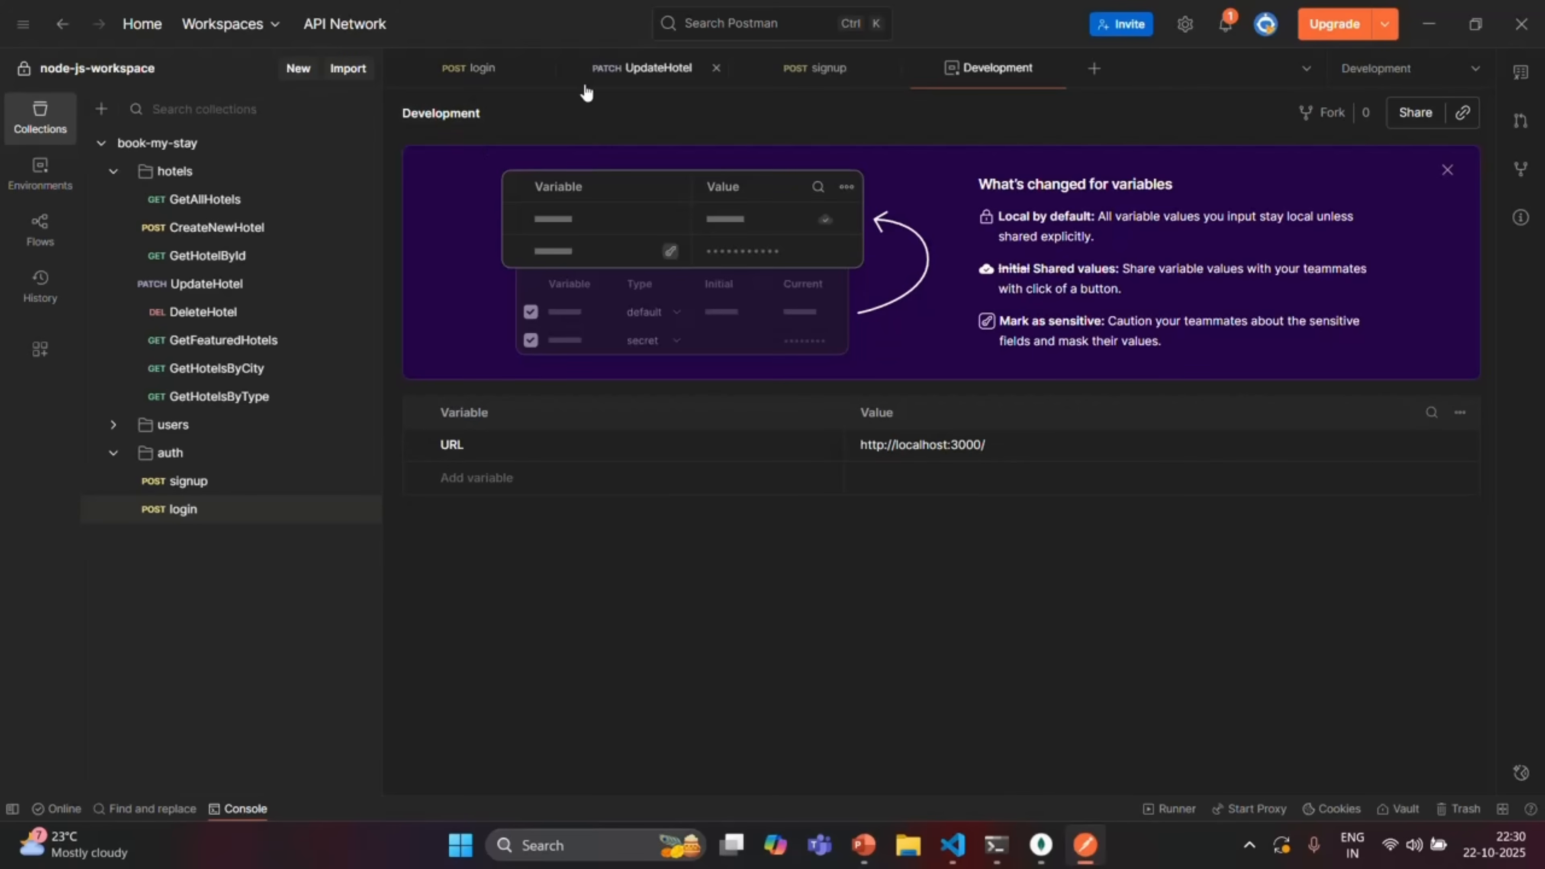
pyautogui.click(645, 71)
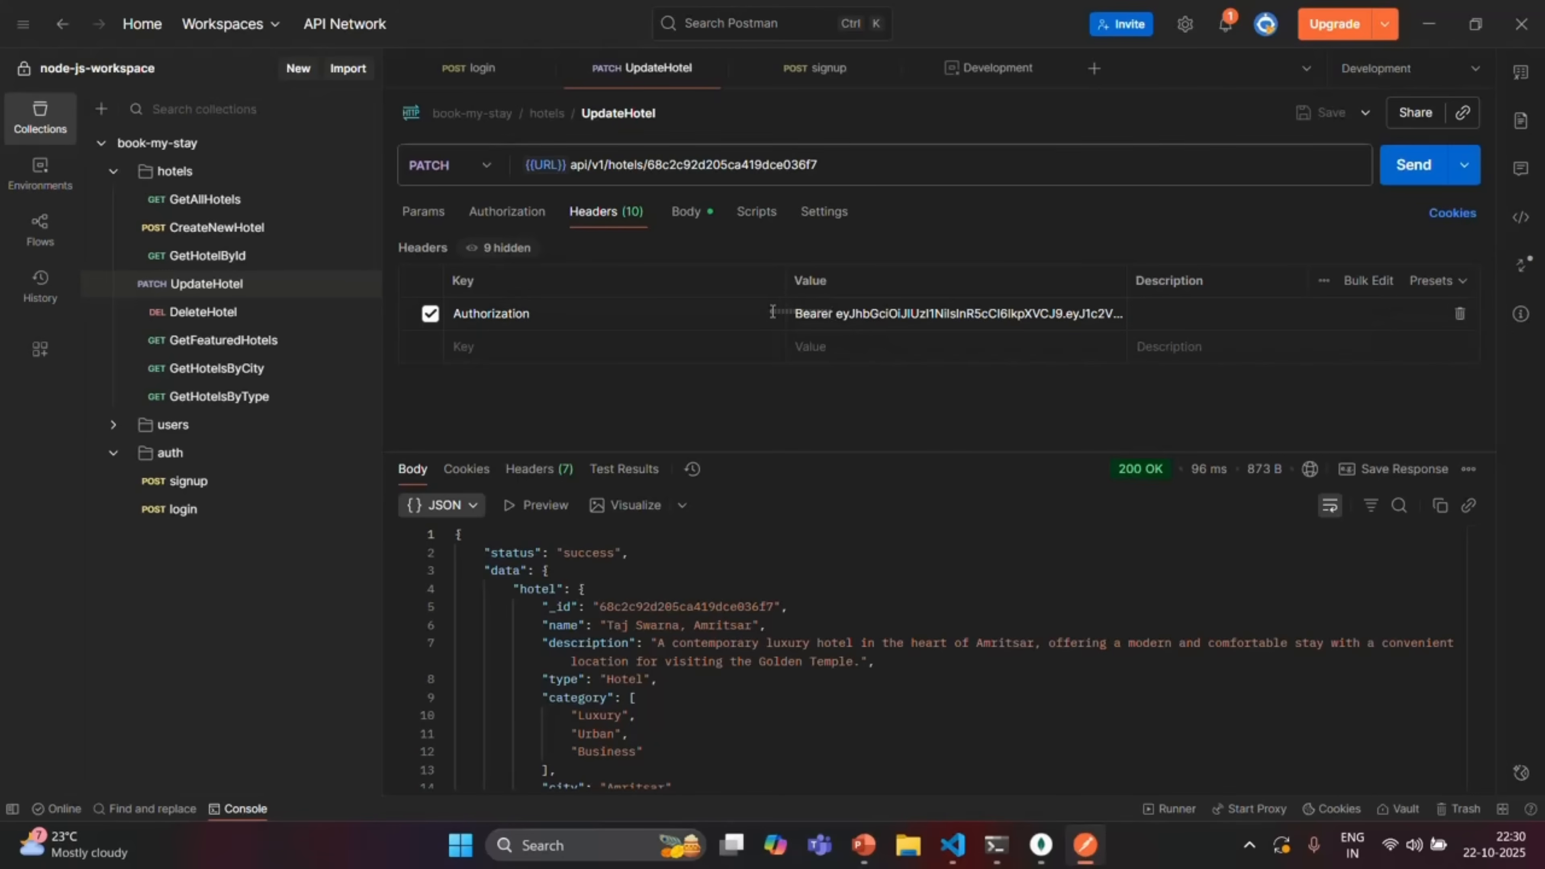
# Uncheck UpdateHotel's hard-coded Authorization header and set its Auth Type to Bearer Token
pyautogui.click(839, 315)
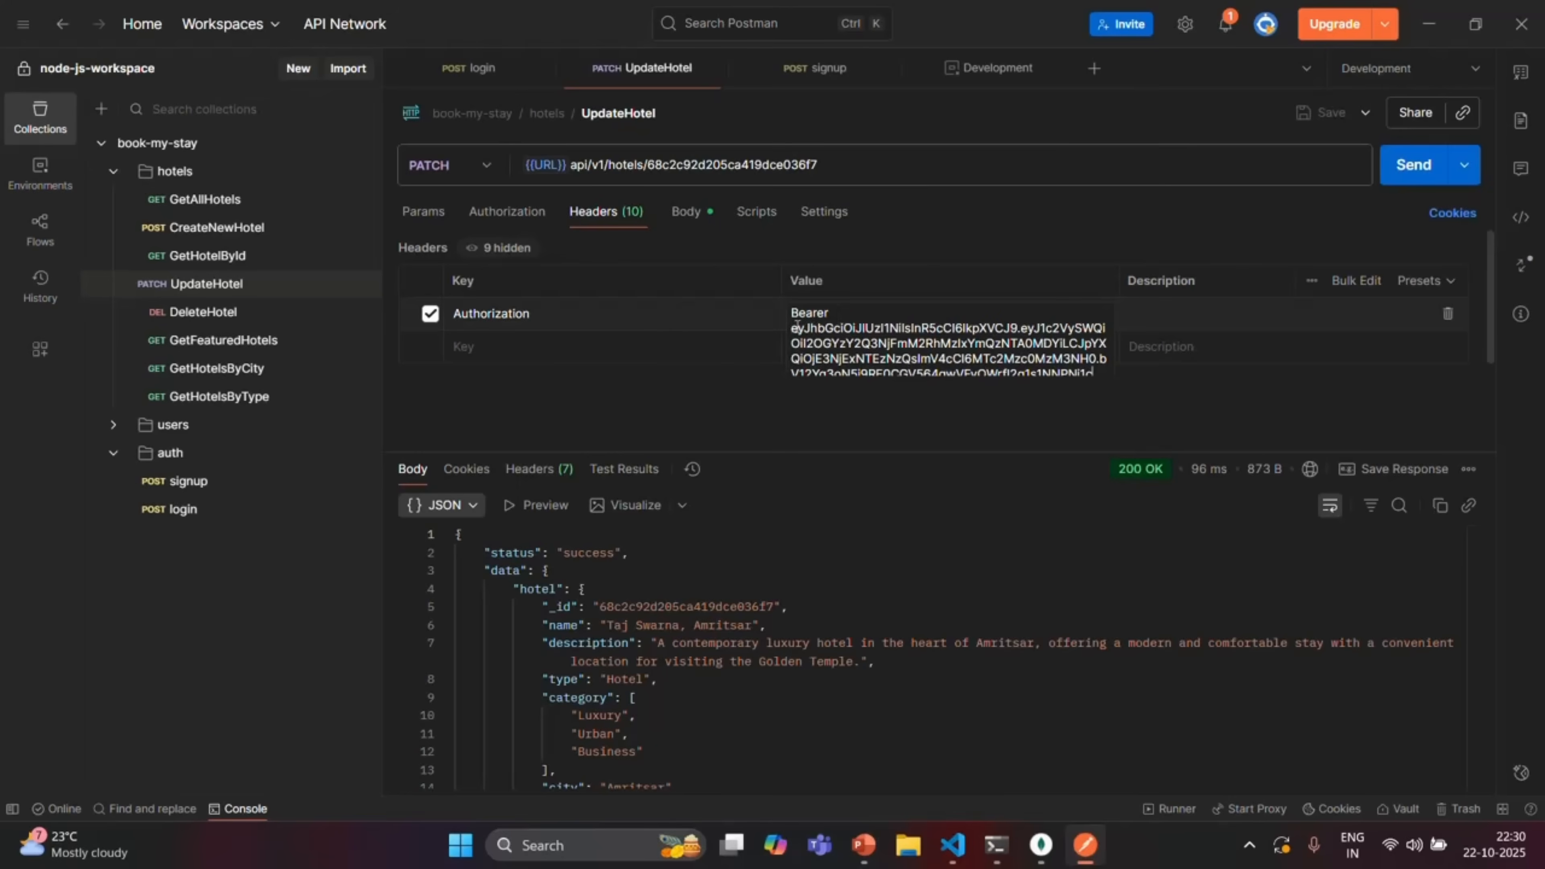
pyautogui.click(430, 315)
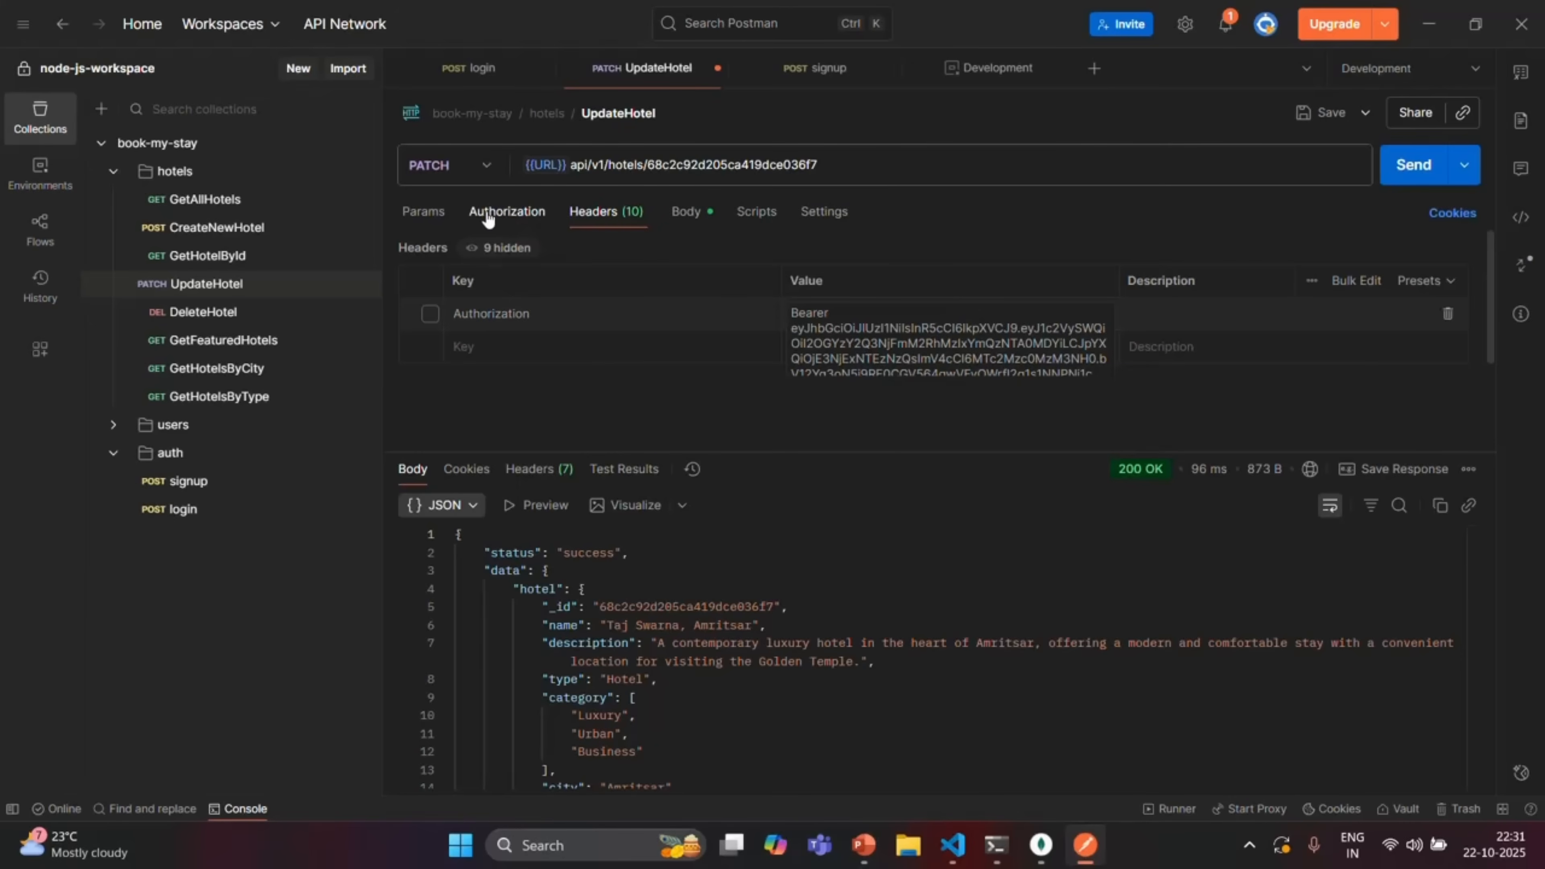
pyautogui.click(522, 223)
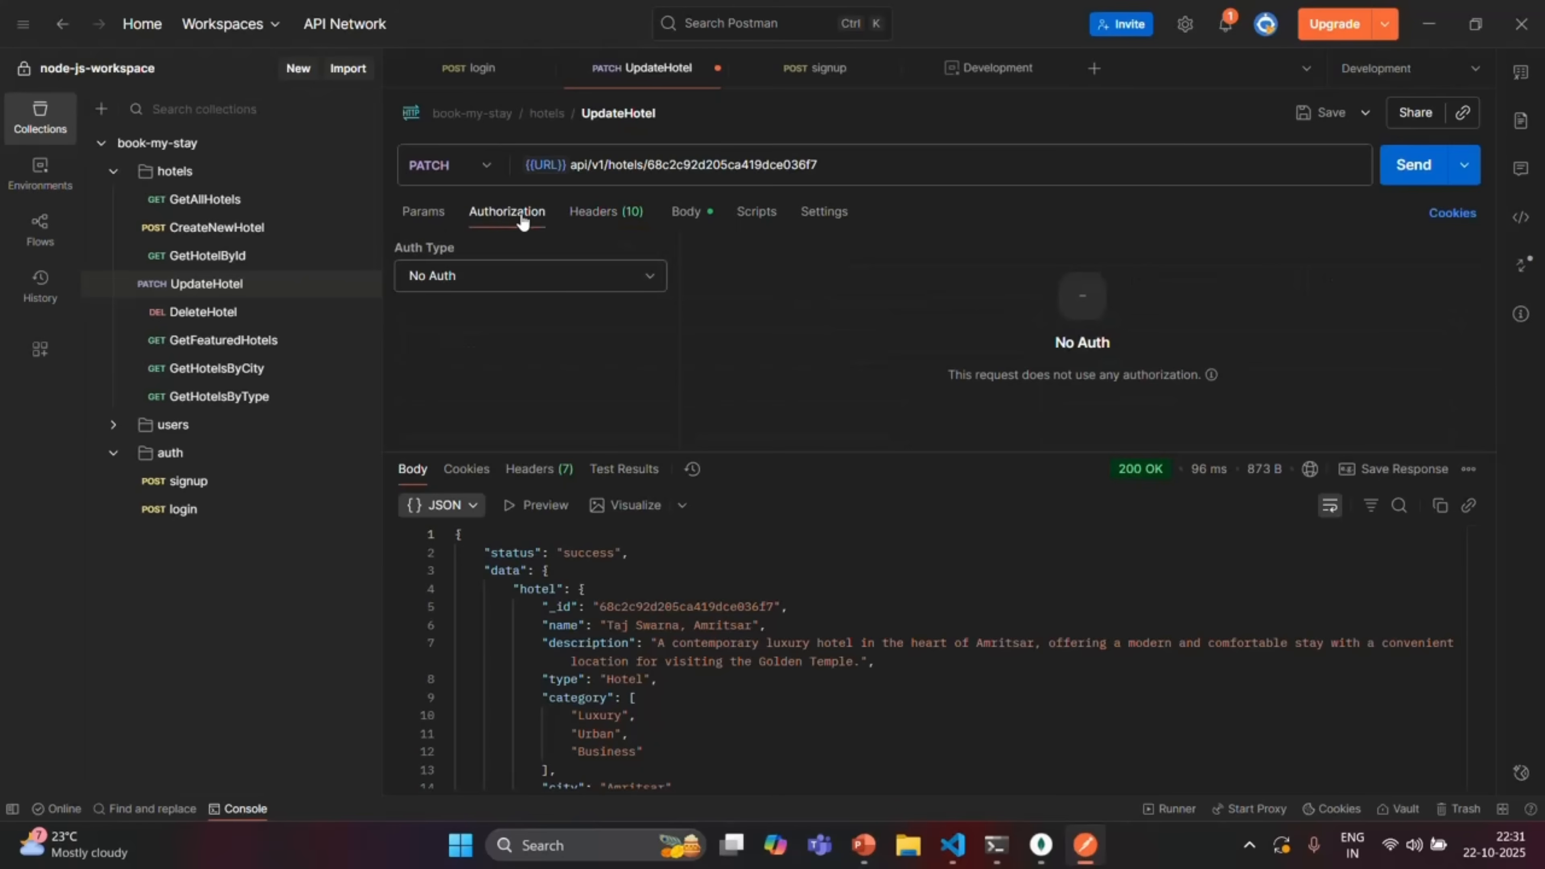
pyautogui.click(647, 277)
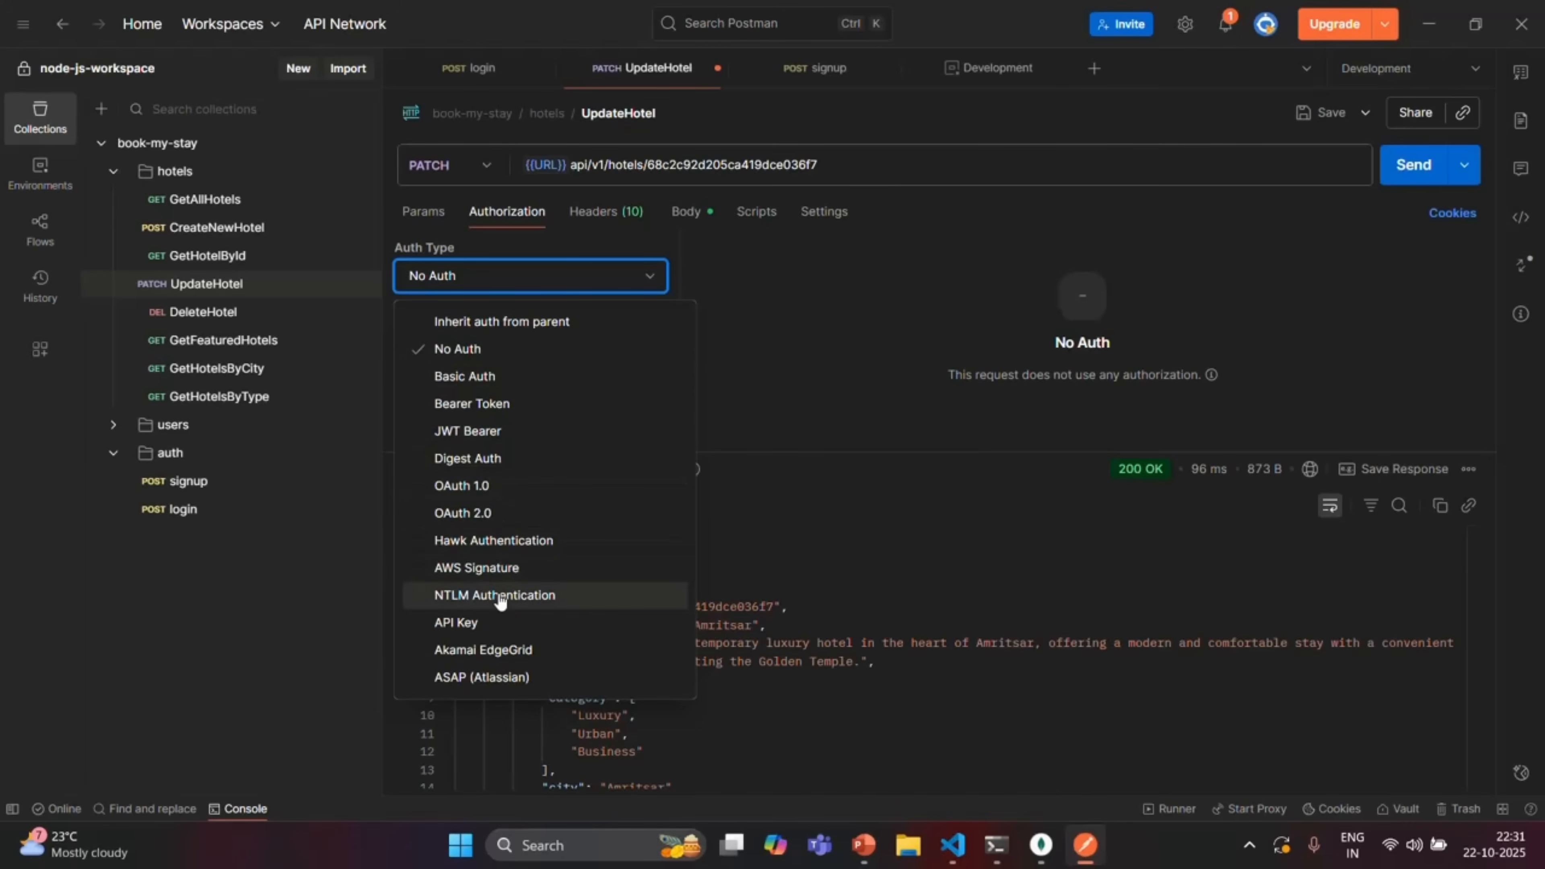
pyautogui.click(521, 404)
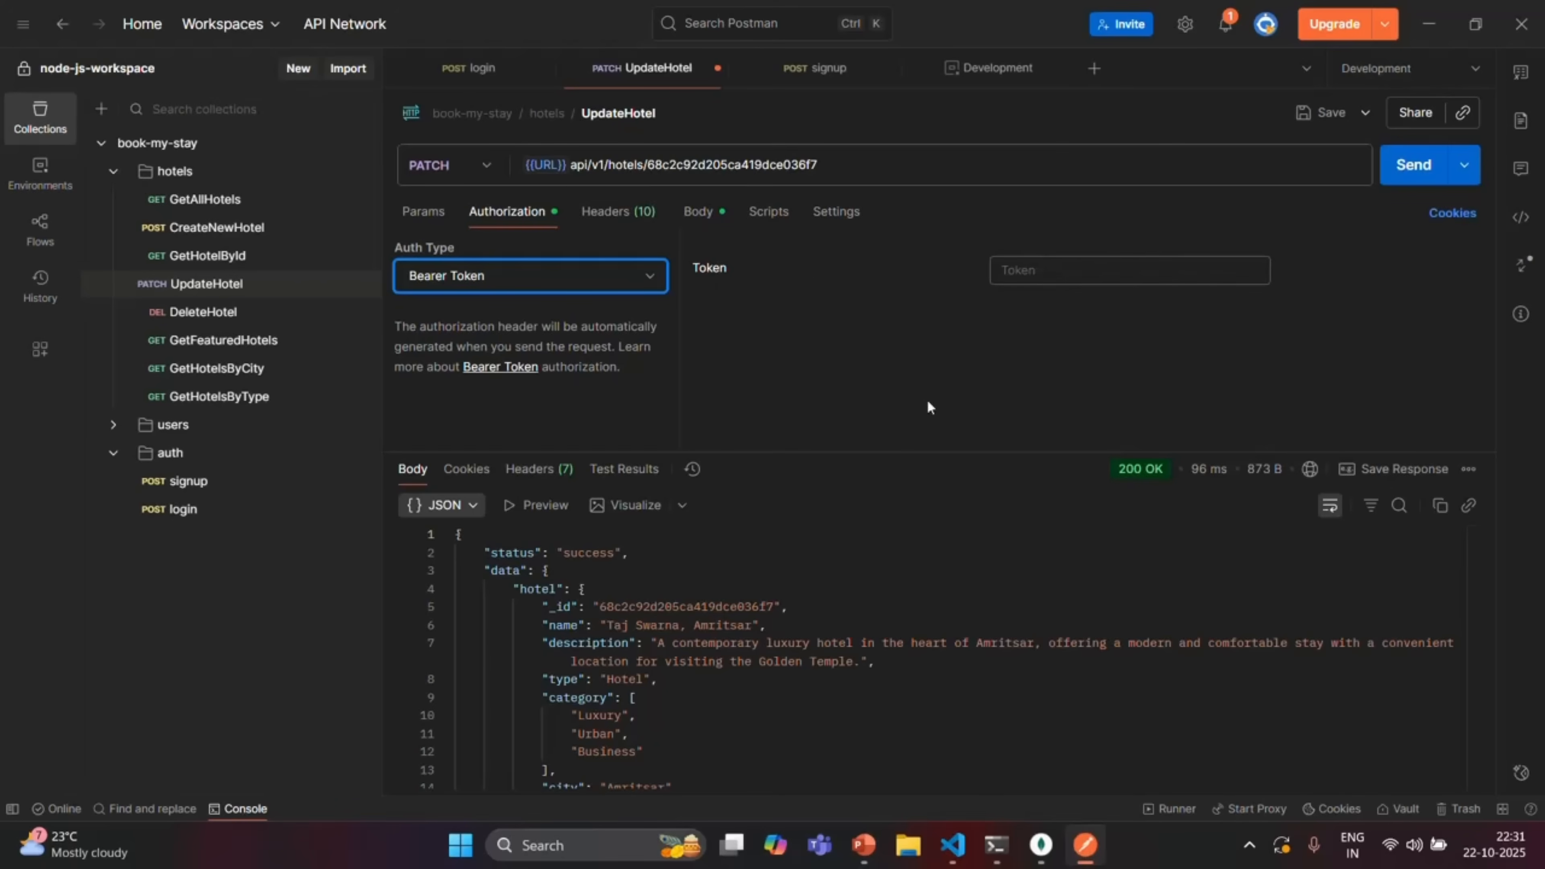
pyautogui.click(470, 71)
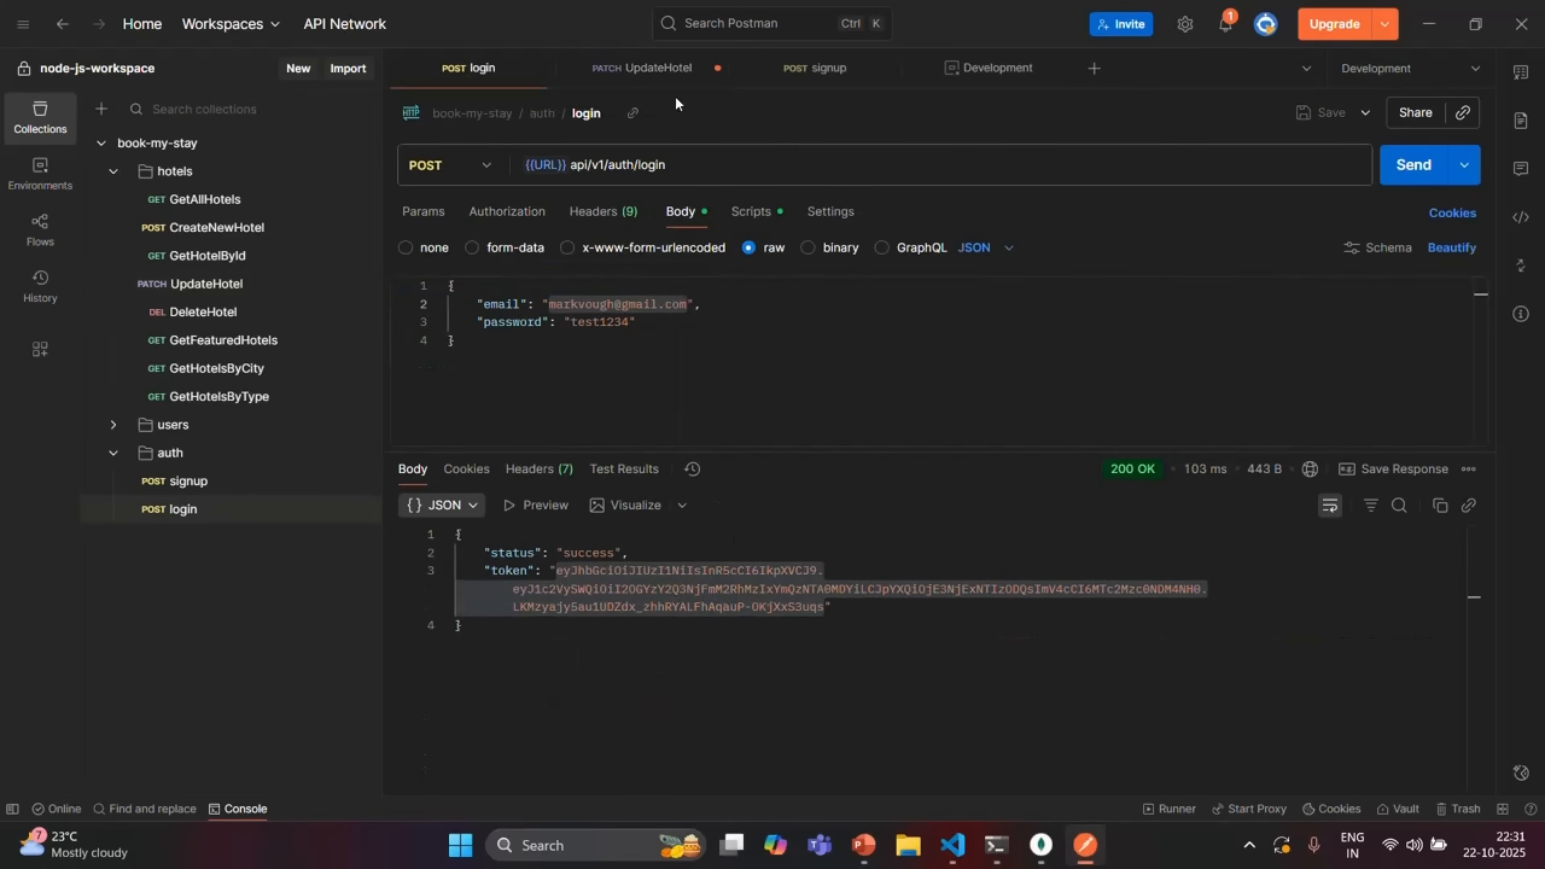
# Enter {{jwt}} in UpdateHotel's Bearer Token field
pyautogui.click(664, 73)
pyautogui.click(1017, 270)
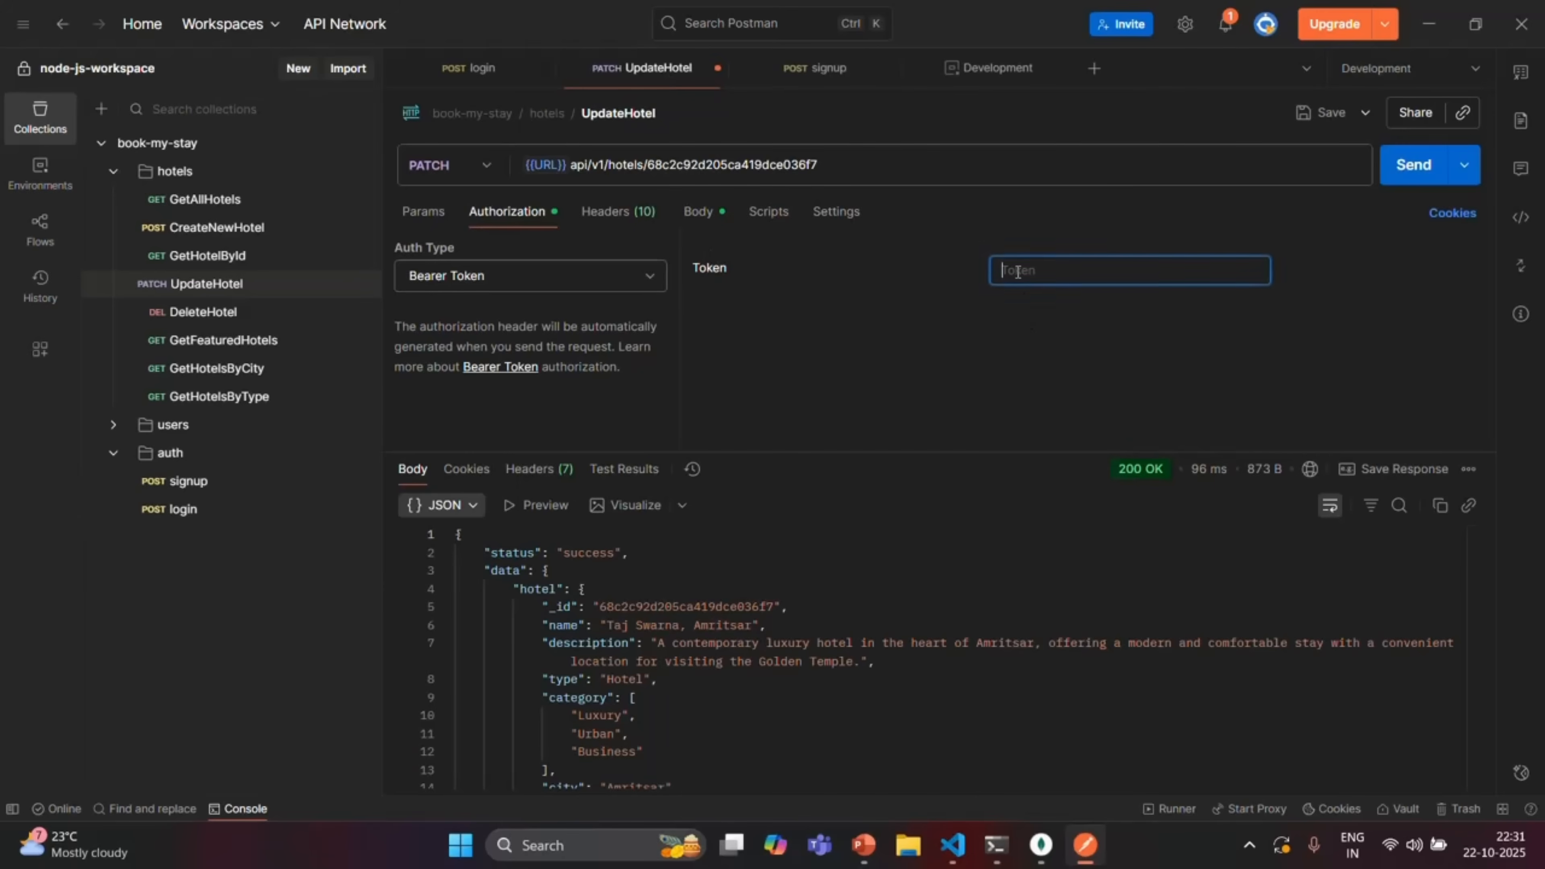
pyautogui.write('{')
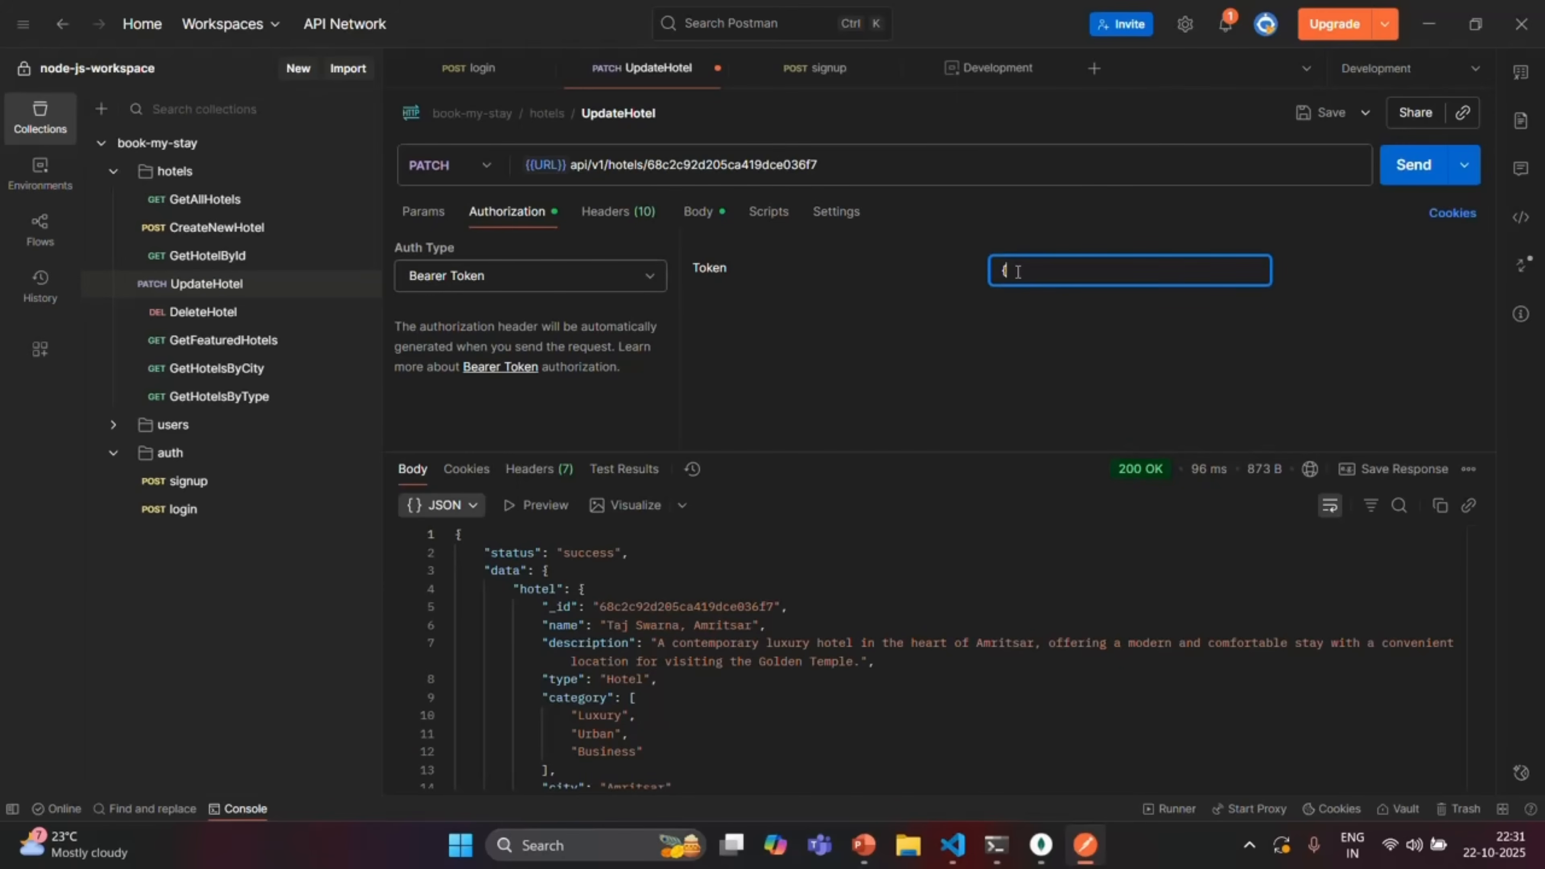
pyautogui.write('{')
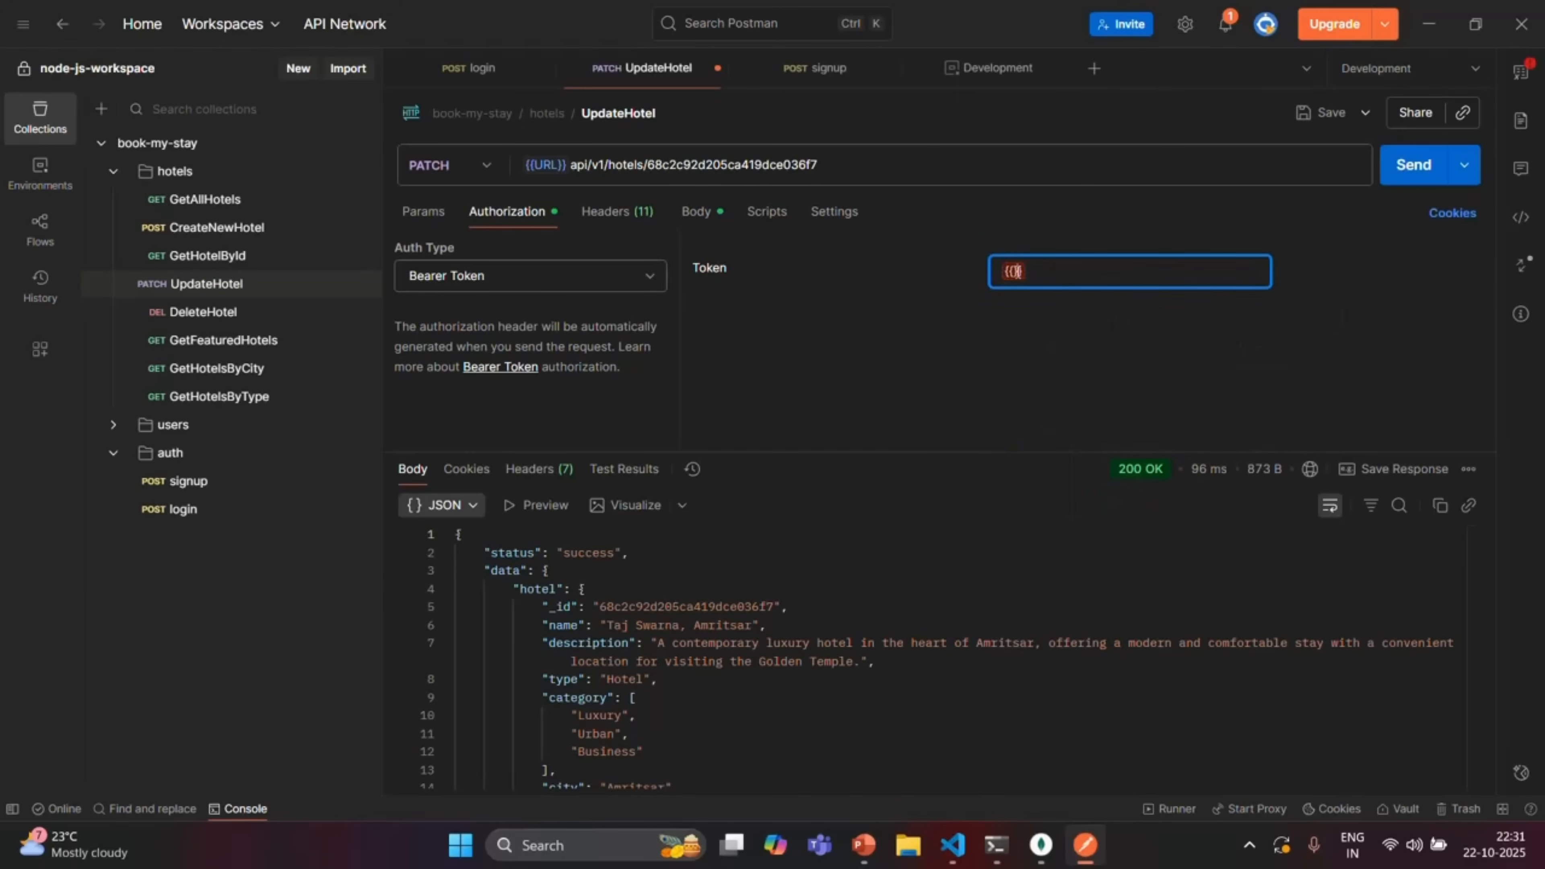
pyautogui.write('jwt')
pyautogui.moveTo(1025, 272)
# Insert the 'Set an environment variable' snippet into login's post-response script
pyautogui.click(476, 67)
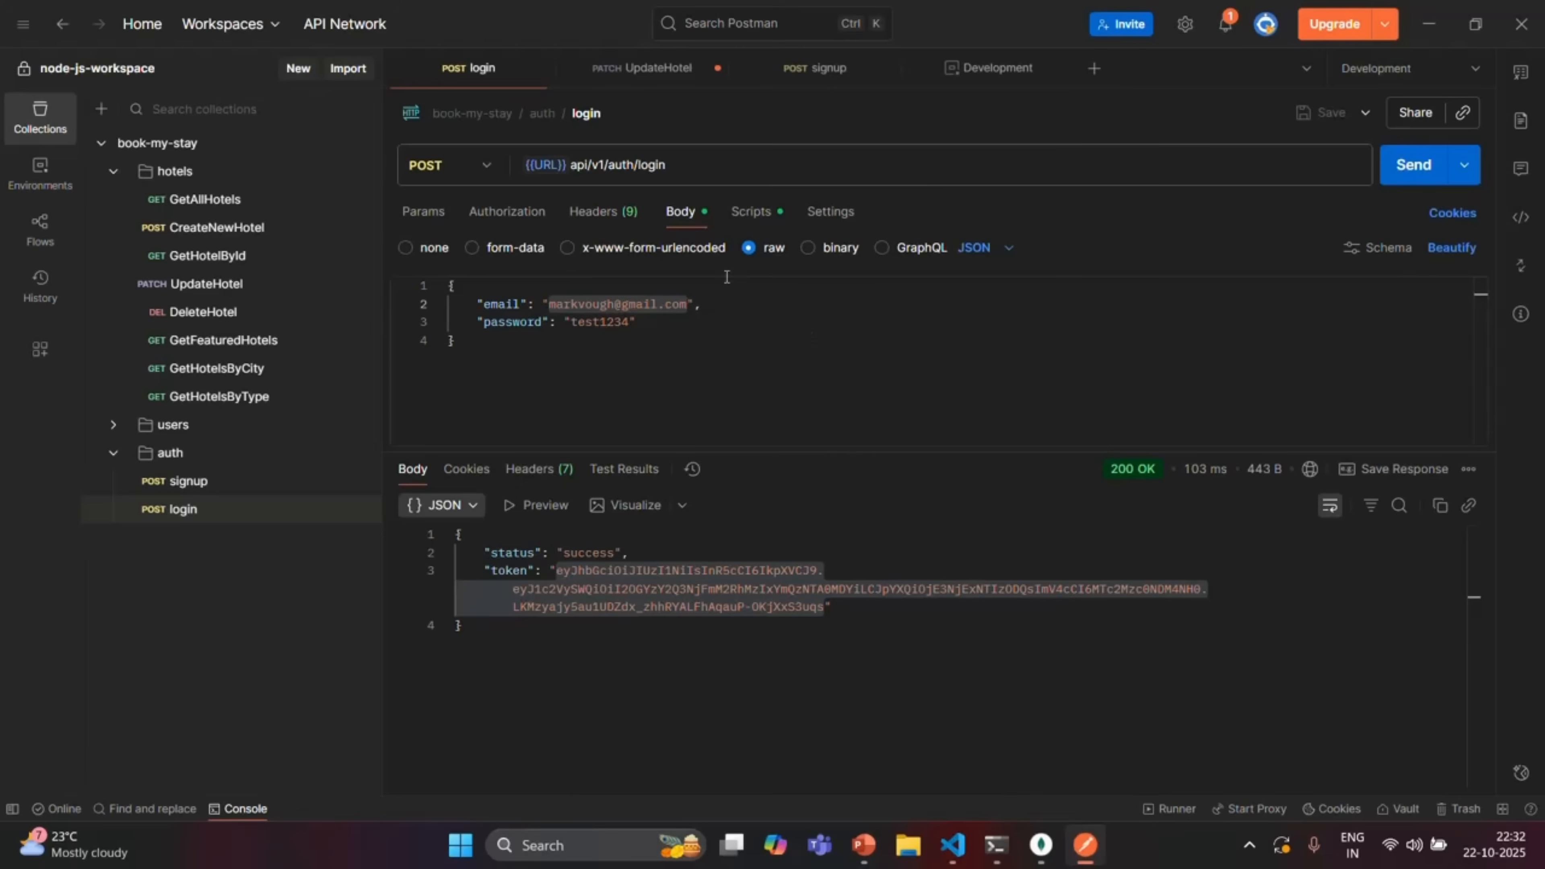
pyautogui.click(755, 213)
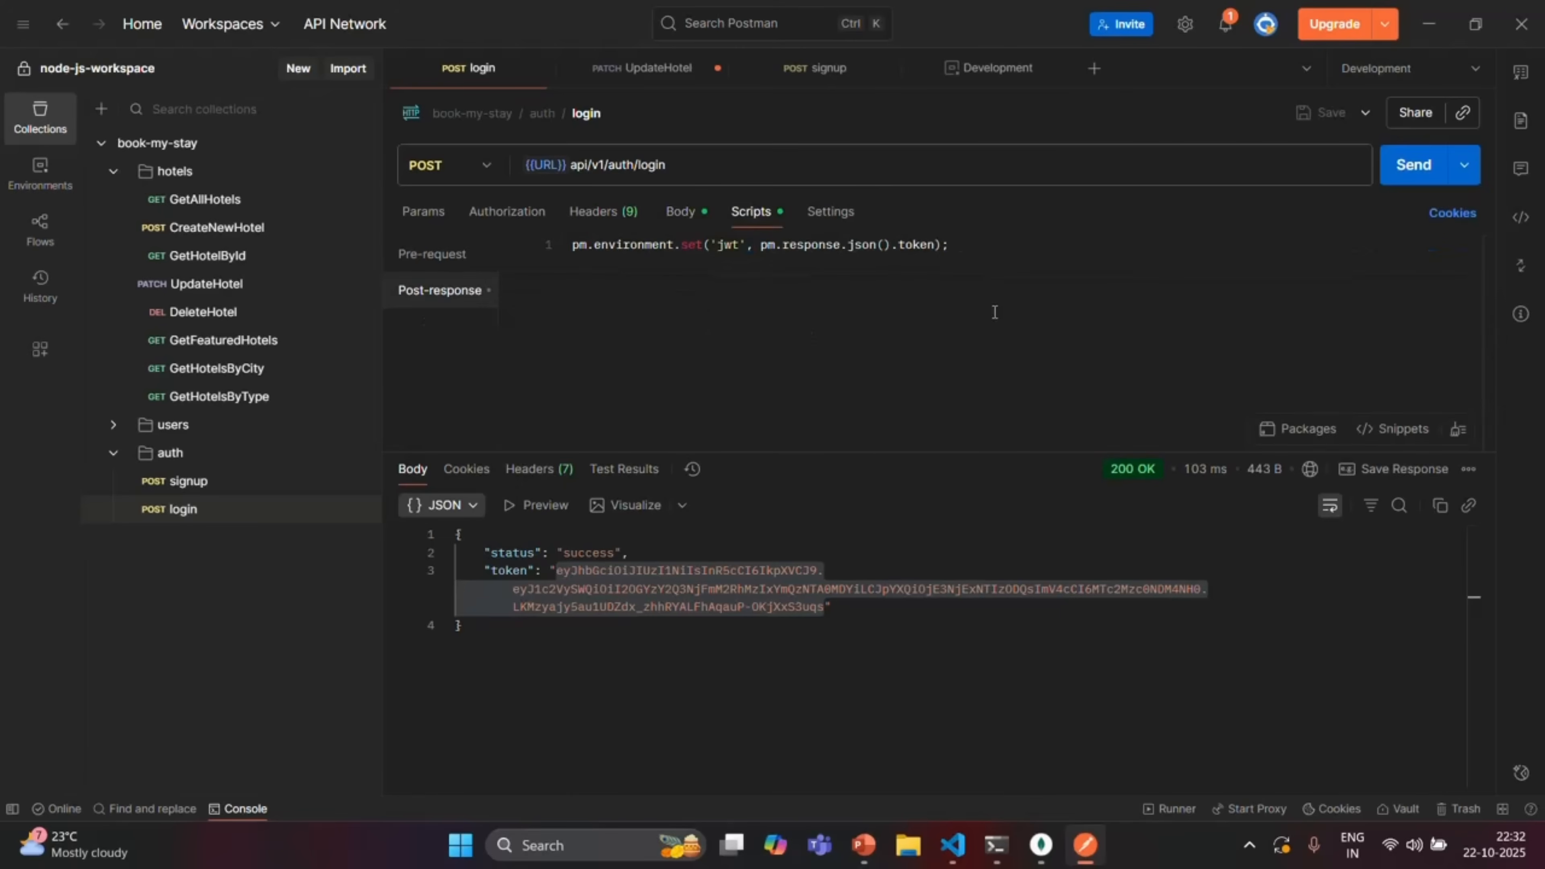
pyautogui.click(991, 248)
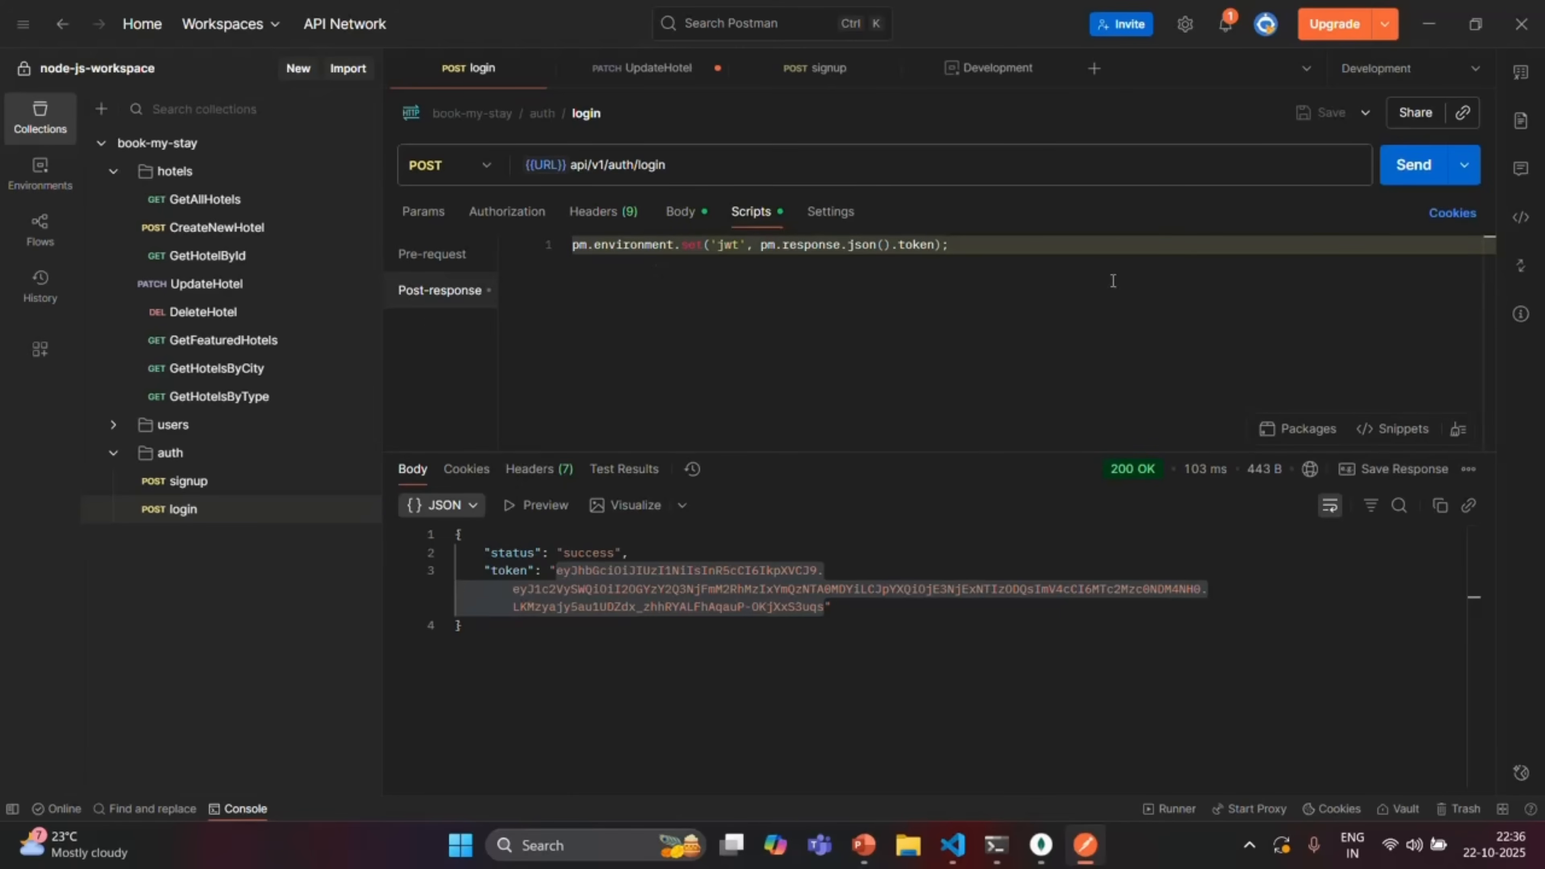
pyautogui.click(1407, 431)
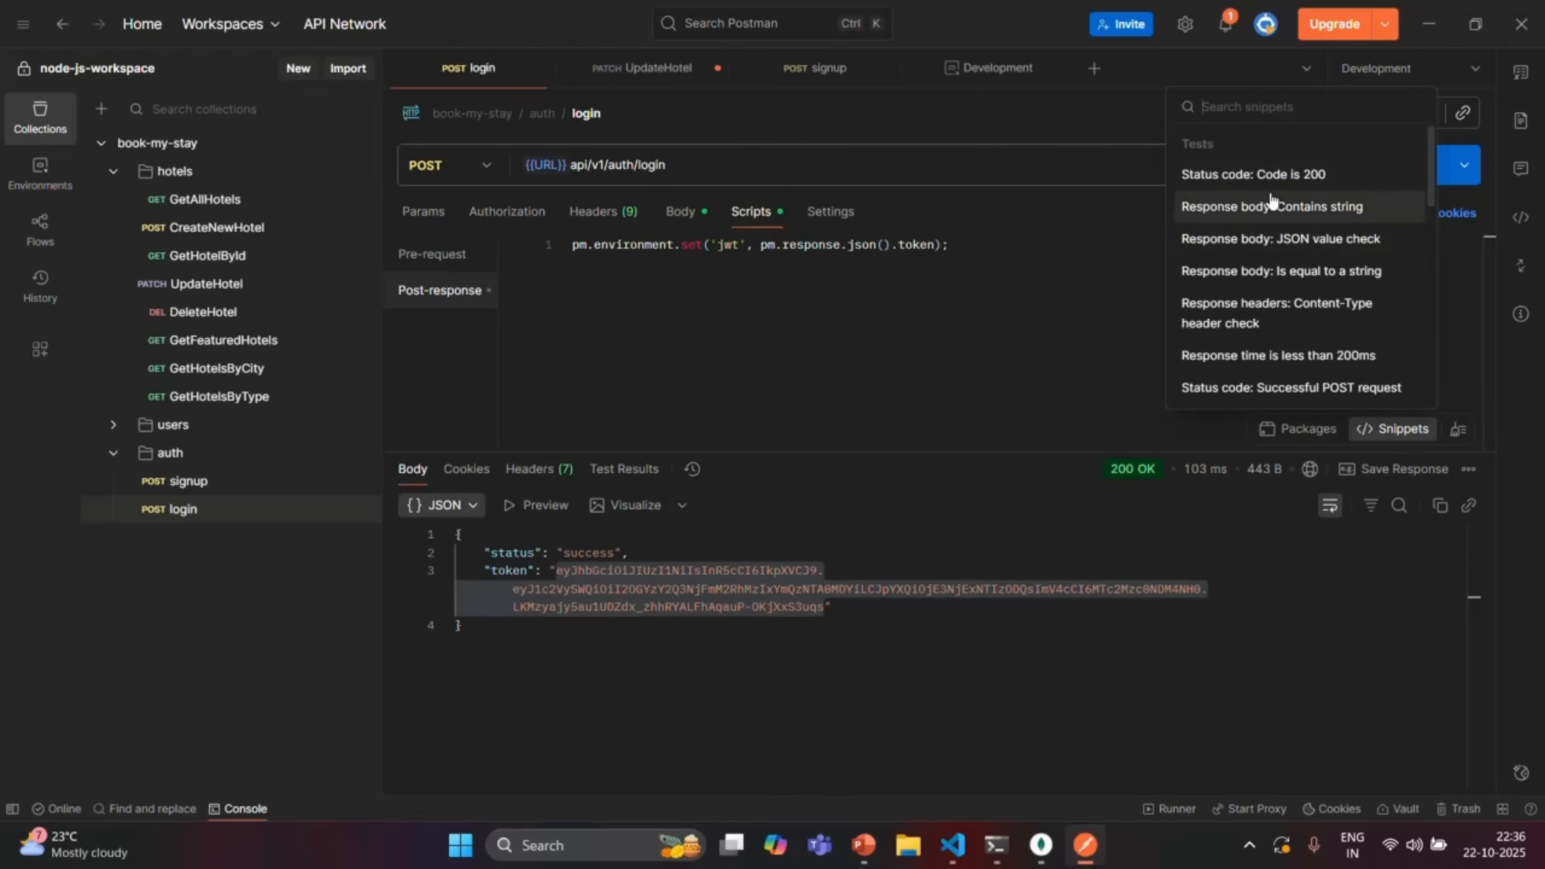
pyautogui.scroll(-2, 1299, 263)
pyautogui.scroll(-7, 1299, 263)
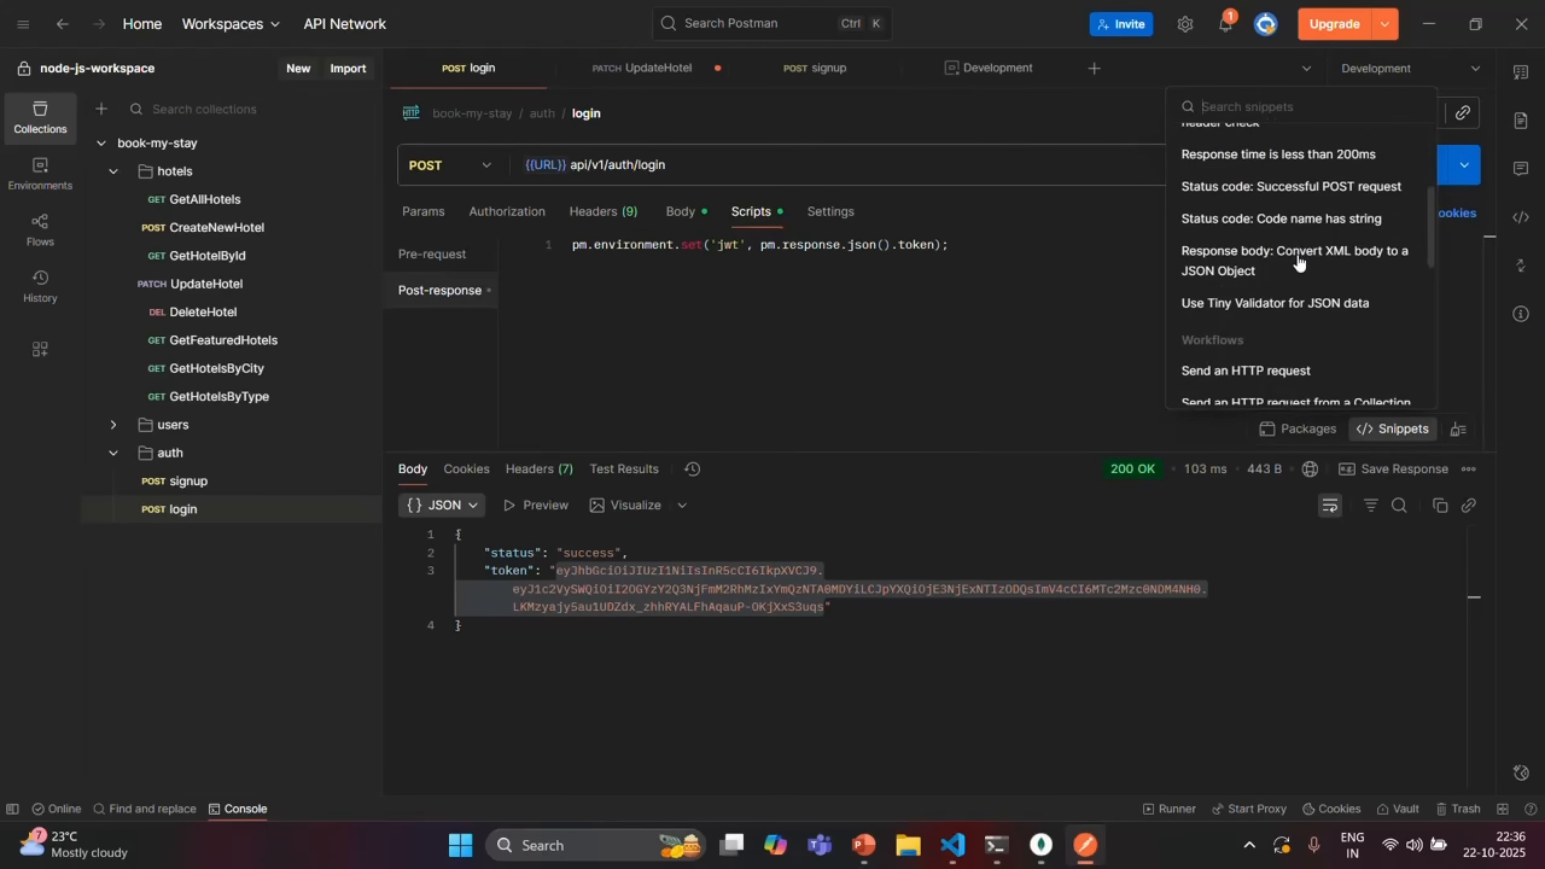
pyautogui.scroll(-3, 1299, 263)
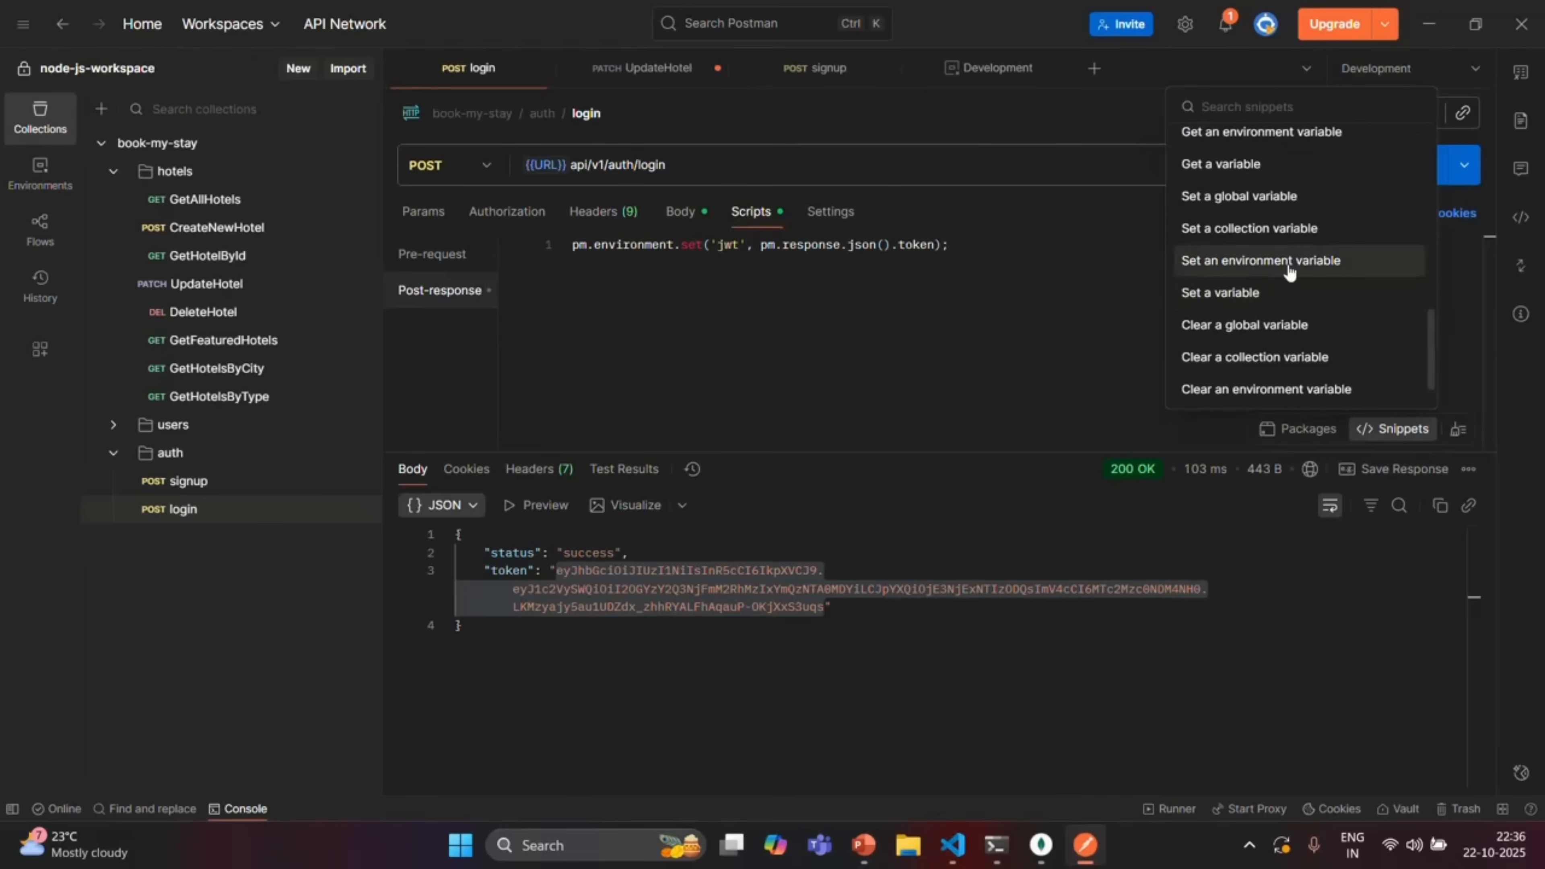
pyautogui.click(1270, 262)
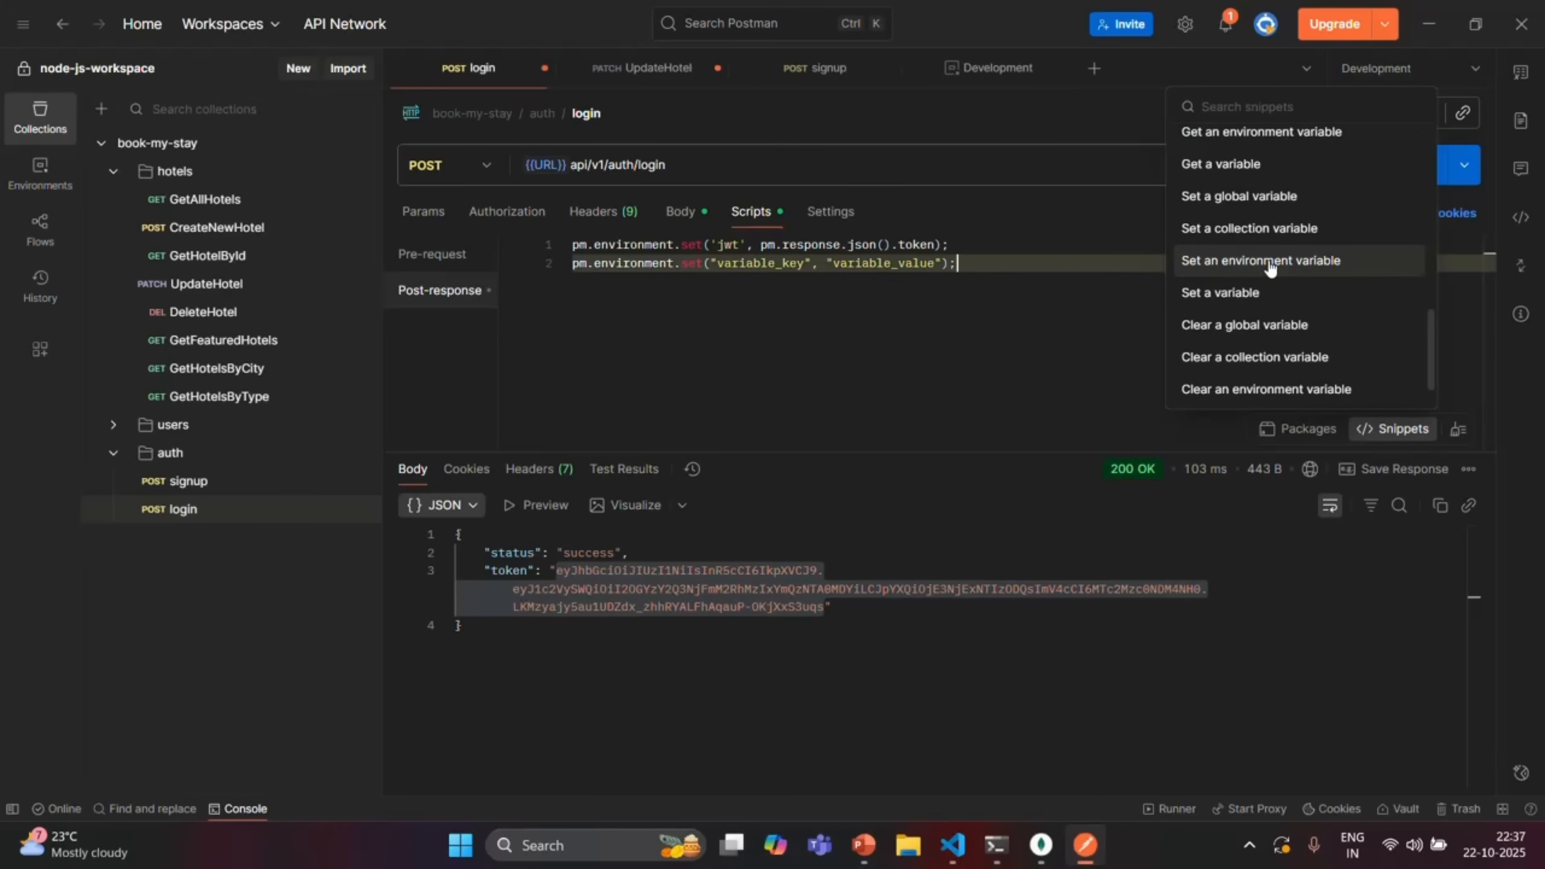
pyautogui.click(983, 266)
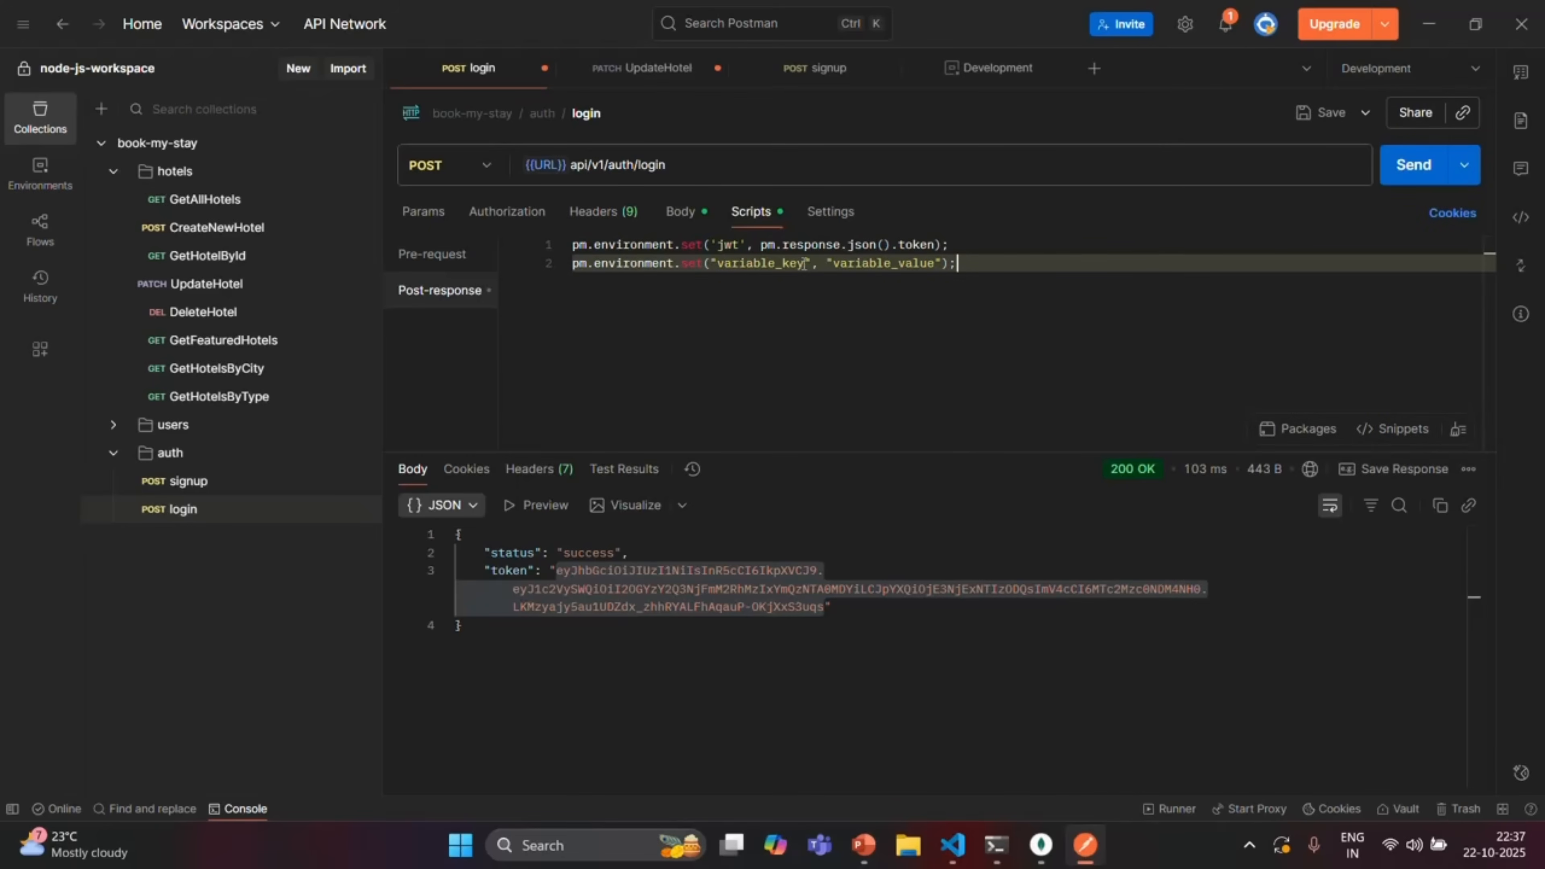
# Edit the snippet to pm.environment.set("jwt", pm.response.json().token) and delete the old line
pyautogui.doubleClick(730, 245)
pyautogui.hotkey('ctrl', 'c')
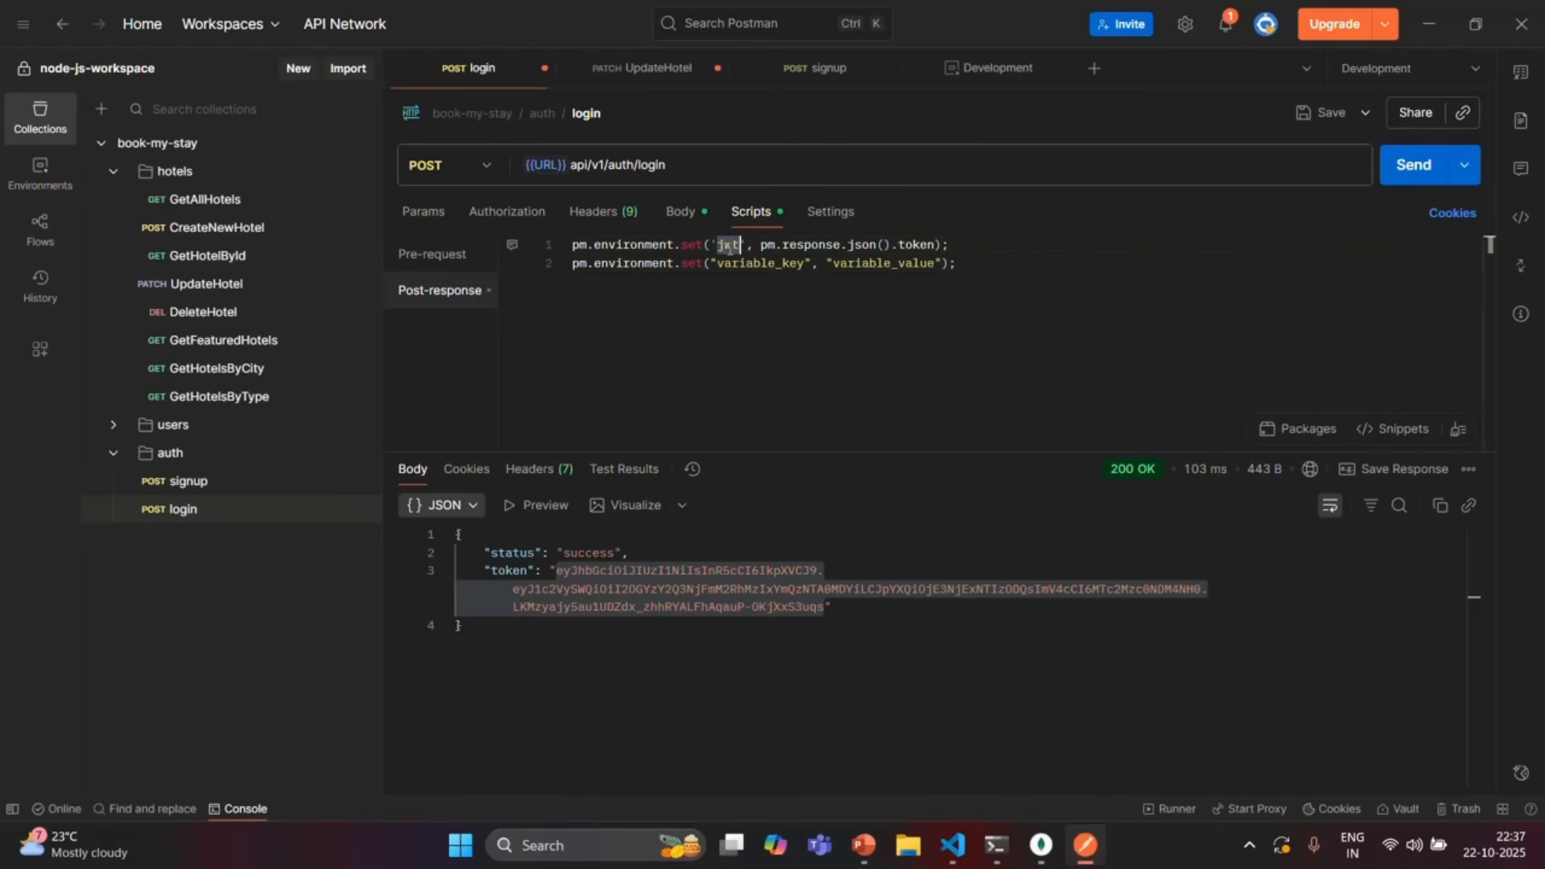
pyautogui.doubleClick(806, 265)
pyautogui.hotkey('ctrl', 'v')
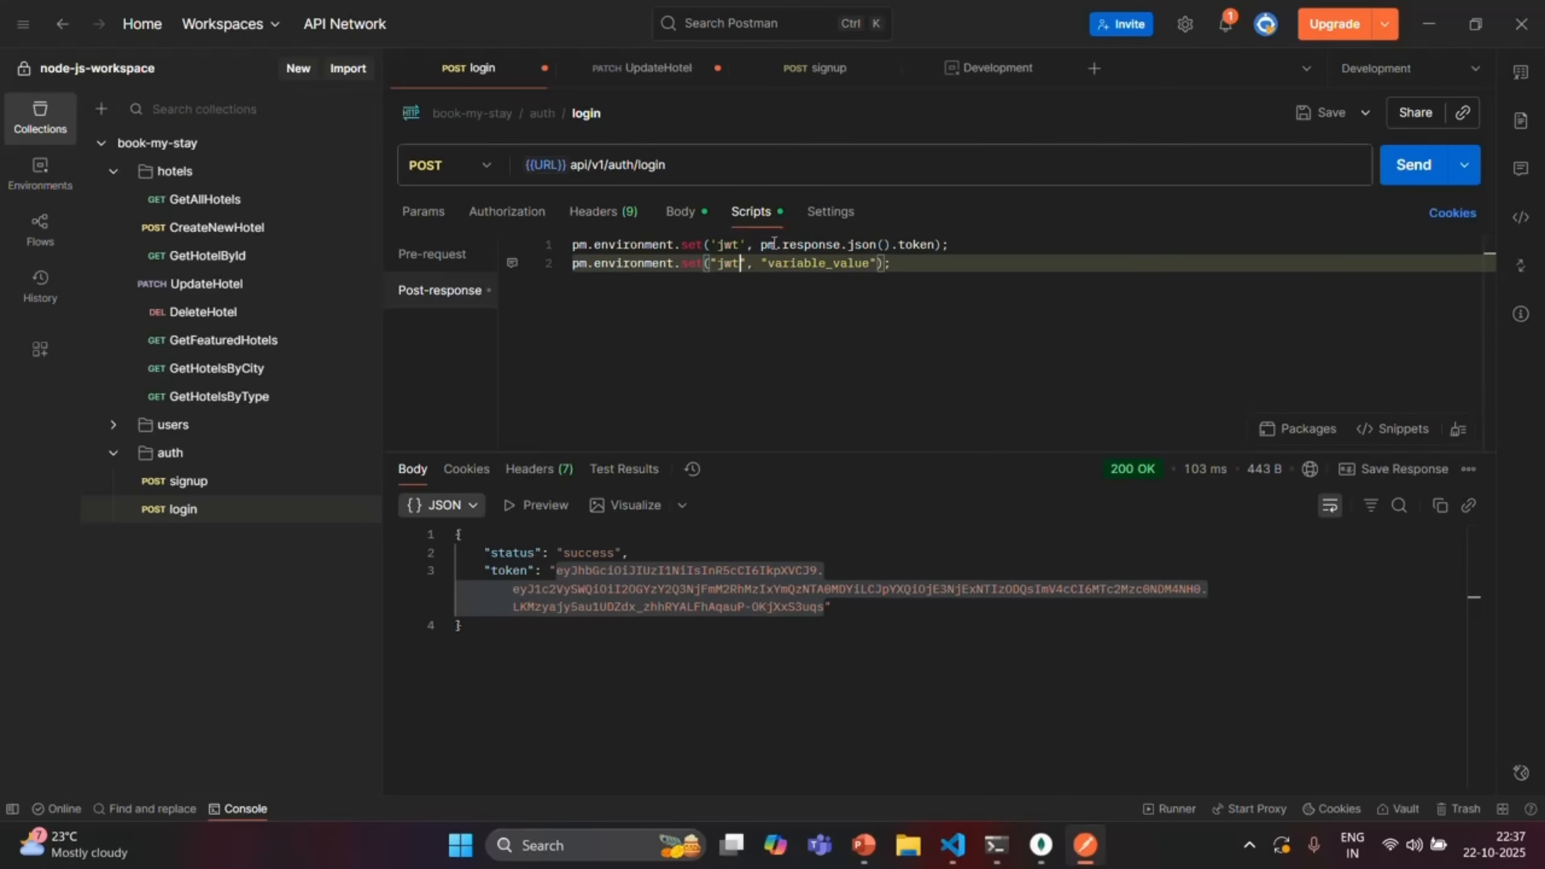
pyautogui.moveTo(762, 244); pyautogui.dragTo(937, 244)
pyautogui.hotkey('ctrl', 'c')
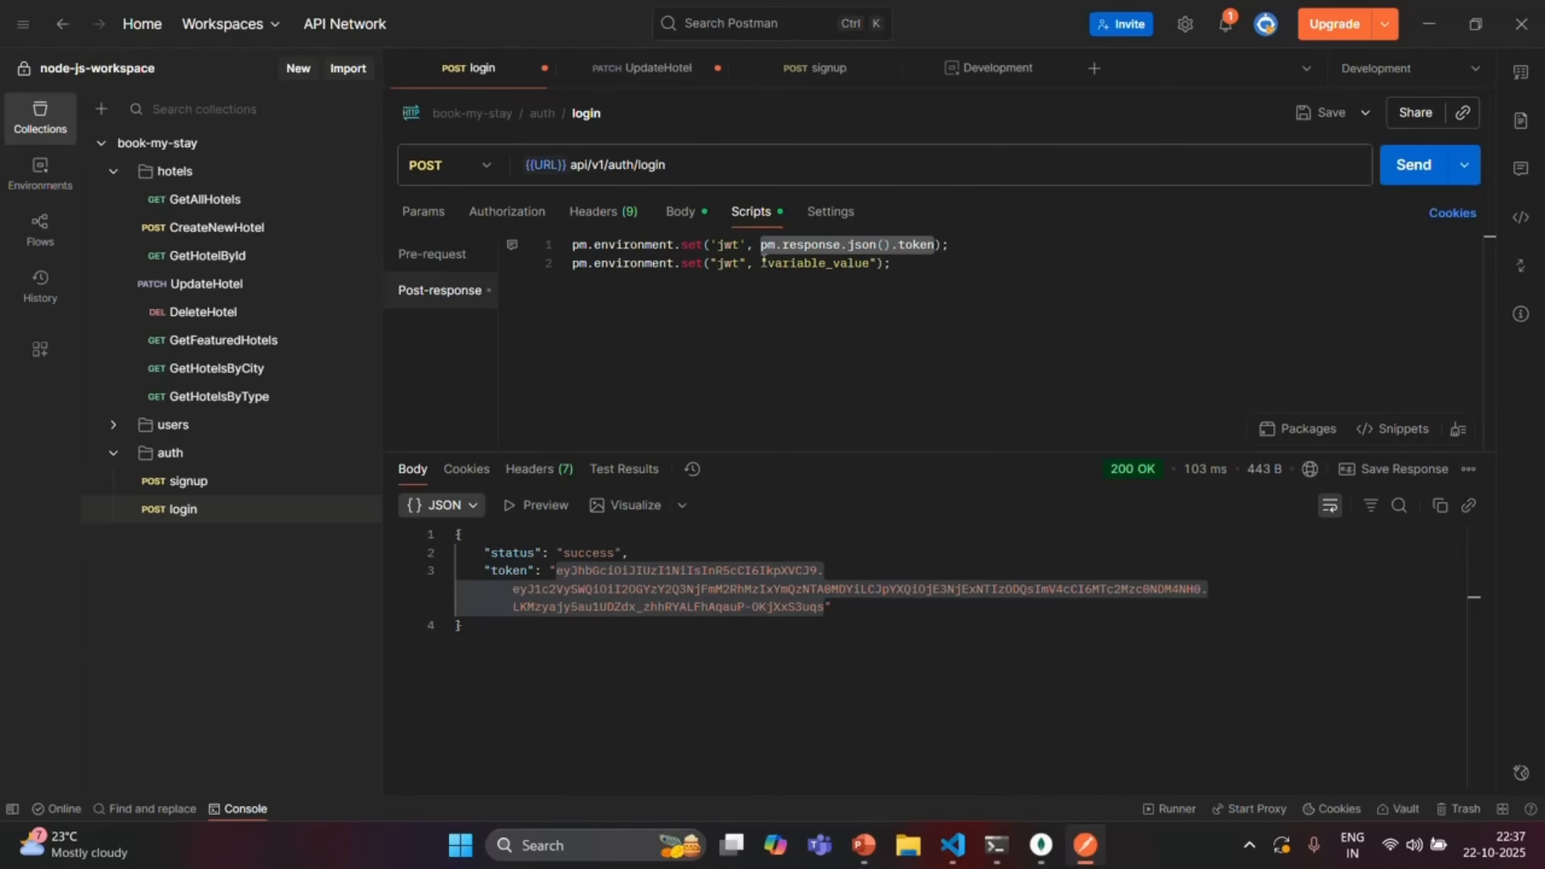
pyautogui.moveTo(762, 263); pyautogui.dragTo(881, 266)
pyautogui.hotkey('ctrl', 'v')
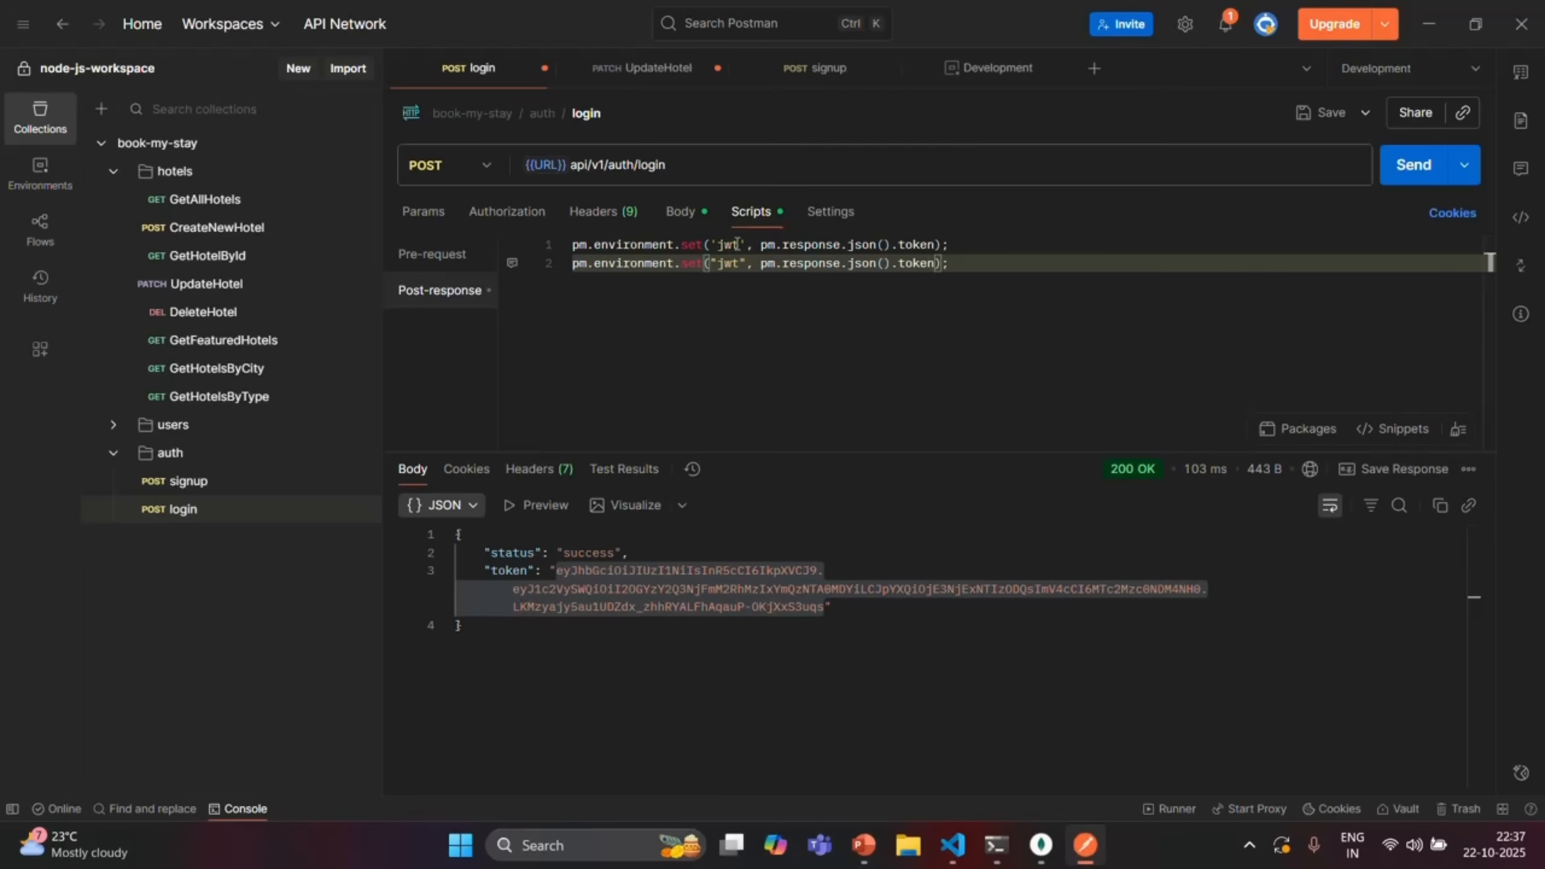
pyautogui.moveTo(941, 245); pyautogui.dragTo(575, 242)
pyautogui.press('BackSpace')
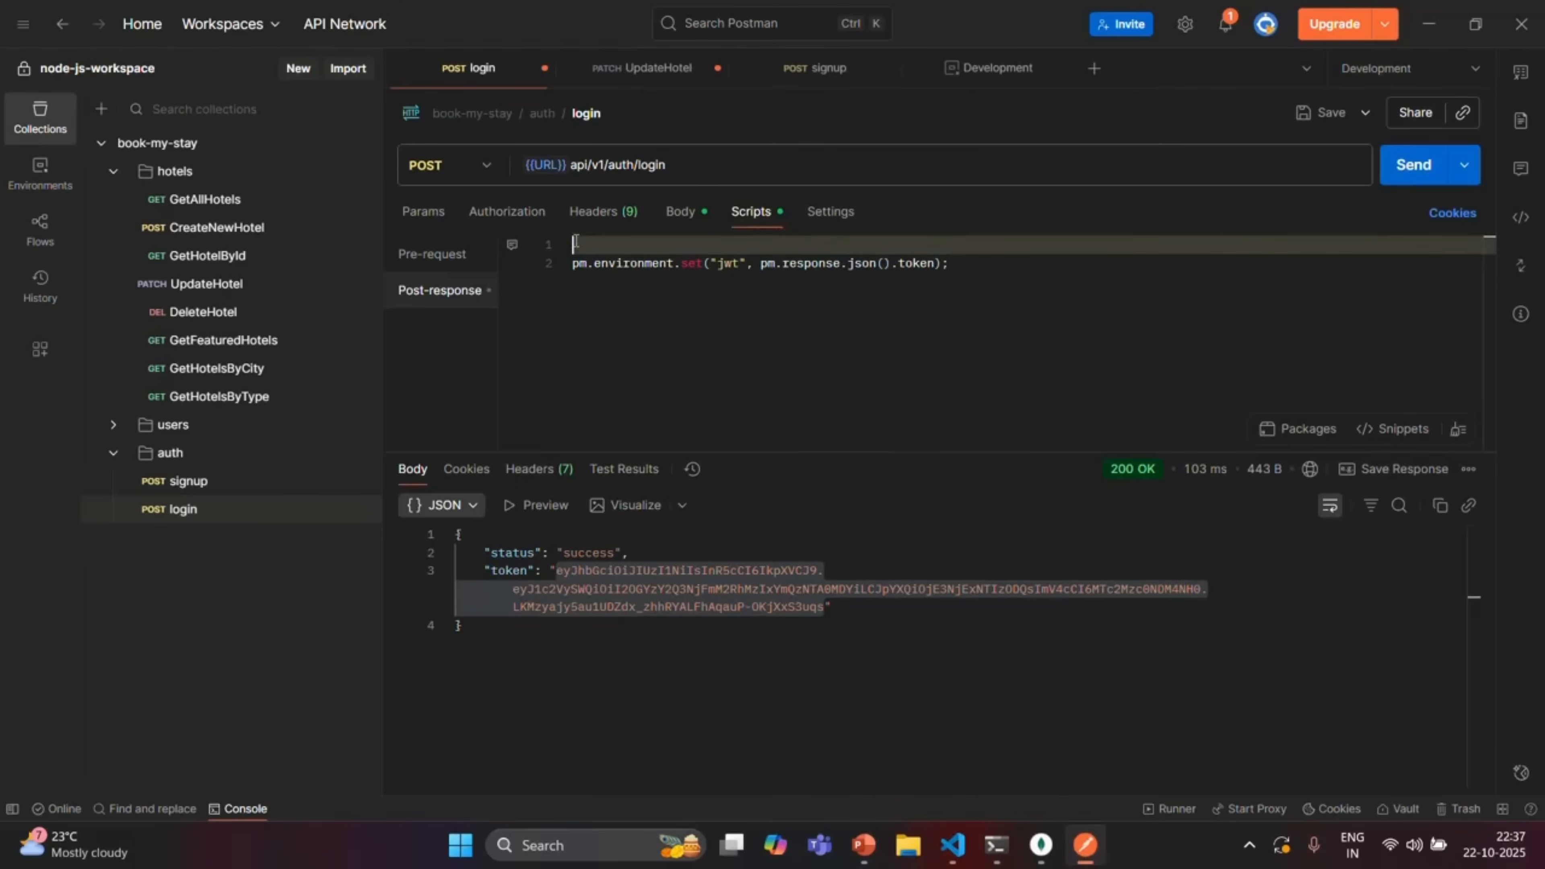
# Save and resend login, then confirm Development now holds the jwt token
pyautogui.hotkey('ctrl', 's')
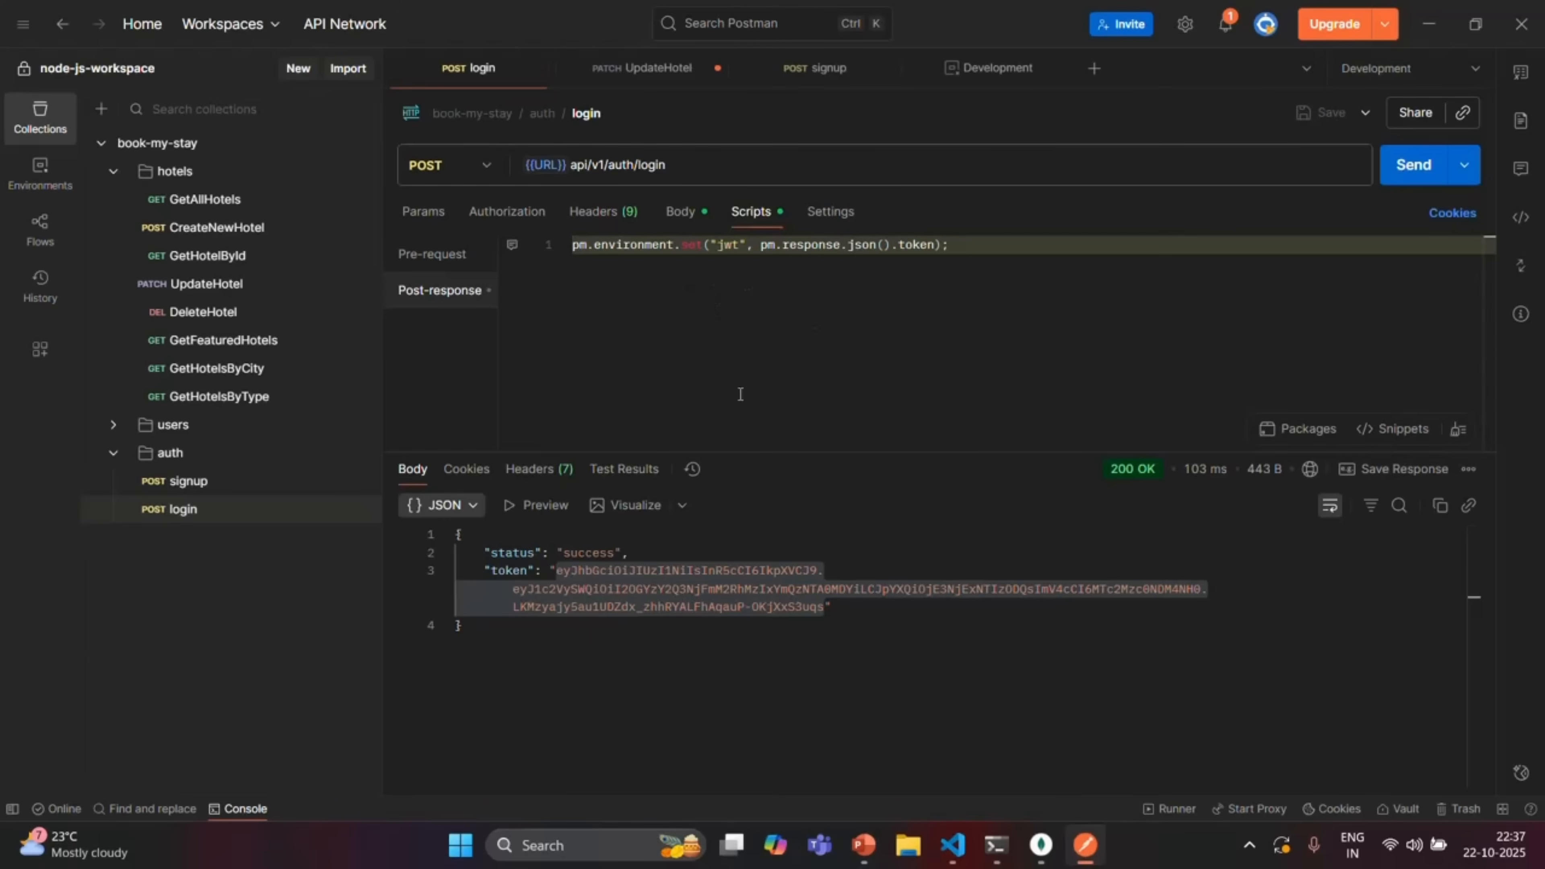
pyautogui.click(1409, 173)
pyautogui.click(1409, 173)
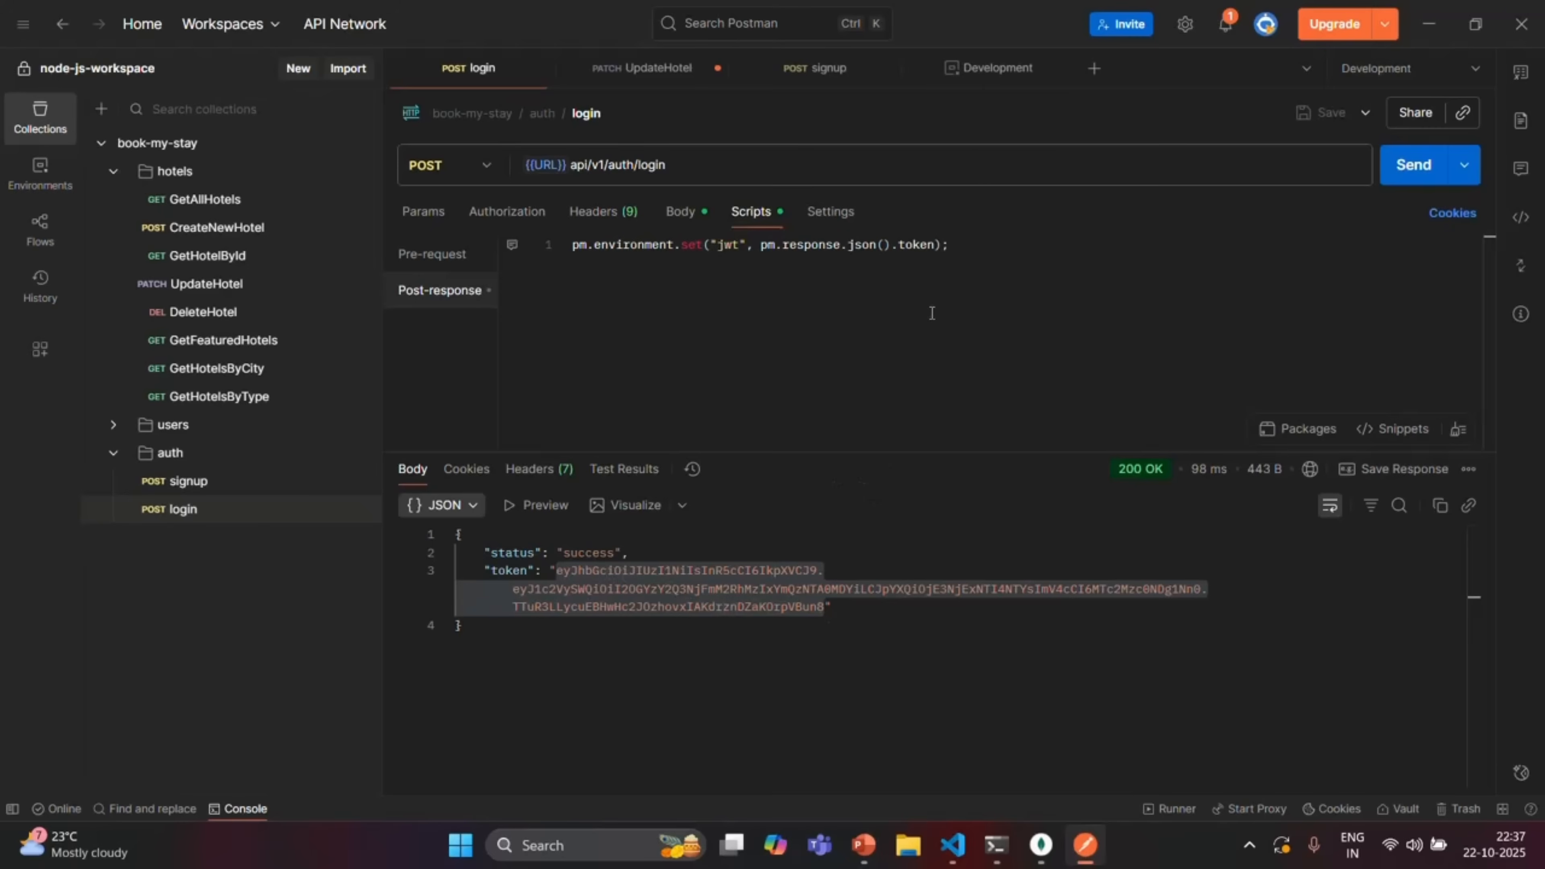
pyautogui.click(1002, 71)
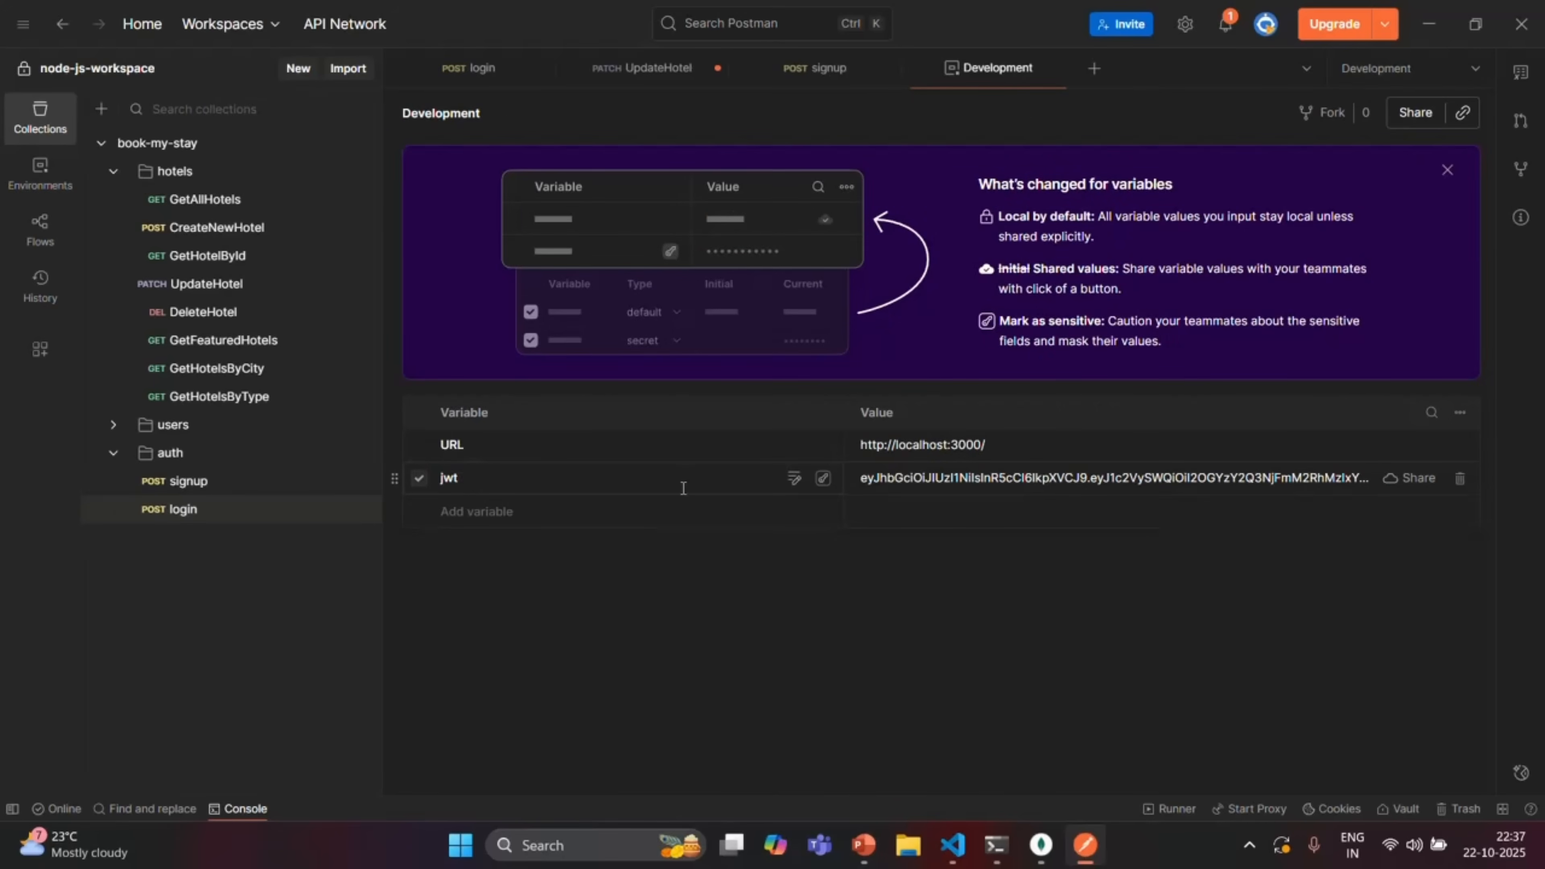
# Return from Development to the login request and its single-line jwt post-response script
pyautogui.click(487, 71)
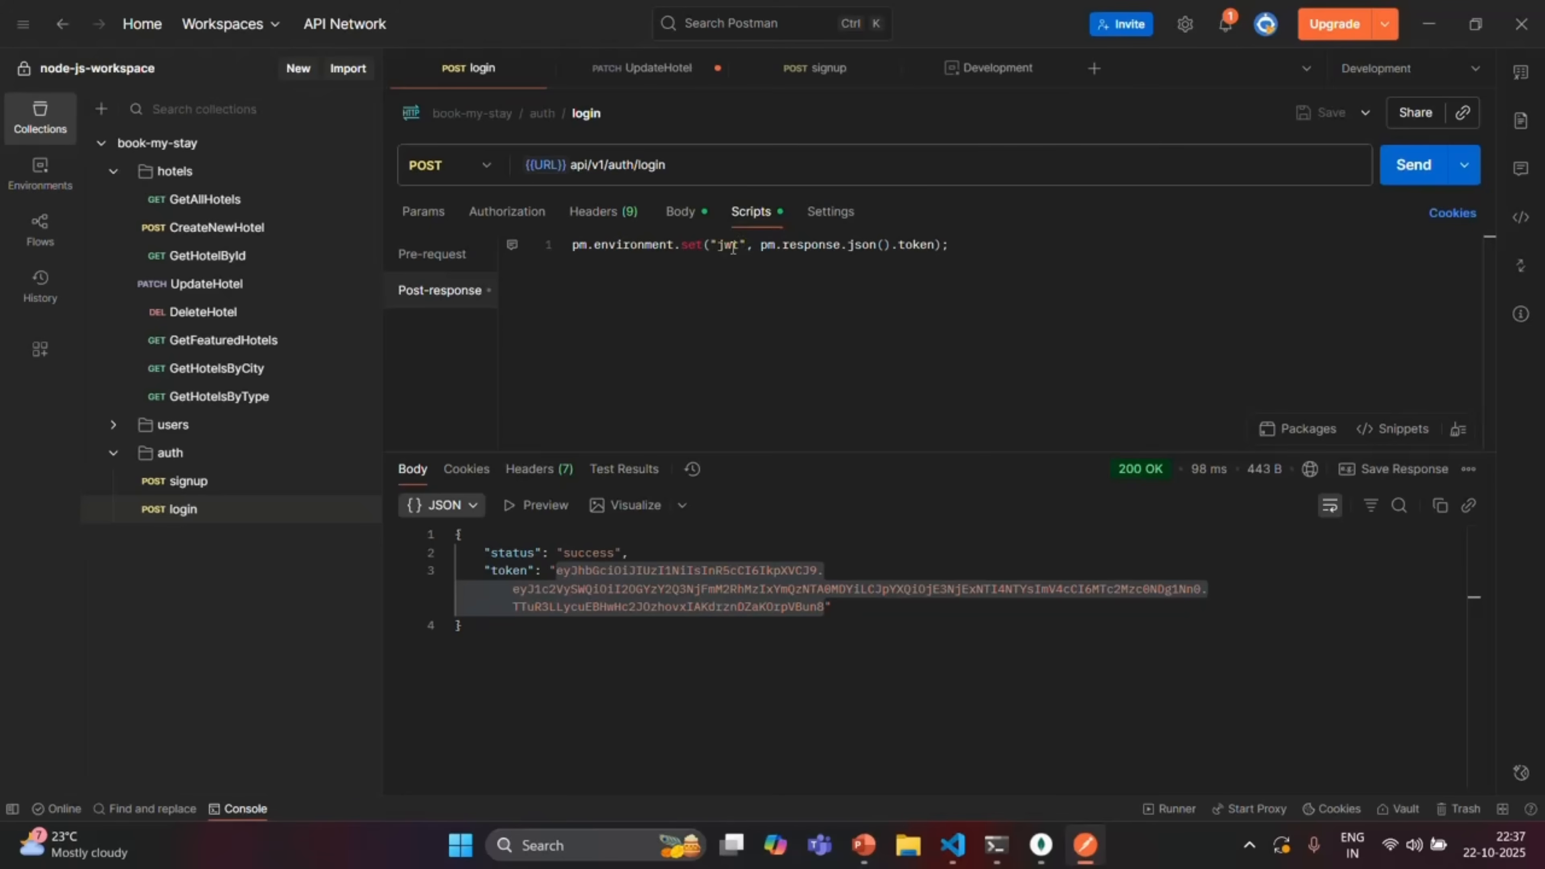
pyautogui.click(961, 244)
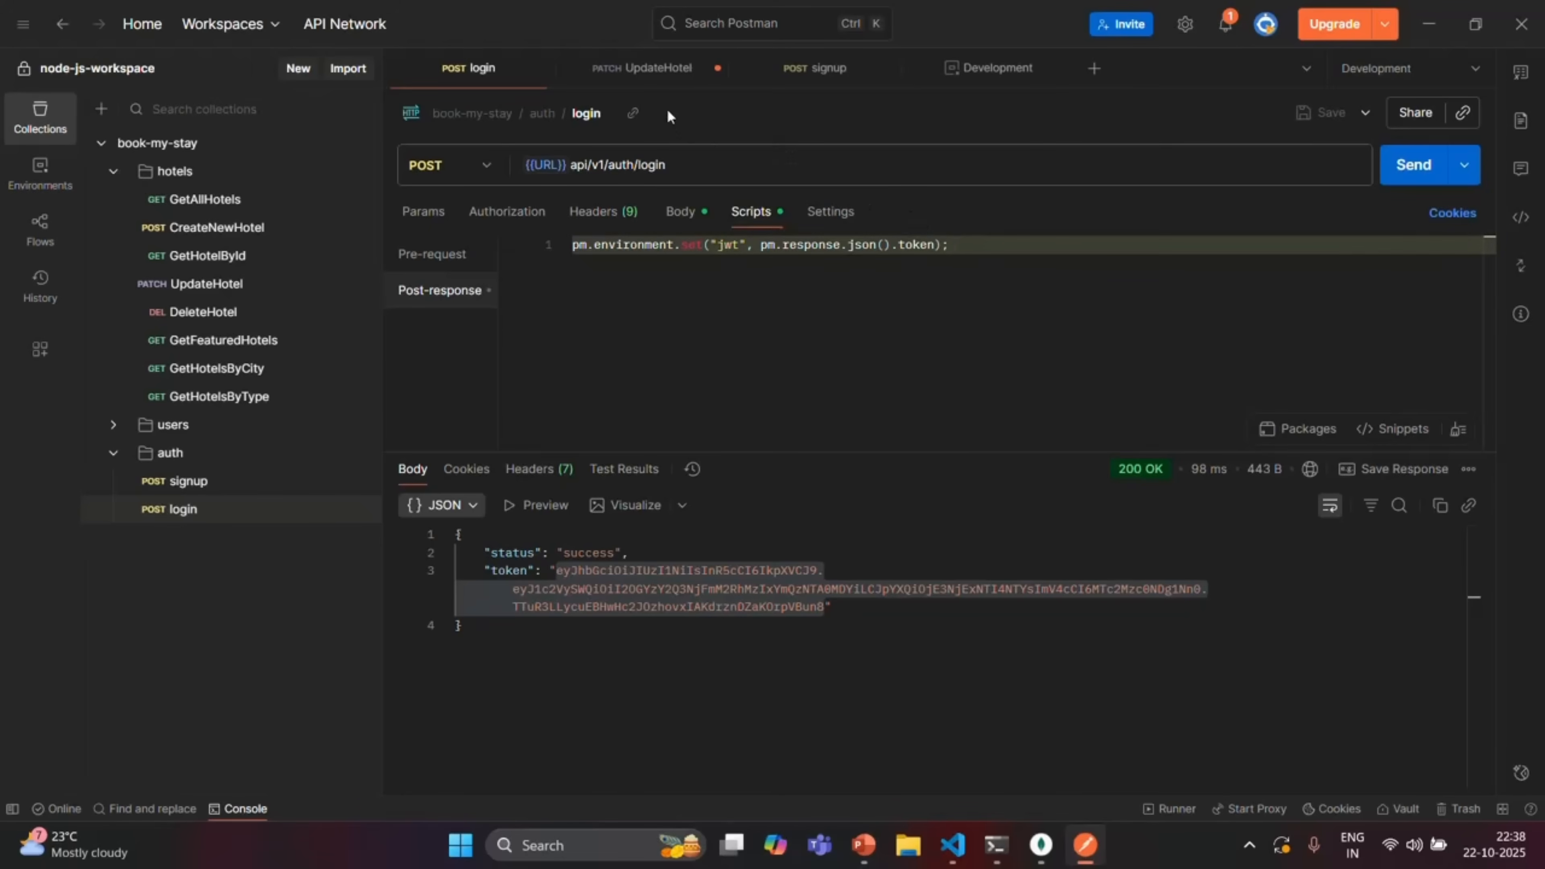
# On the UpdateHotel PATCH request, inspect what the Bearer {{jwt}} token resolves to
pyautogui.click(659, 69)
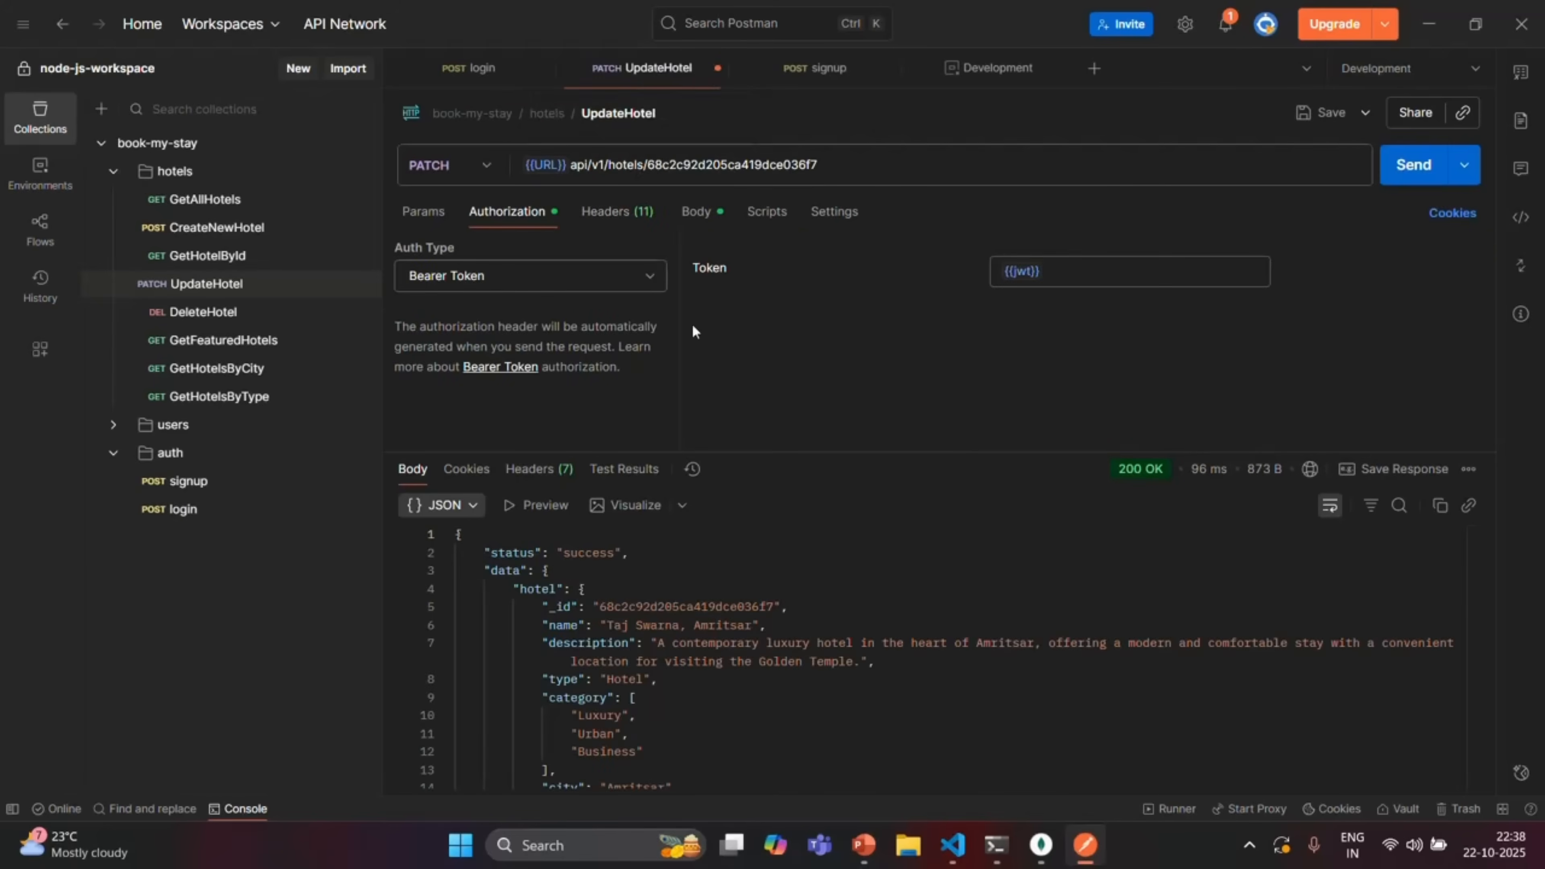
pyautogui.moveTo(1024, 271)
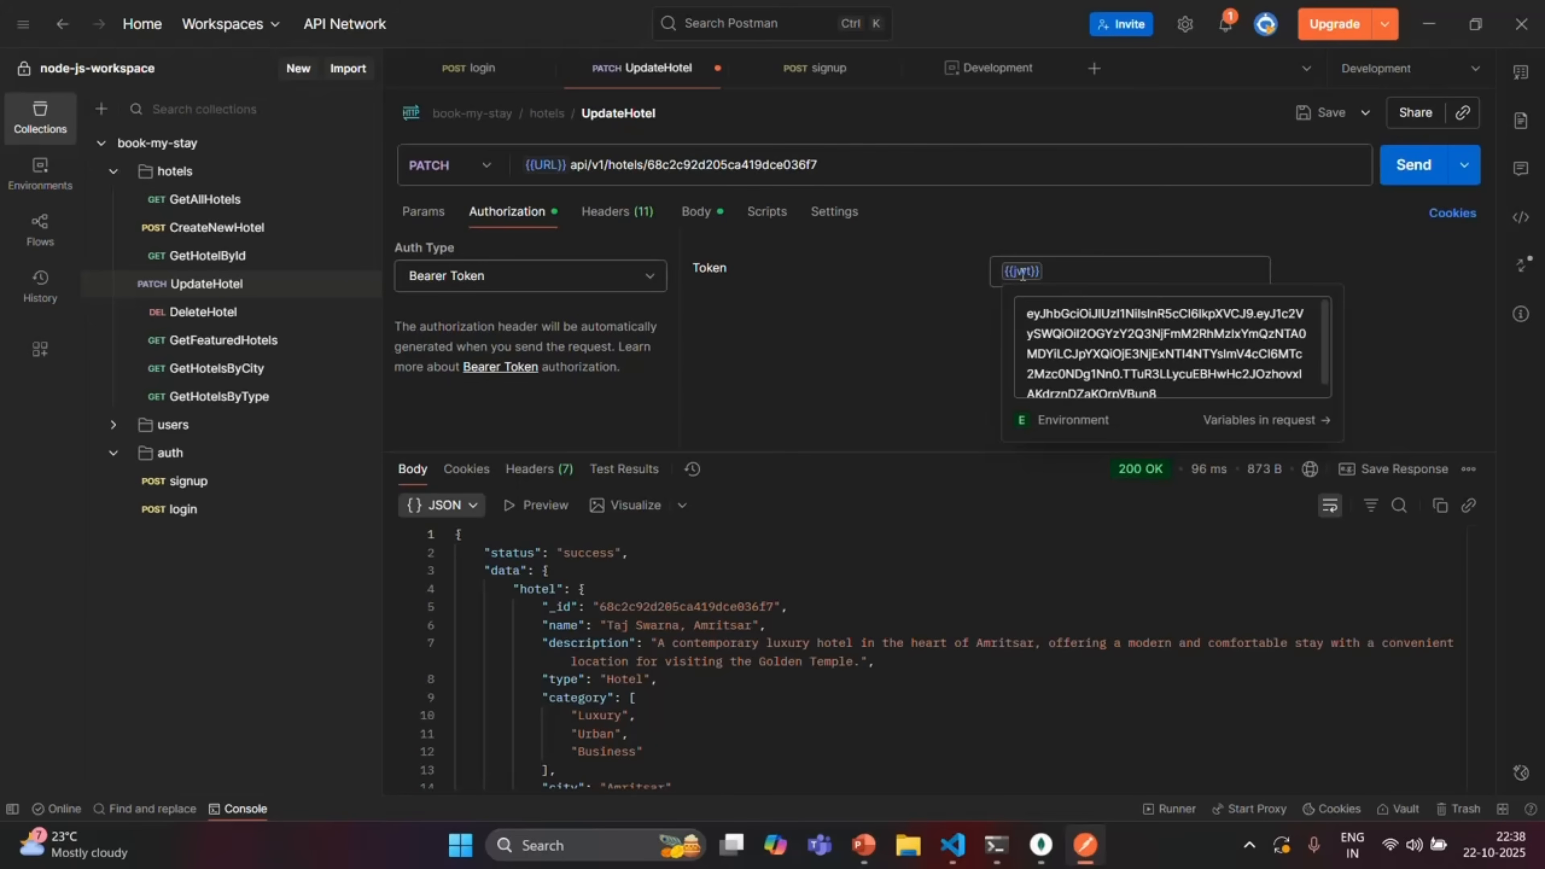
pyautogui.scroll(-1, 1122, 361)
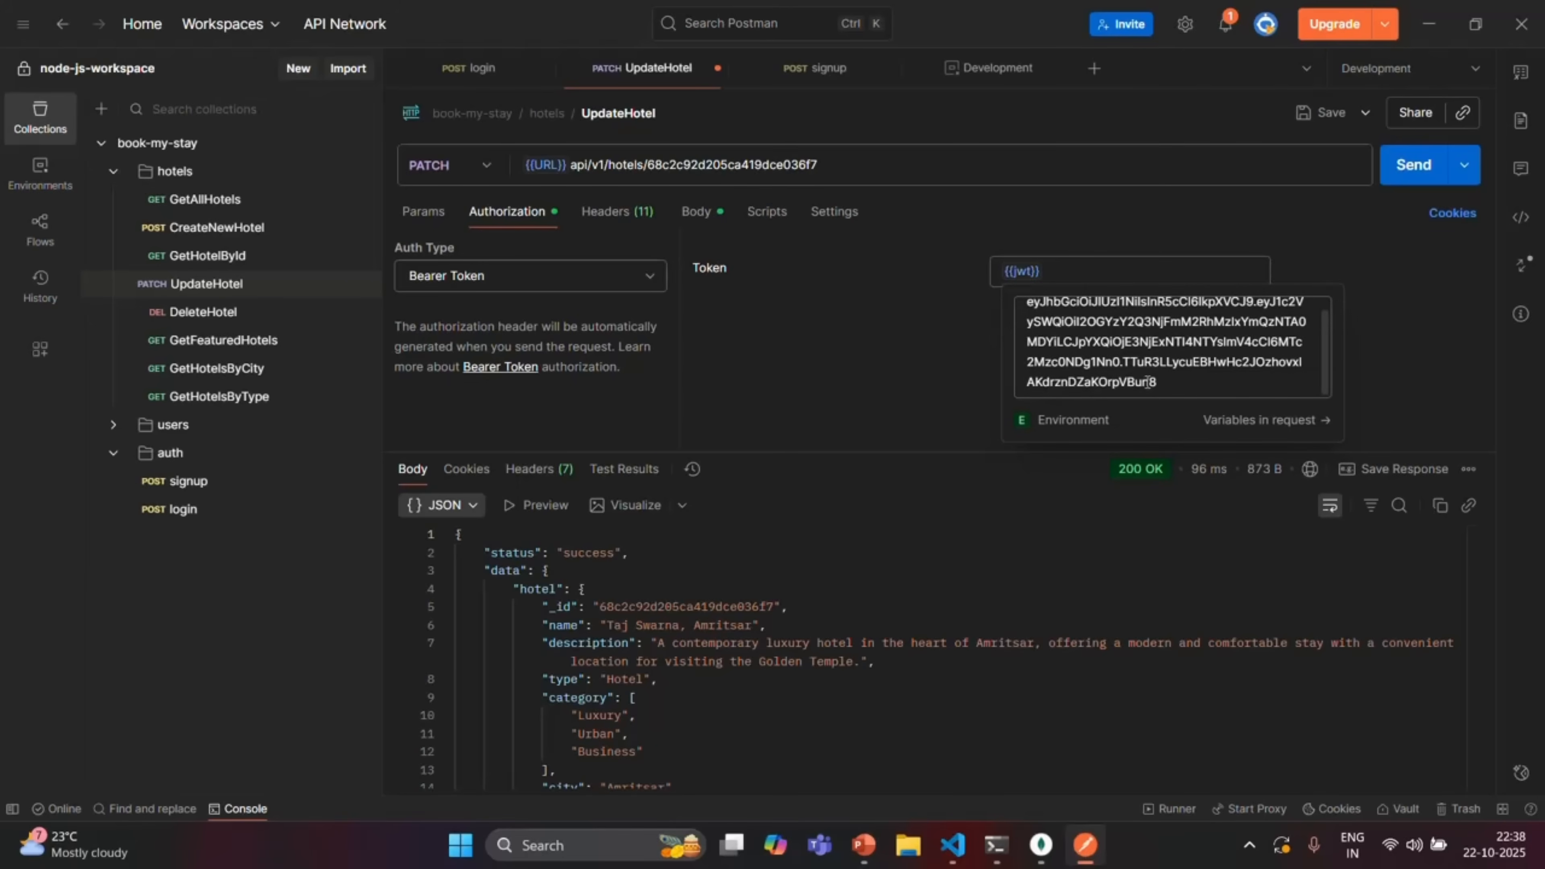
# Resend the login request to obtain a fresh token
pyautogui.click(480, 68)
pyautogui.click(842, 604)
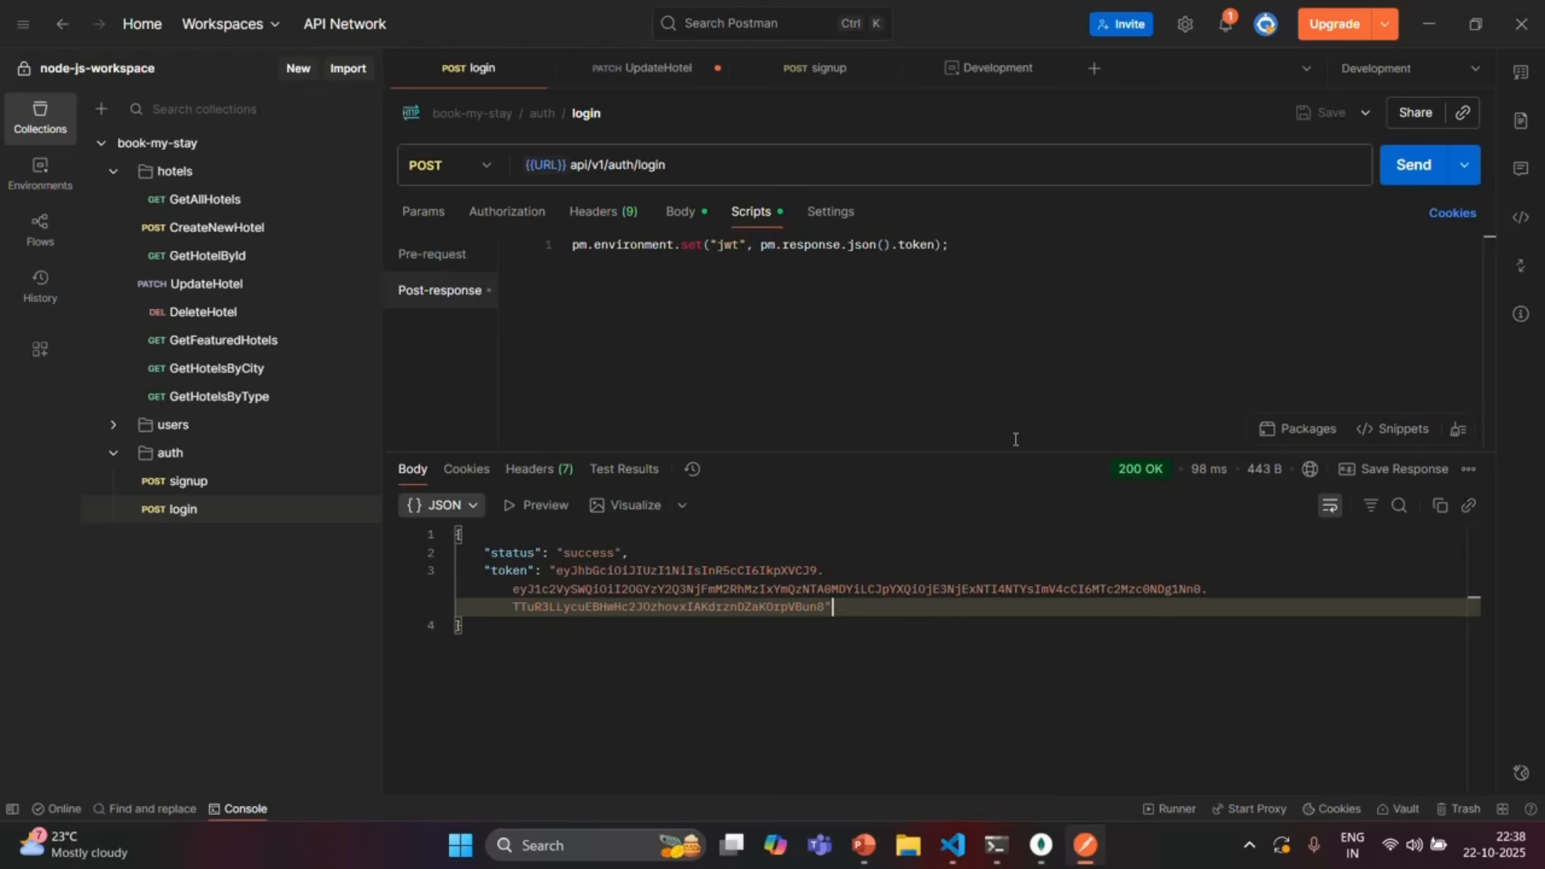
pyautogui.click(1415, 170)
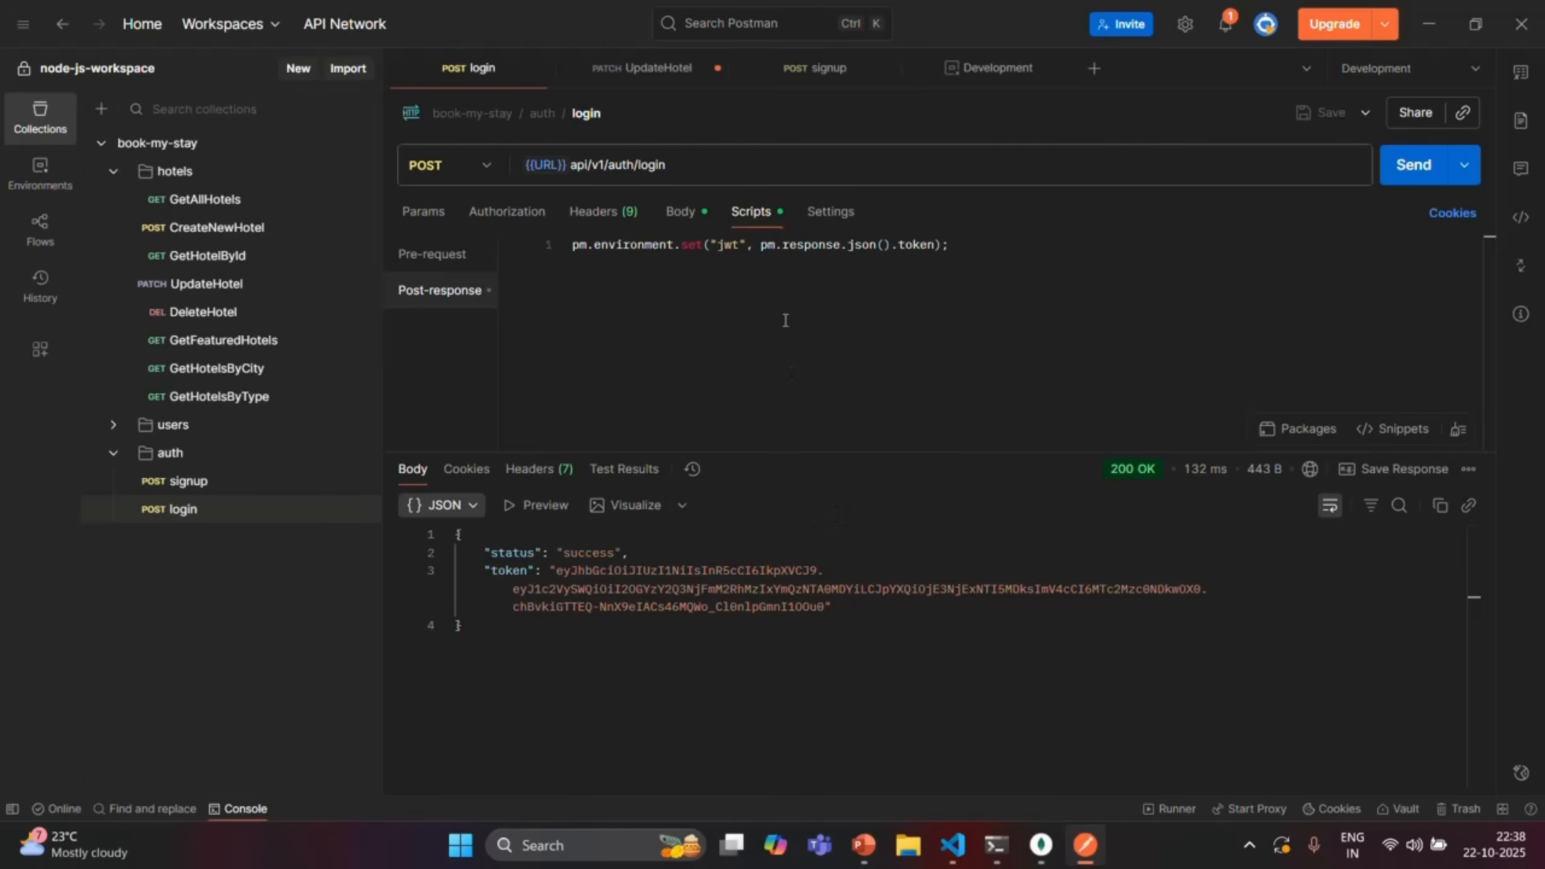
# Confirm UpdateHotel's {{jwt}} now resolves to the new token, then go to signup
pyautogui.click(645, 67)
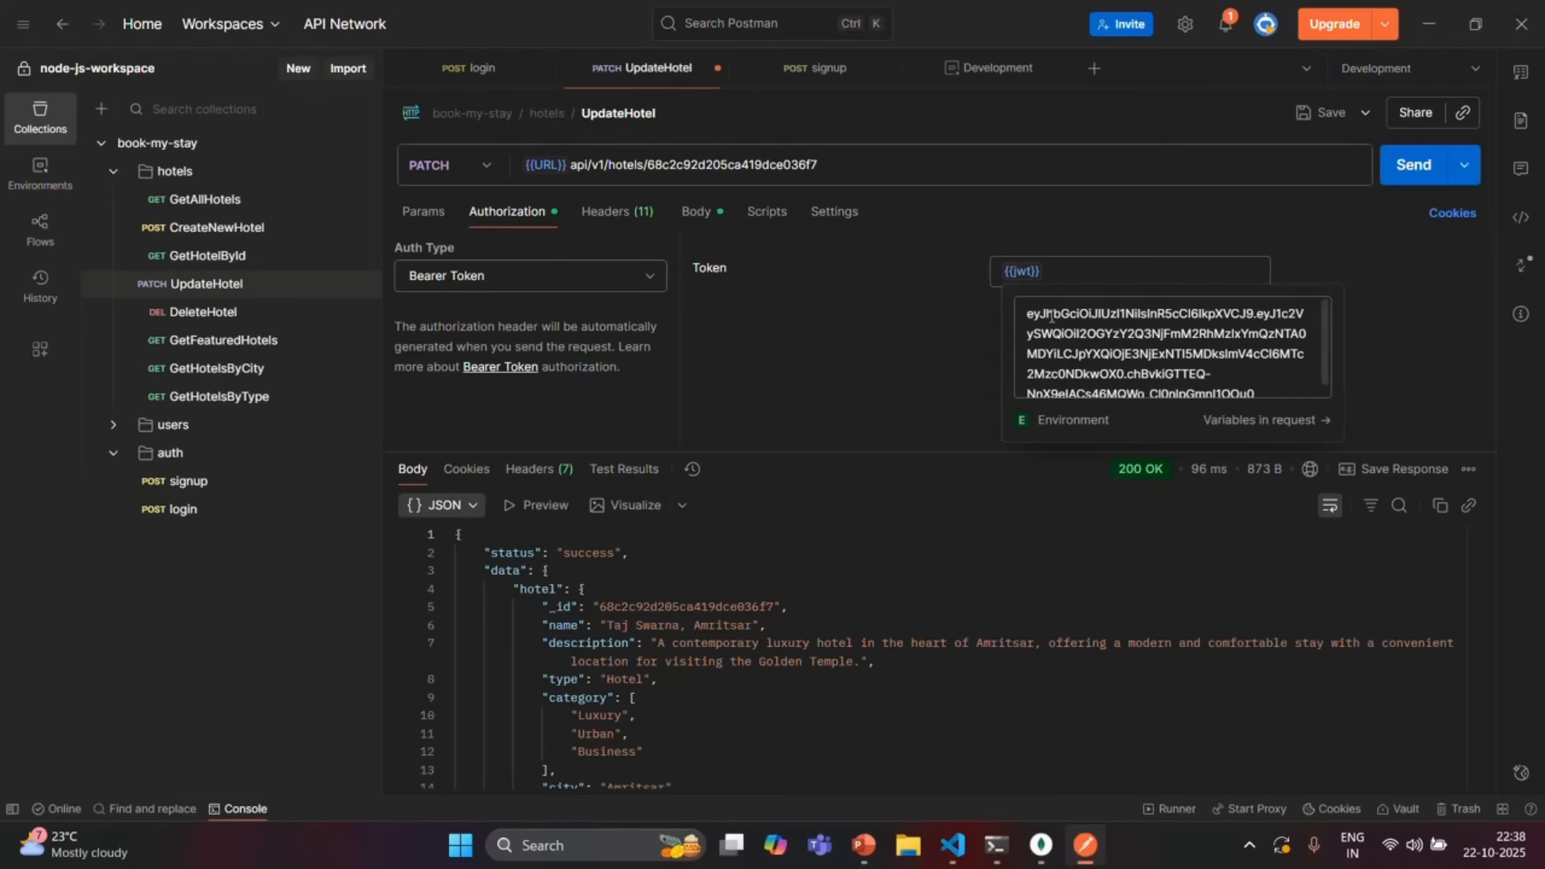
pyautogui.scroll(-1, 1244, 371)
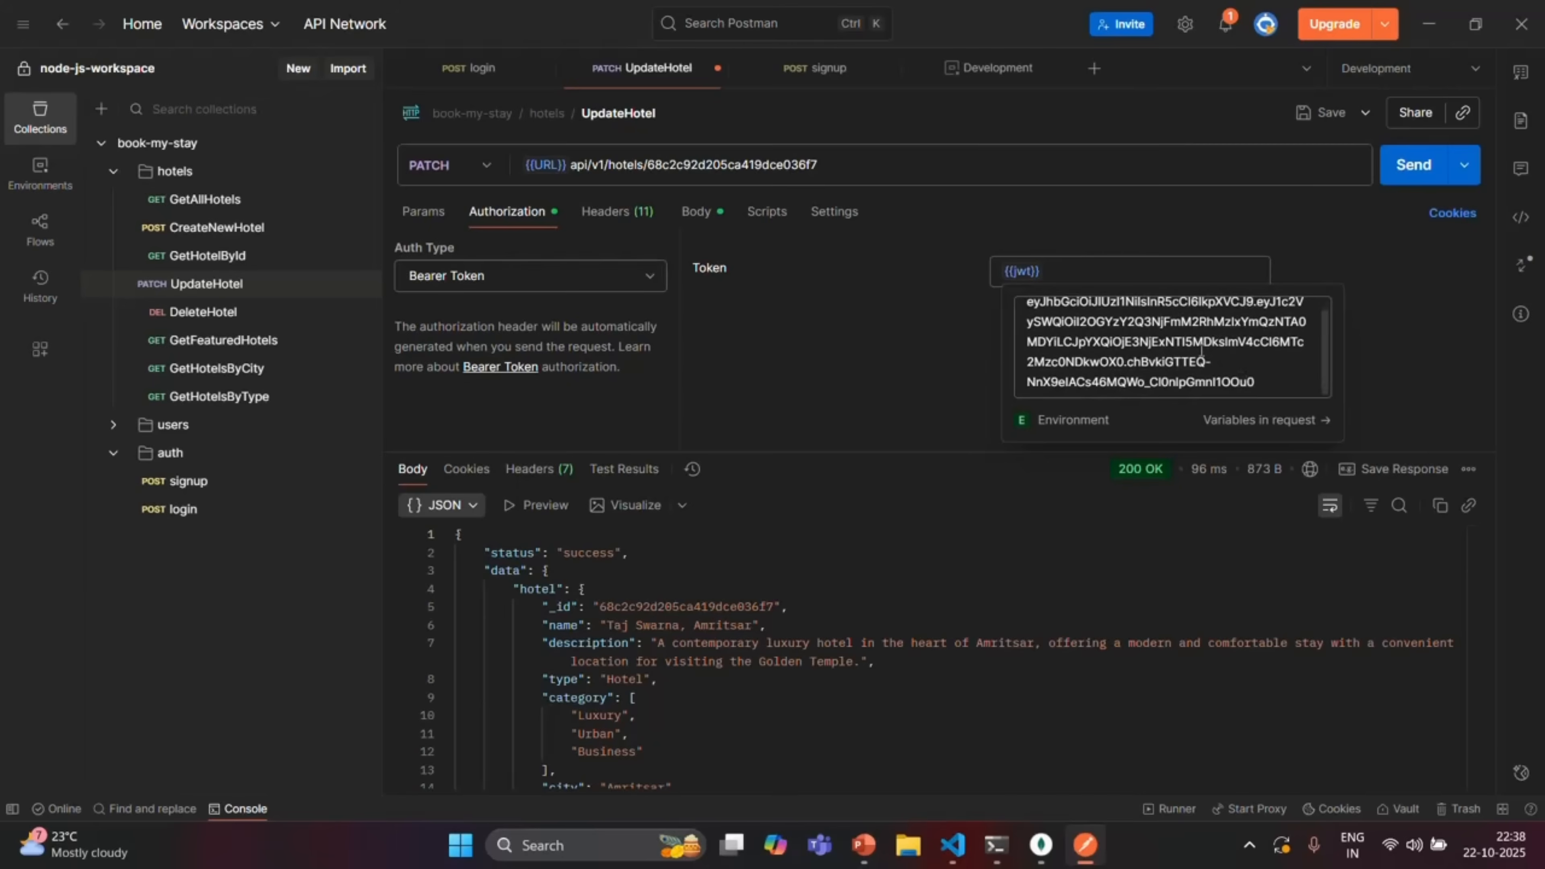
pyautogui.scroll(1, 1040, 298)
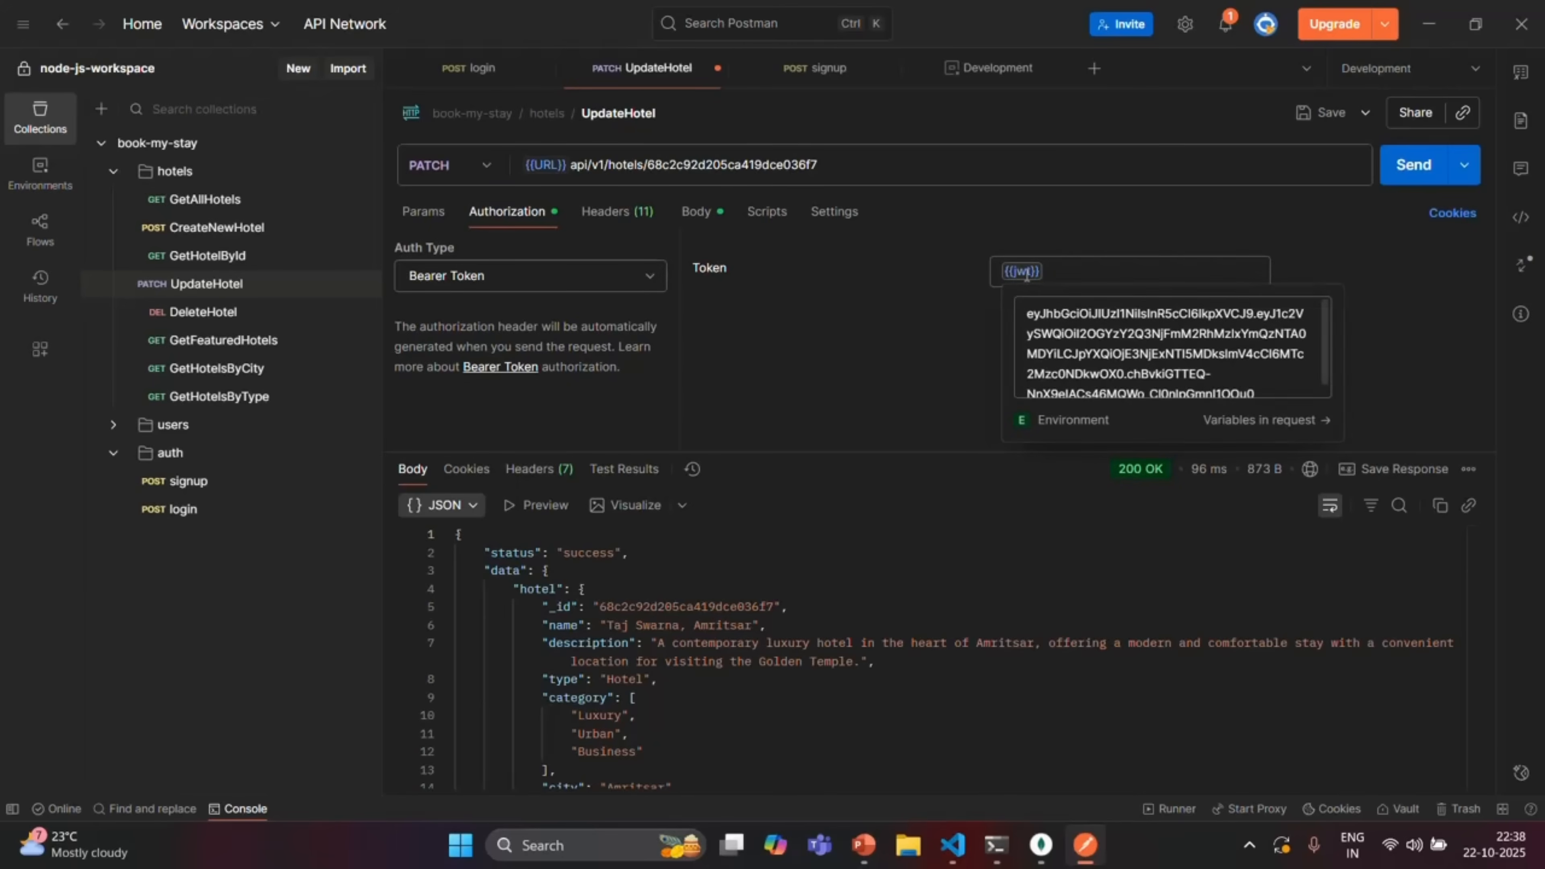
pyautogui.scroll(-1, 1213, 374)
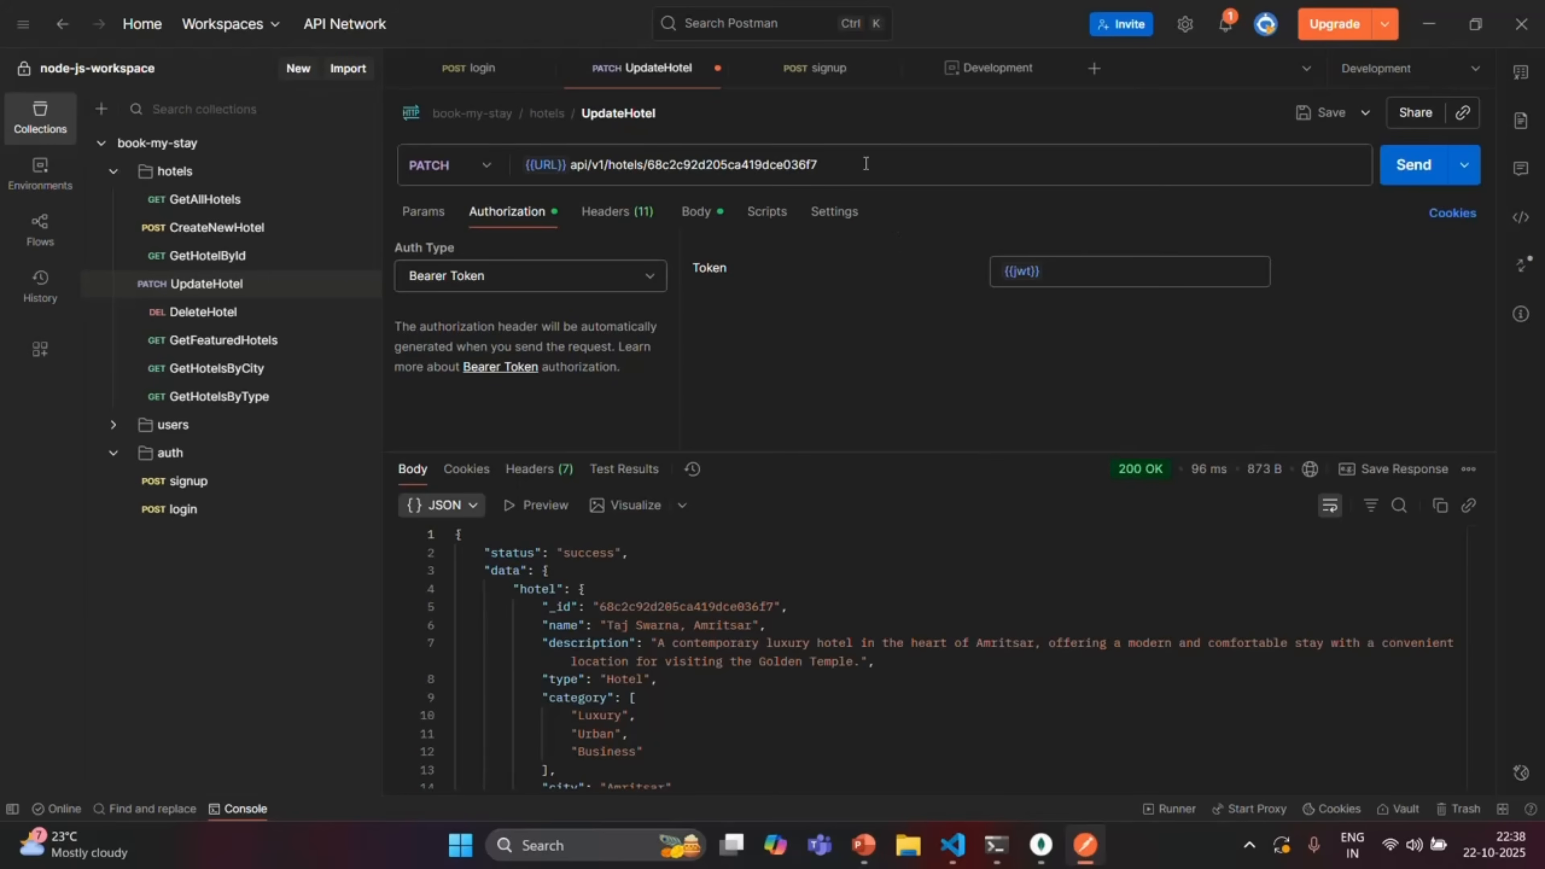
pyautogui.click(839, 71)
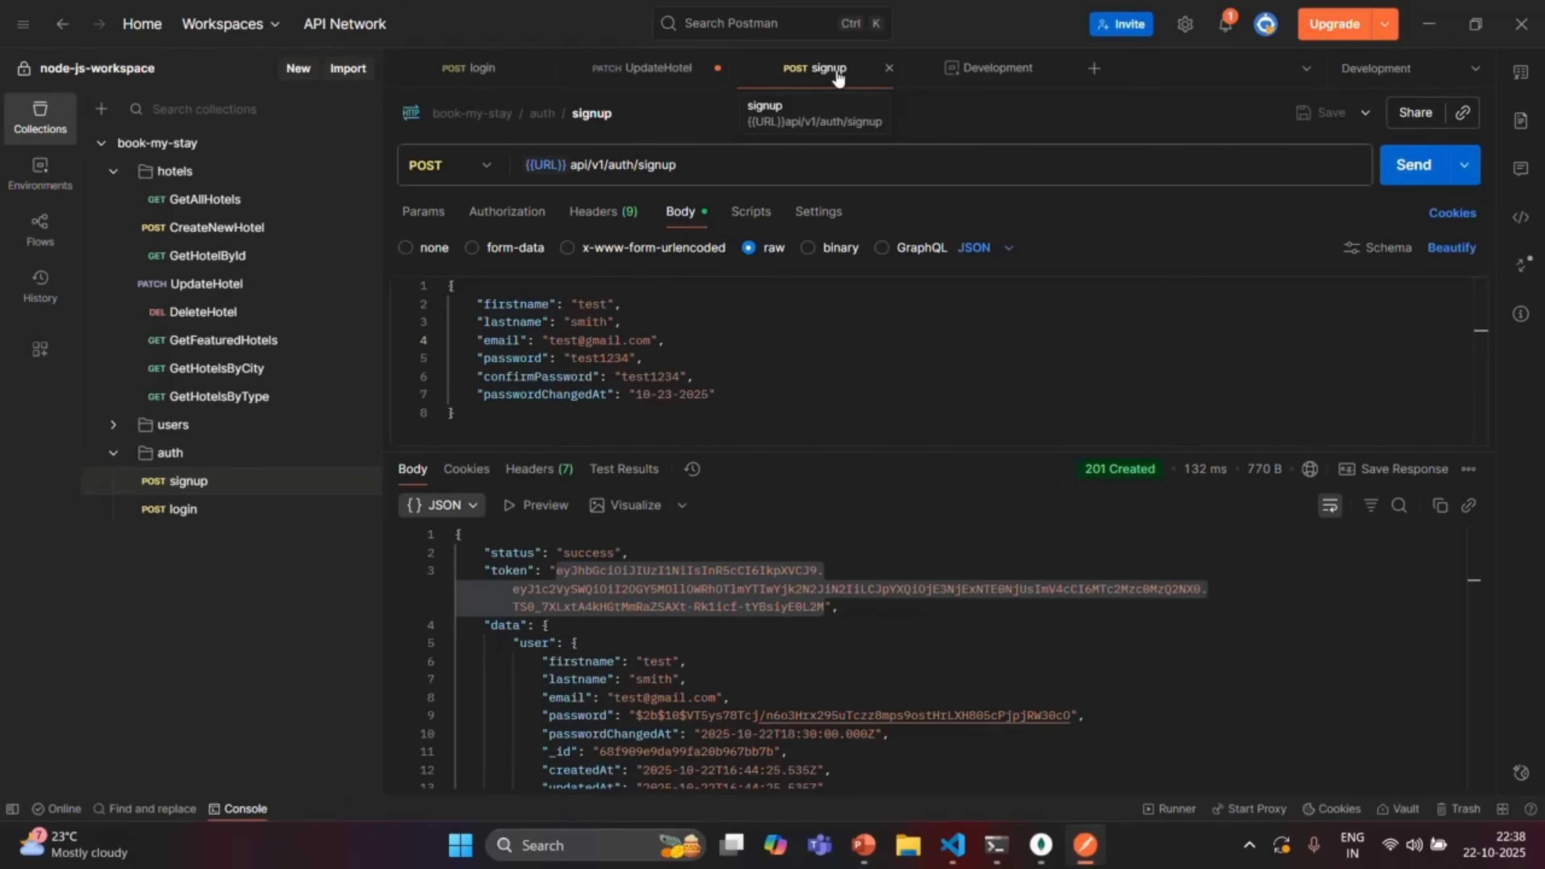
# Copy the pm.environment.set("jwt", pm.response.json().token); line from login's post-response script
pyautogui.click(843, 606)
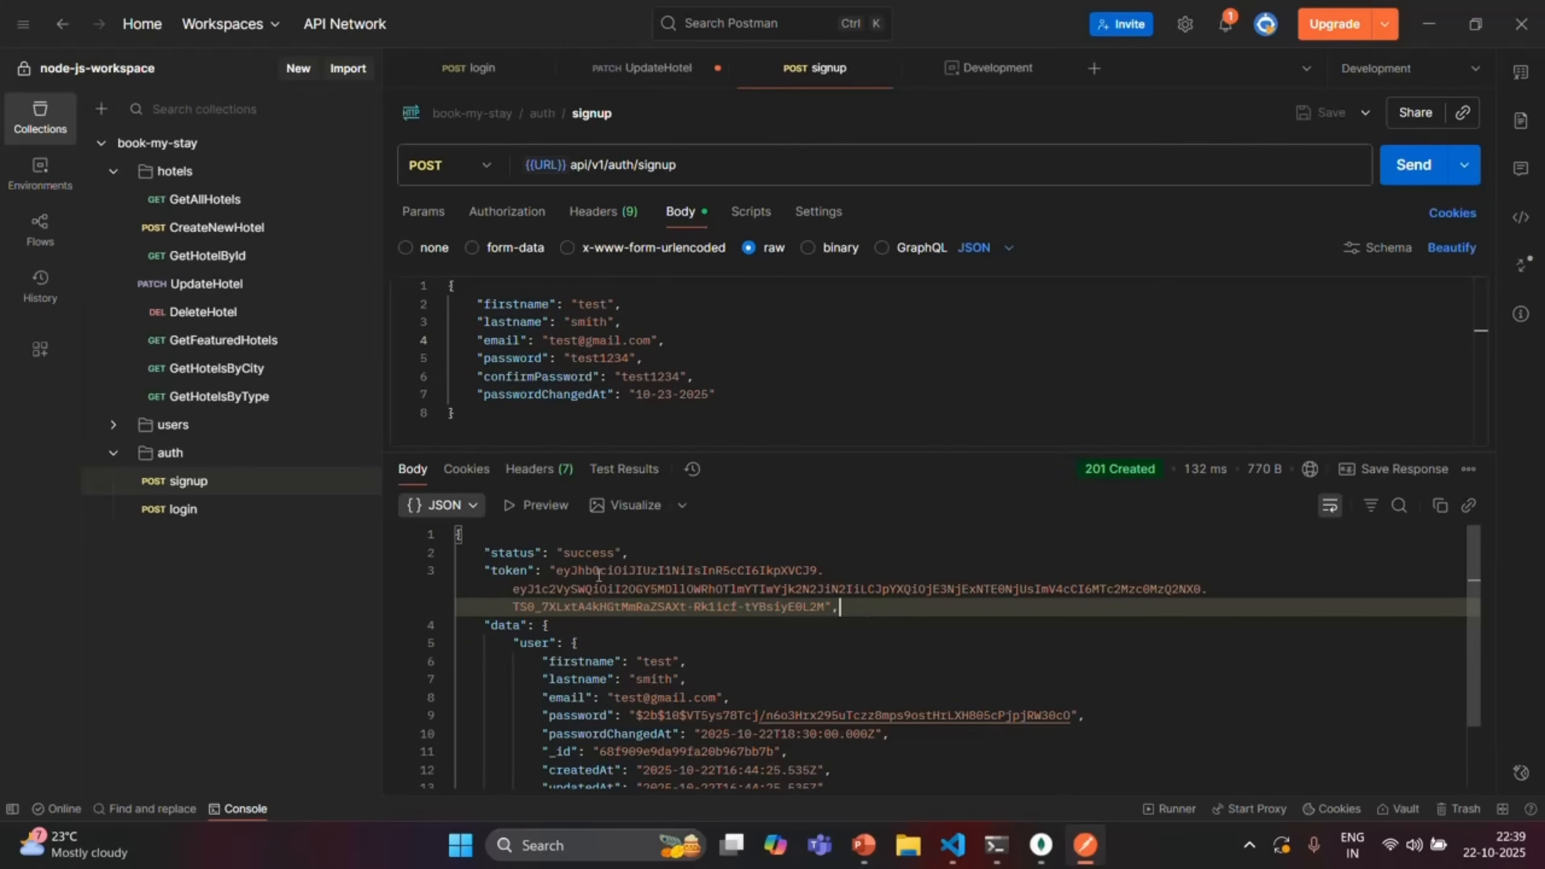
pyautogui.moveTo(556, 570); pyautogui.dragTo(826, 608)
pyautogui.click(870, 607)
pyautogui.click(758, 212)
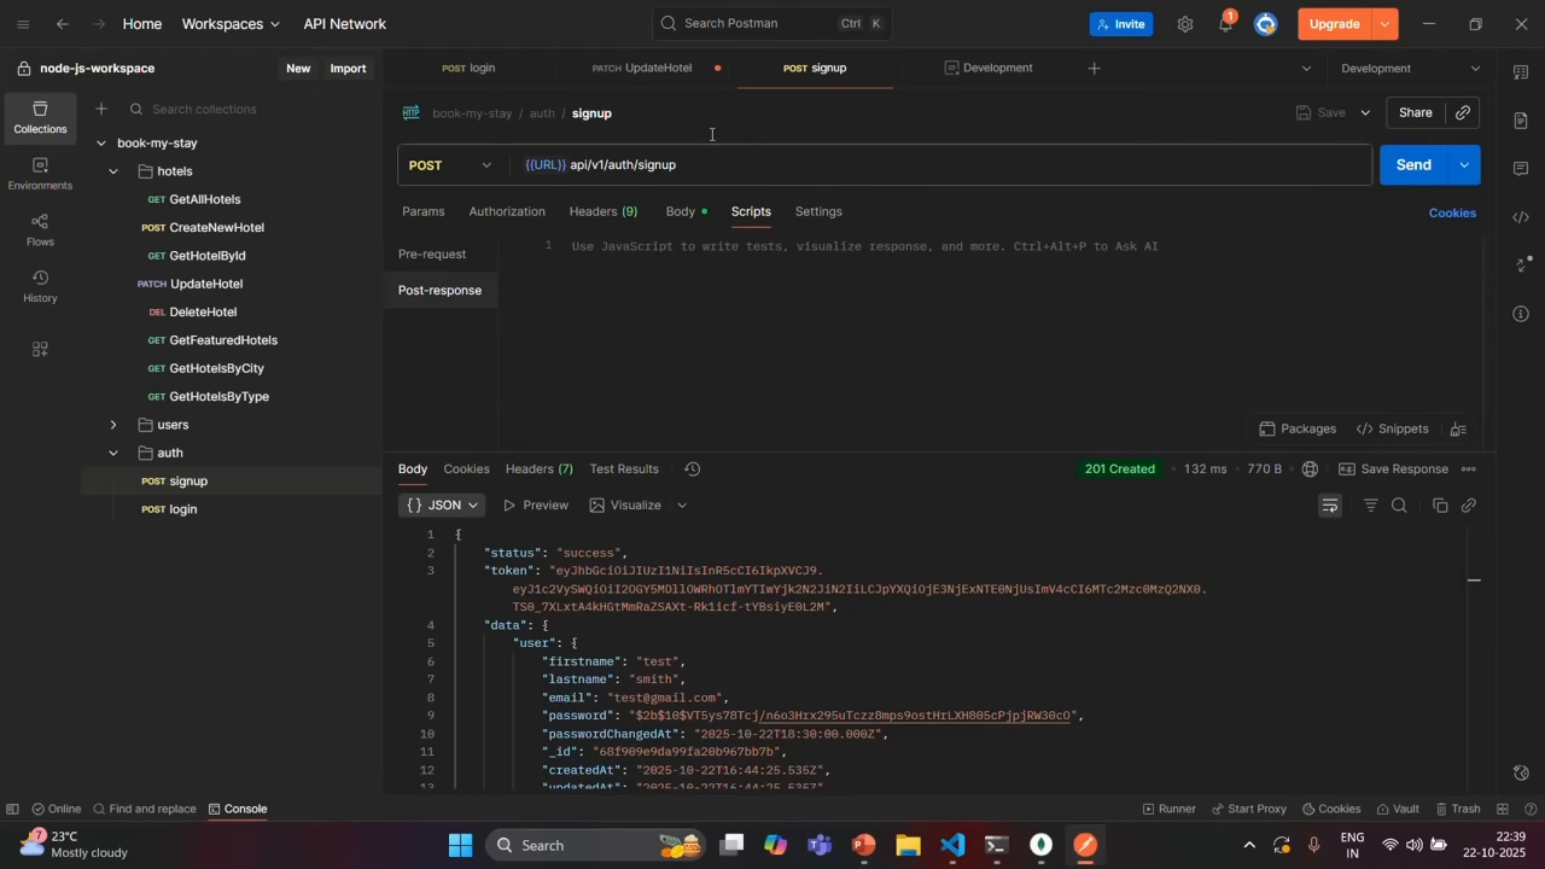
pyautogui.click(481, 66)
pyautogui.click(975, 246)
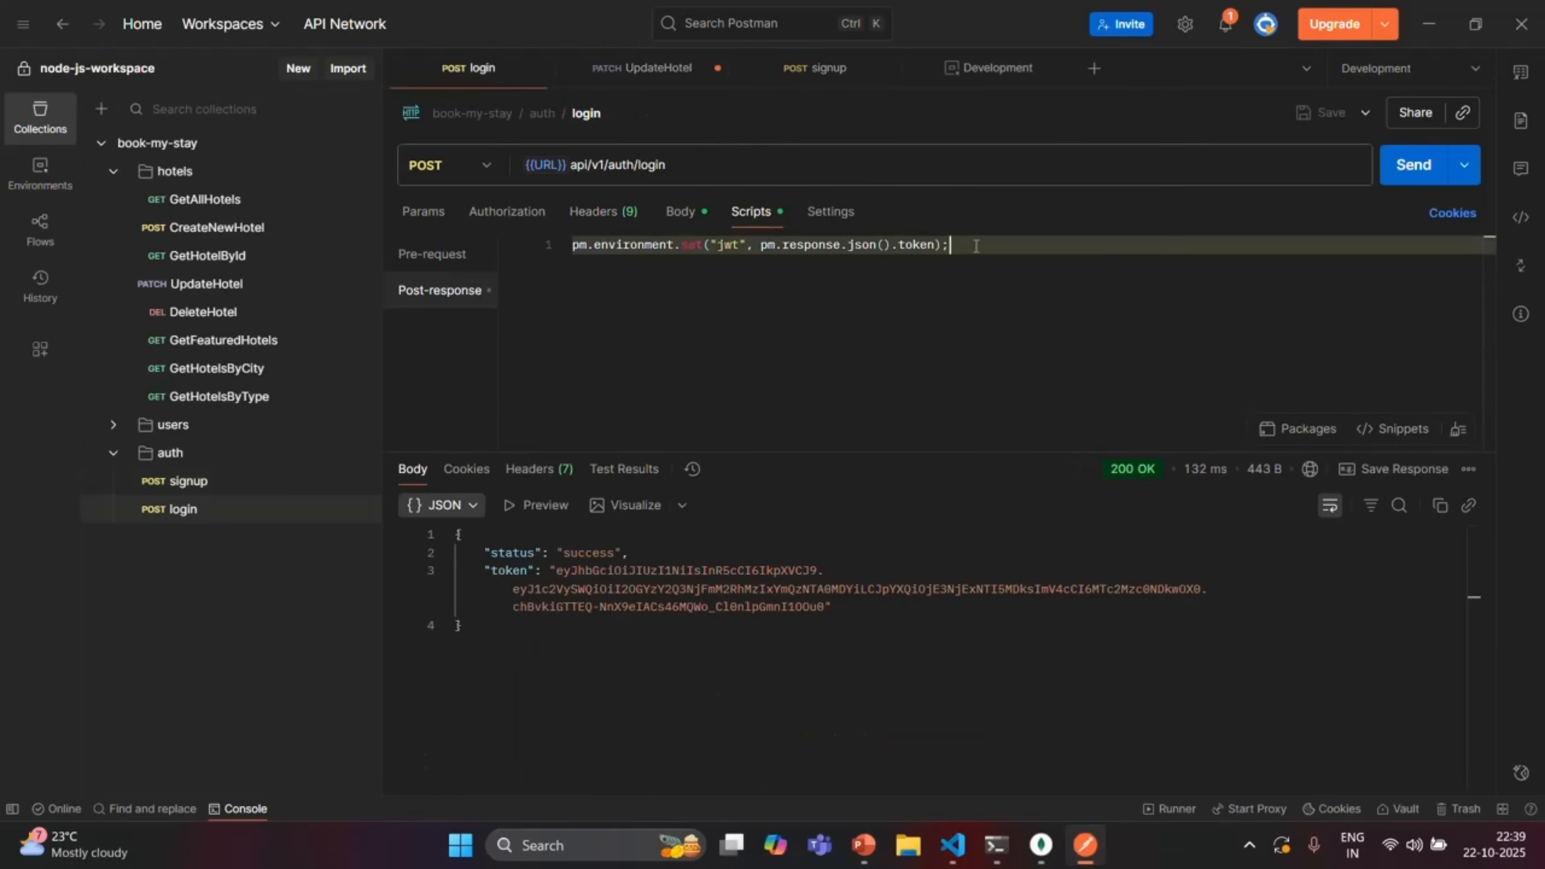
pyautogui.moveTo(976, 246); pyautogui.dragTo(564, 242)
pyautogui.hotkey('ctrl', 'c')
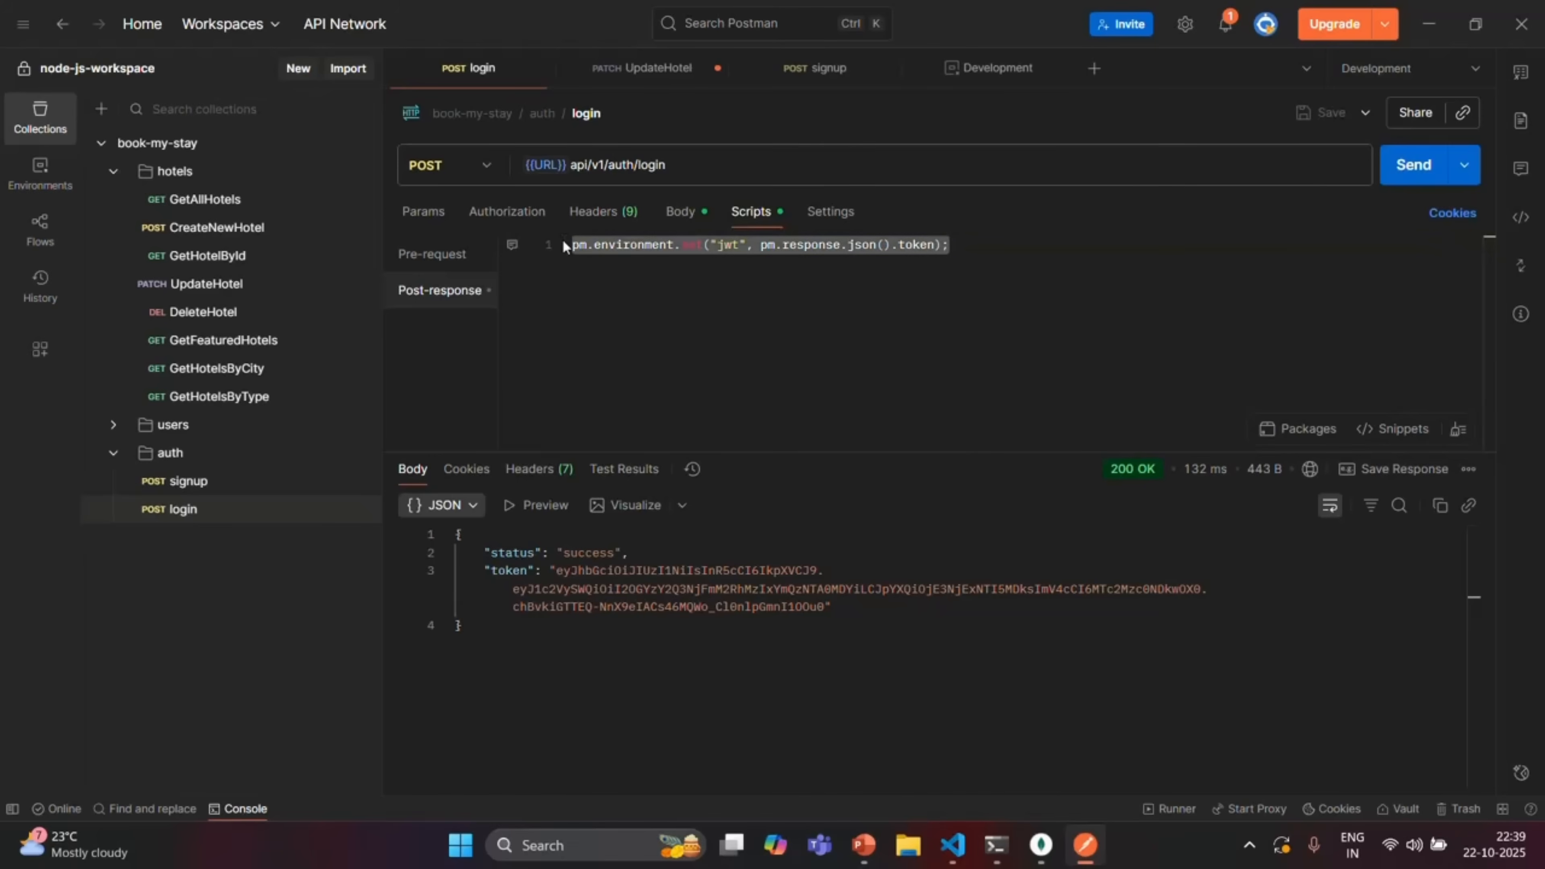
# Paste the line into signup's post-response script and save the signup request
pyautogui.click(822, 68)
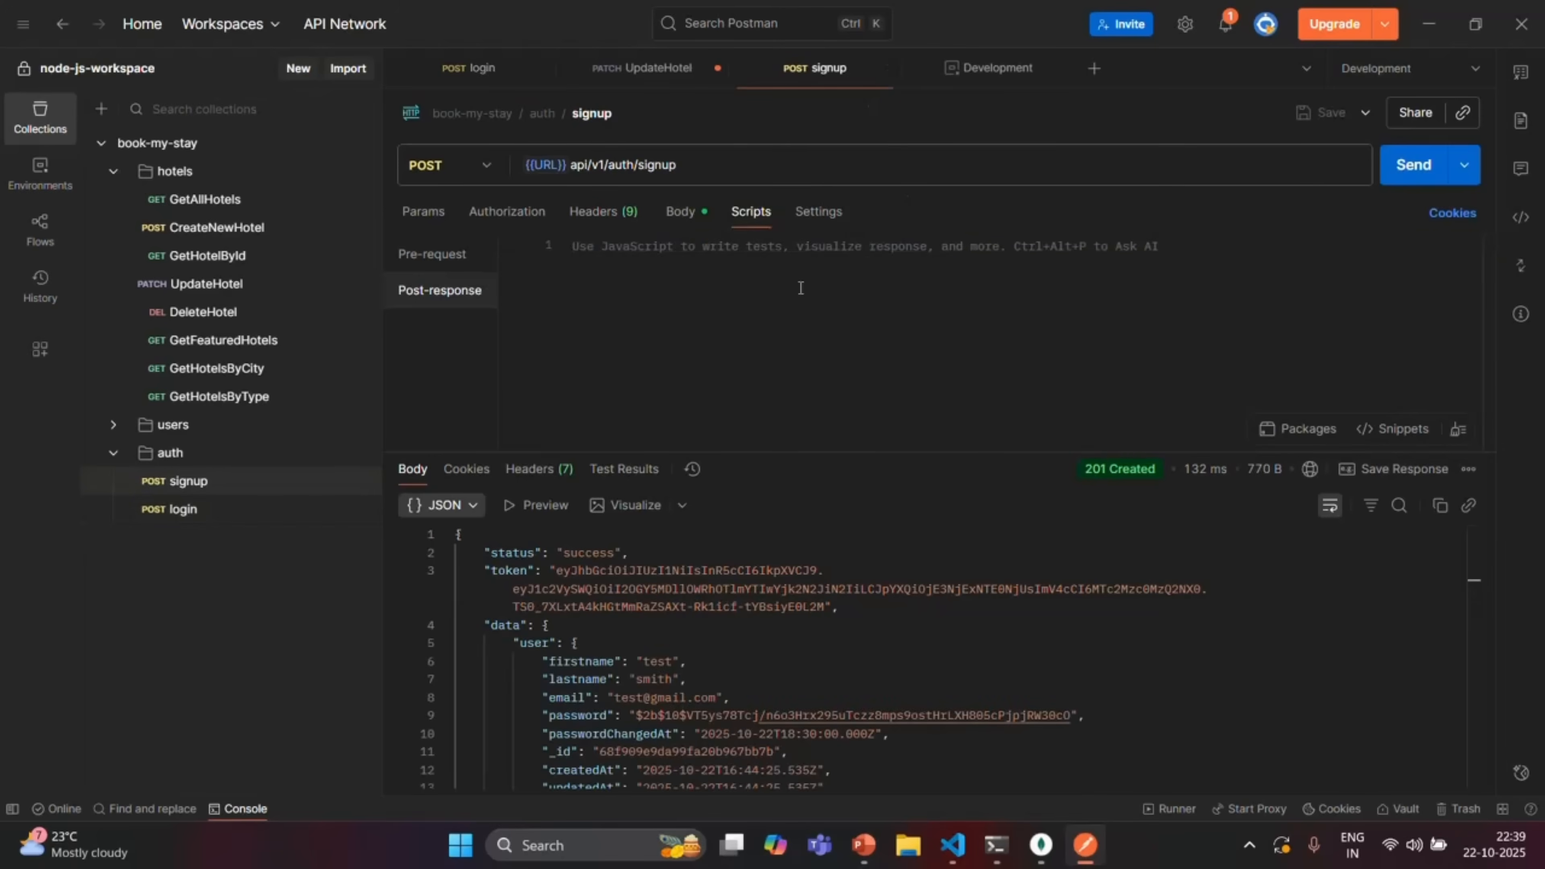
pyautogui.click(692, 249)
pyautogui.hotkey('ctrl', 'v')
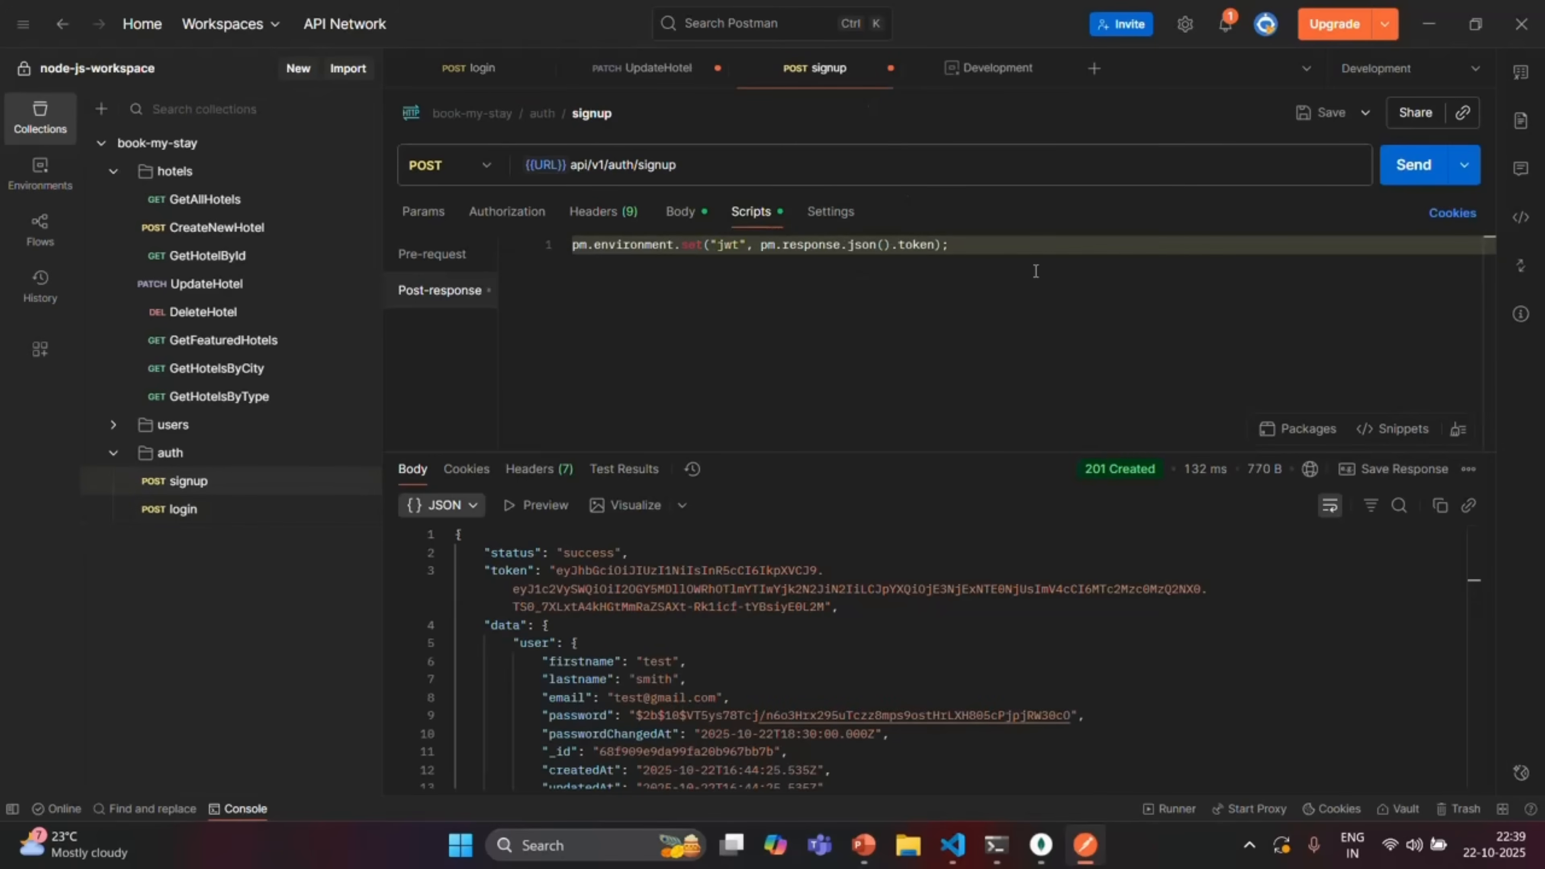
pyautogui.click(1331, 119)
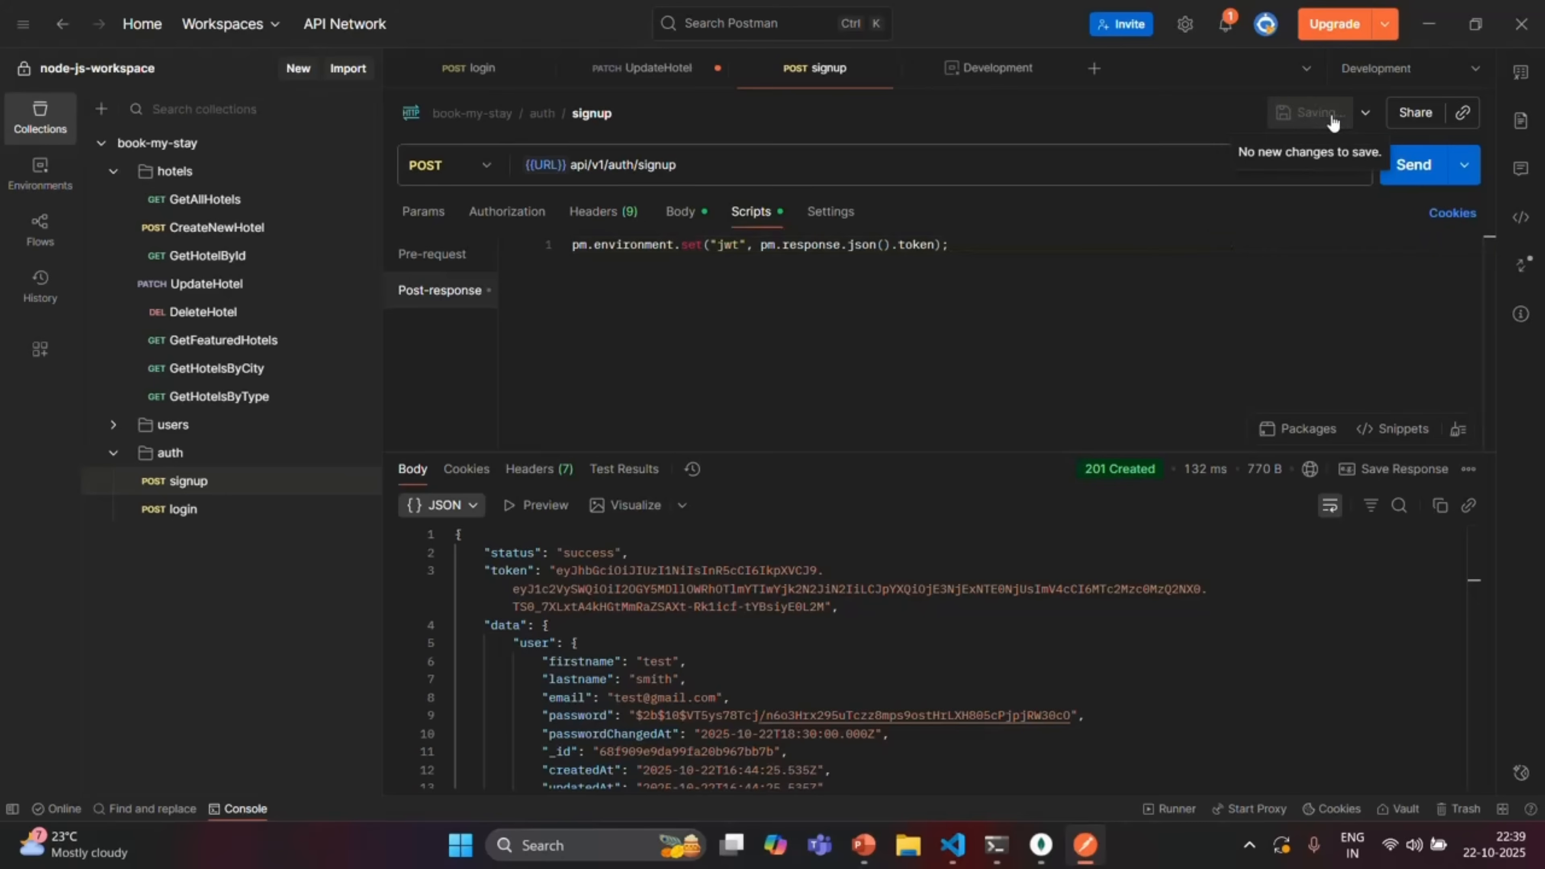
pyautogui.click(1041, 255)
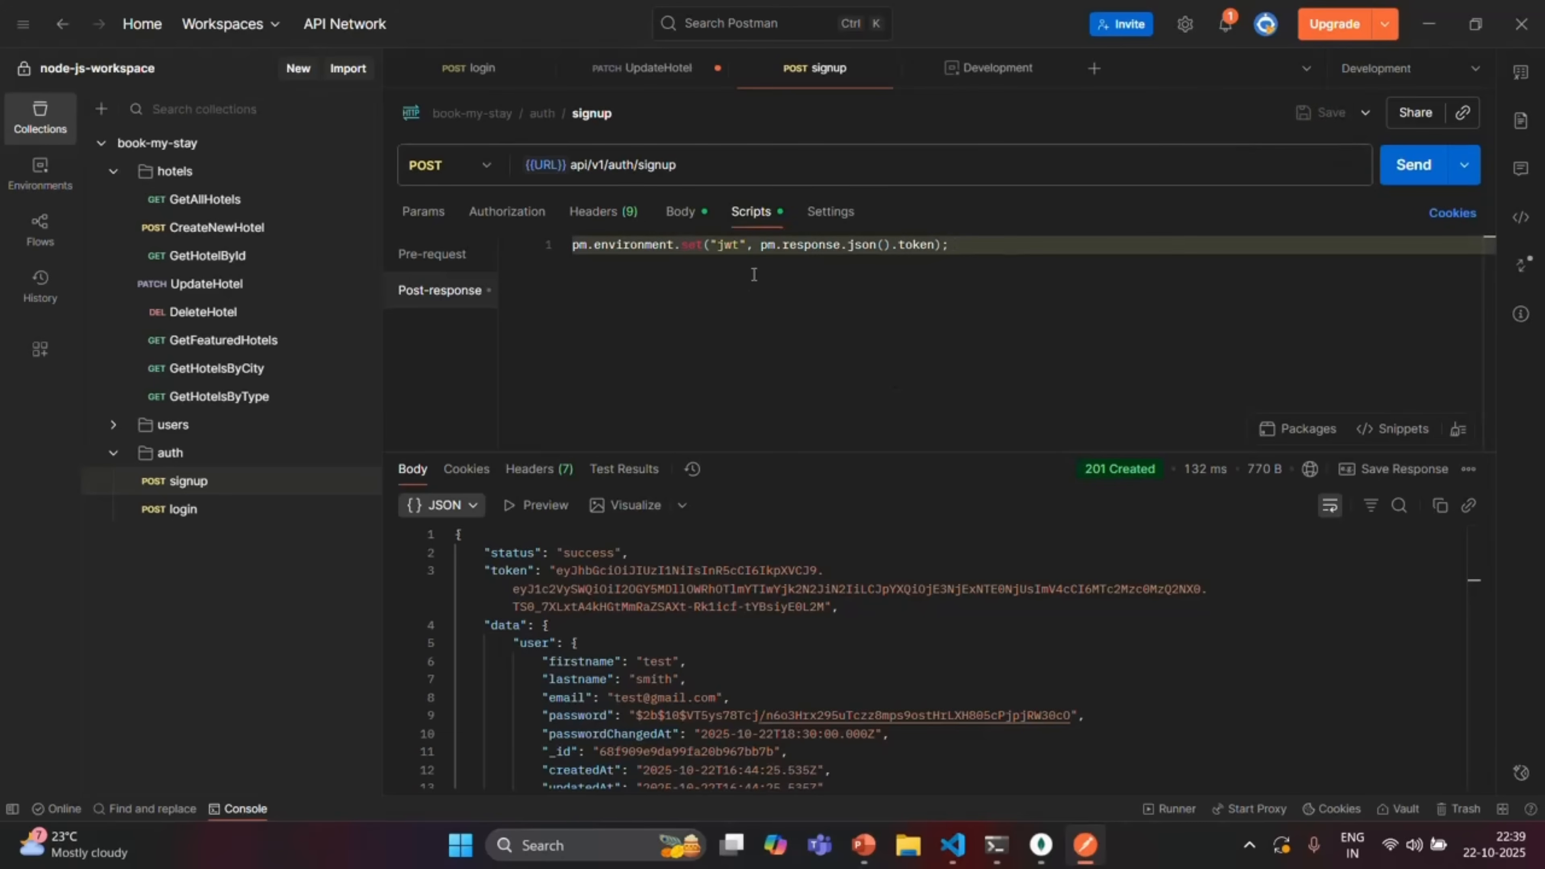
# Change 'test' to 'demo' in the signup firstname and email, then send for 201 Created
pyautogui.click(680, 211)
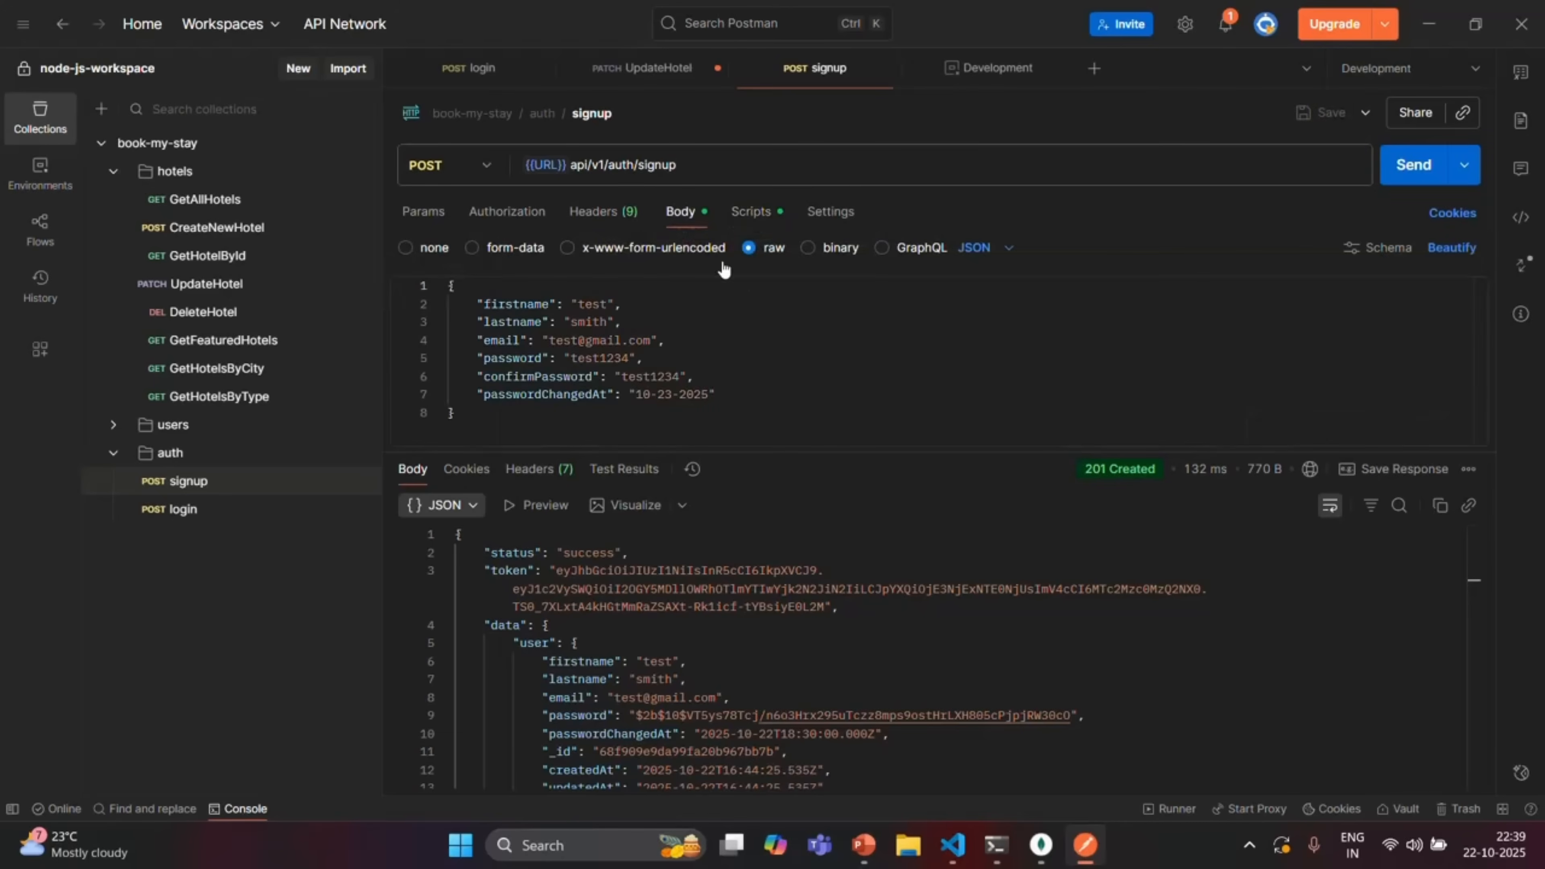
pyautogui.doubleClick(600, 303)
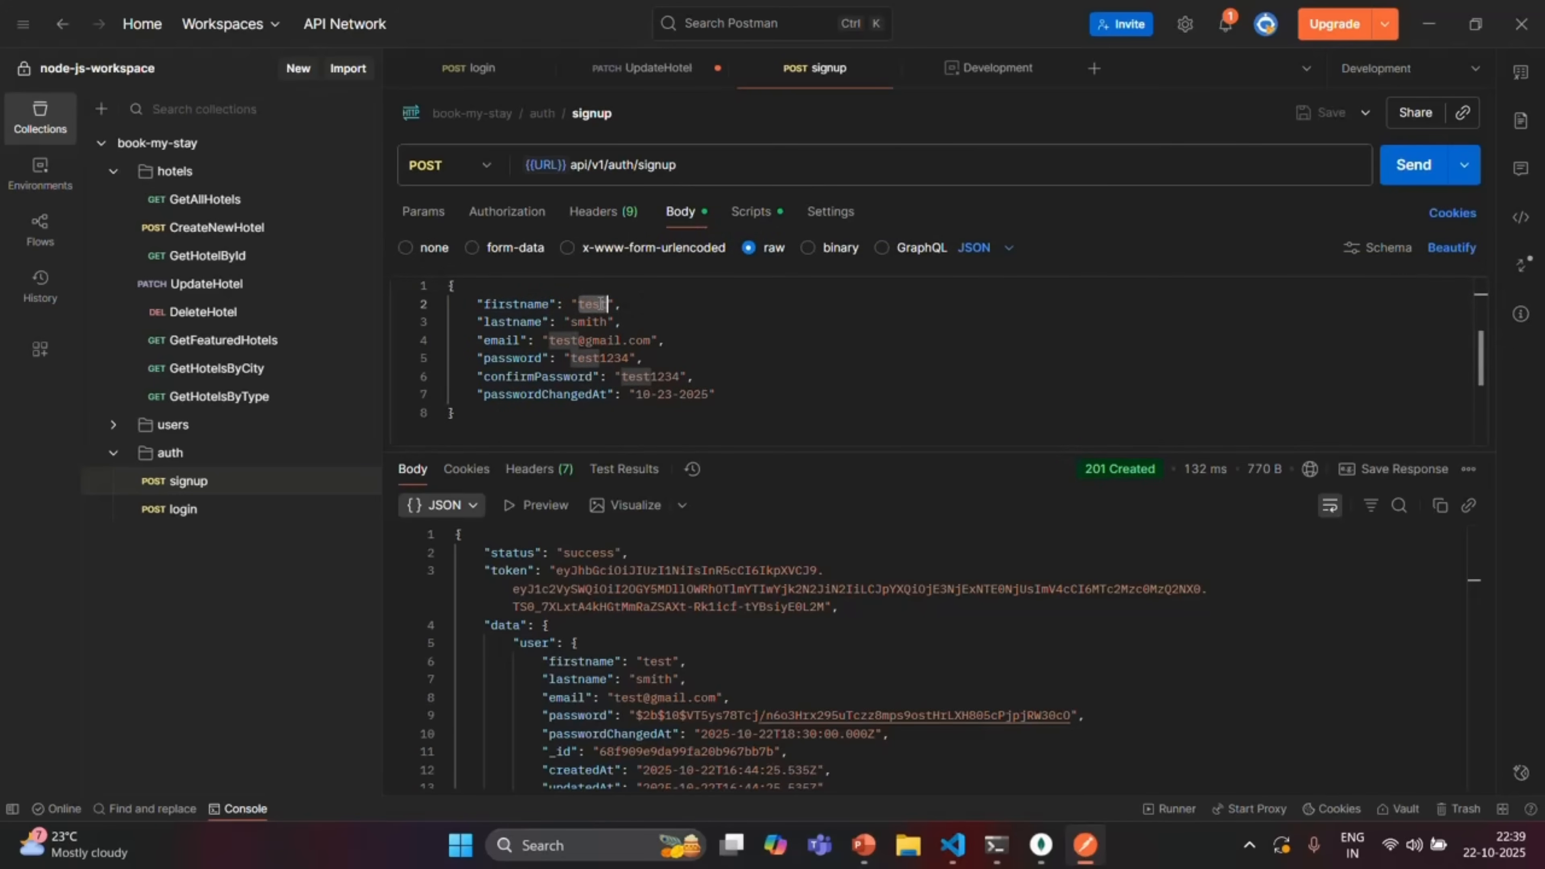
pyautogui.write('demo')
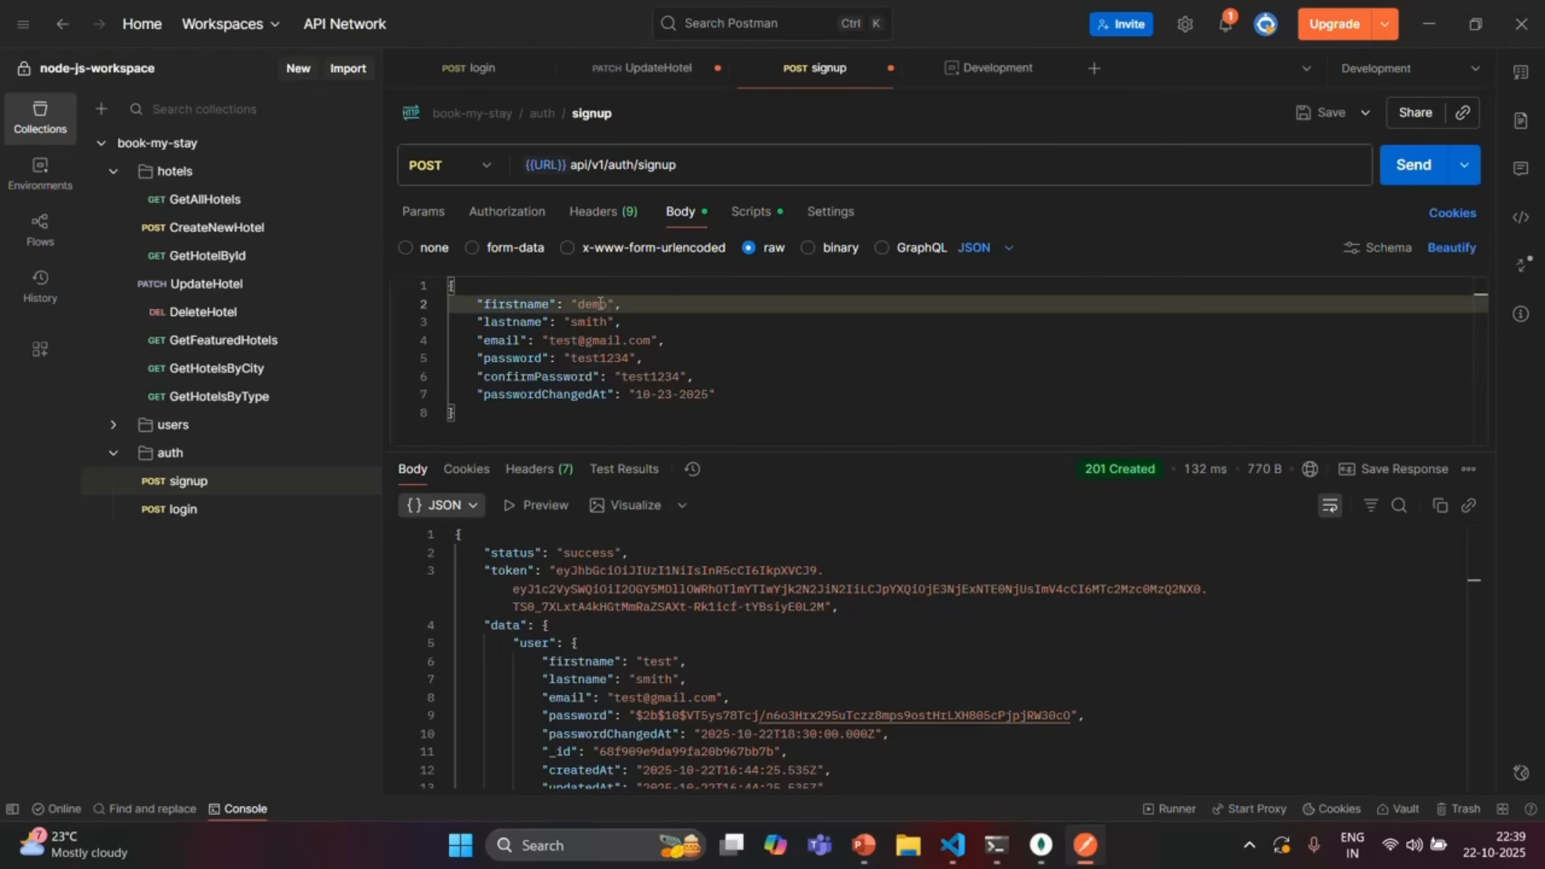
pyautogui.doubleClick(568, 341)
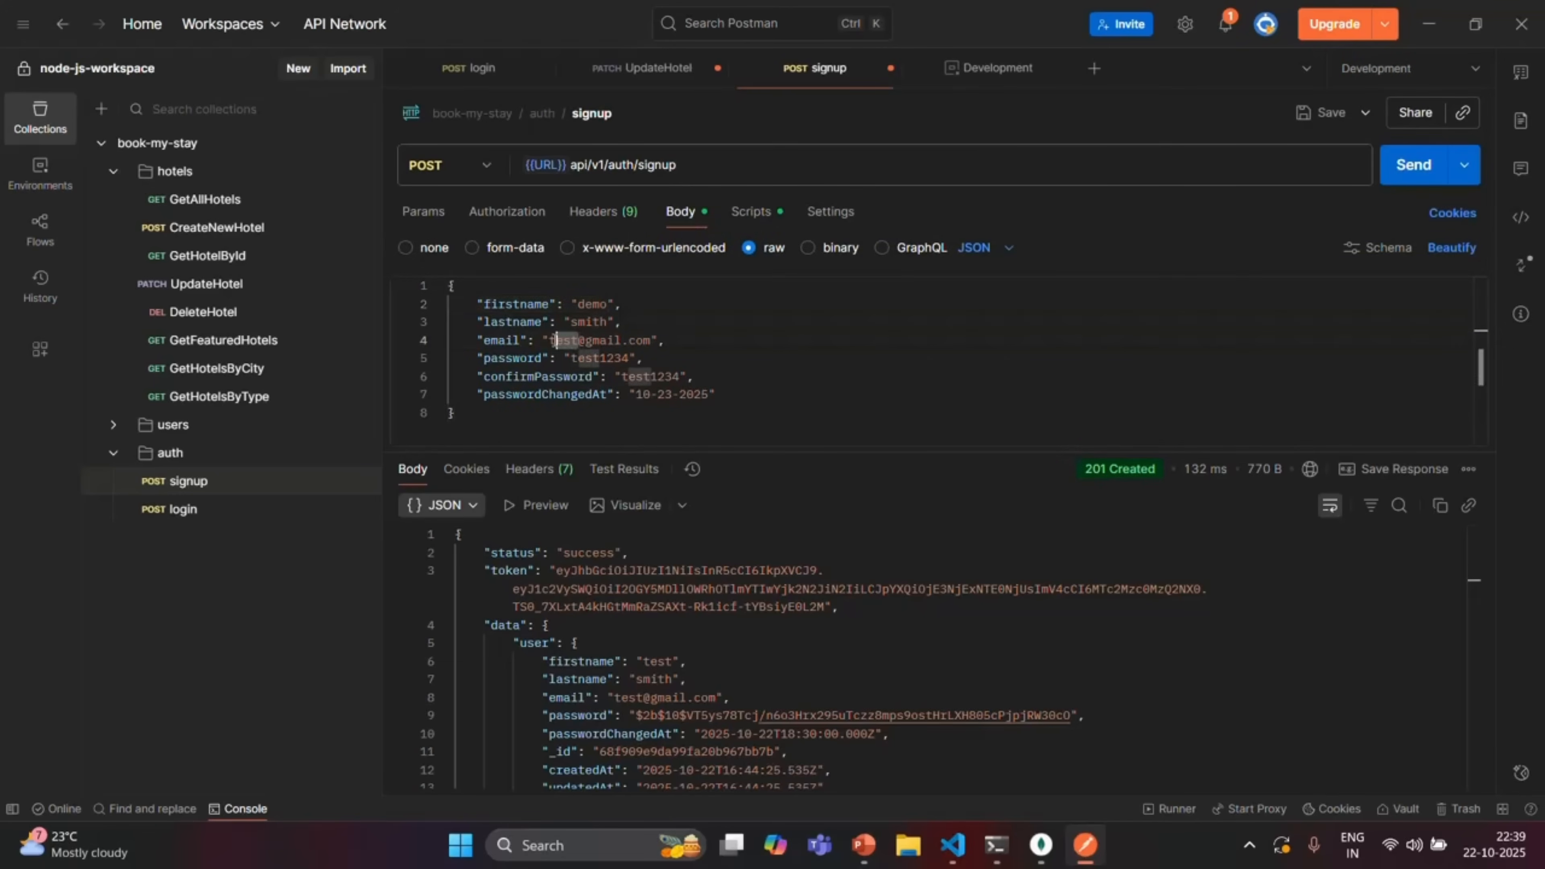
pyautogui.write('demo')
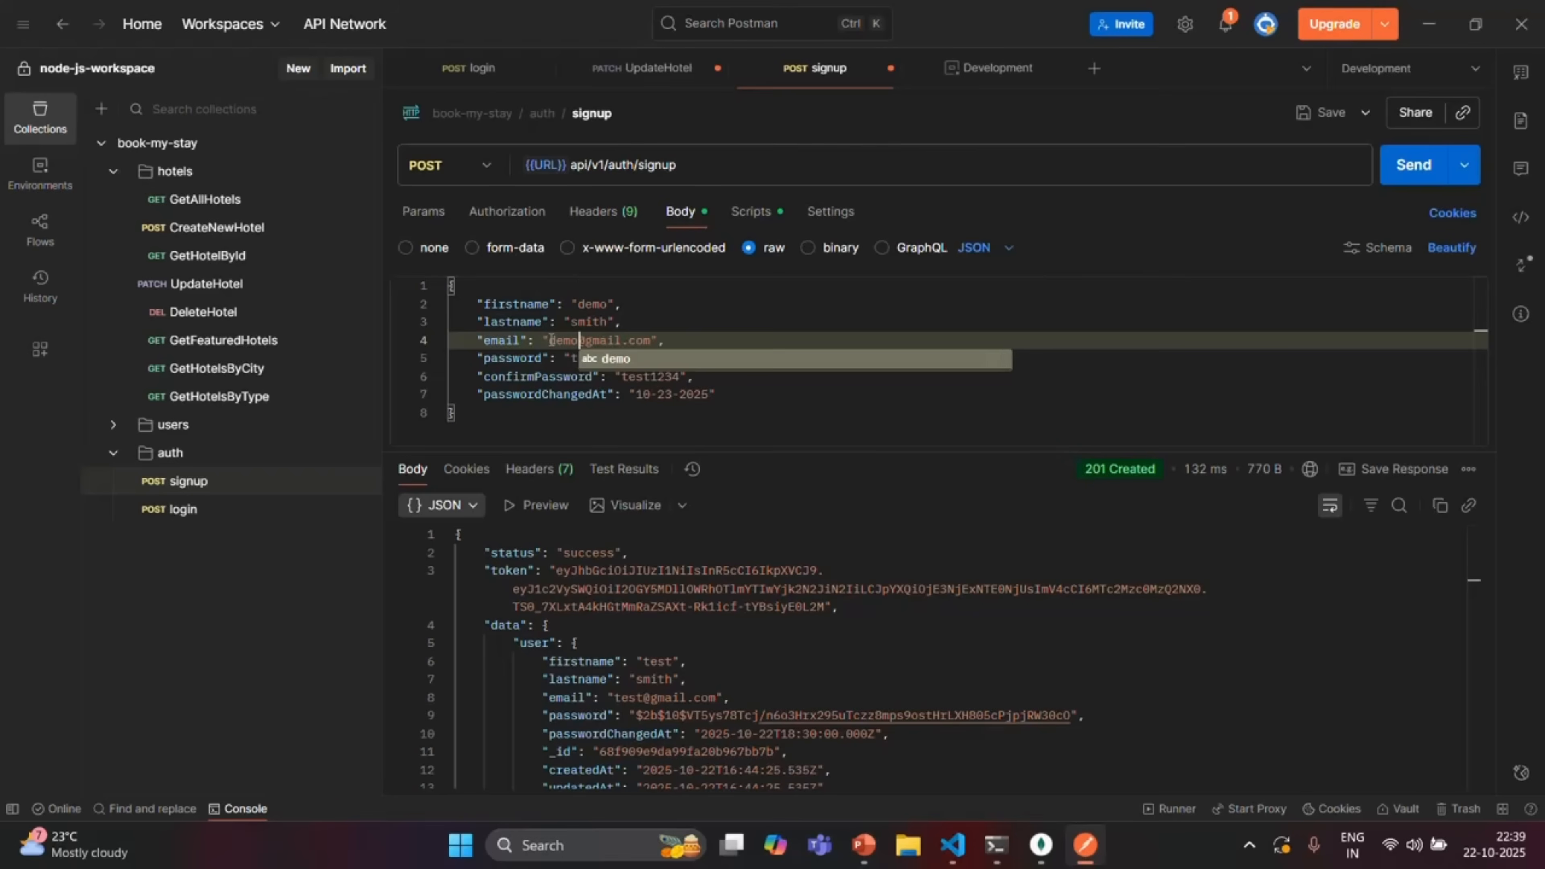
pyautogui.click(1421, 167)
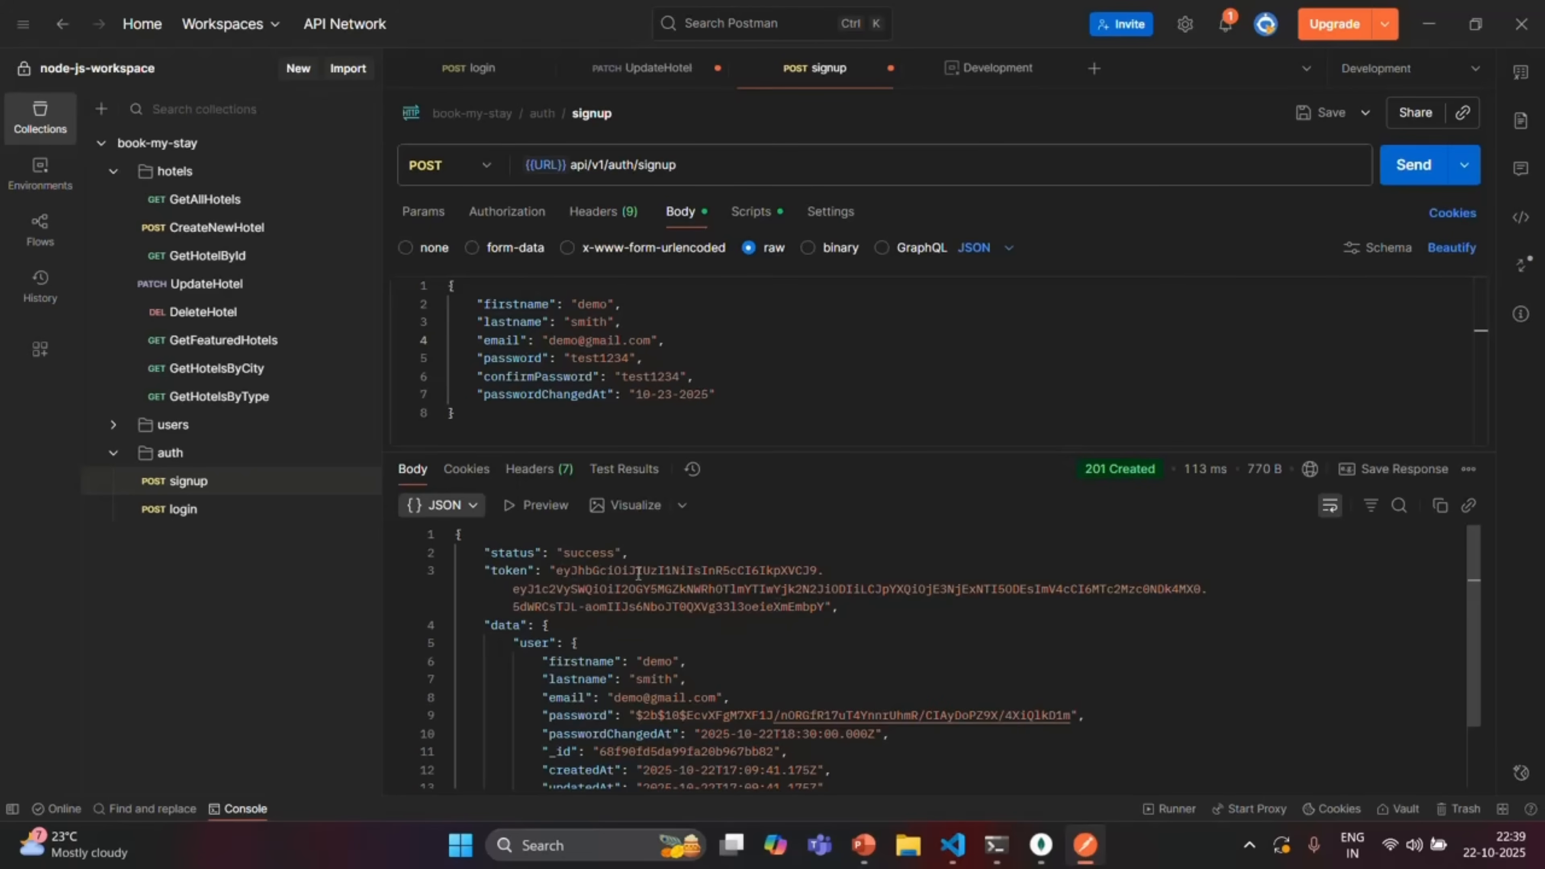
# Check that the signup post-response script saves the response token as jwt
pyautogui.click(750, 213)
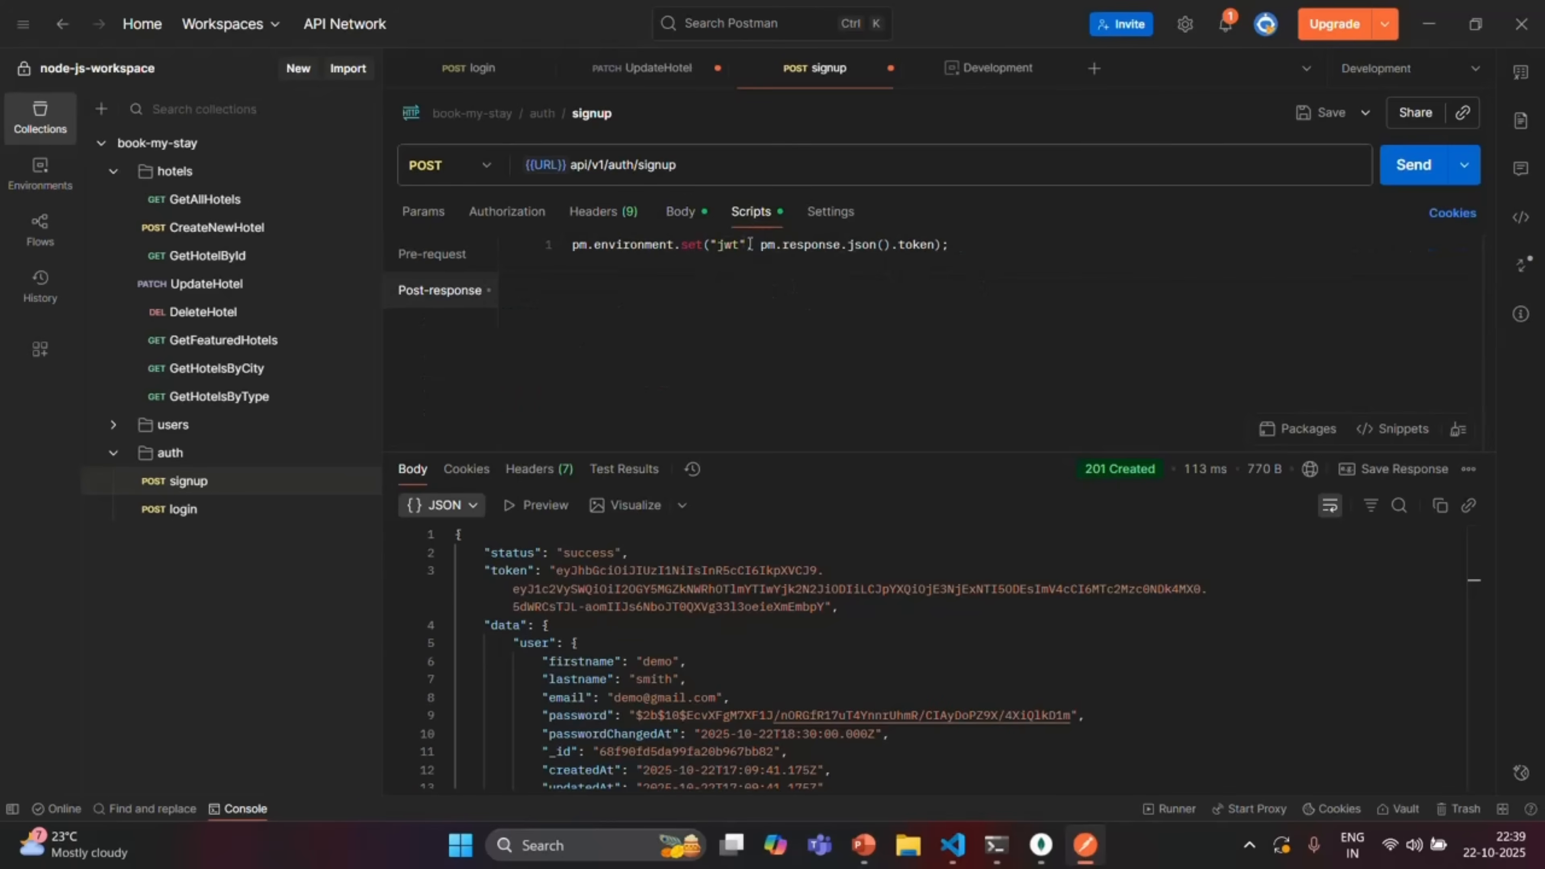
pyautogui.doubleClick(727, 245)
pyautogui.doubleClick(512, 571)
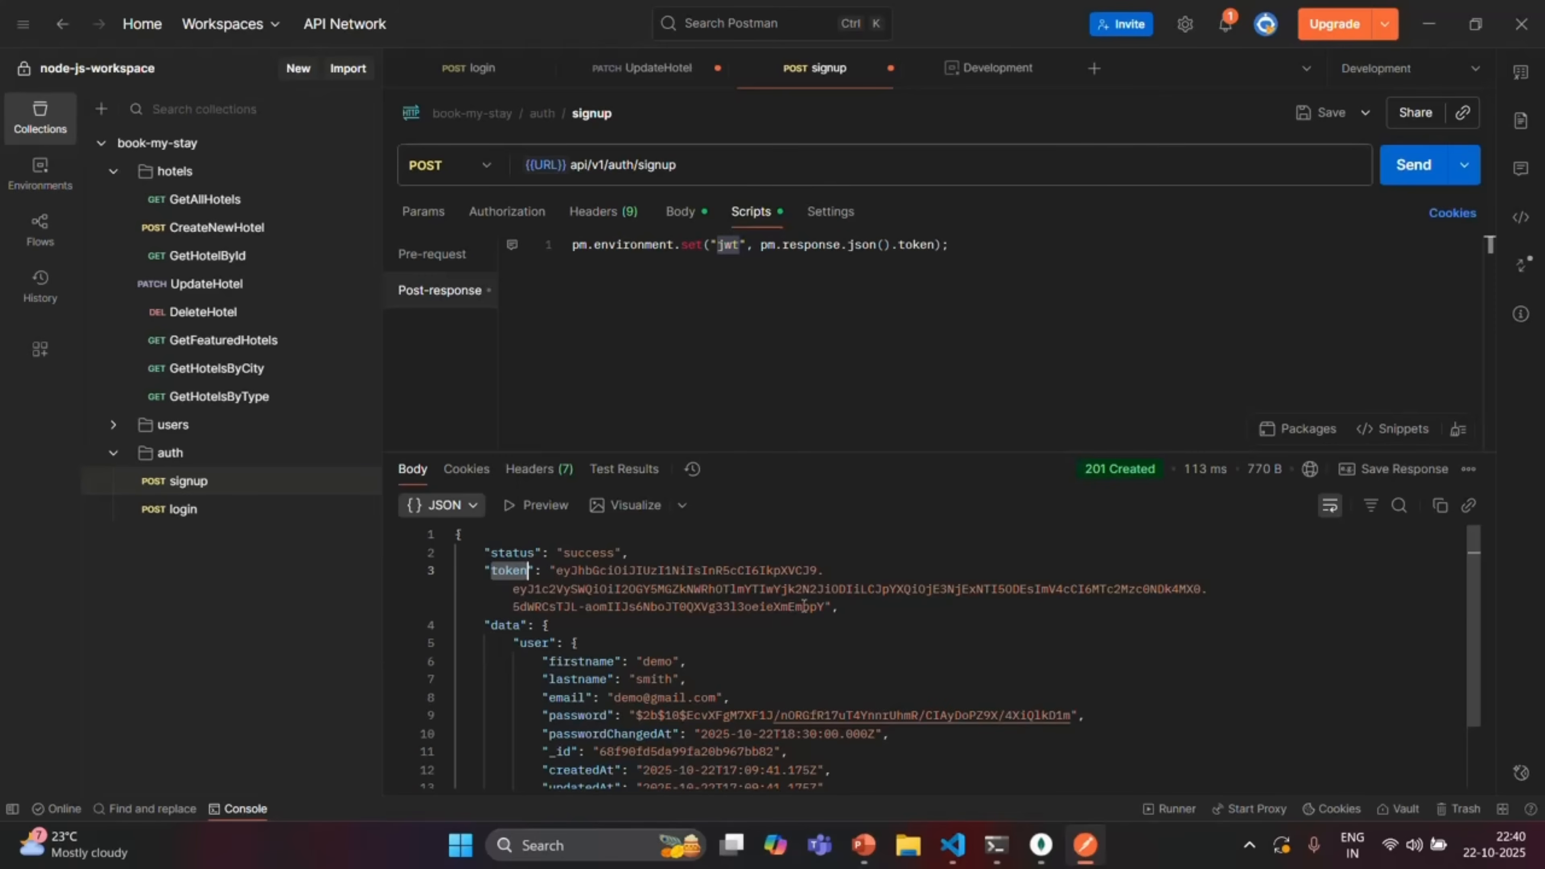
# Switch to UpdateHotel and view the Development environment's populated jwt variable
pyautogui.click(654, 73)
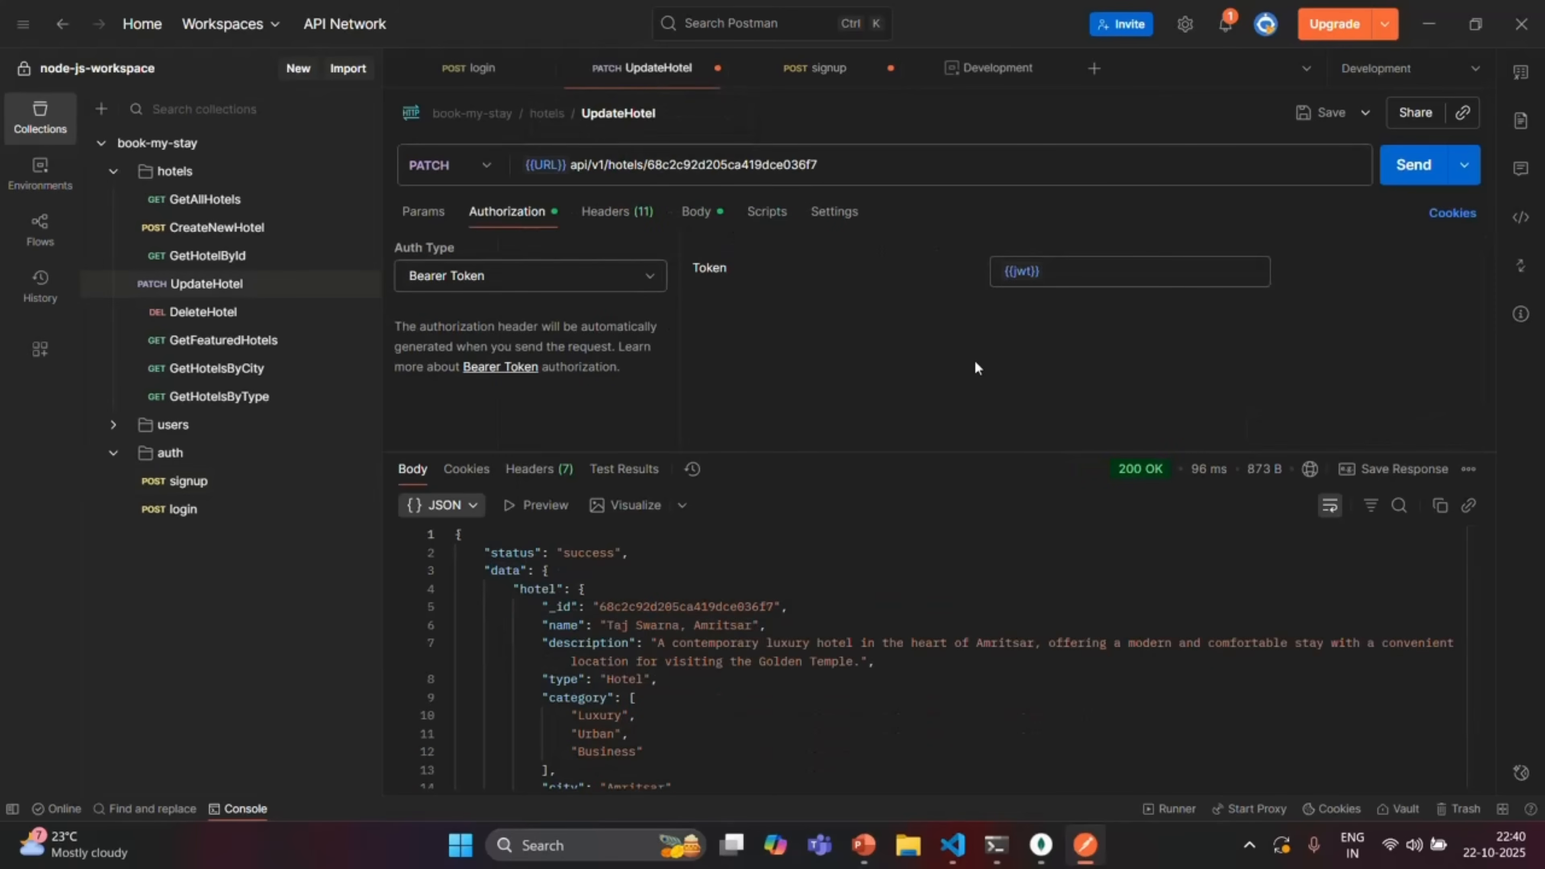
pyautogui.moveTo(1022, 273)
pyautogui.click(979, 70)
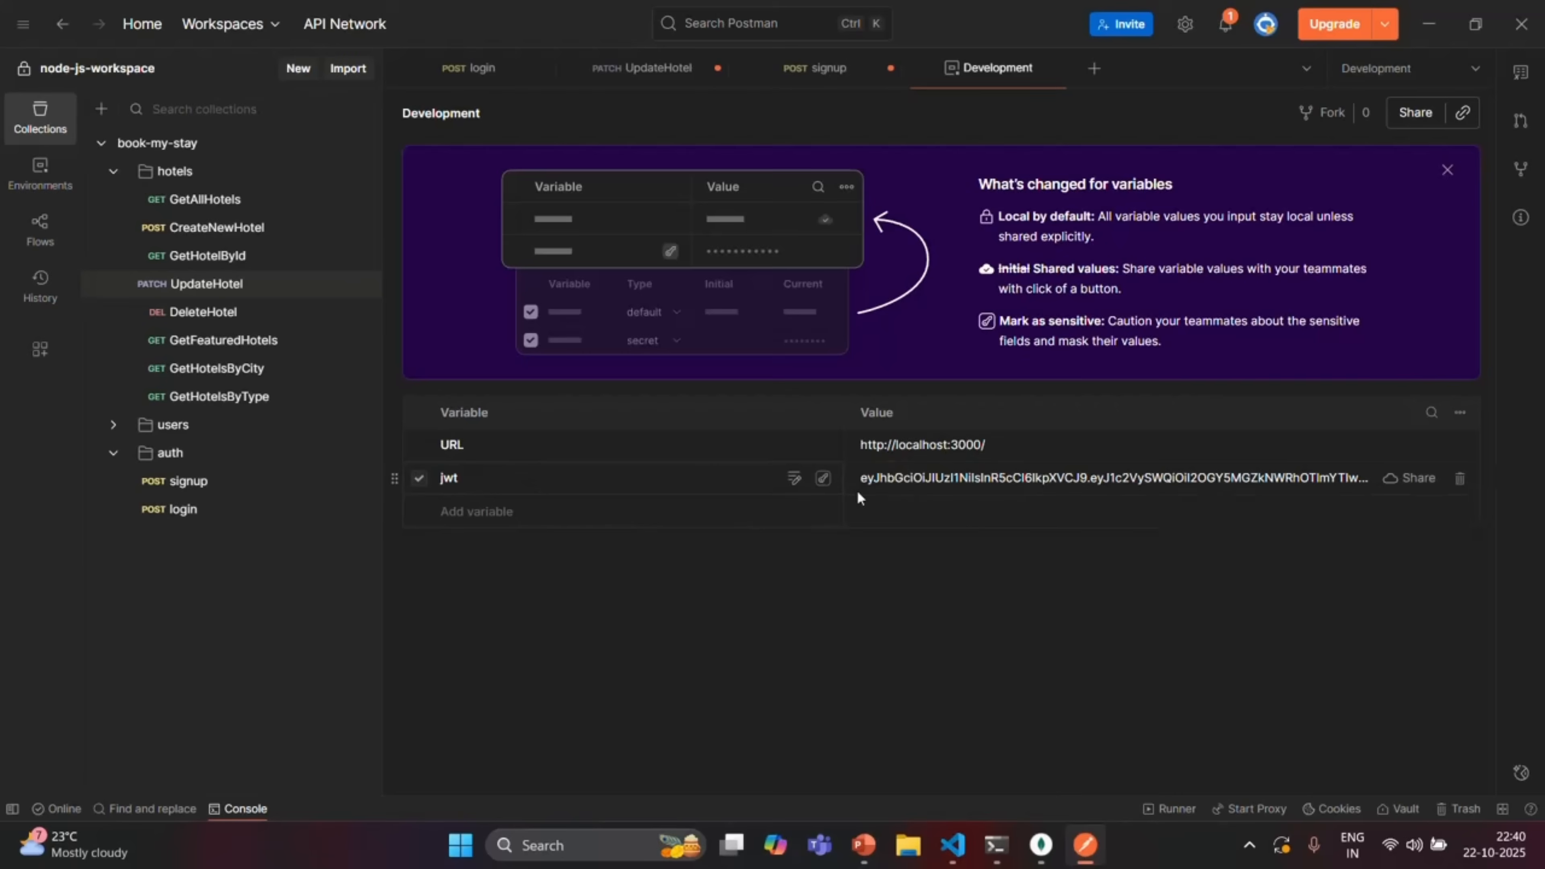
# Send UpdateHotel with Bearer {{jwt}}, get a 401 'Password was changed' error, then bring up login
pyautogui.click(655, 71)
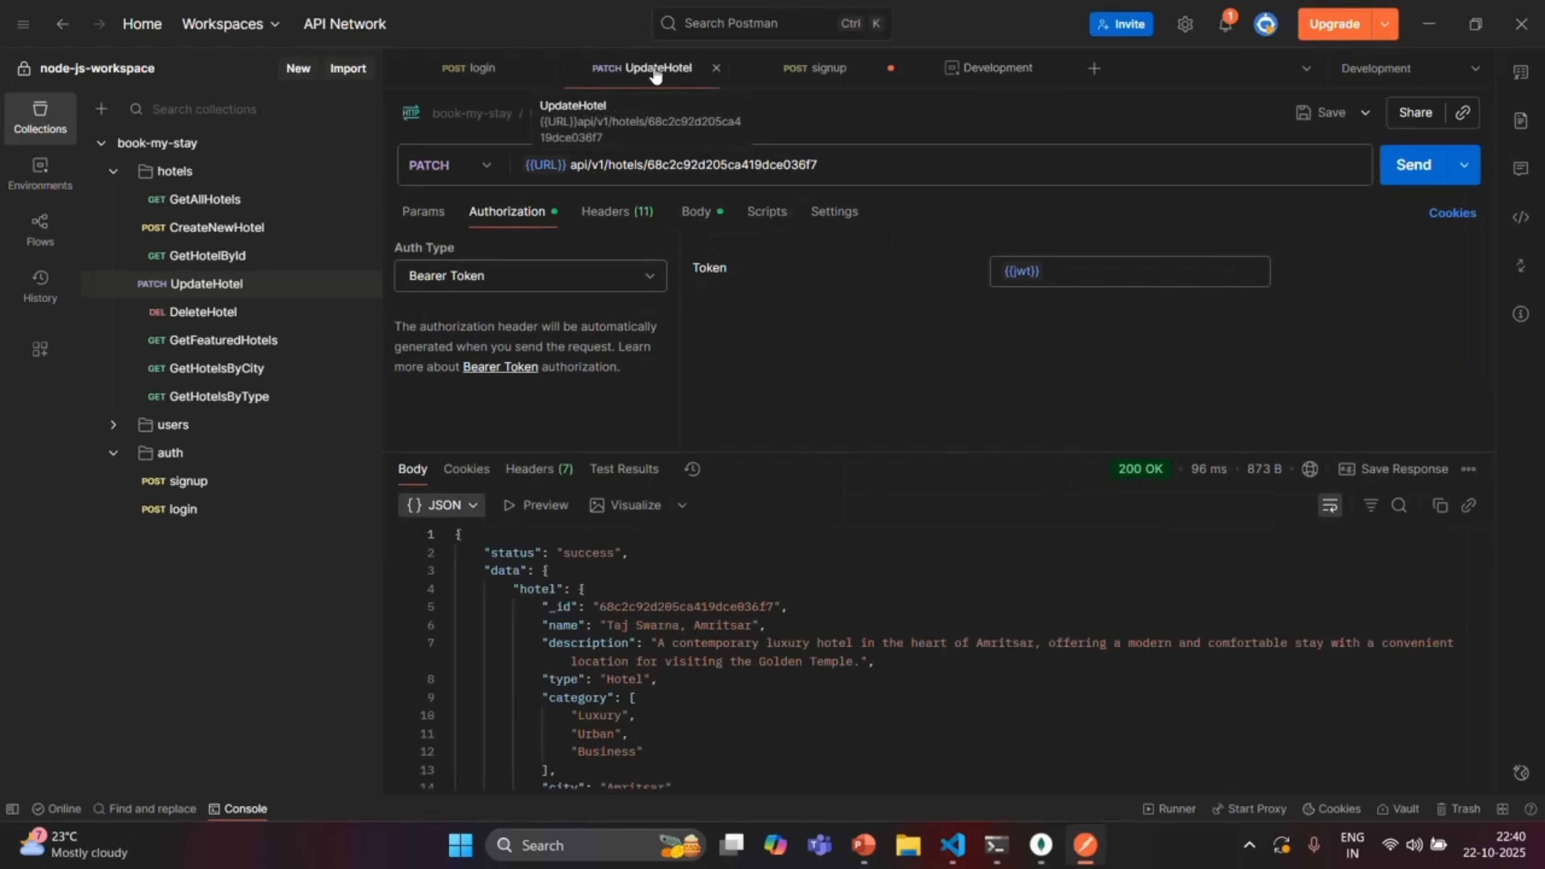
pyautogui.click(1049, 270)
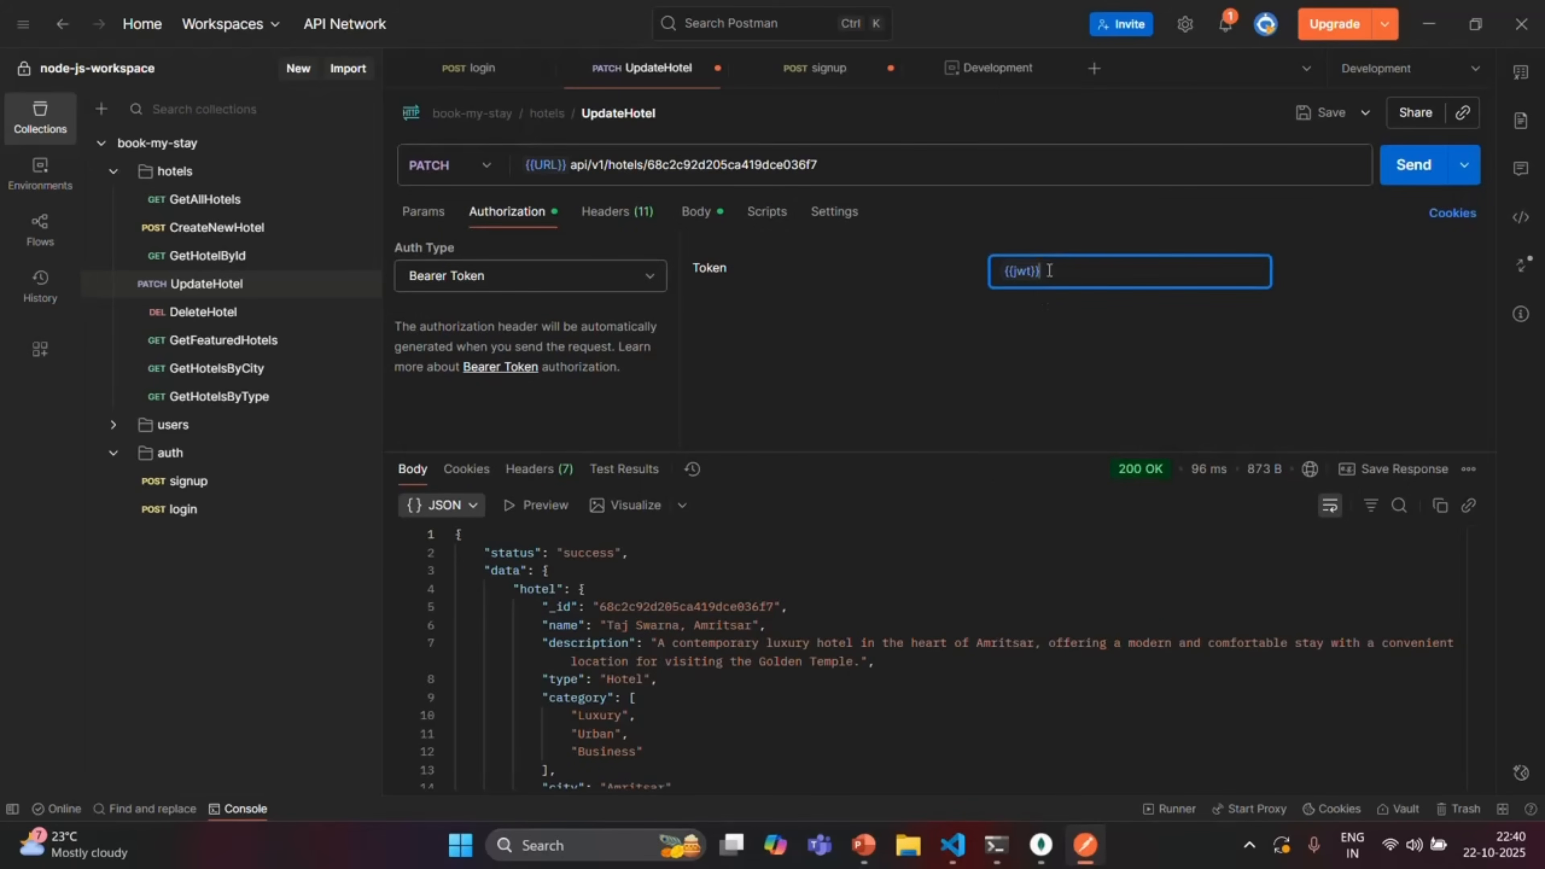
pyautogui.moveTo(1050, 270); pyautogui.dragTo(1001, 271)
pyautogui.click(1424, 170)
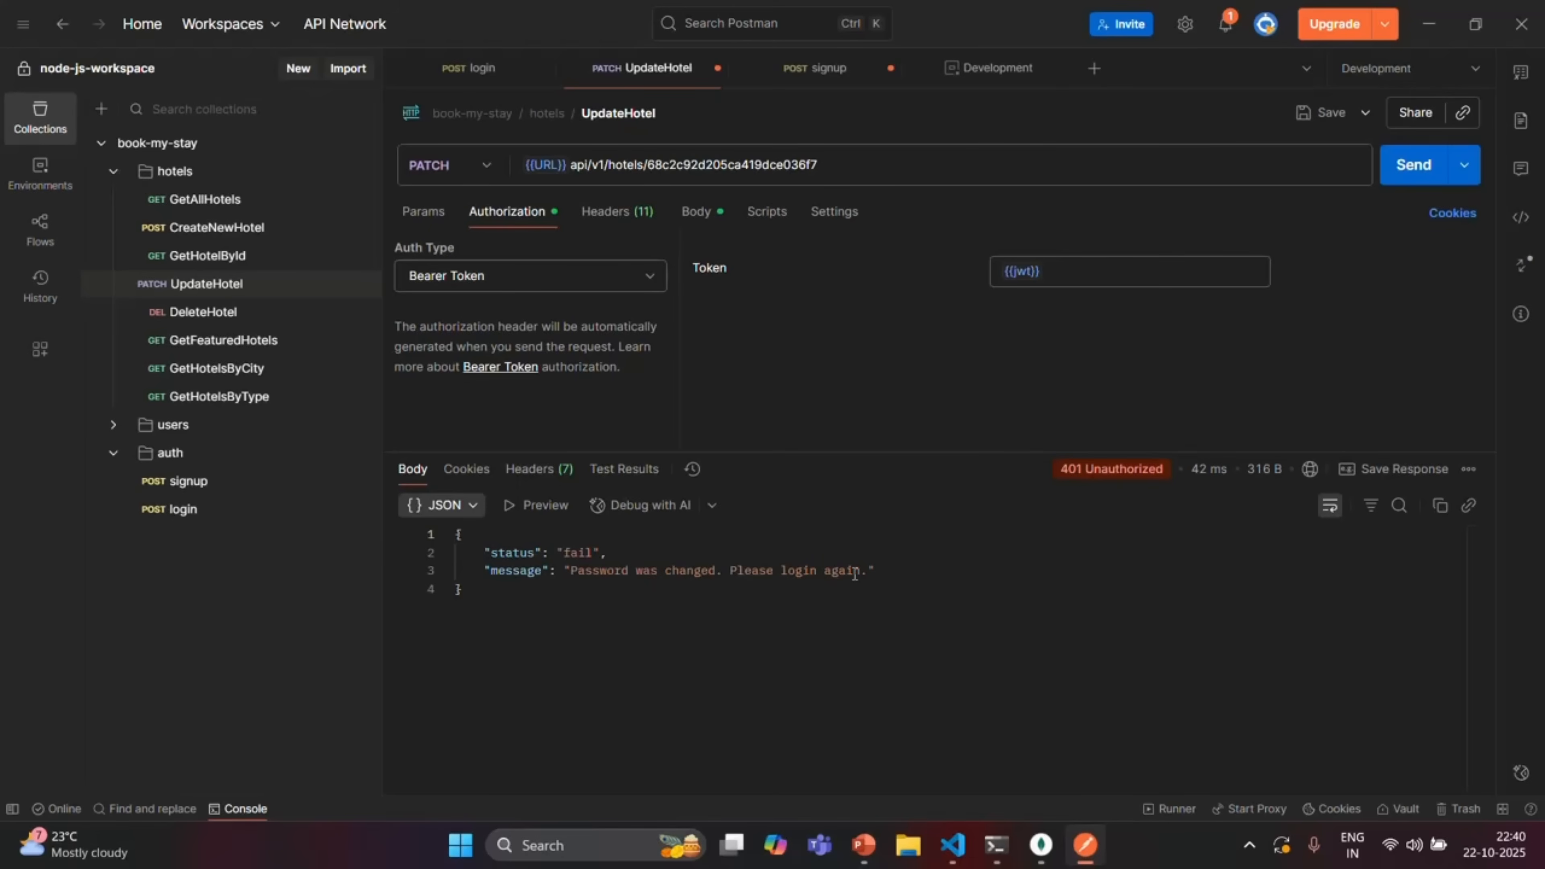
pyautogui.click(480, 70)
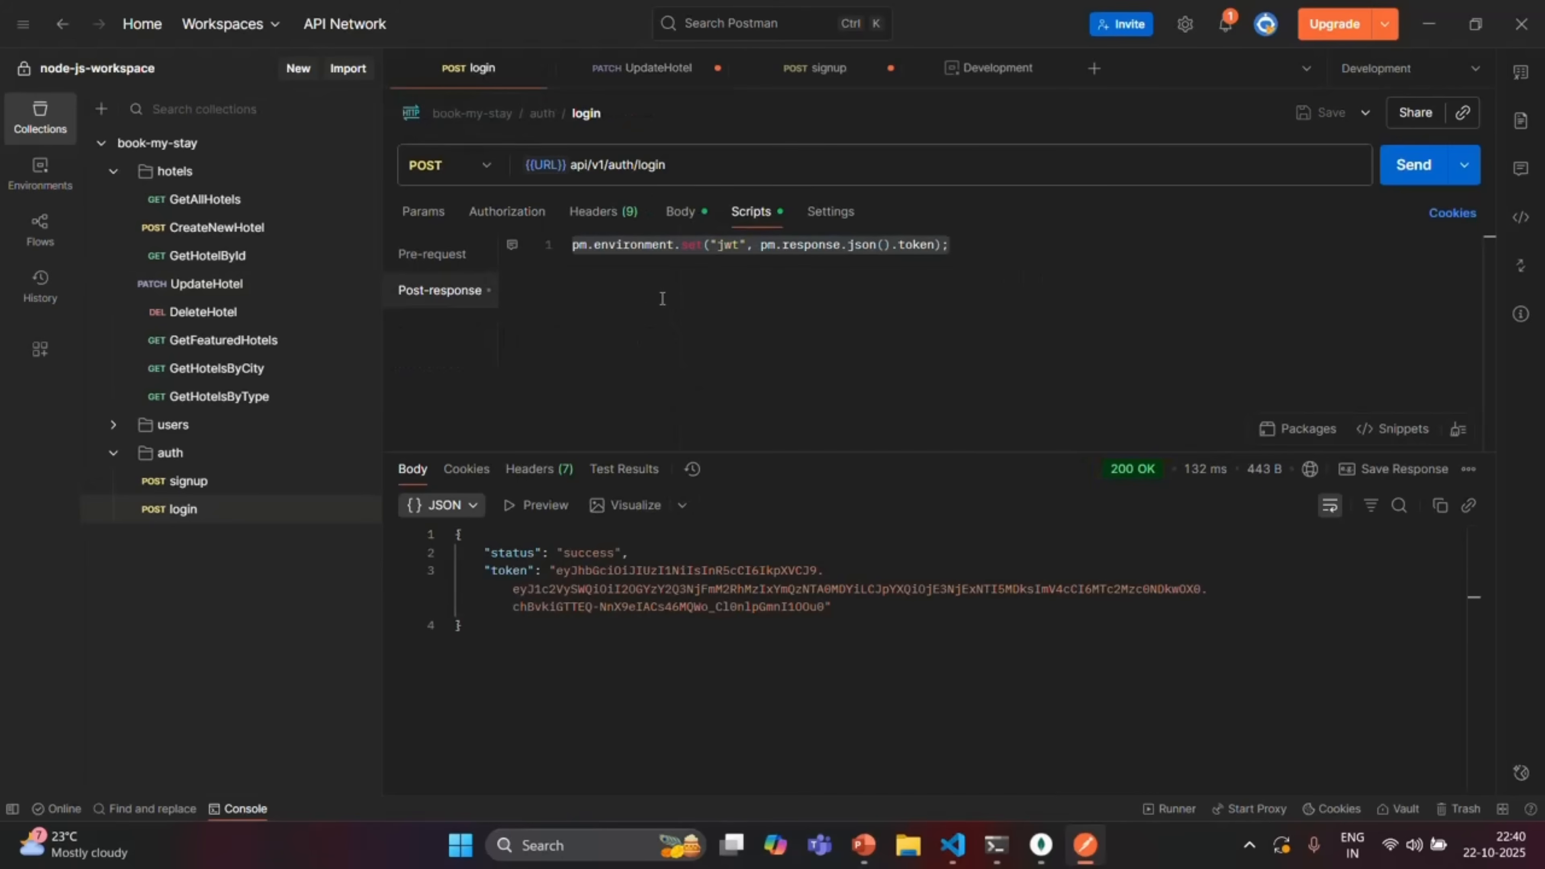
# Log in again for a fresh jwt, then resend UpdateHotel to get 200 OK
pyautogui.click(681, 210)
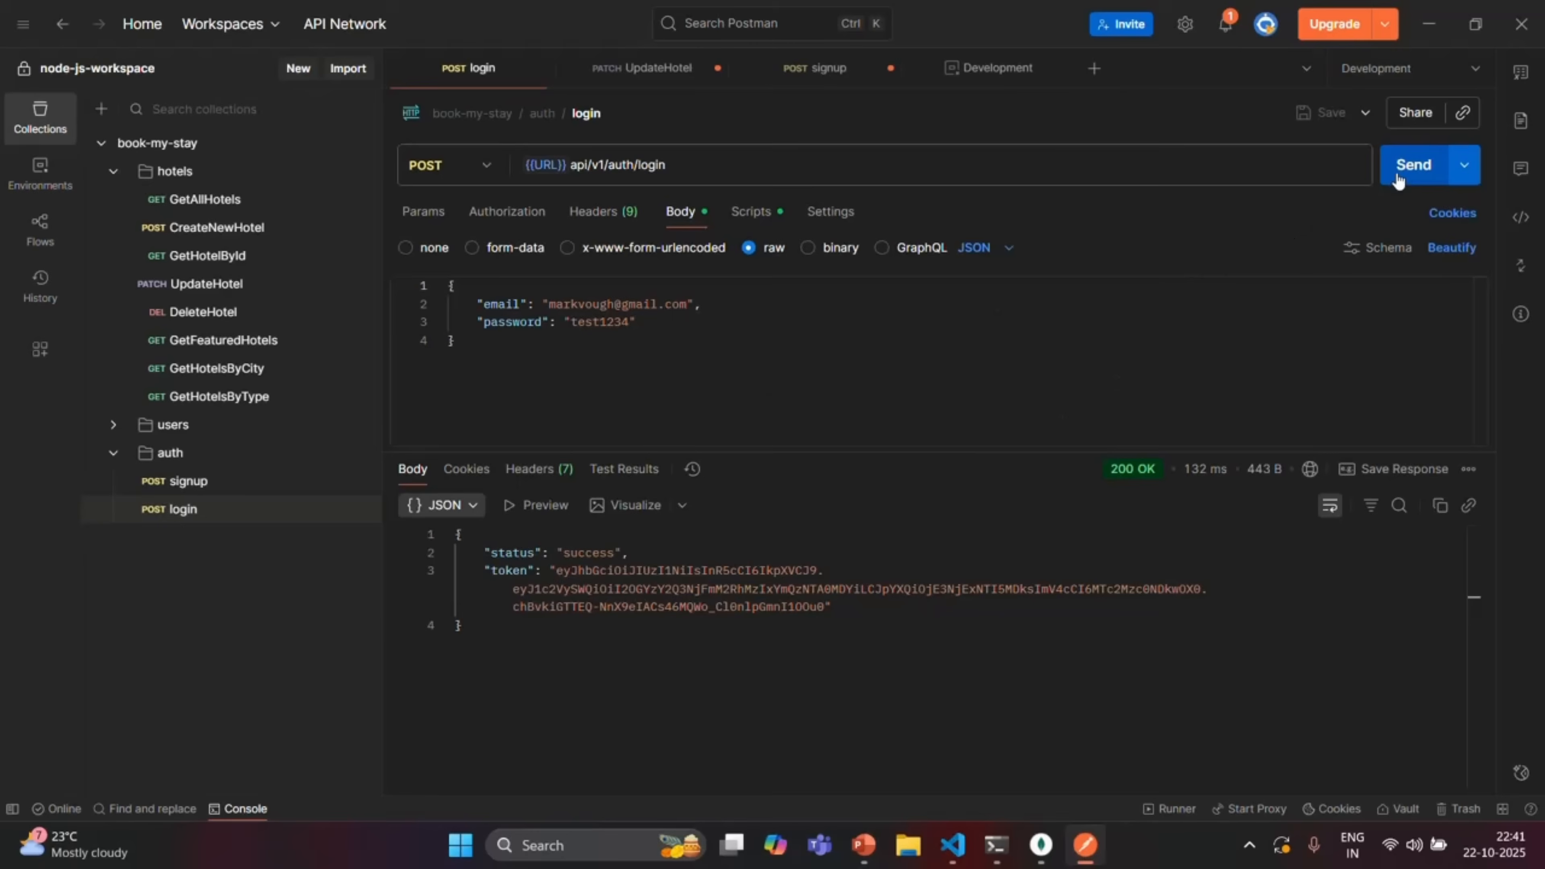
pyautogui.click(1411, 167)
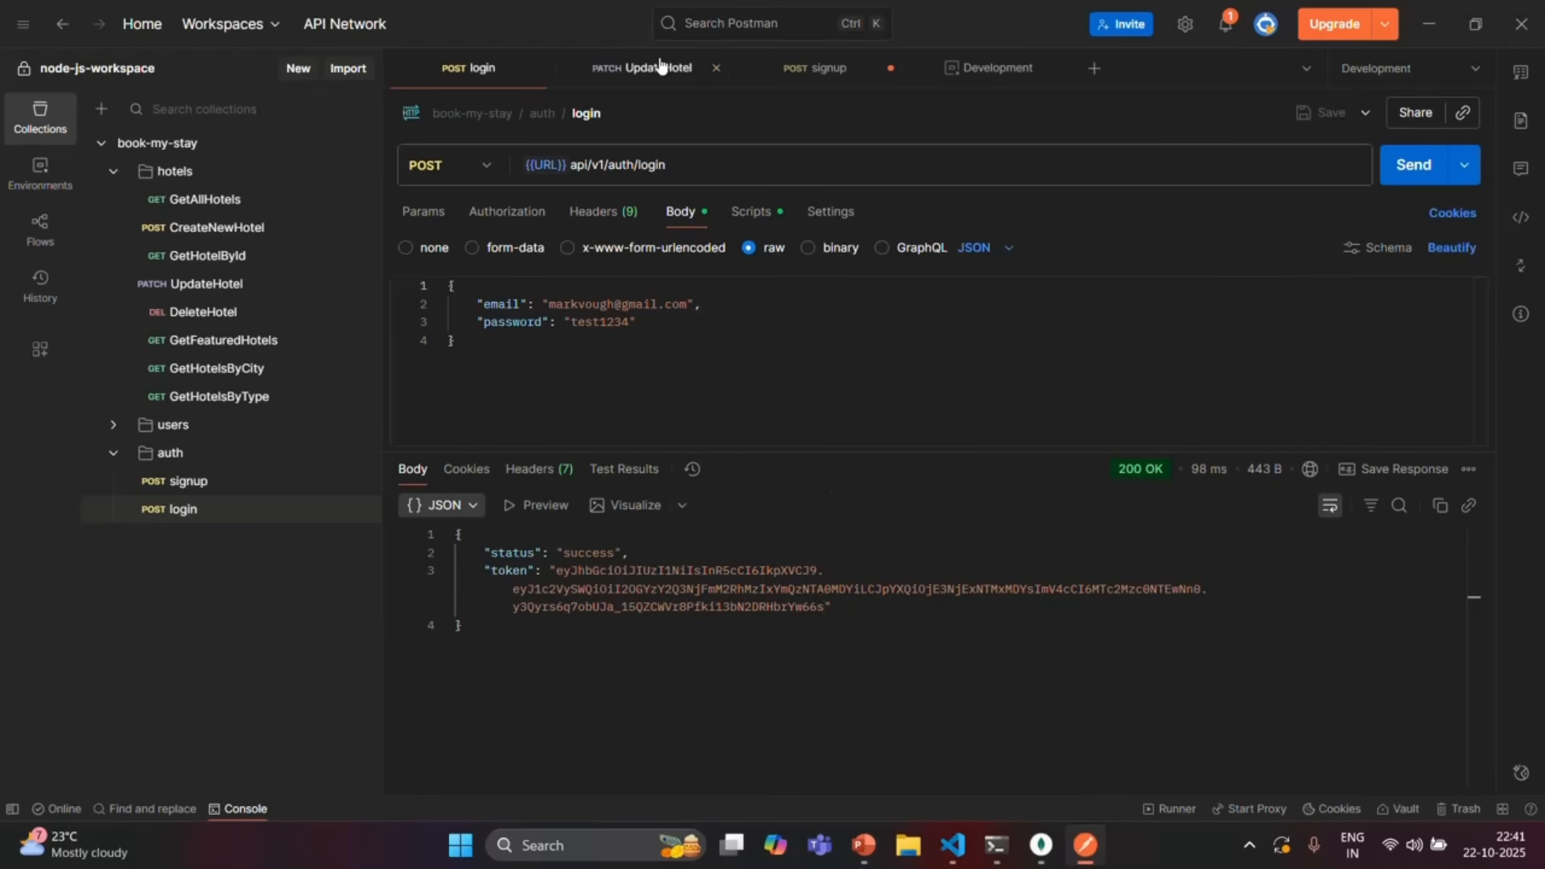
pyautogui.click(661, 68)
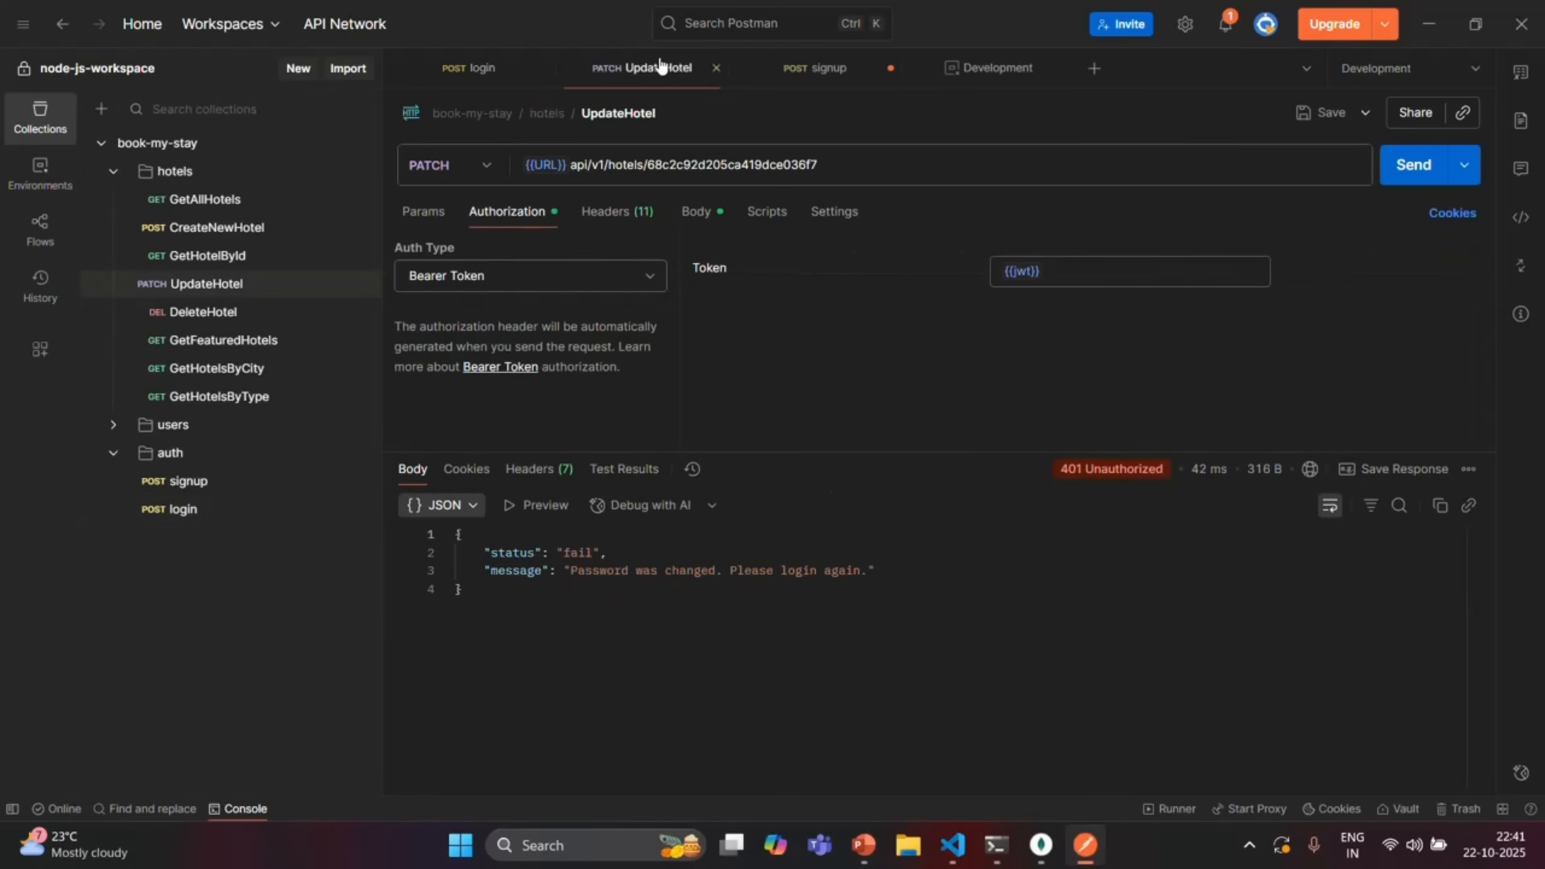
pyautogui.click(1417, 163)
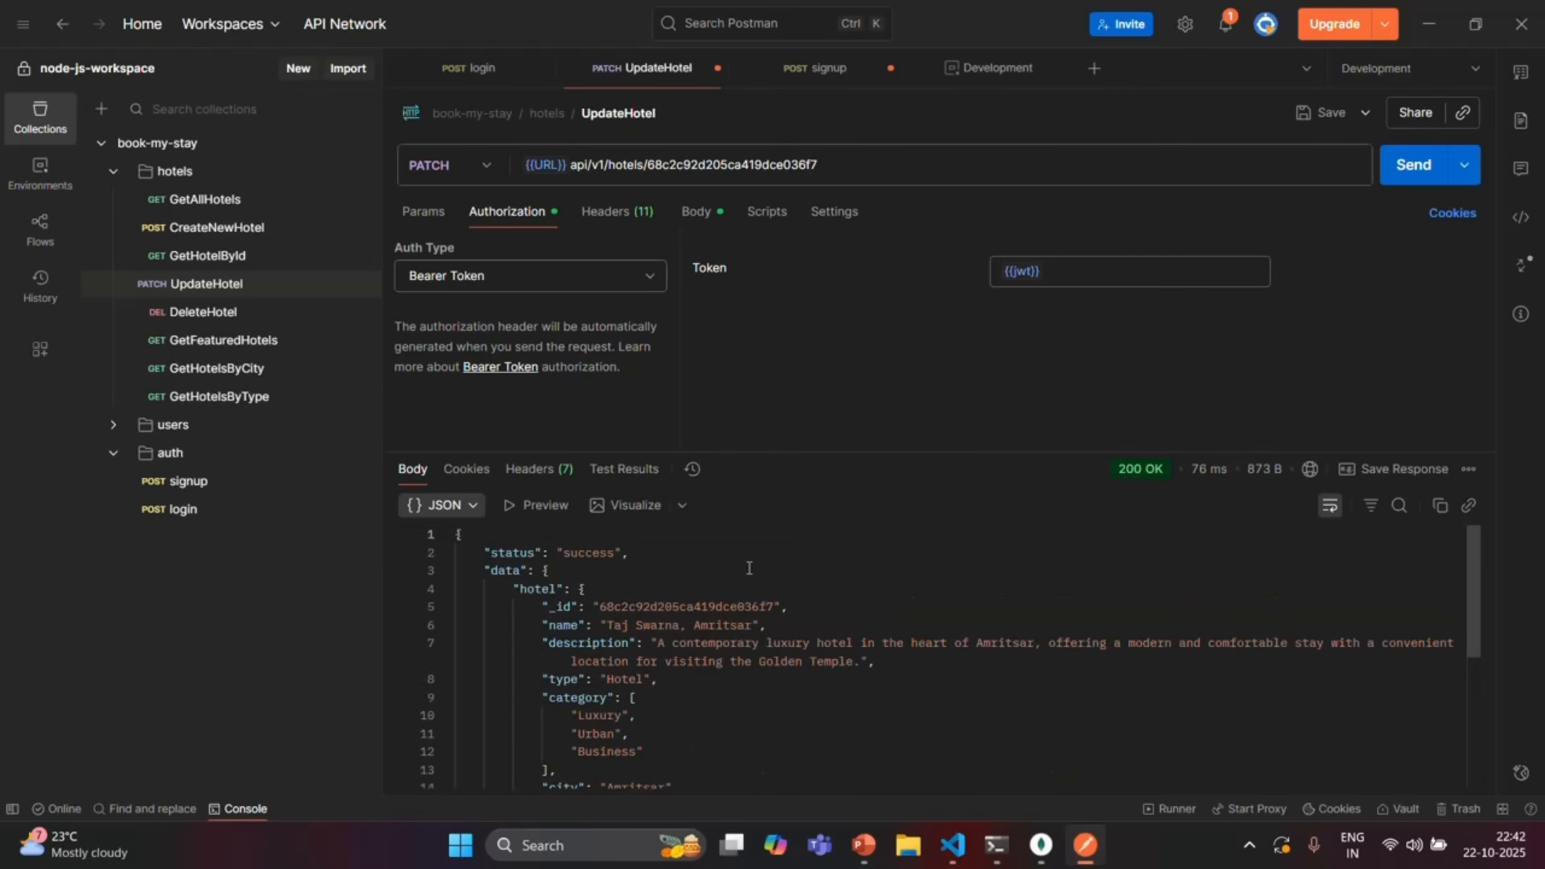
# Change cheapestPrice from 220 to 240 in the UpdateHotel body and send, confirming 240
pyautogui.click(697, 214)
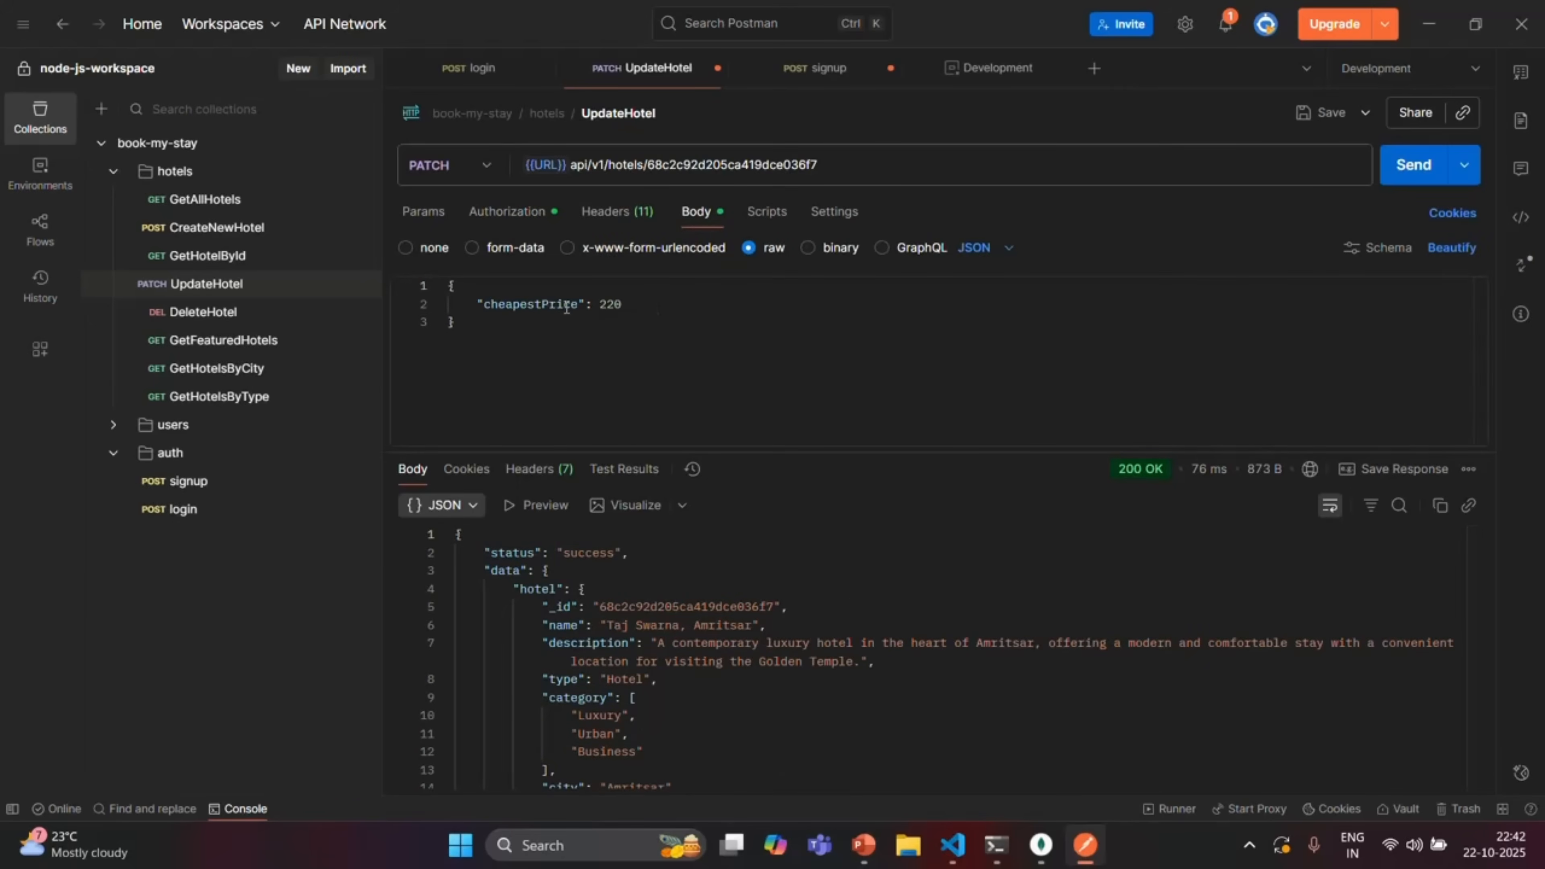
pyautogui.tripleClick(613, 305)
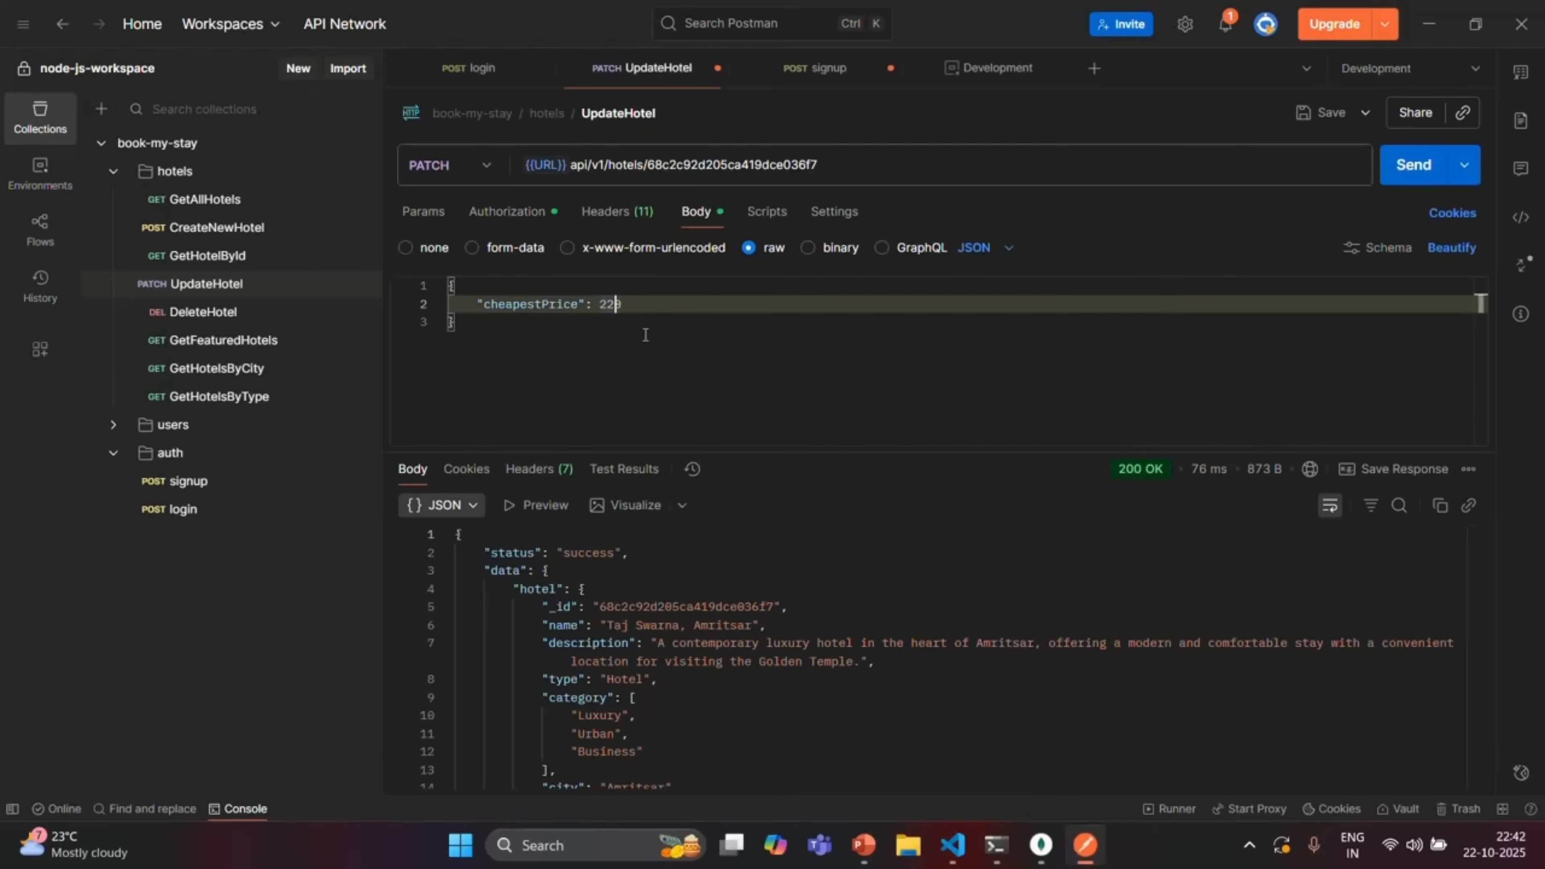
pyautogui.press('BackSpace')
pyautogui.write('4')
pyautogui.scroll(-3, 733, 600)
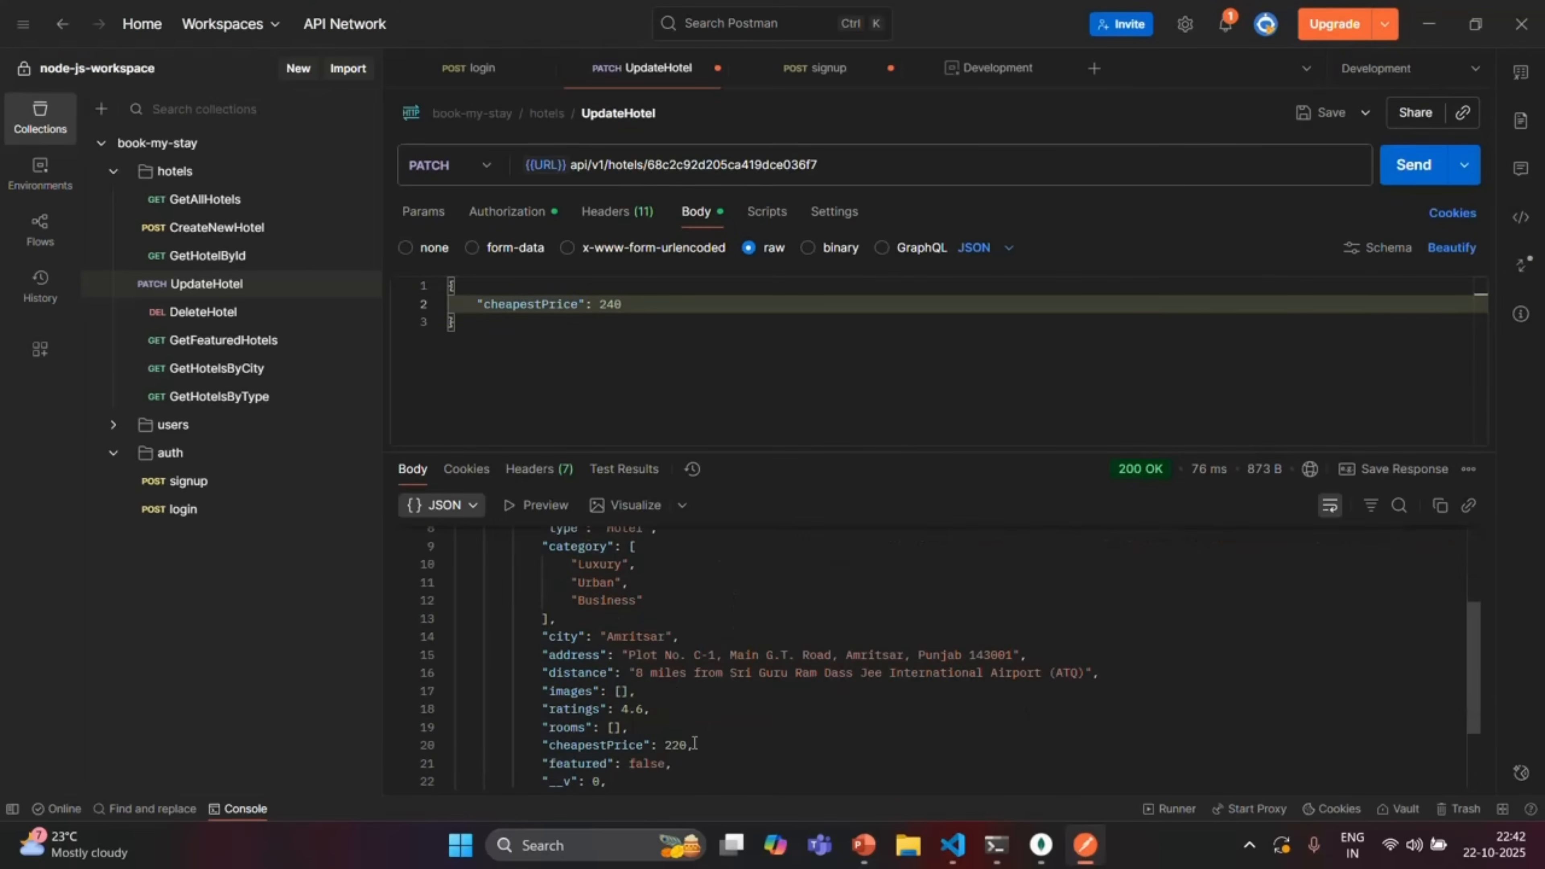
pyautogui.click(1413, 168)
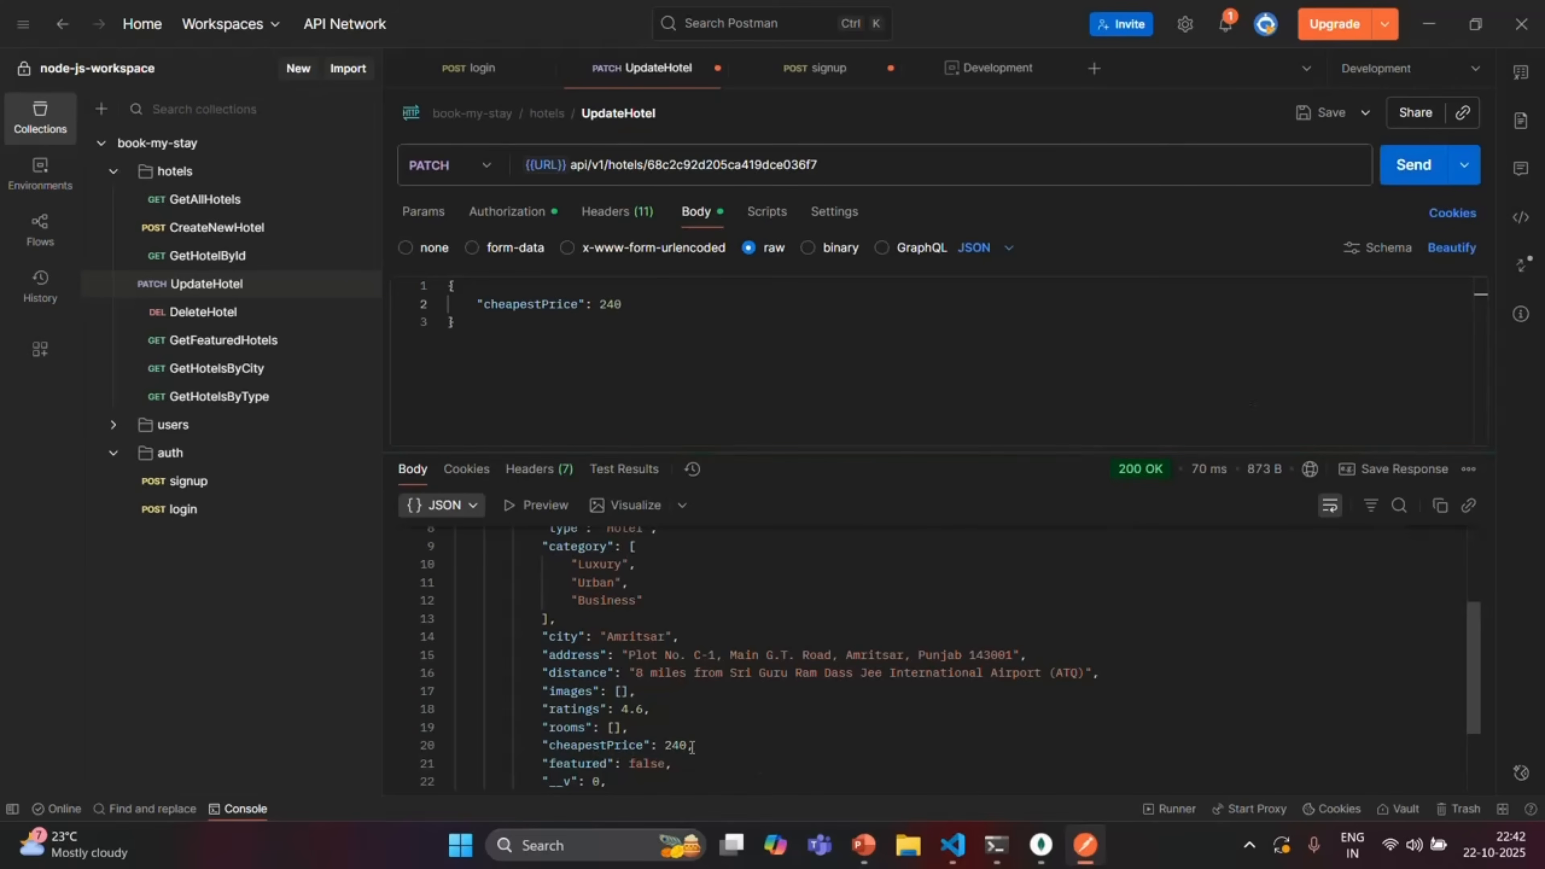
pyautogui.click(708, 744)
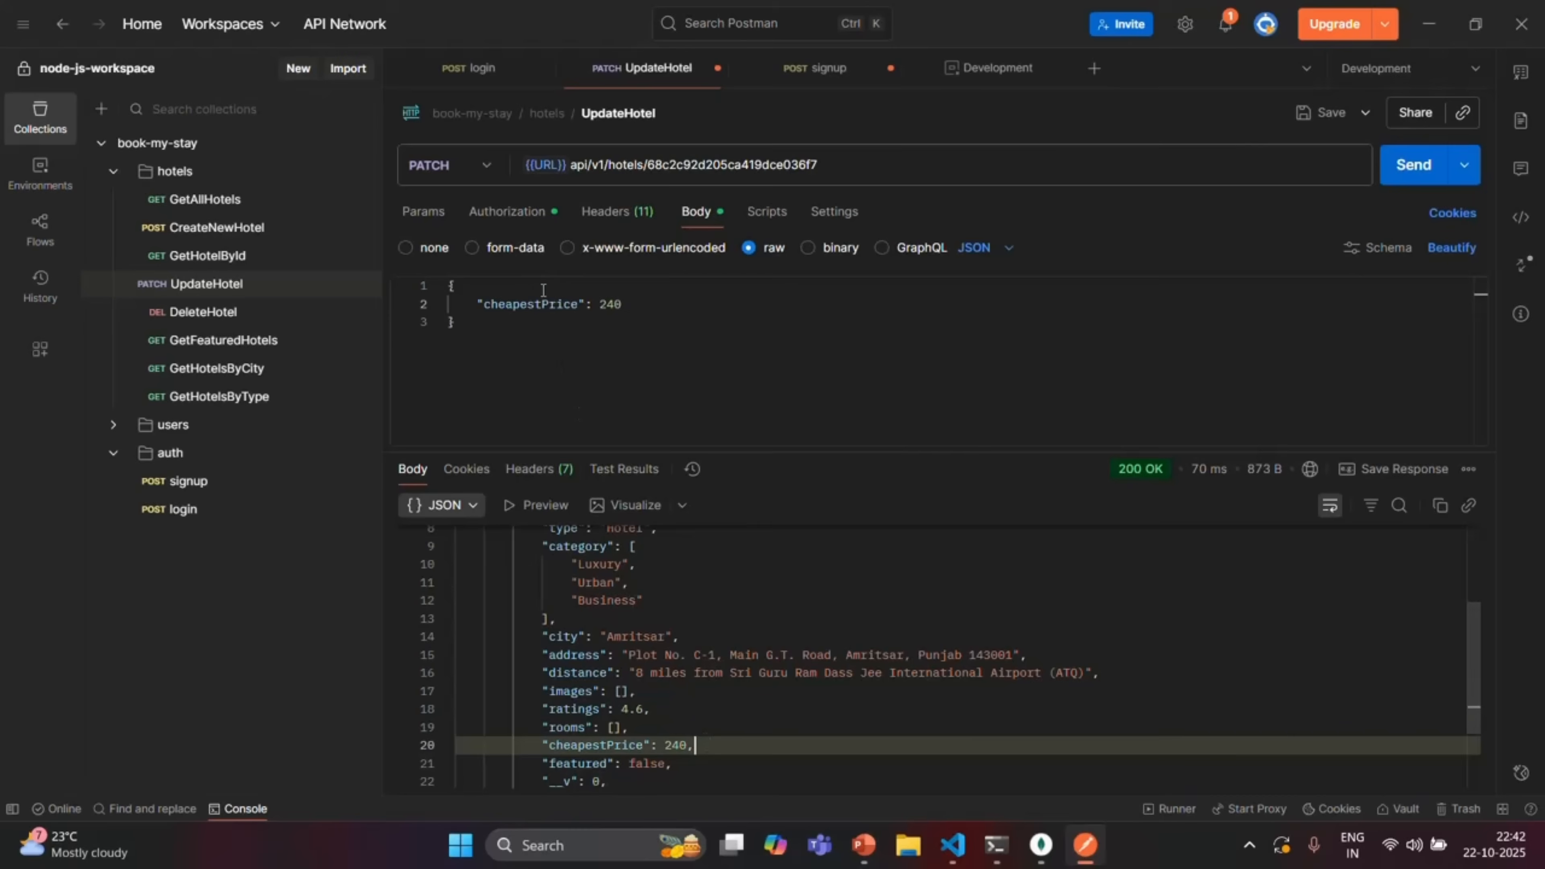
# Recheck that the request's Authorization uses the Bearer {{jwt}} token
pyautogui.click(527, 214)
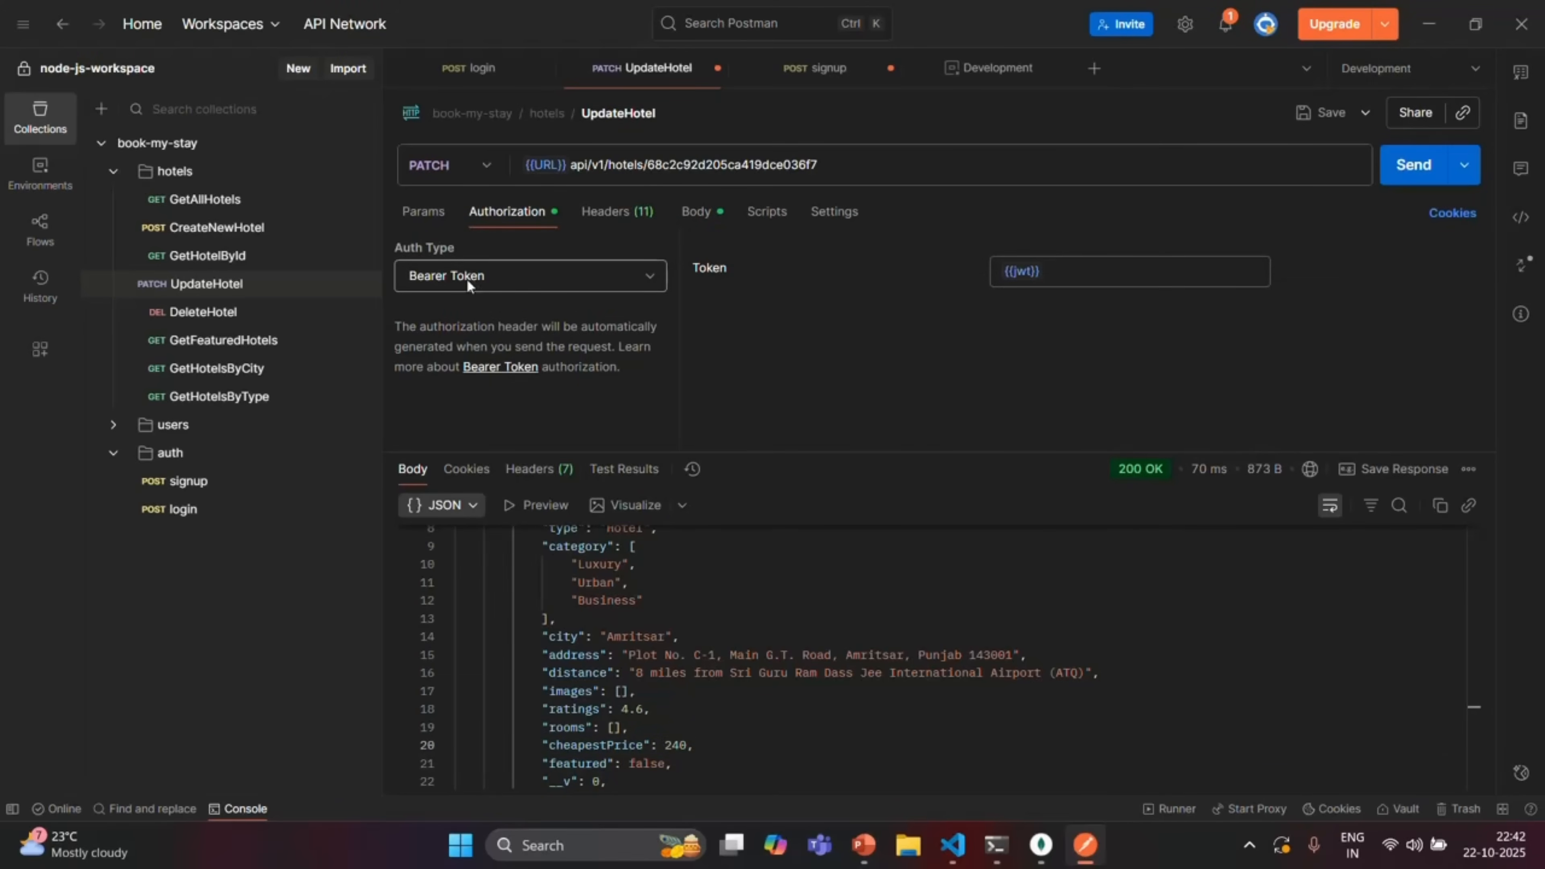
pyautogui.doubleClick(1052, 272)
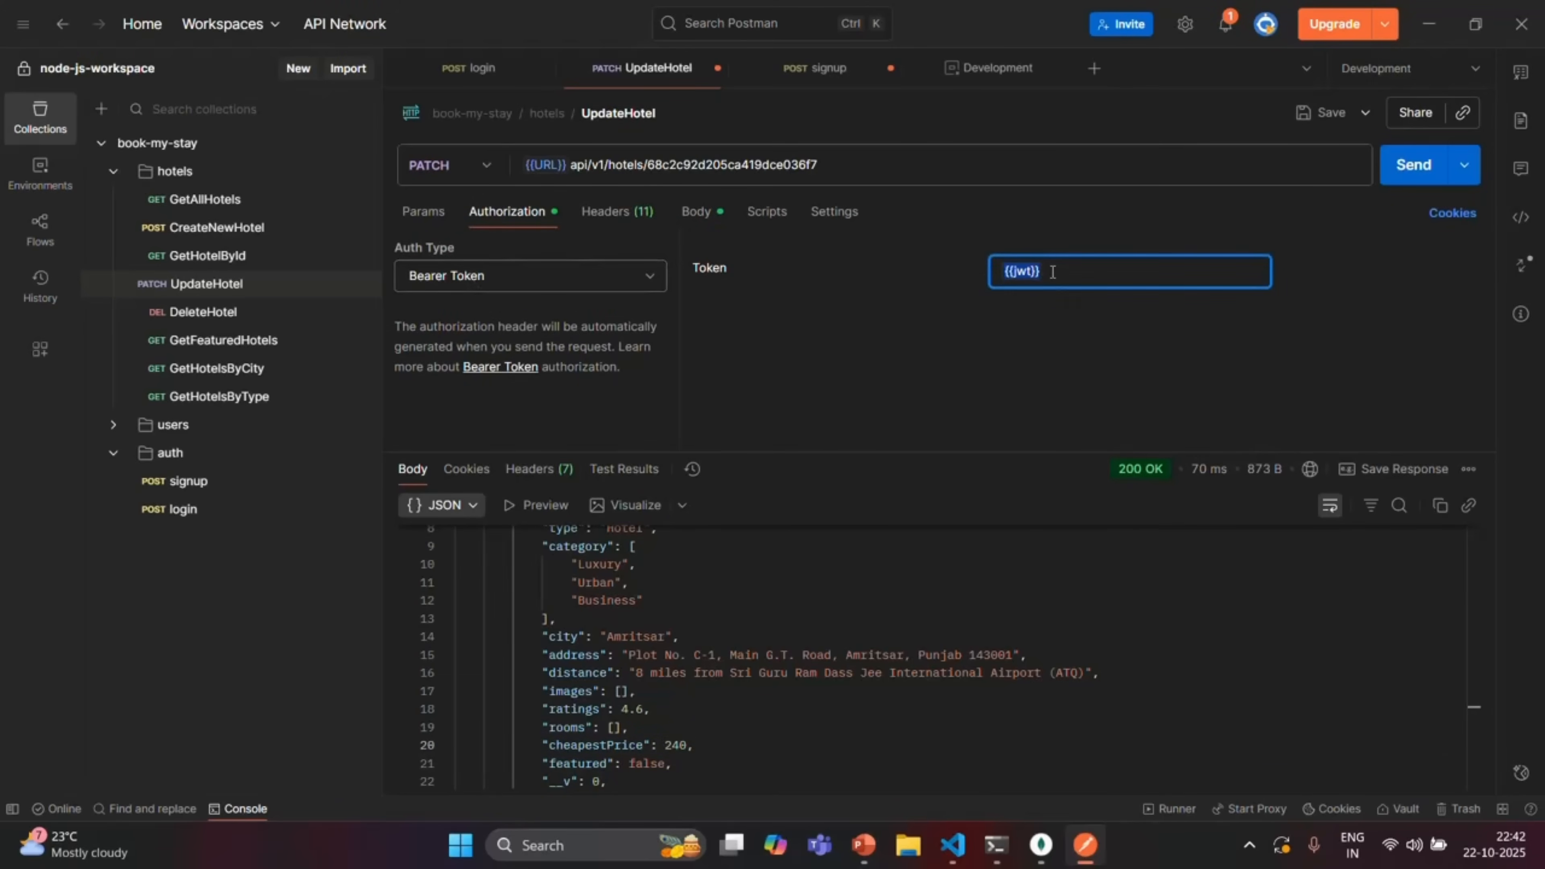
pyautogui.click(1018, 380)
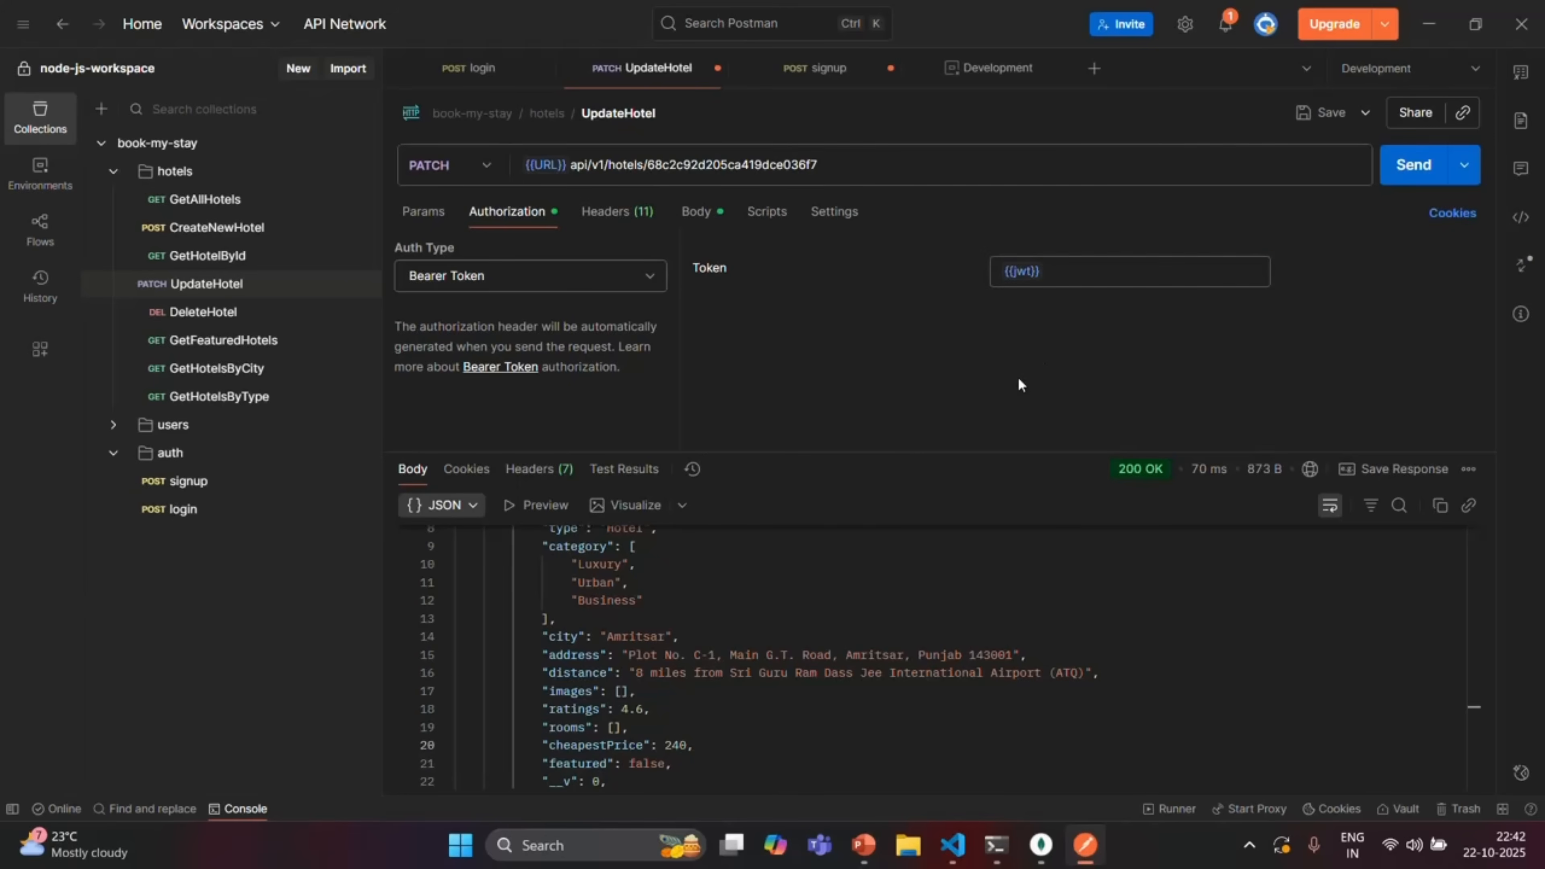